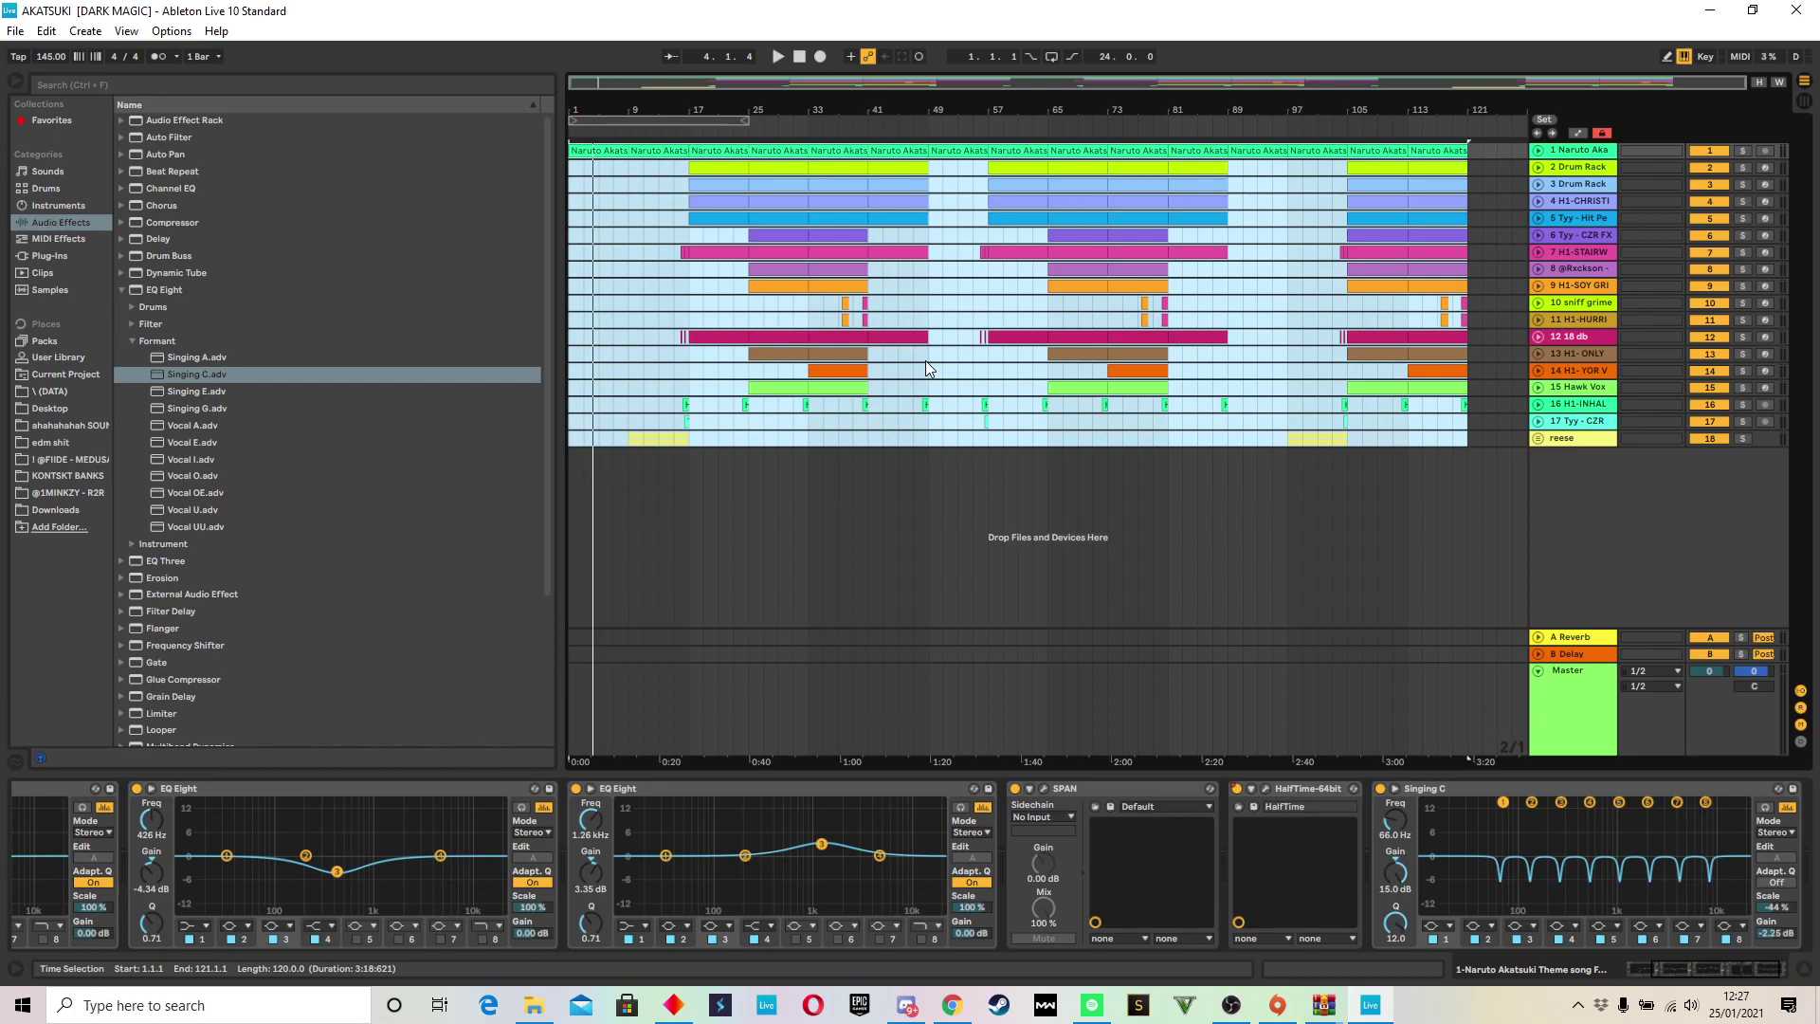
Step: Unfold the Naruto Akatsuki sample track and review its repeated eight-bar clips along the arrangement
click(1538, 150)
click(1539, 149)
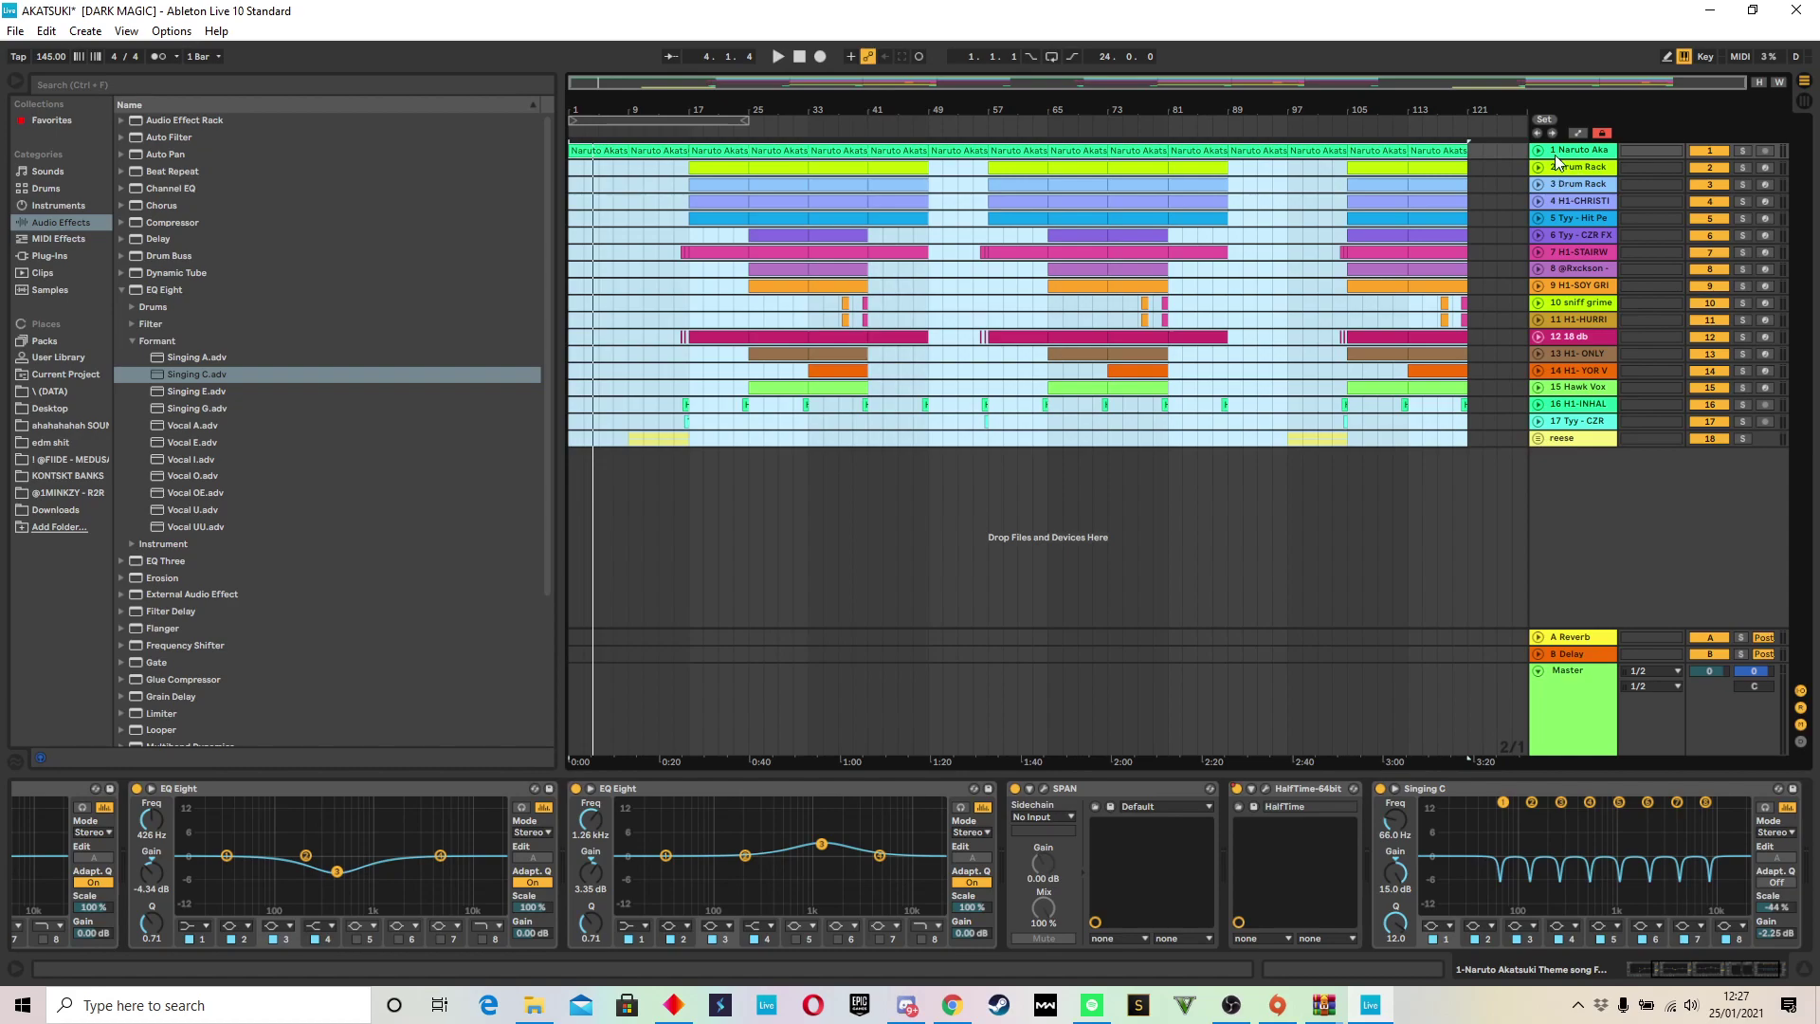
click(1539, 151)
mouse_move(707, 108)
mouse_down()
mouse_move(707, 218)
mouse_move(707, 108)
mouse_up()
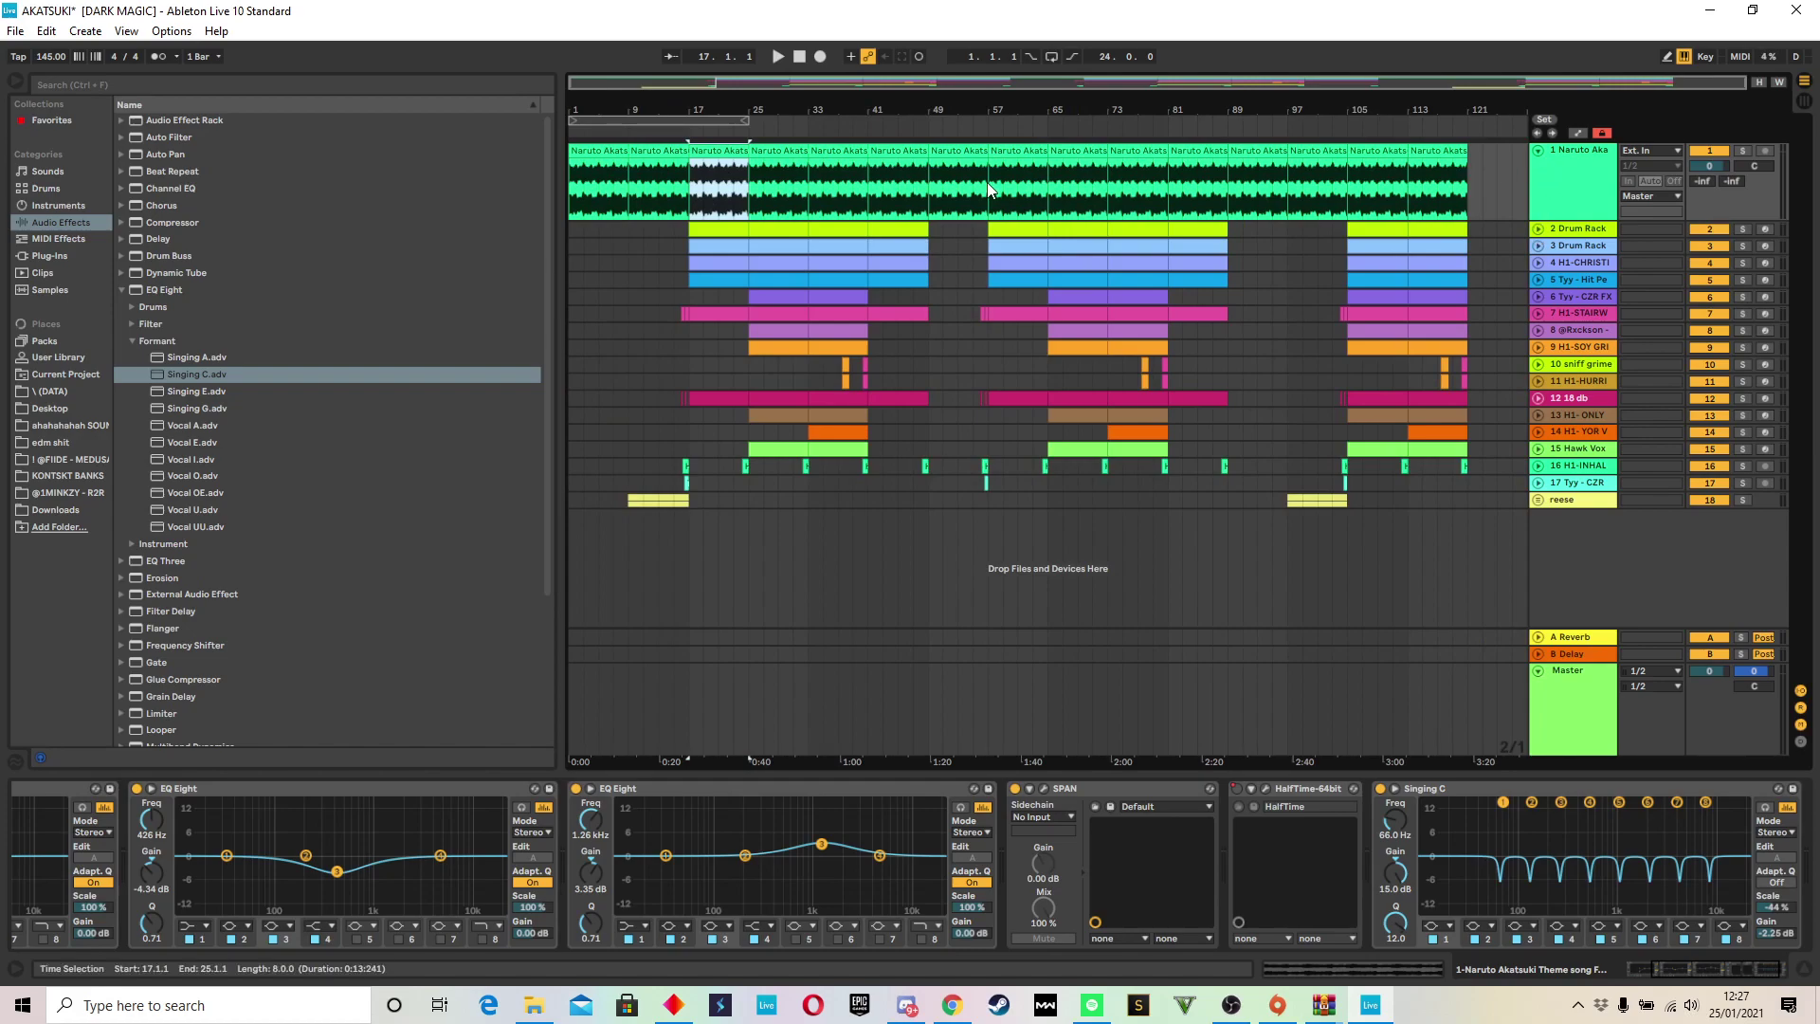
drag(654, 105, 620, 60)
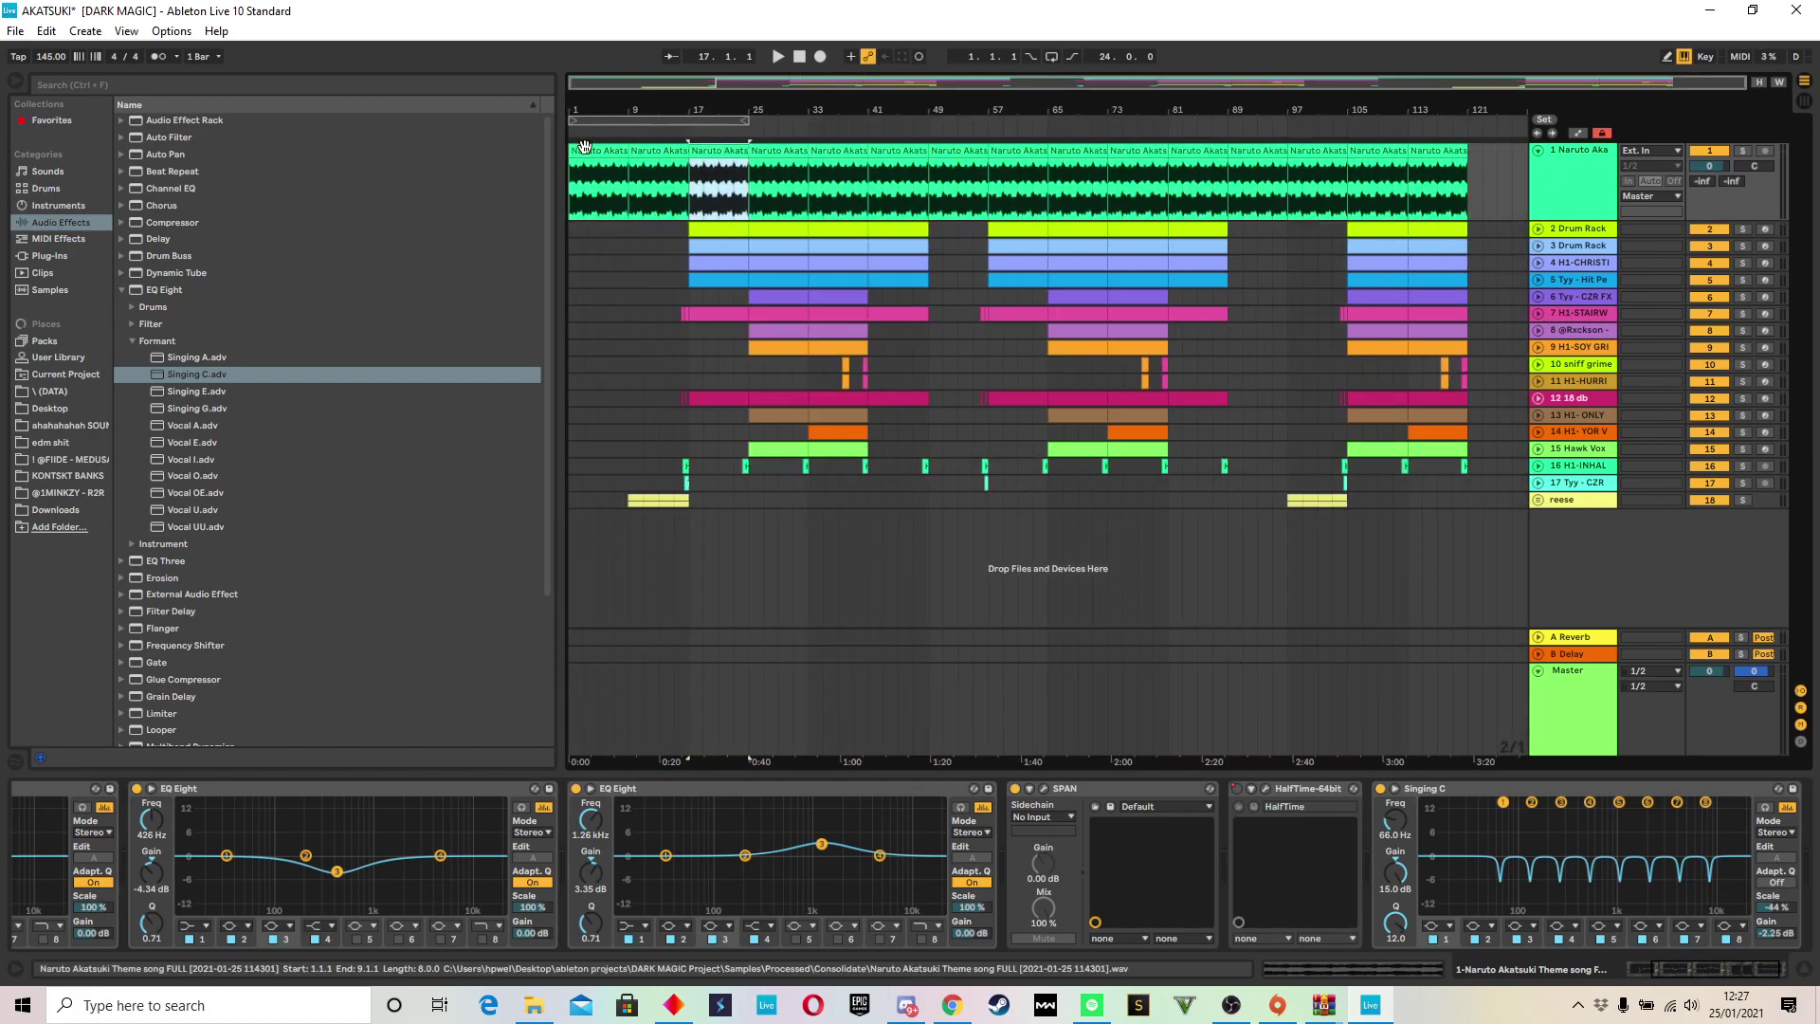
click(777, 150)
click(825, 147)
drag(804, 106, 832, 120)
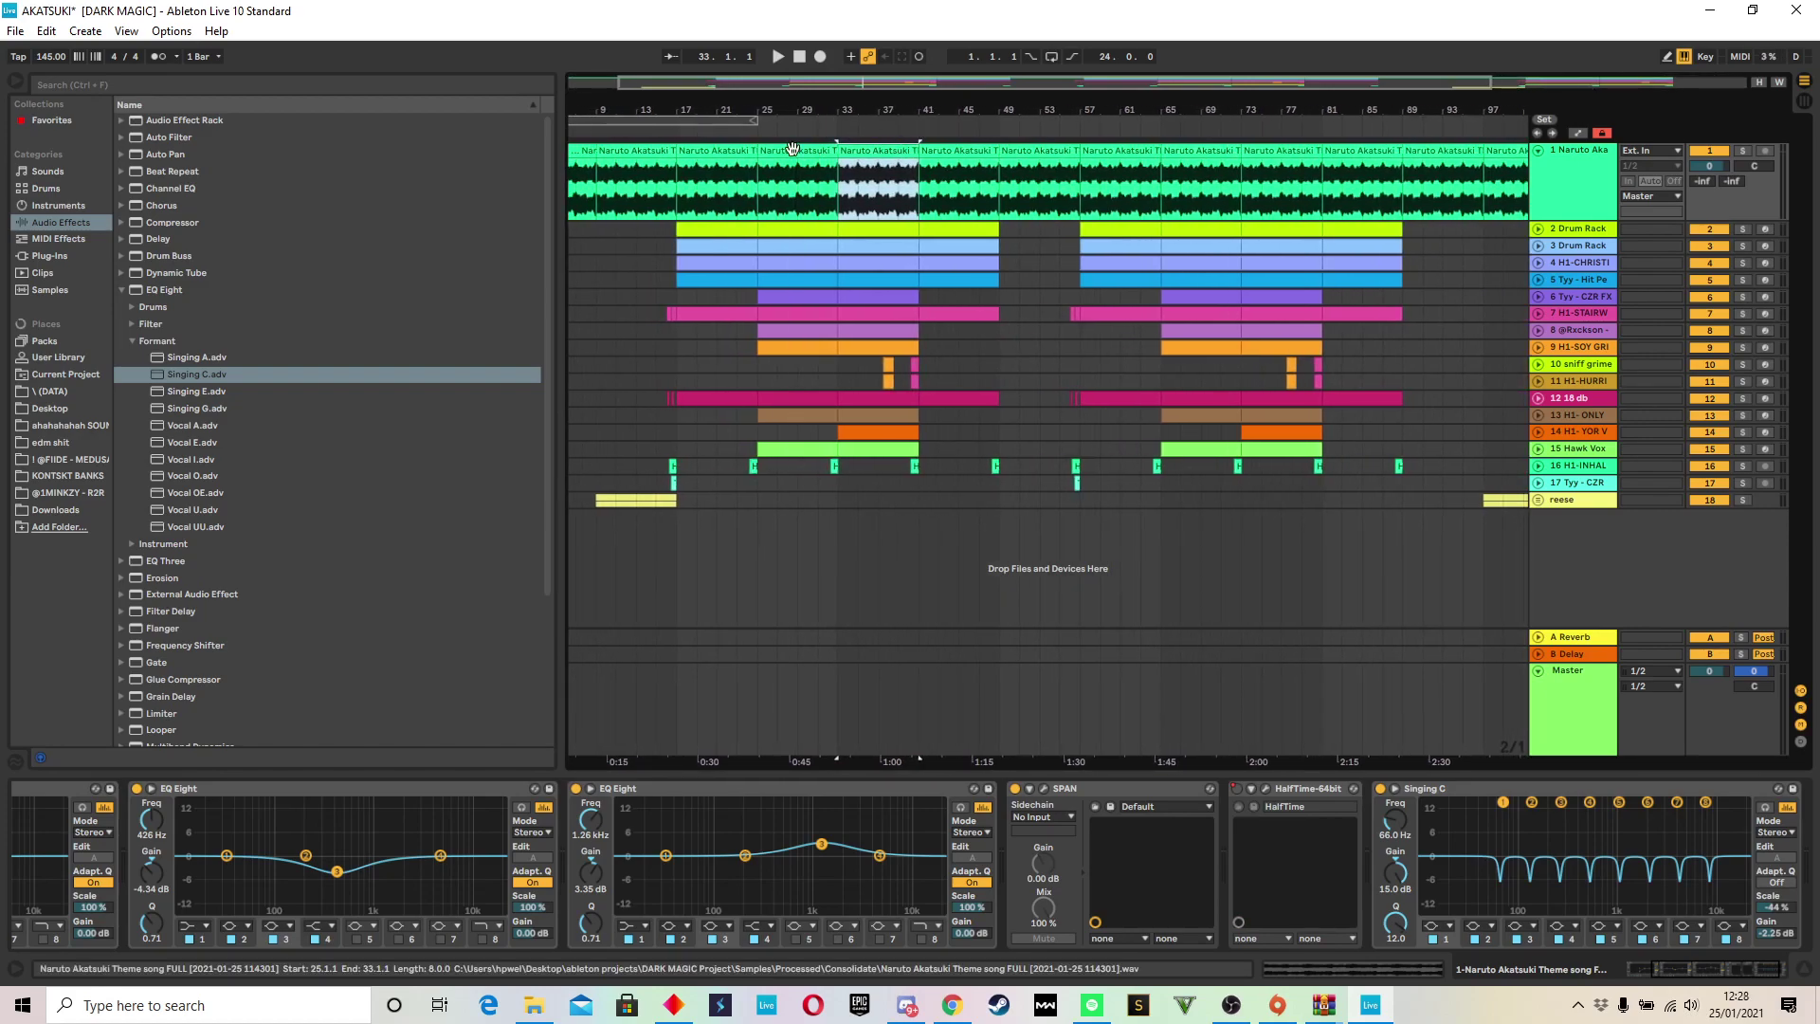
drag(803, 110, 866, 108)
Step: Solo the Naruto Akatsuki sample track and play its clip from bar 9
click(671, 147)
click(1743, 152)
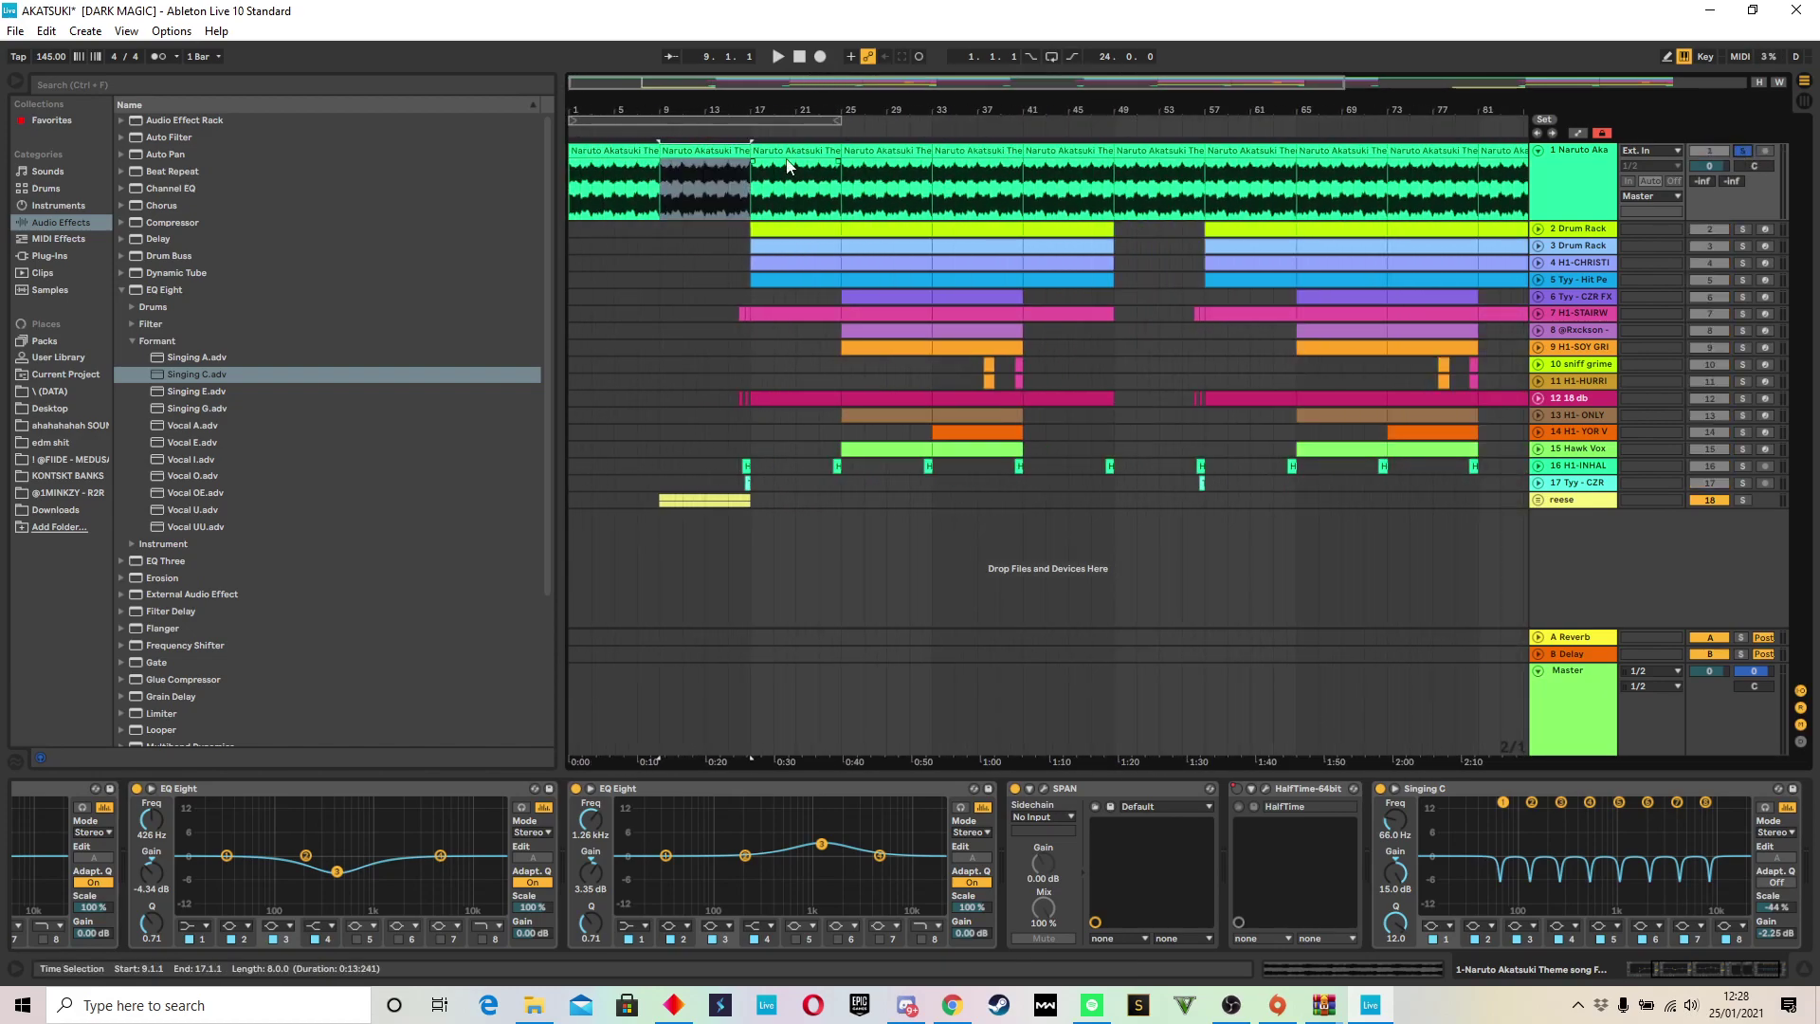
drag(668, 98, 681, 168)
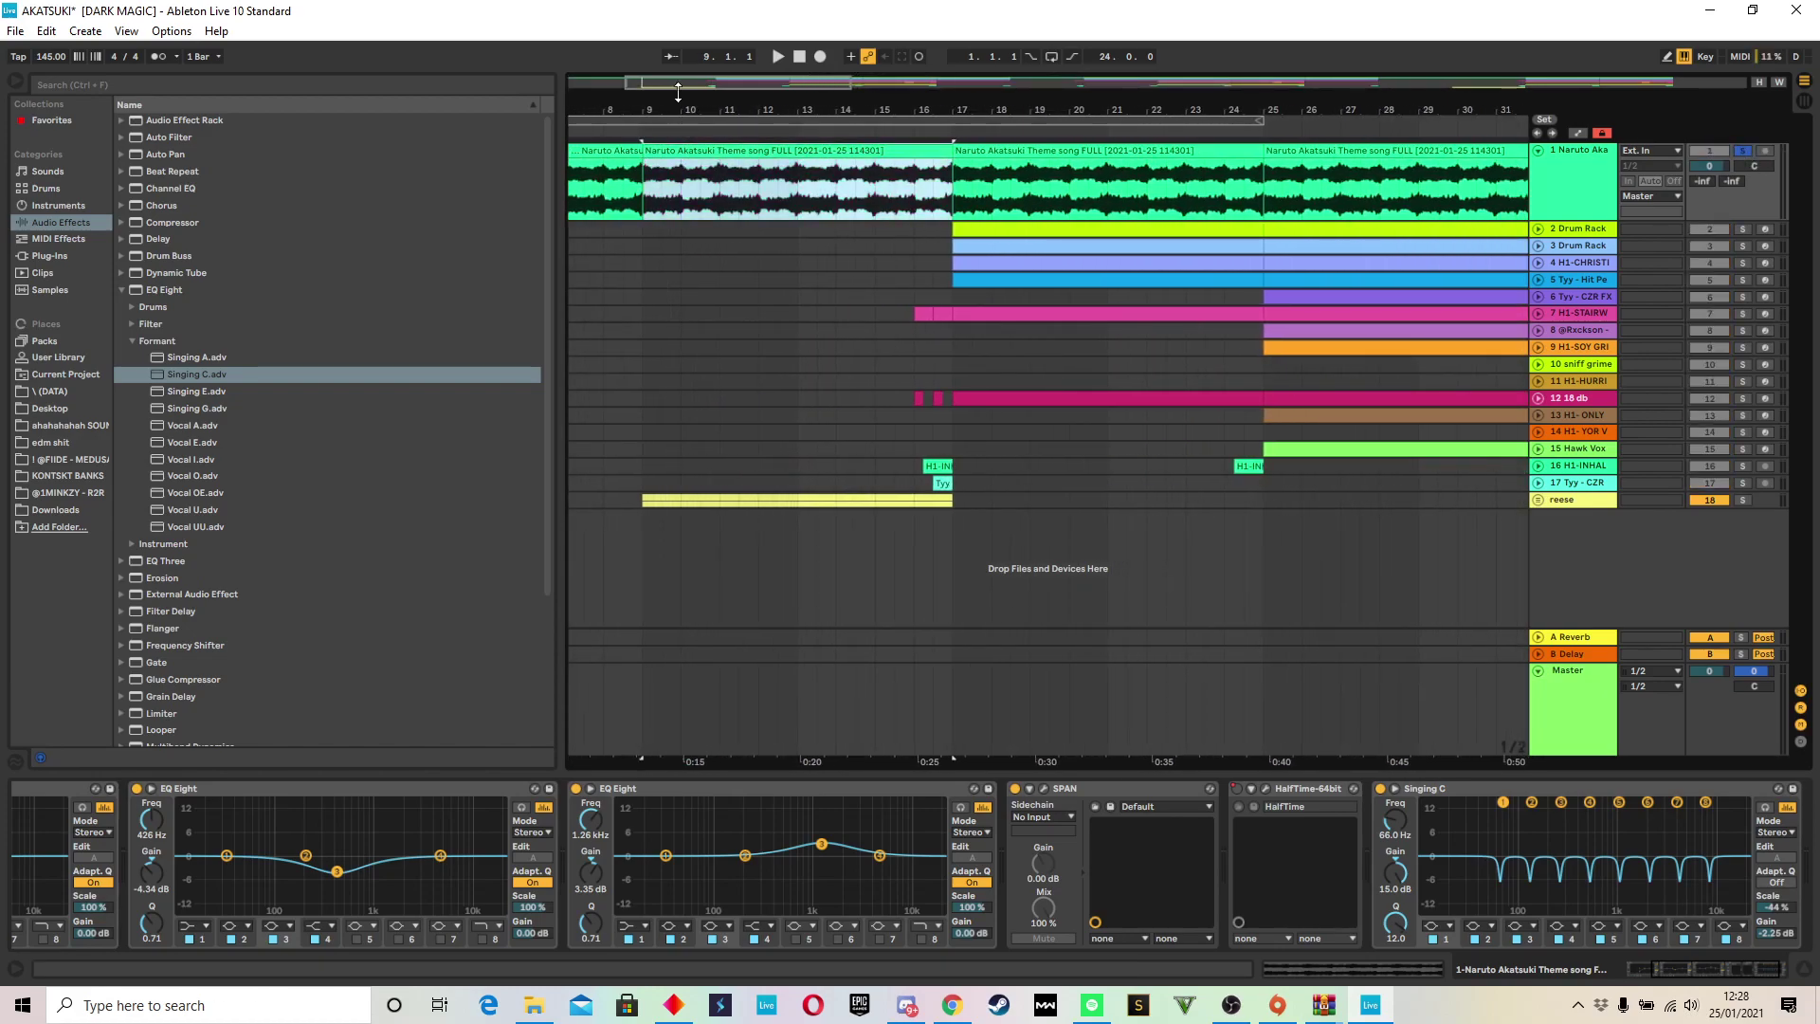
mouse_move(667, 101)
mouse_down()
mouse_move(668, 161)
mouse_move(668, 116)
mouse_move(656, 131)
mouse_move(648, 108)
mouse_up()
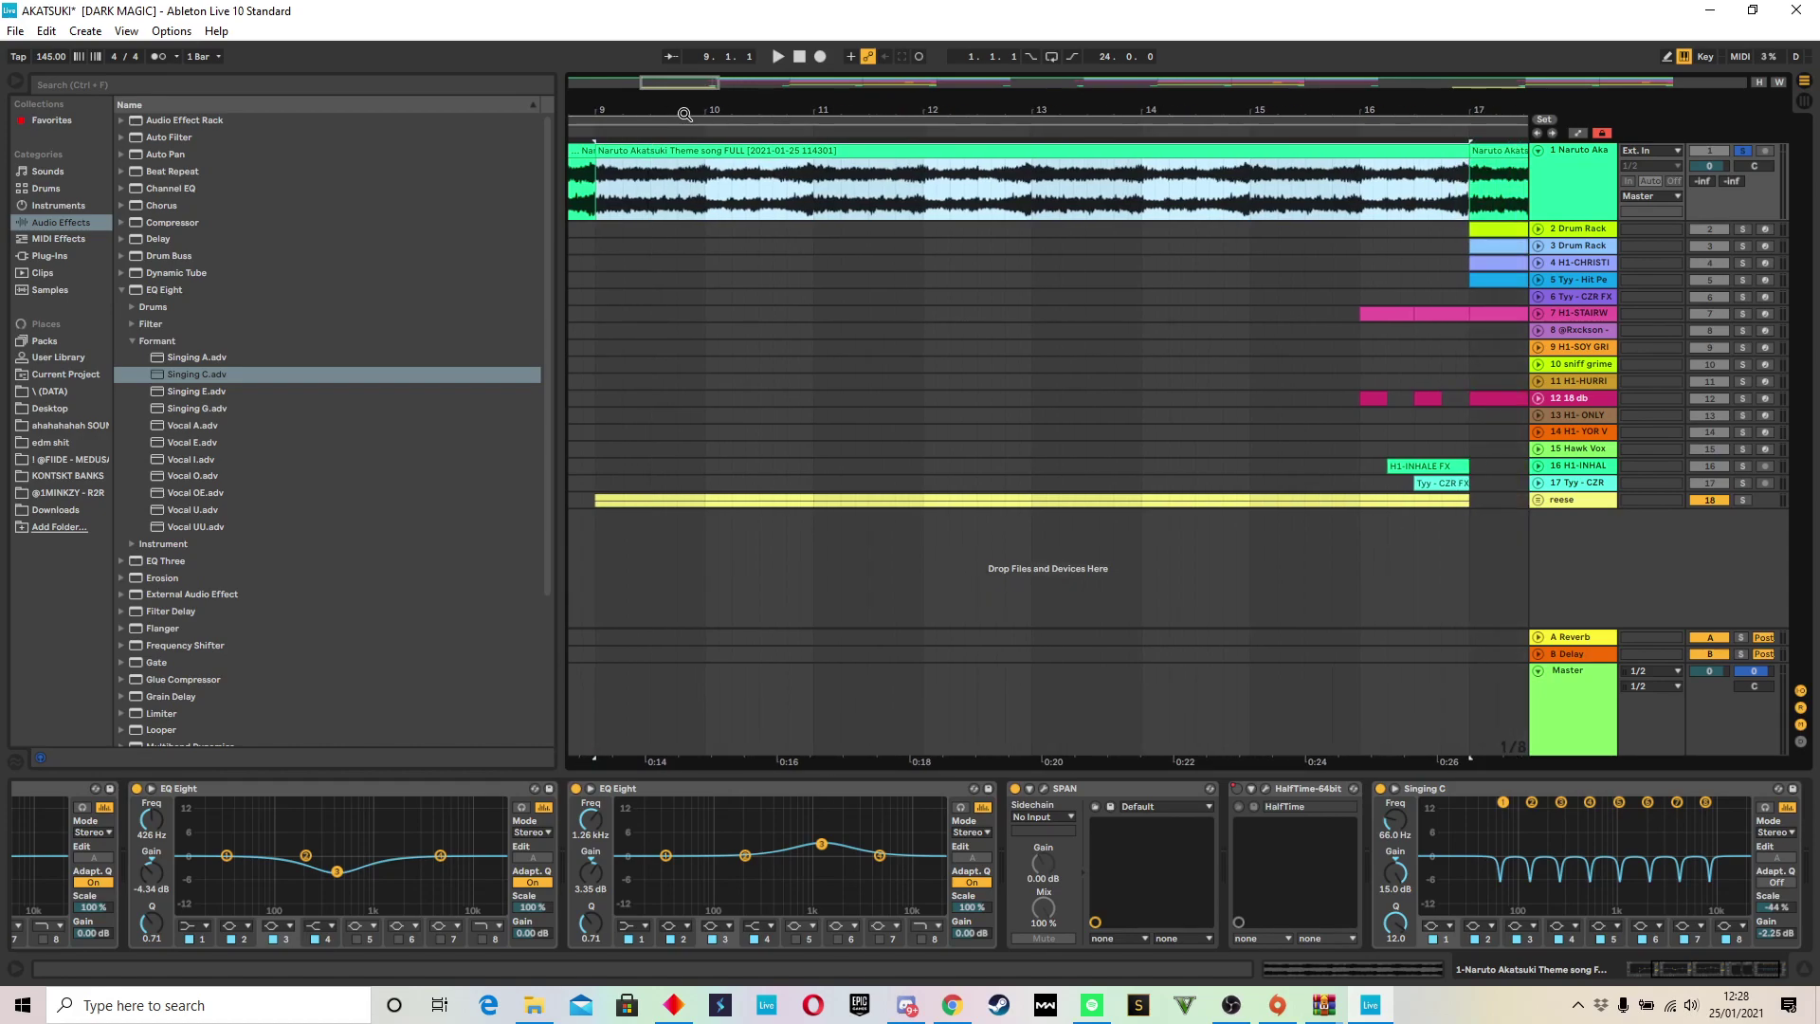
key(space)
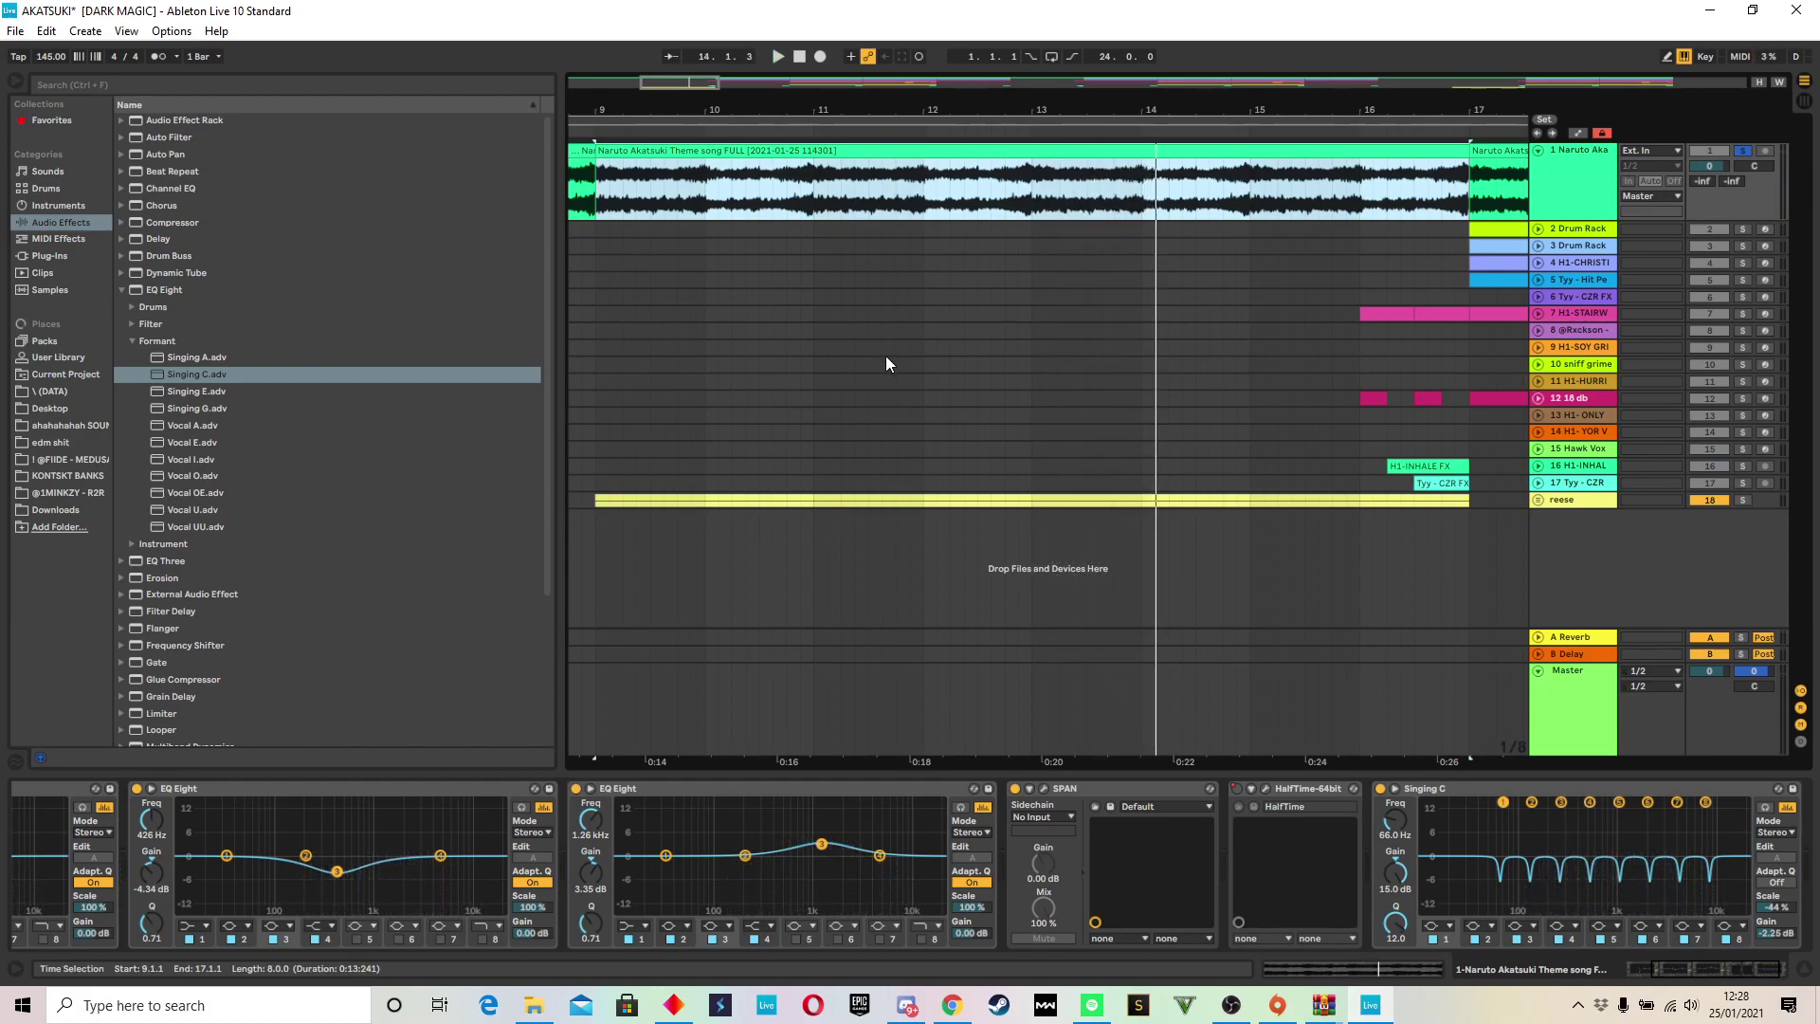
Step: Play the soloed sample again from partway through bar 10
mouse_move(958, 110)
mouse_down()
mouse_move(922, 47)
mouse_move(917, 110)
mouse_move(939, 109)
mouse_up()
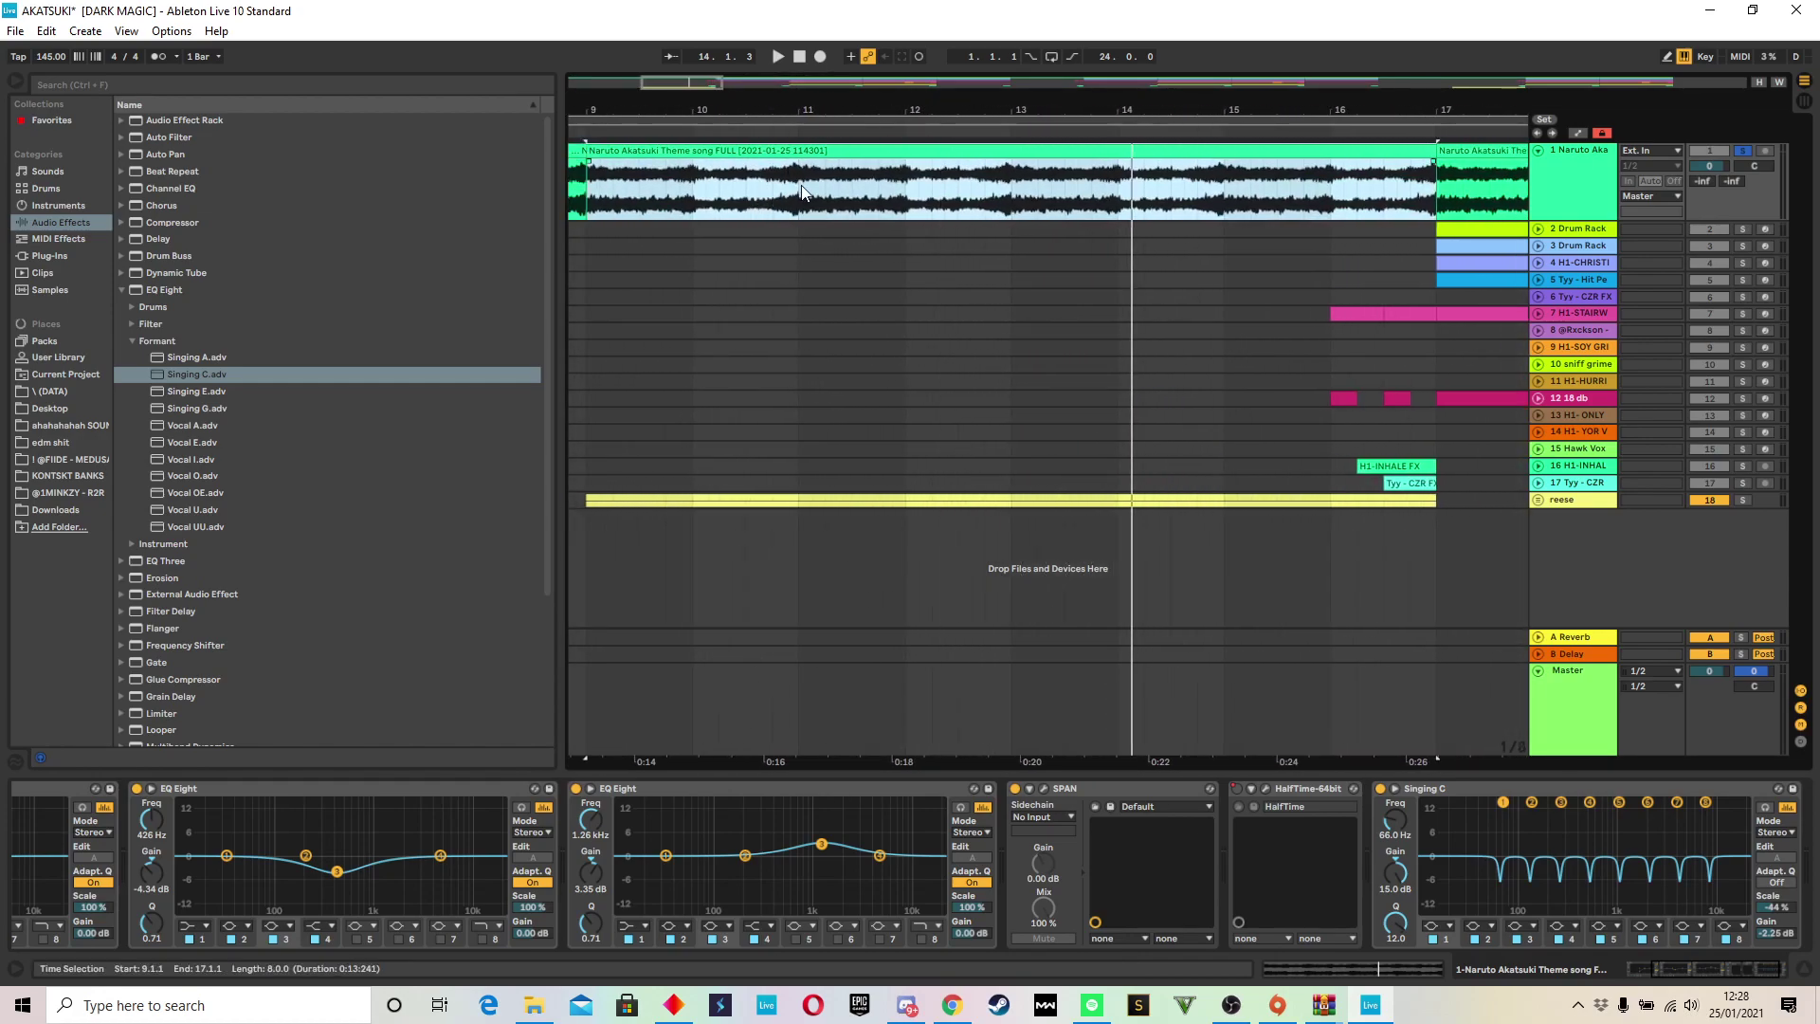
drag(675, 109, 706, 80)
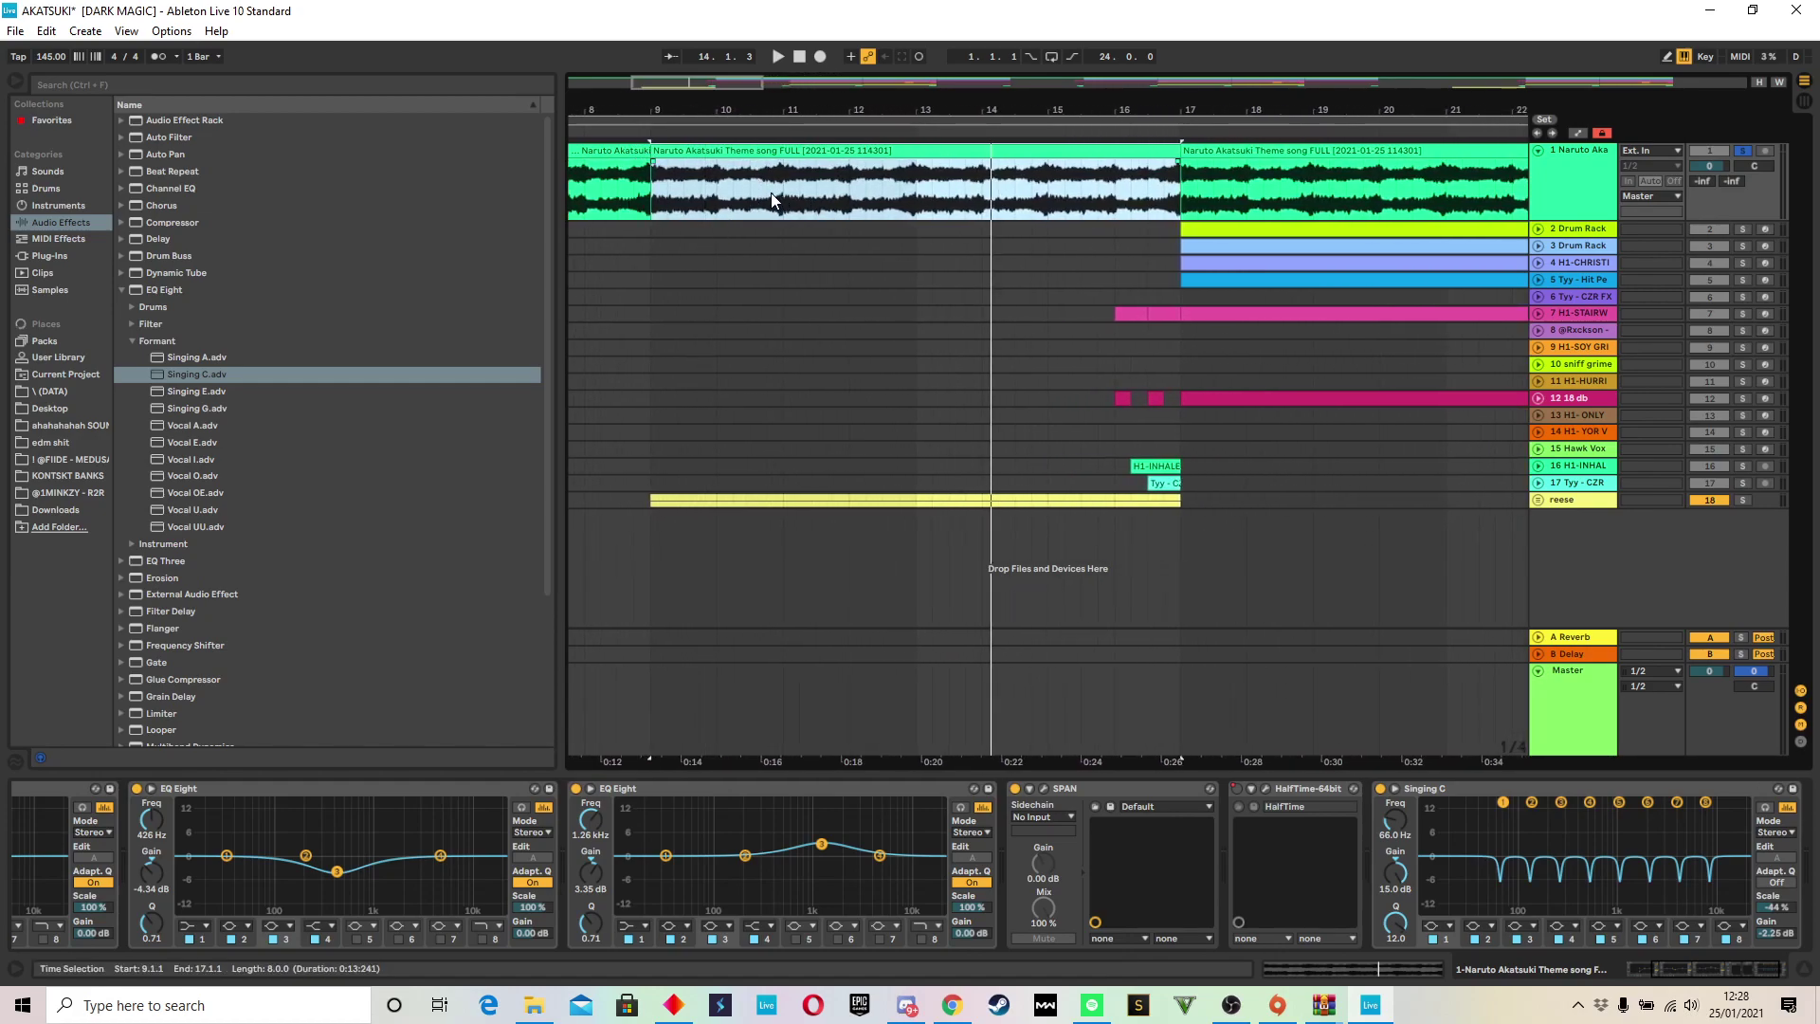
click(763, 185)
key(space)
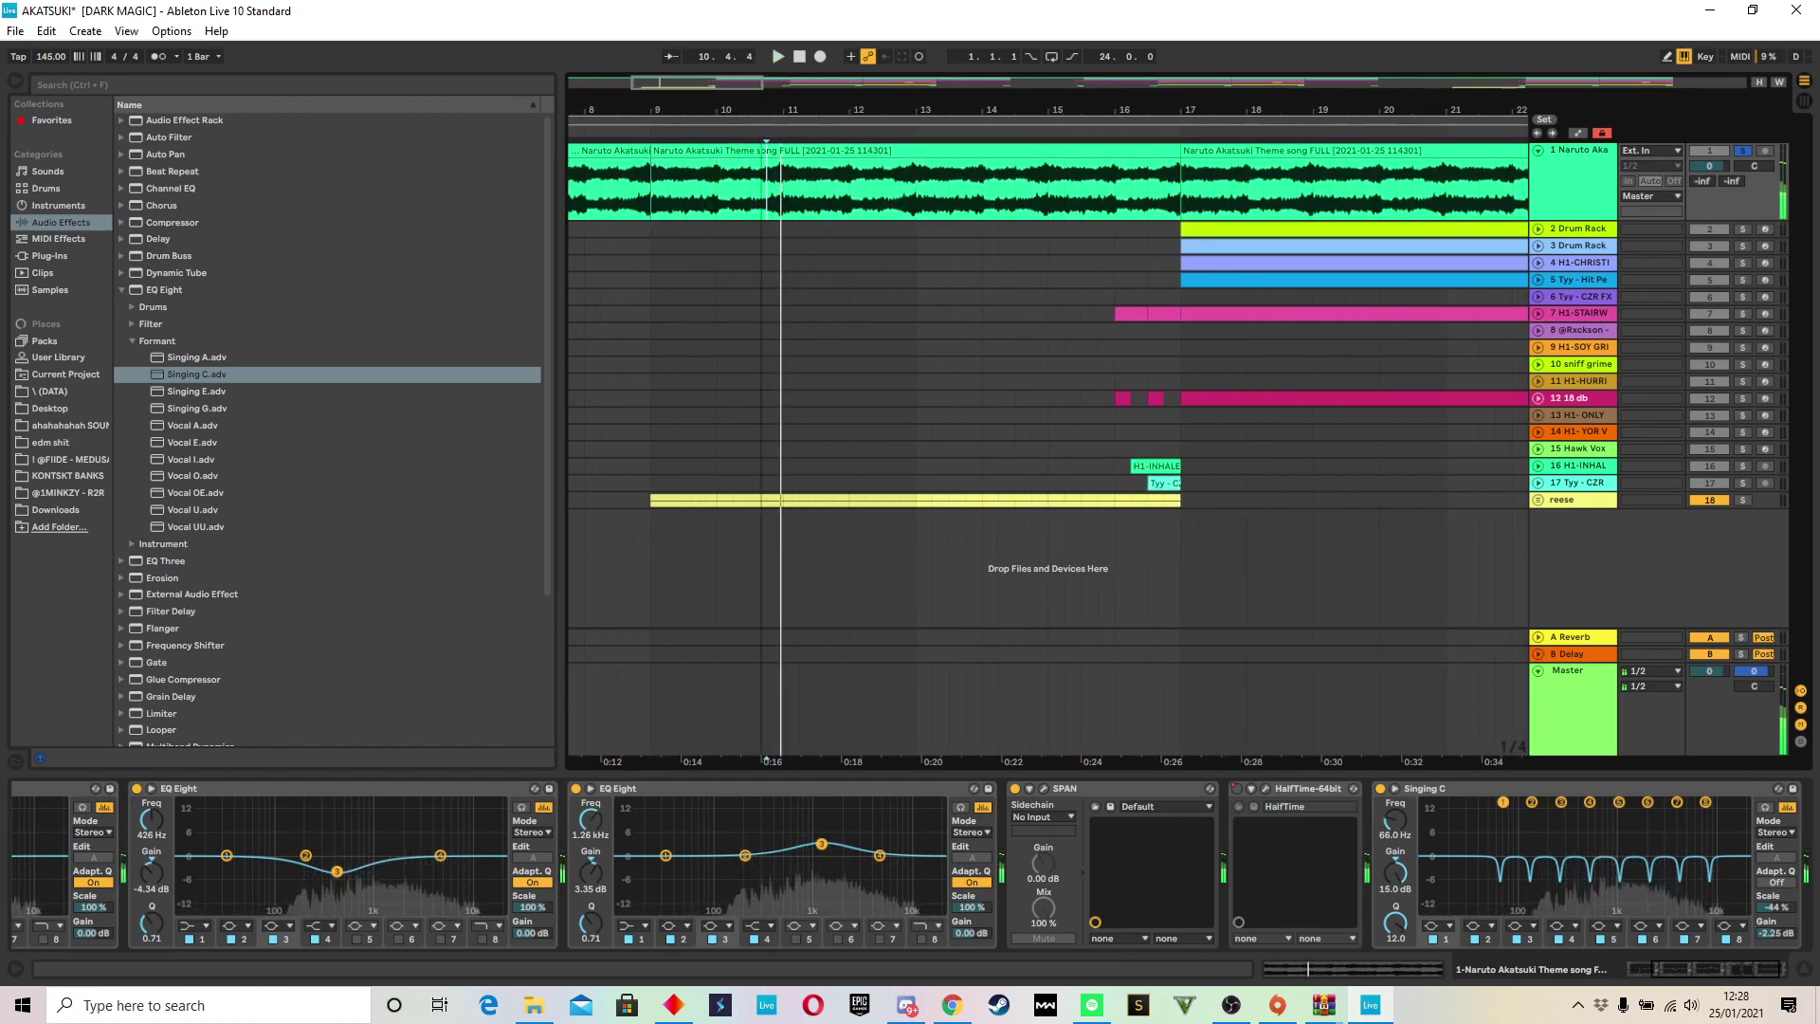
Step: Examine the sample's loop structure by selecting bars 9 to 11, the full clip at bar 9 and the opening clip
drag(762, 112, 767, 142)
click(796, 201)
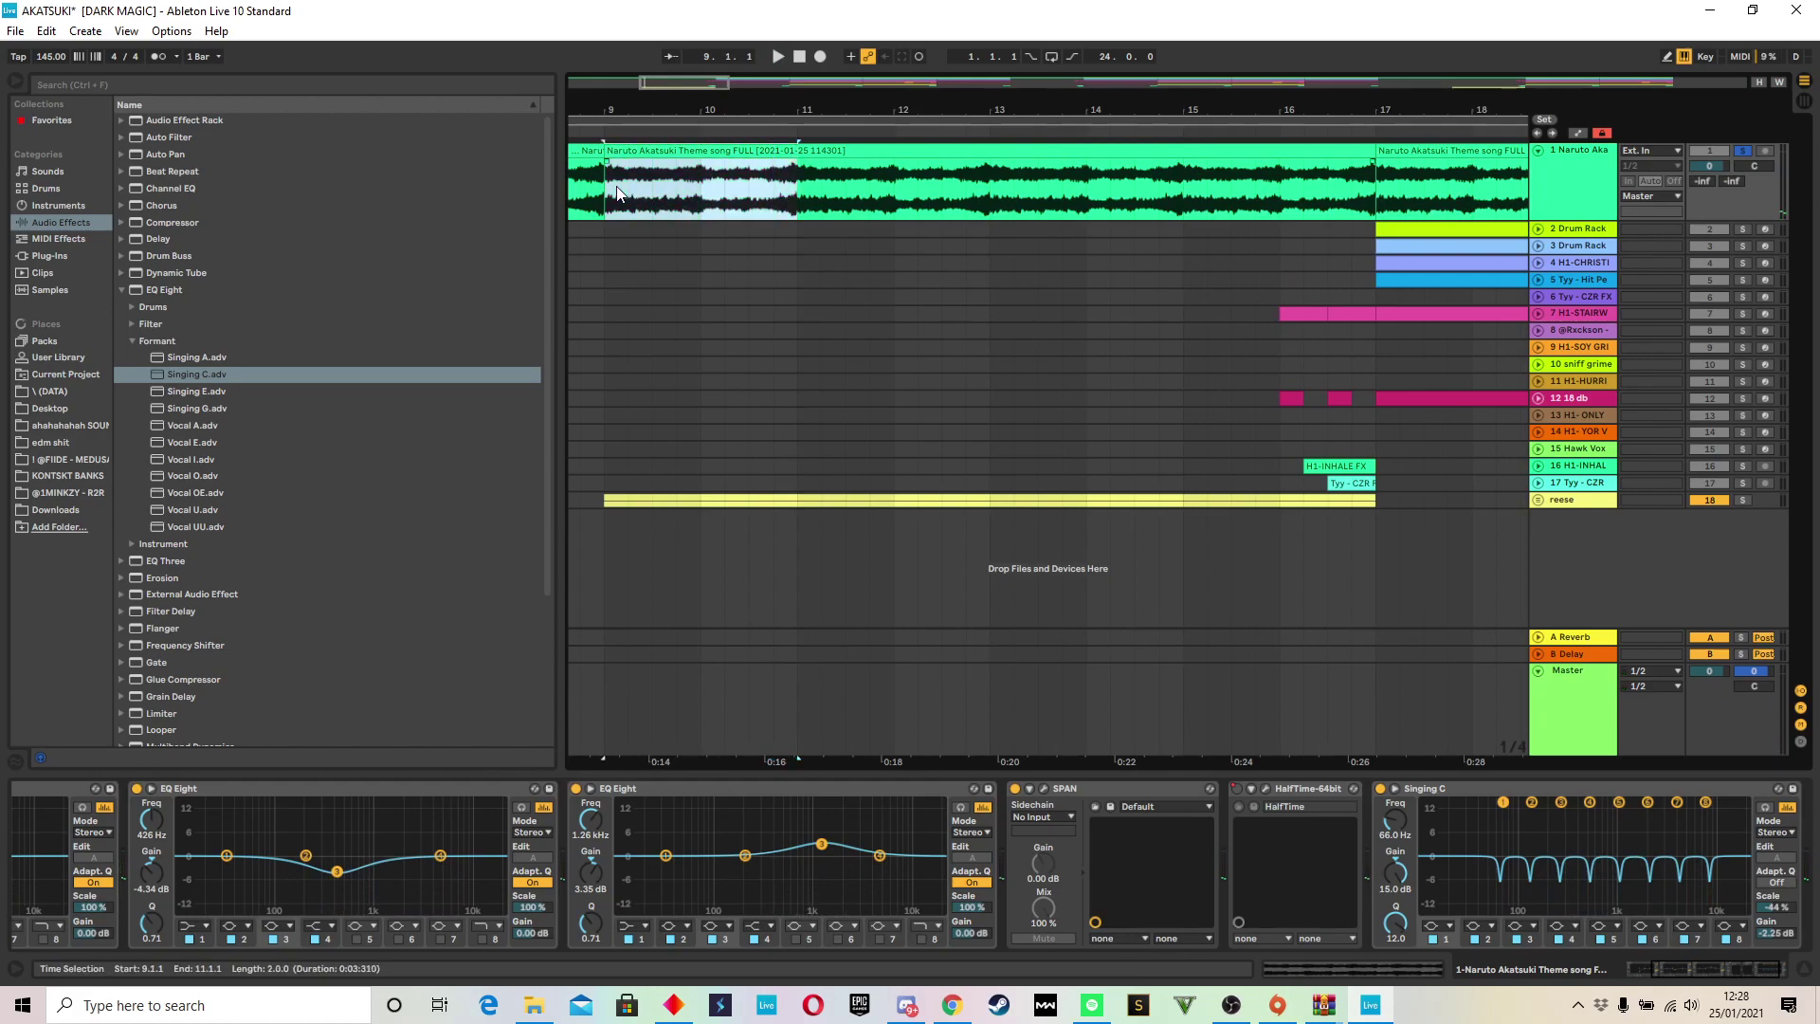
click(699, 195)
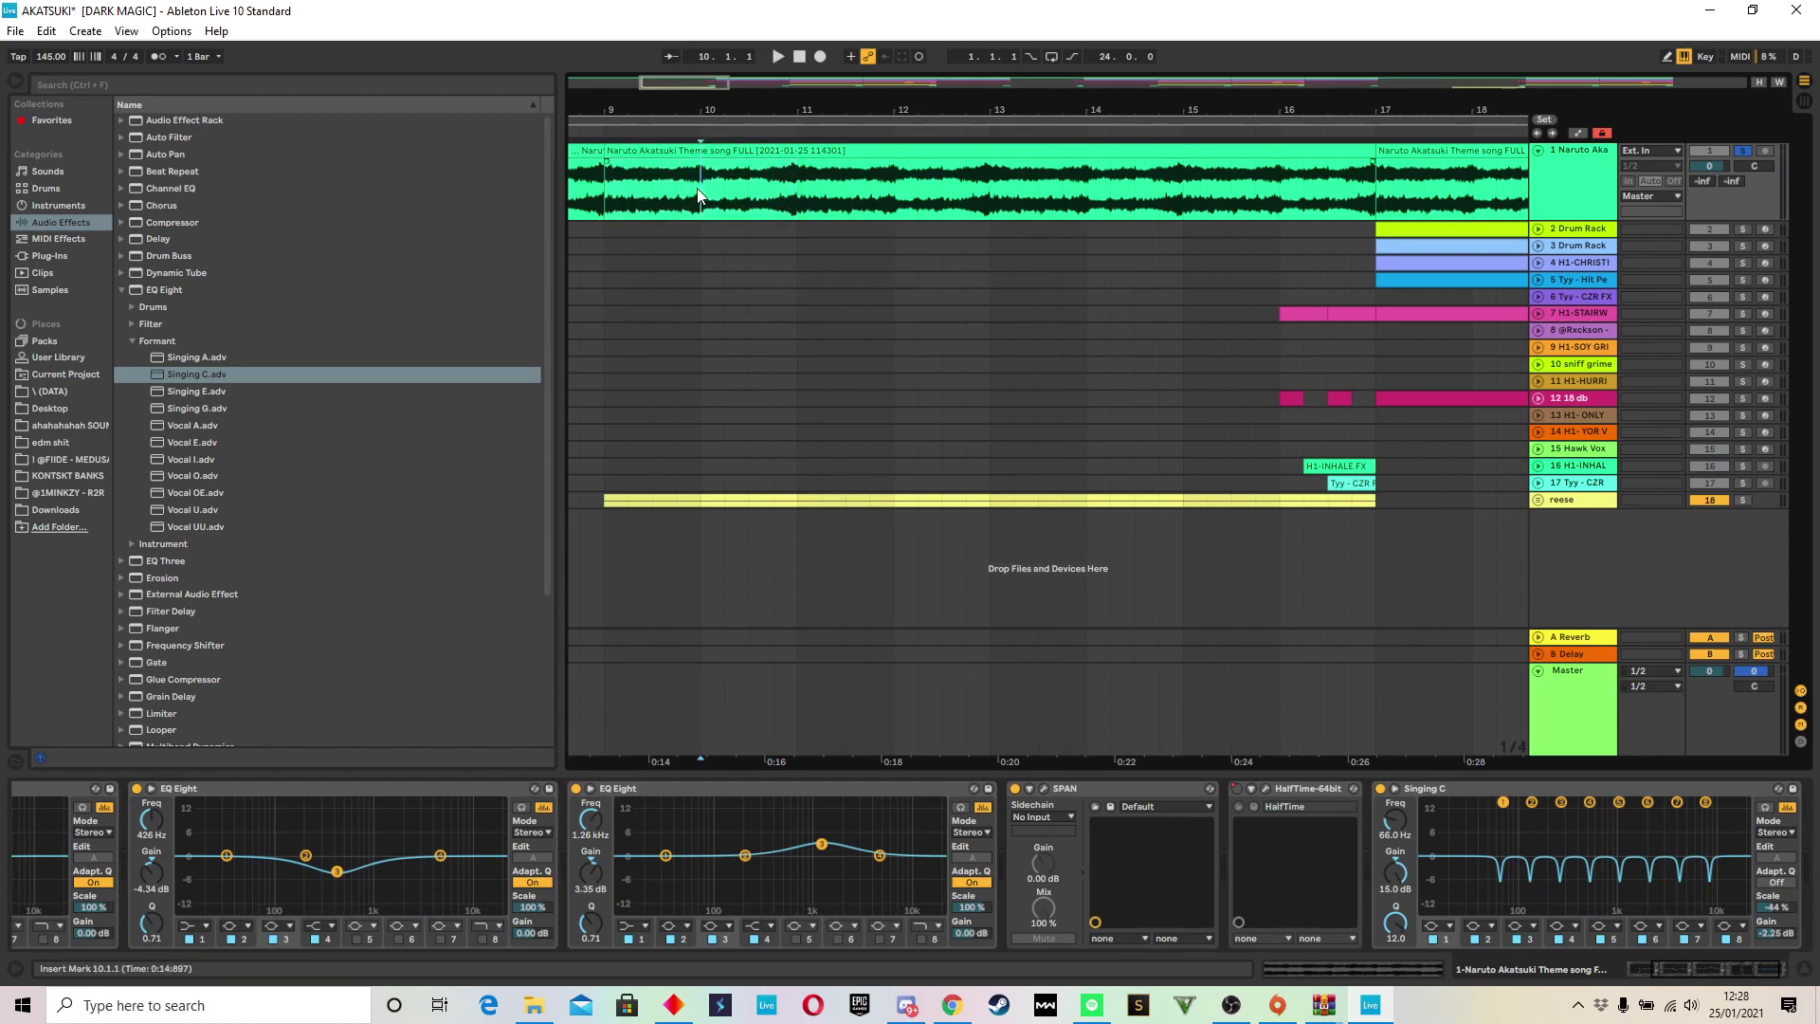
click(798, 150)
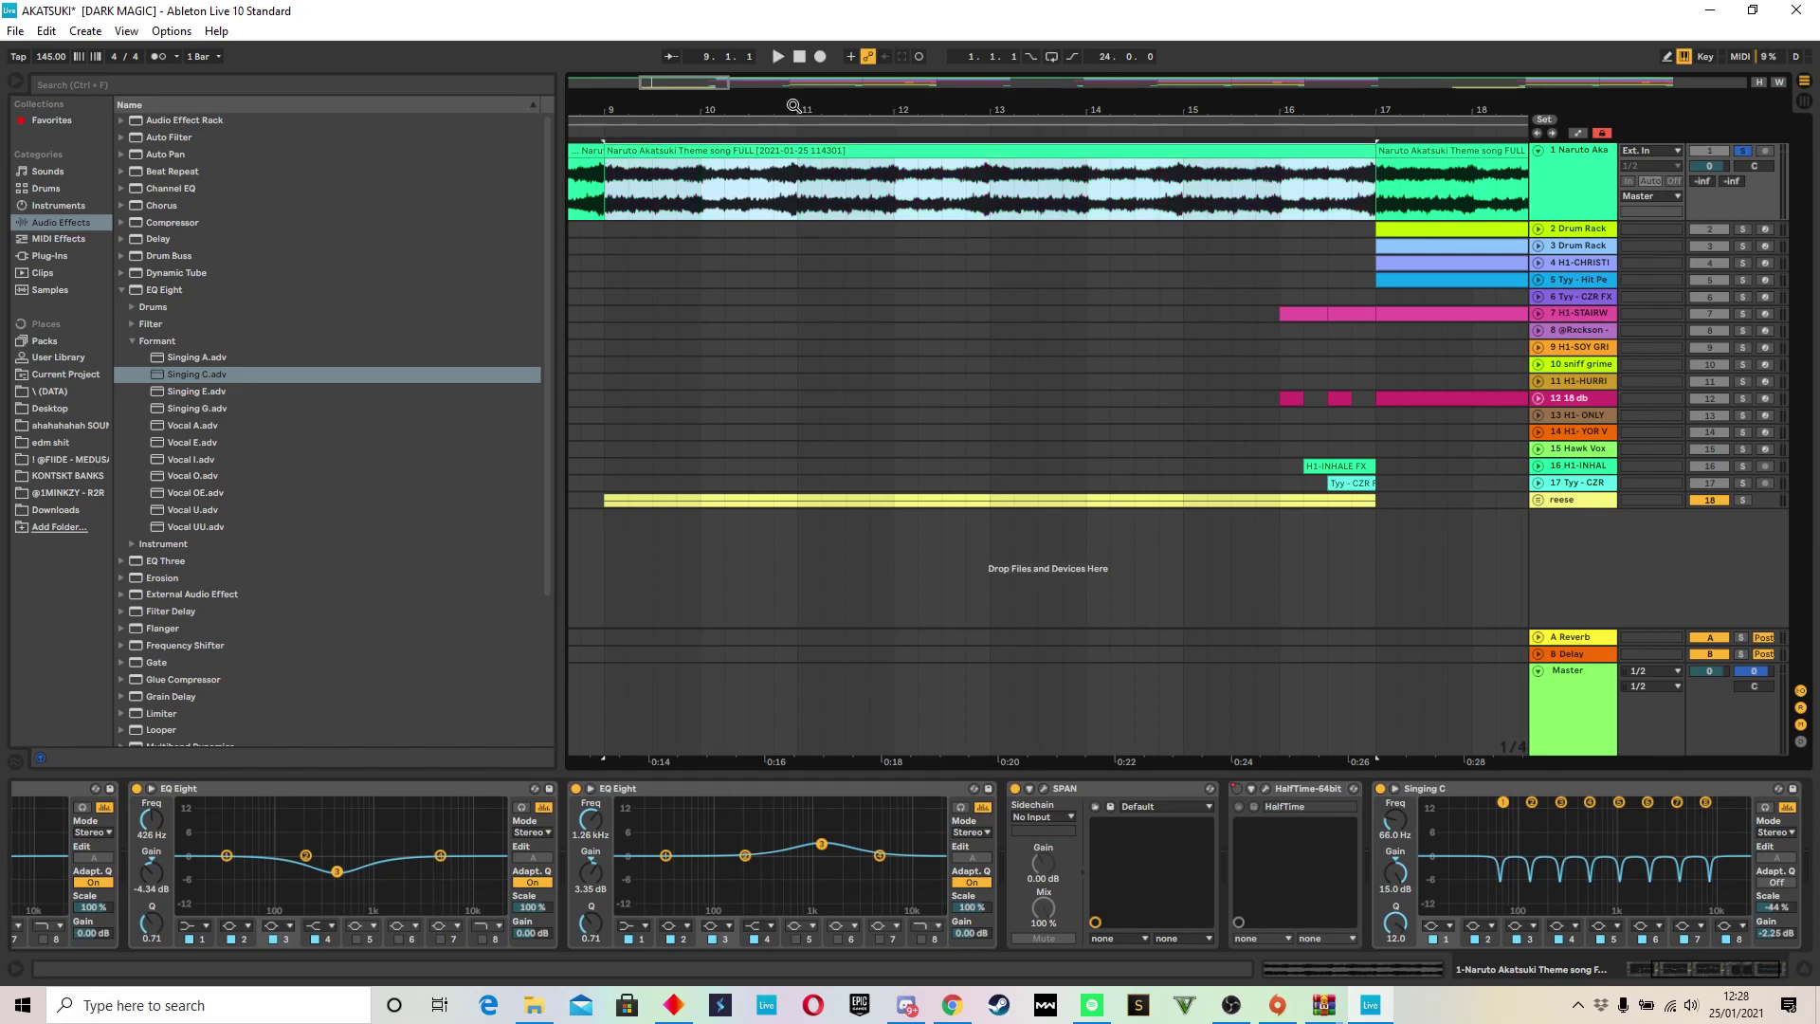
drag(793, 106, 726, 112)
click(610, 154)
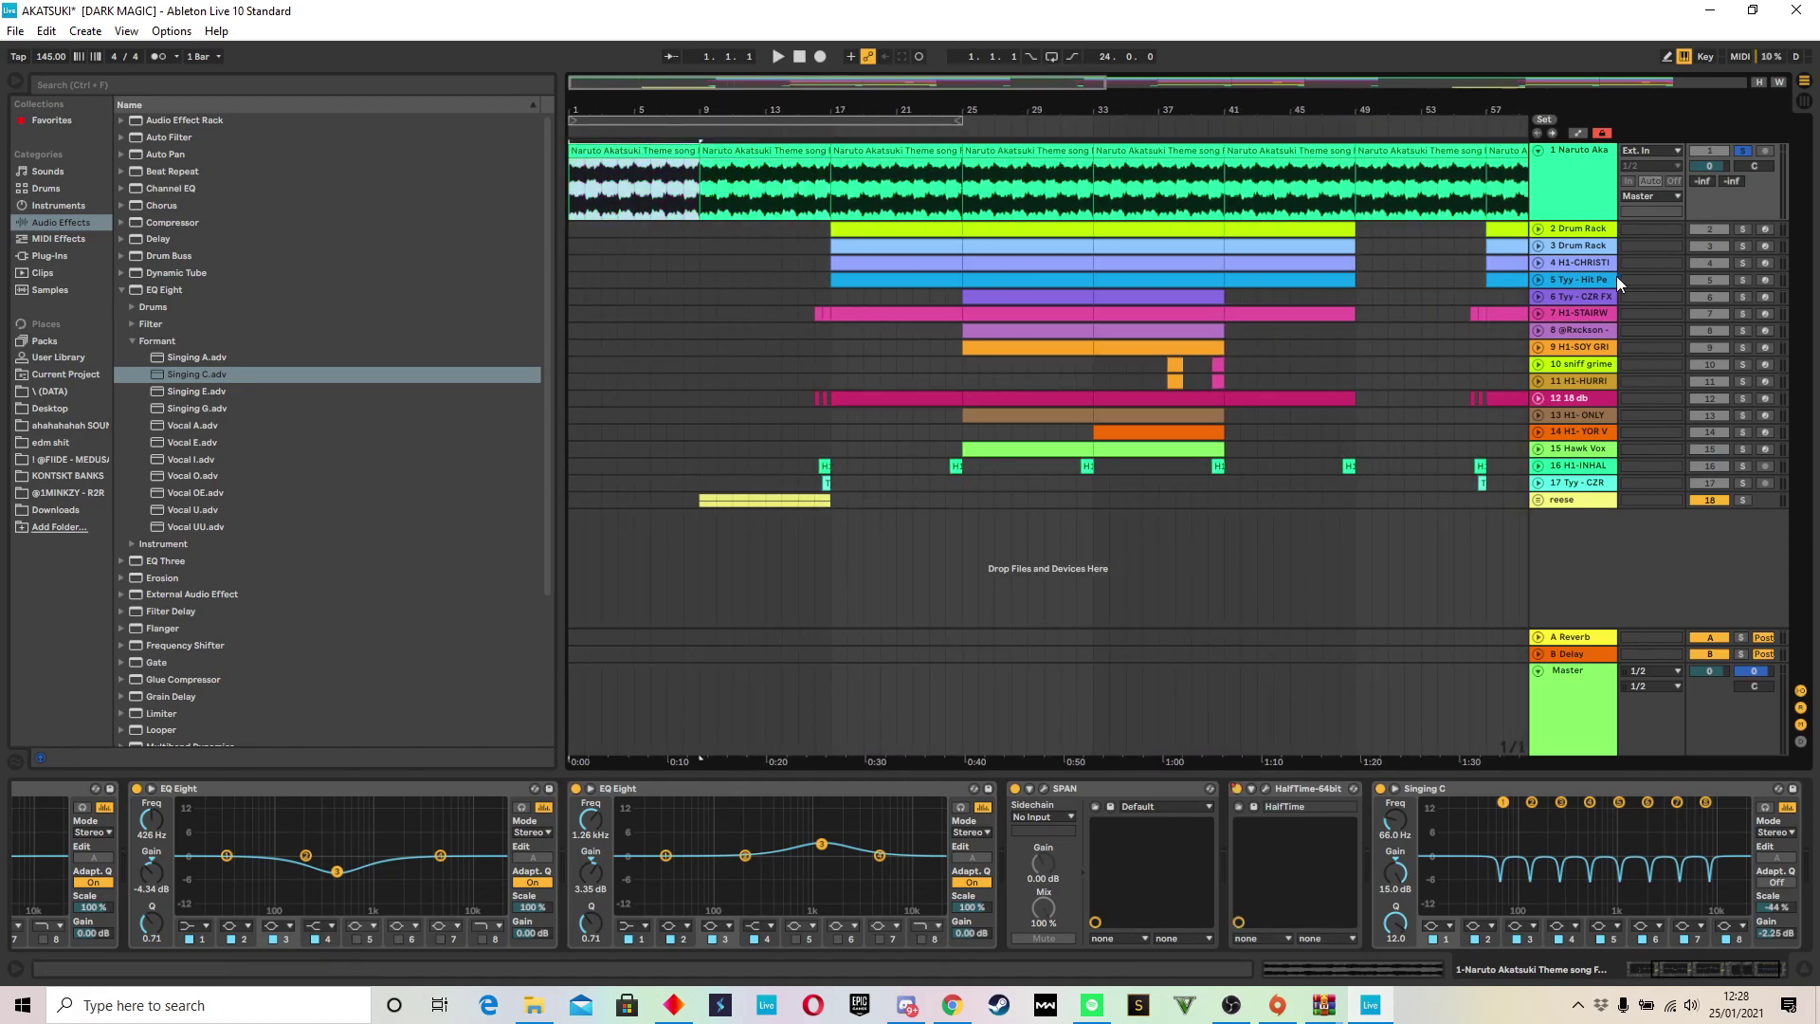
Step: Unfold the first Drum Rack track (track 2), solo only it, and play its pattern from bar 17
click(1534, 231)
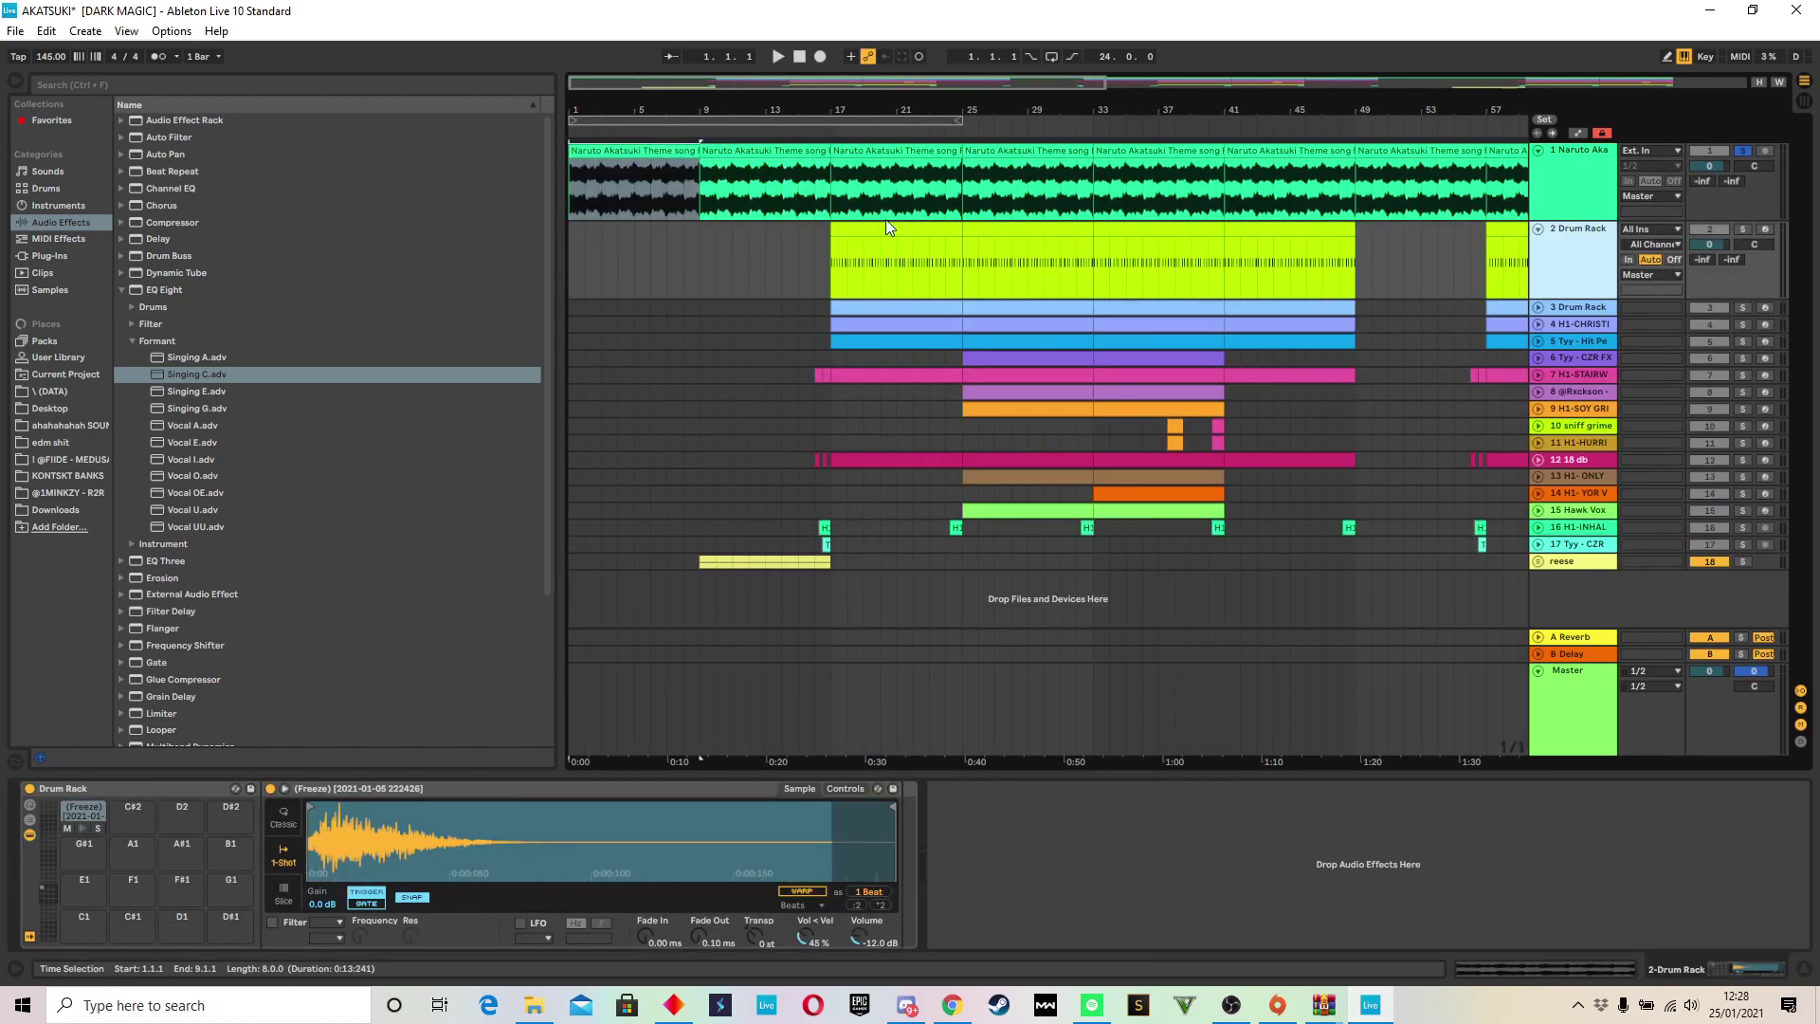
click(912, 229)
click(1742, 229)
drag(854, 111, 865, 130)
key(space)
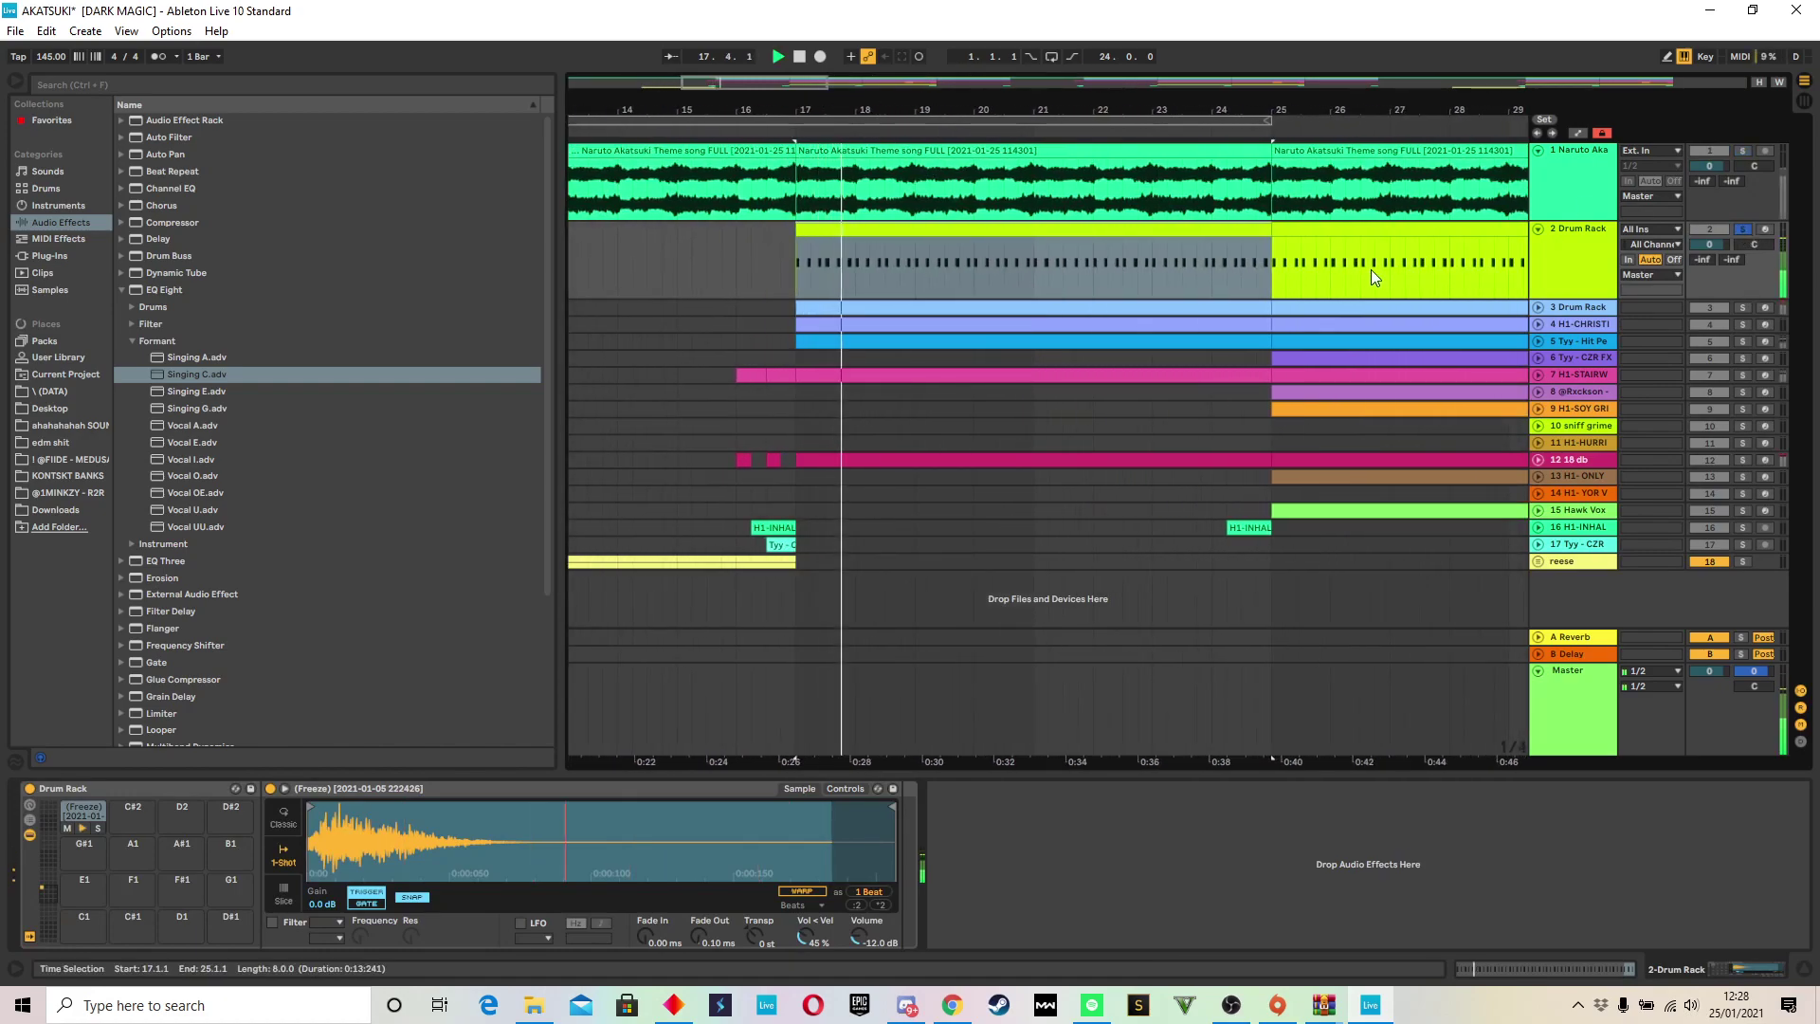
Step: Unfold the second Drum Rack track (track 3), solo it together with track 2, and play both from bar 17
click(1538, 308)
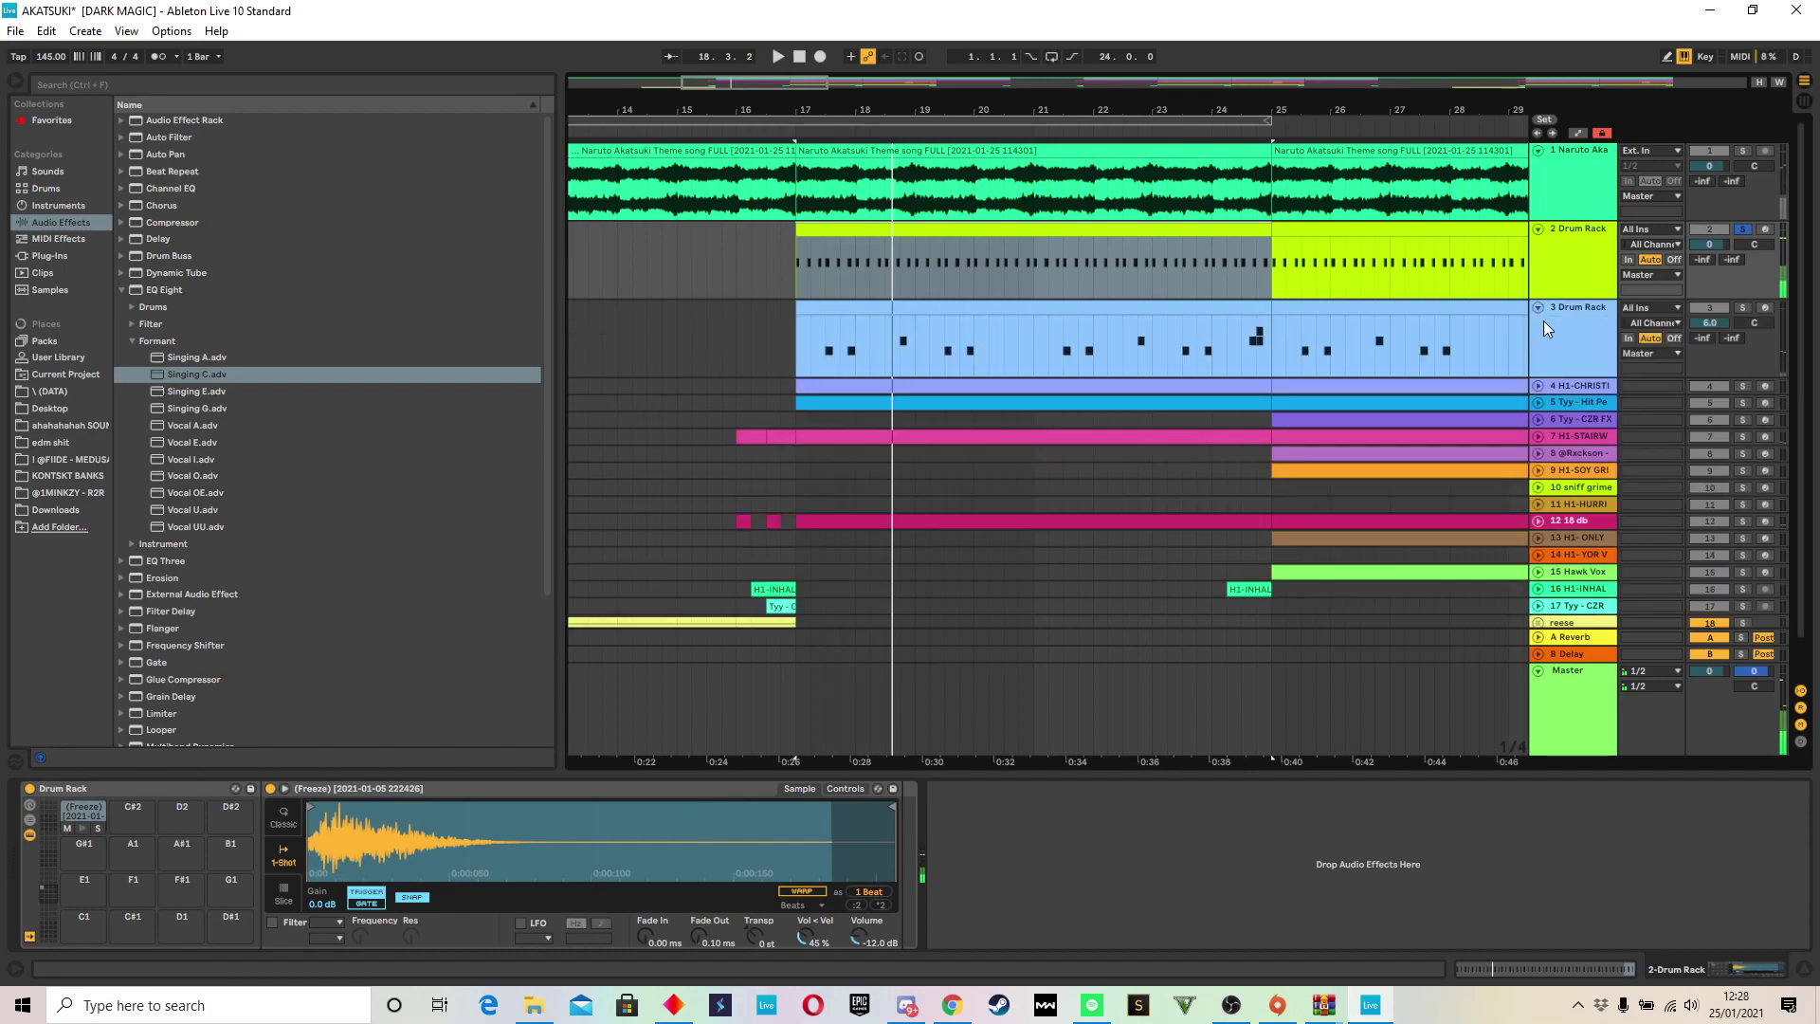
click(1562, 327)
click(1742, 307)
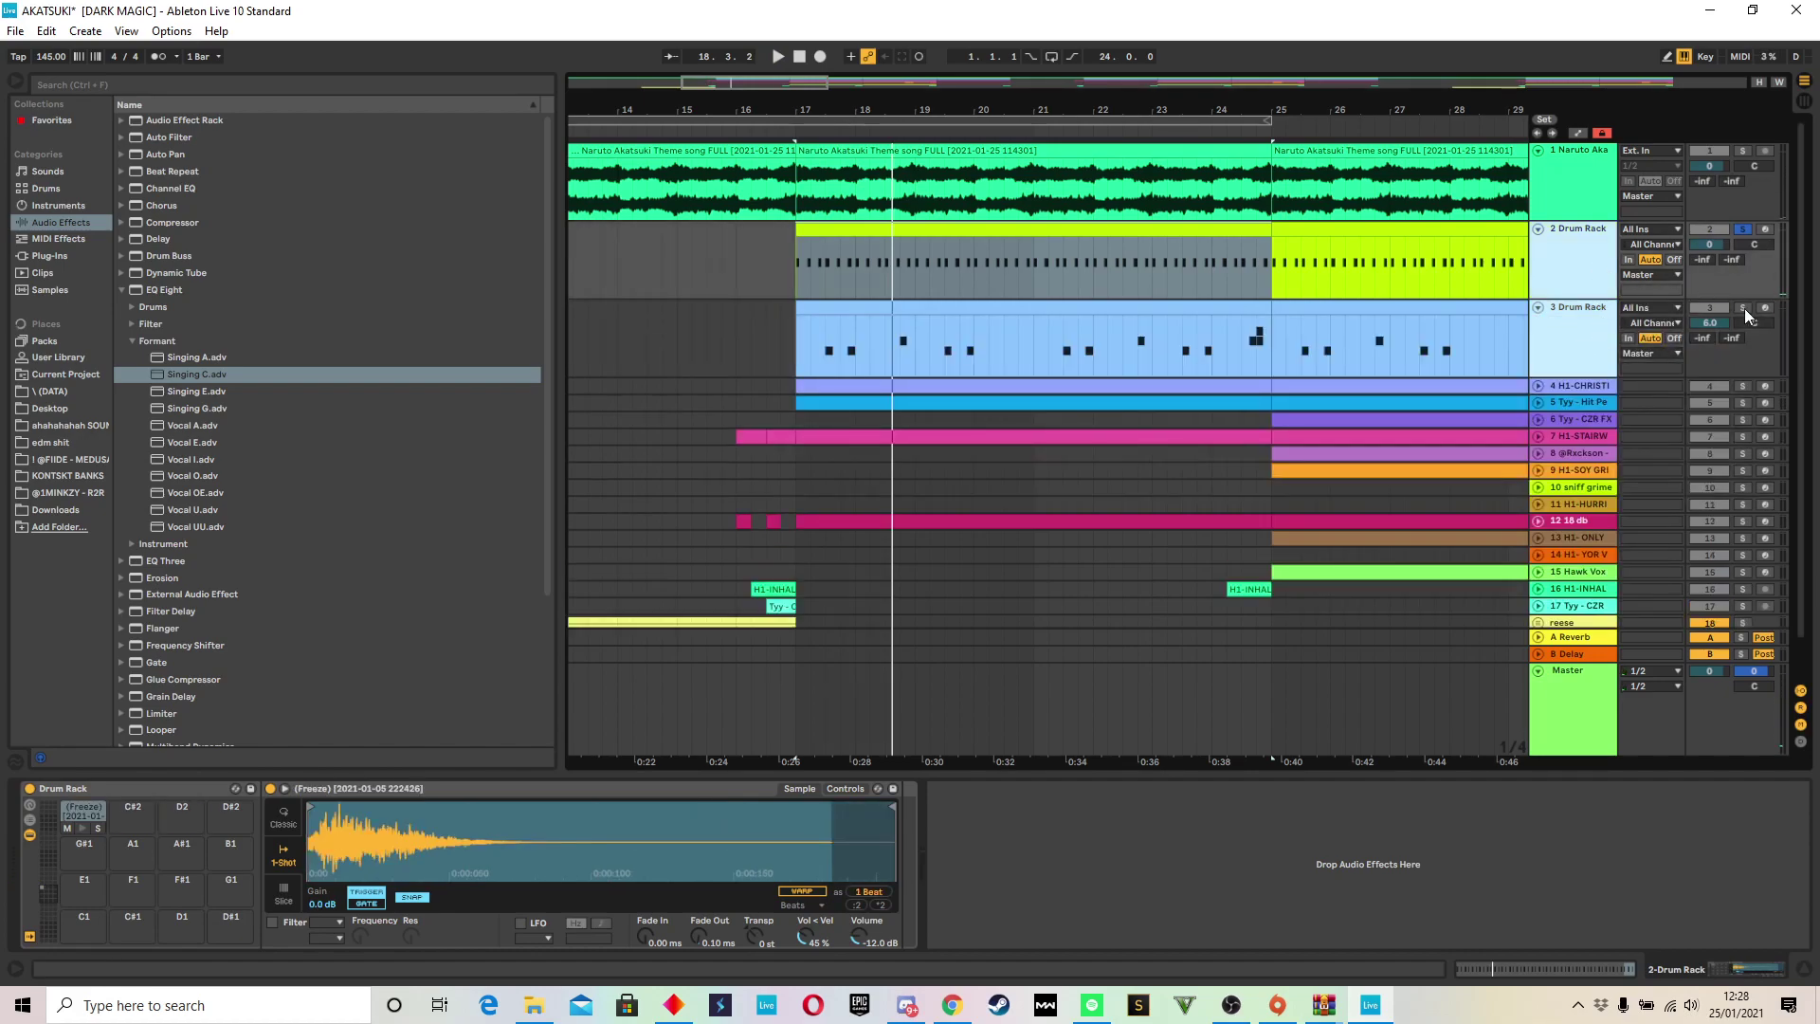
click(1036, 313)
key(space)
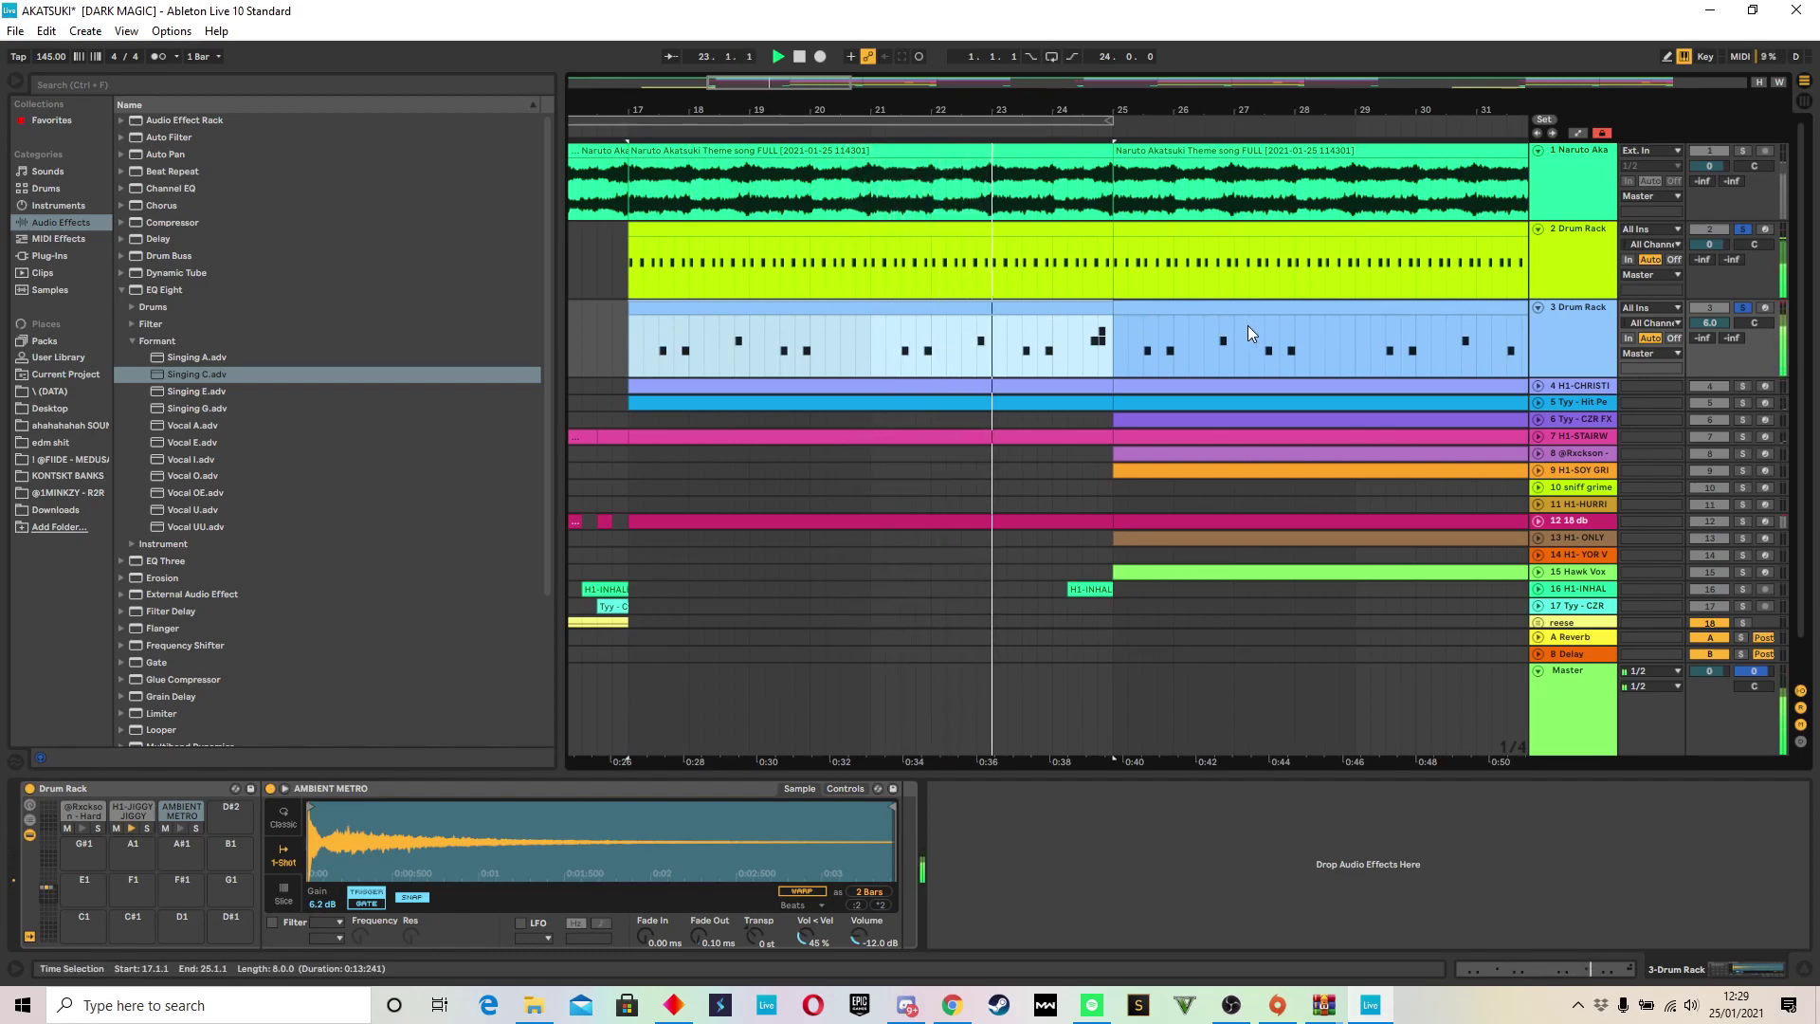
Step: Inspect the track 3 notes around bar 25, stop playback, and audition the AMBIENT METRO pad
click(1537, 385)
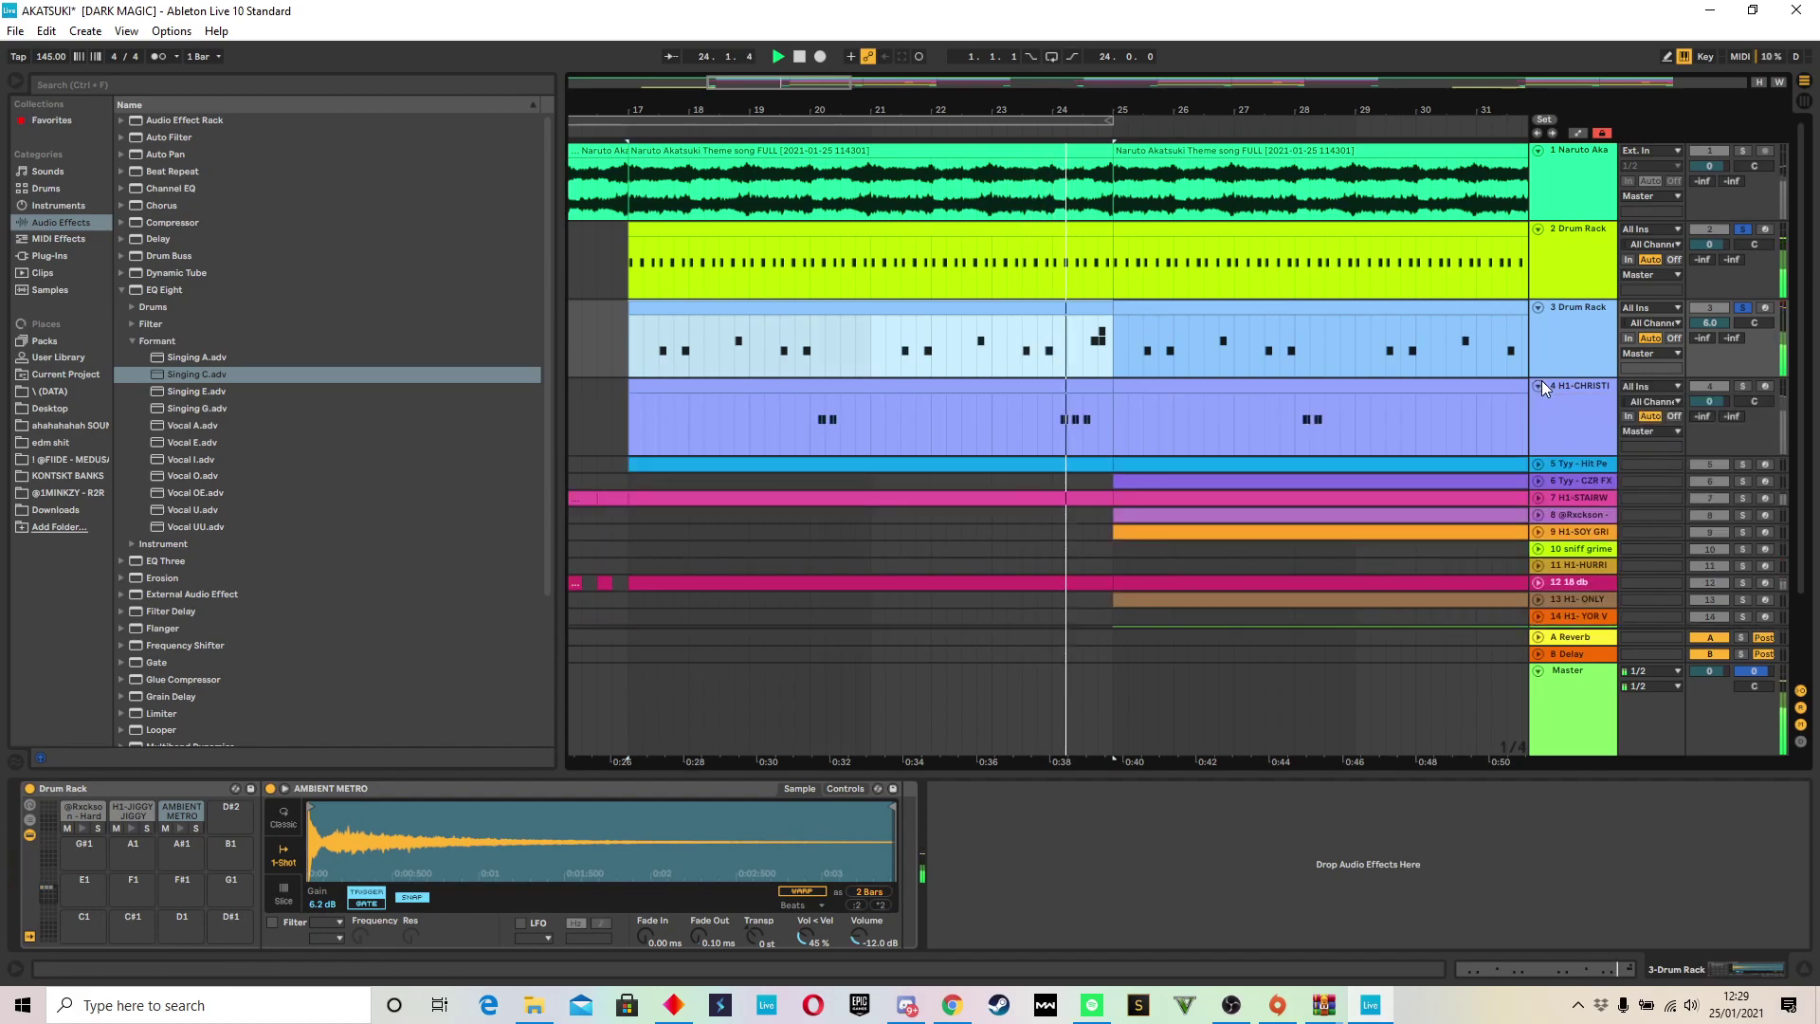
click(1538, 385)
drag(986, 129, 1072, 352)
drag(1053, 109, 1053, 398)
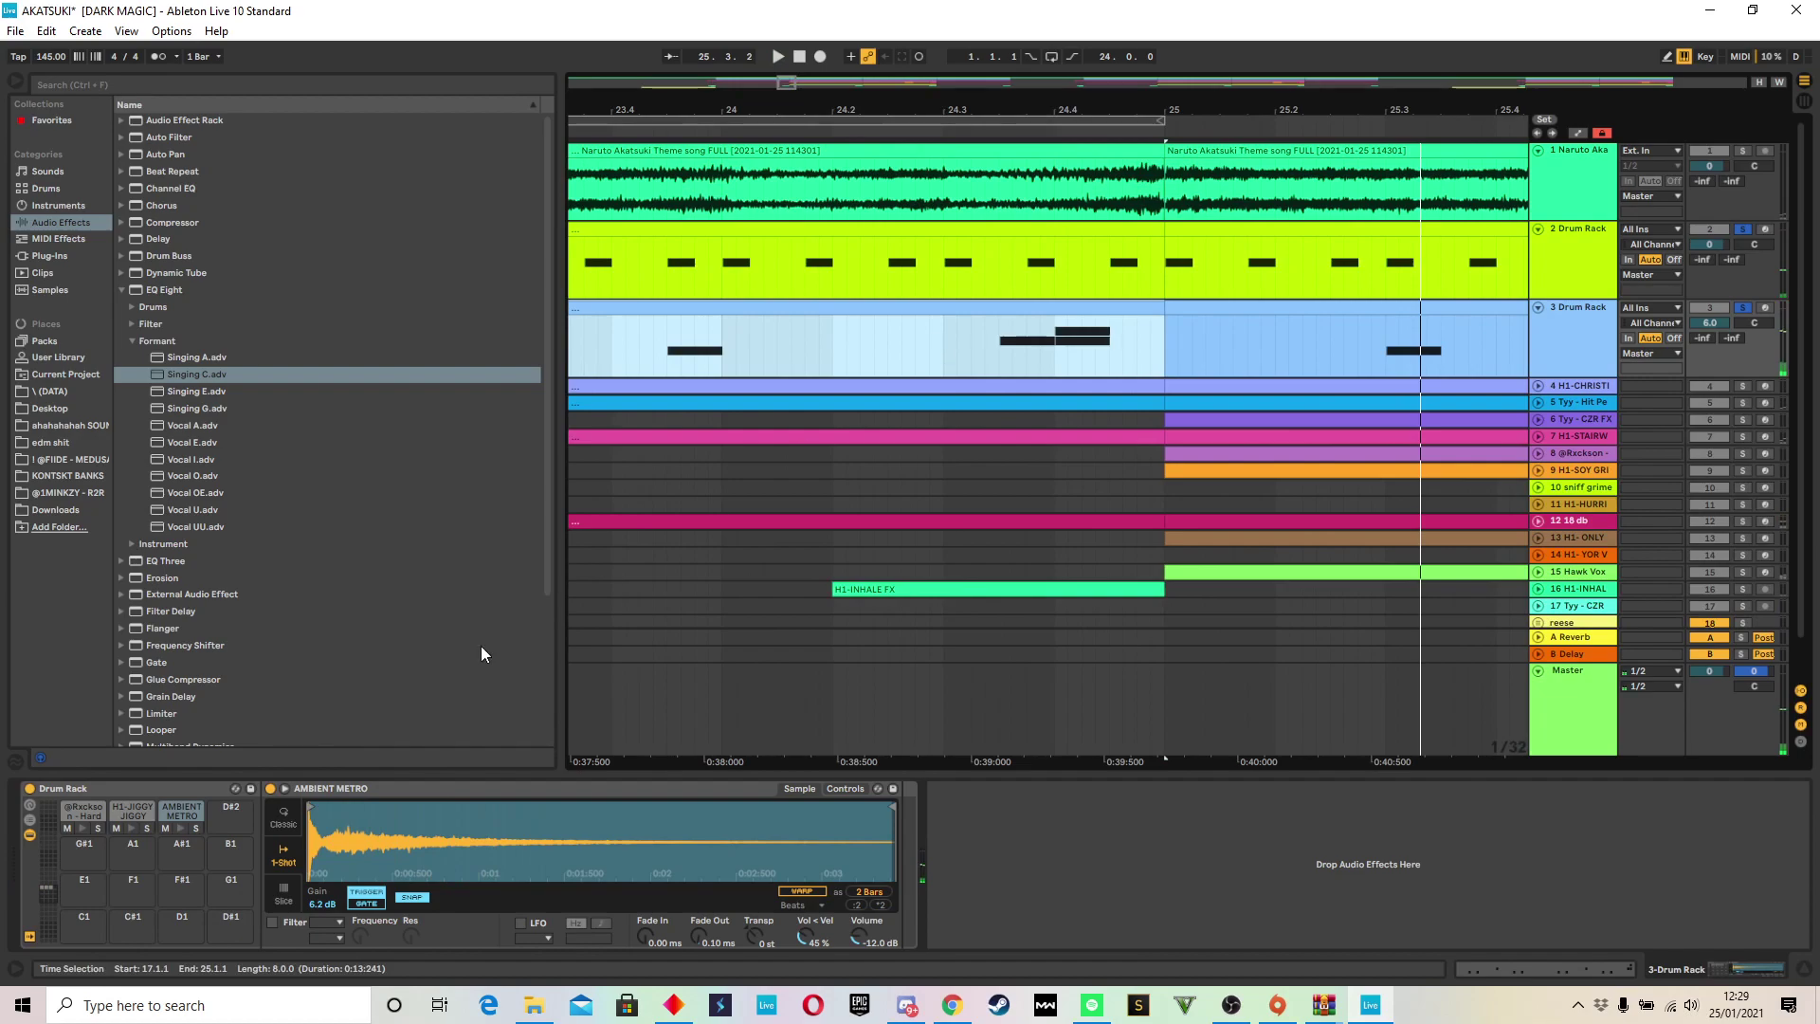
click(176, 828)
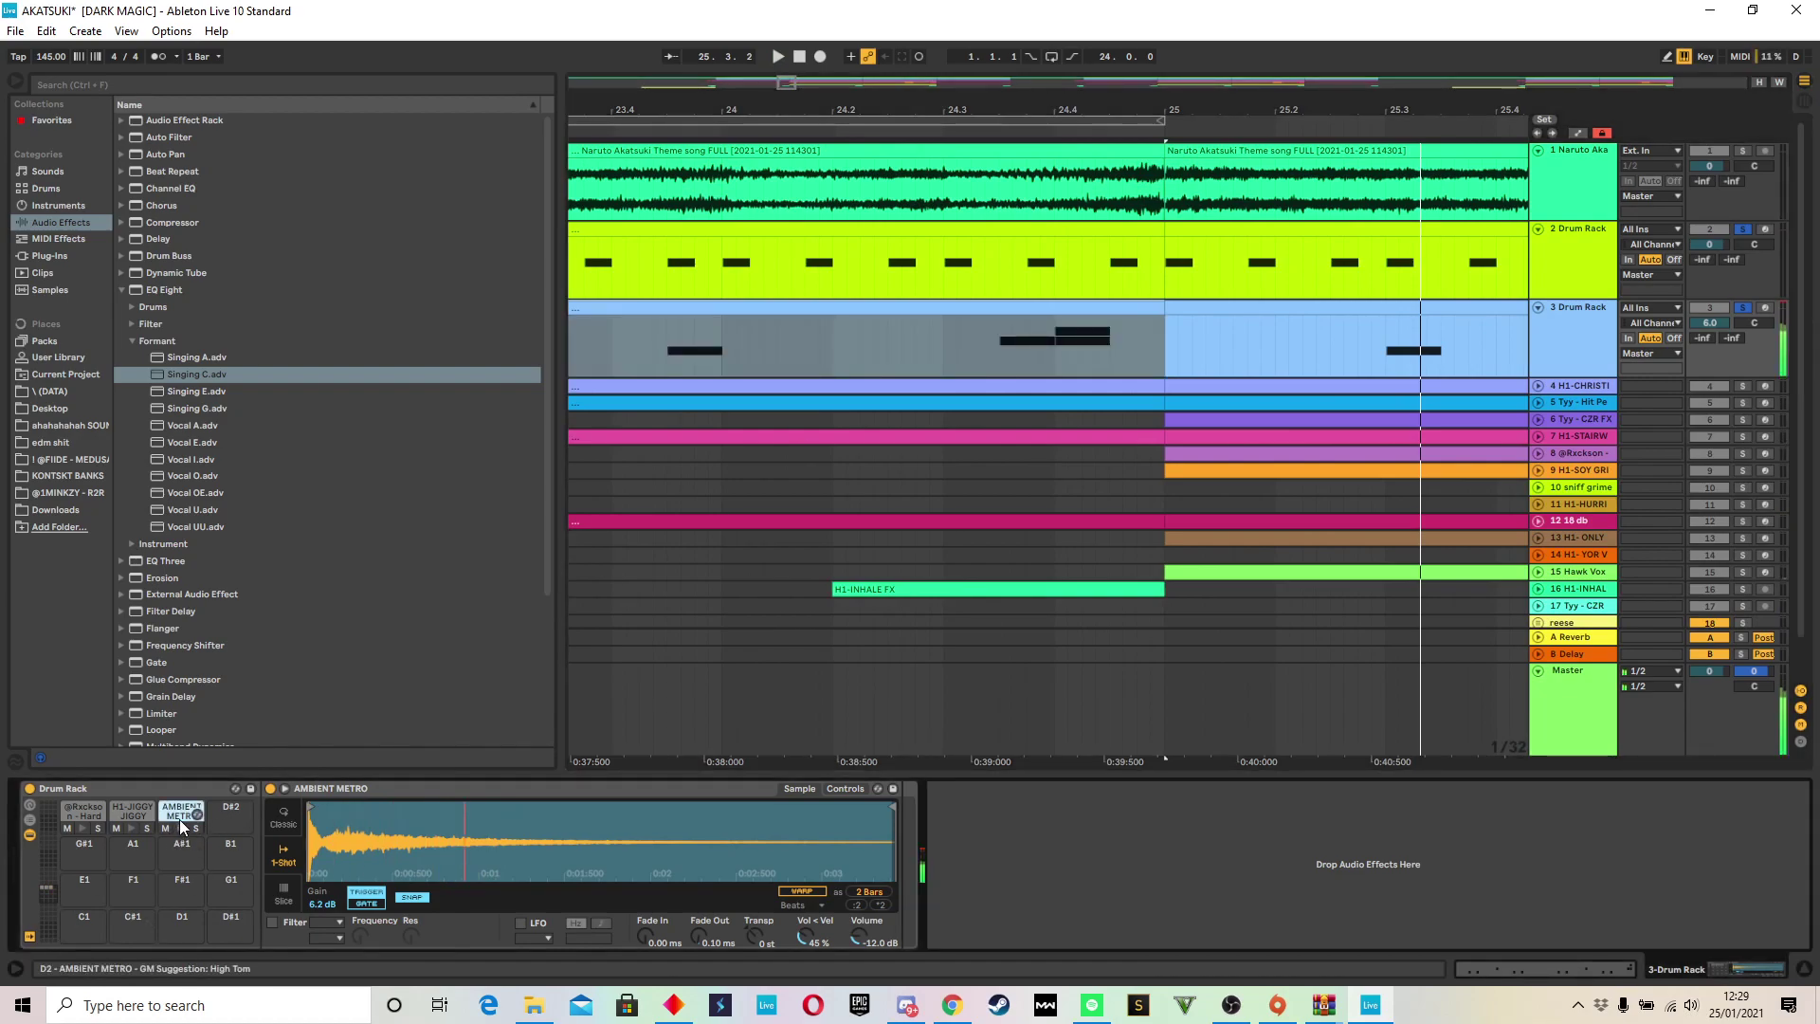
drag(793, 104, 794, 14)
drag(659, 111, 531, 132)
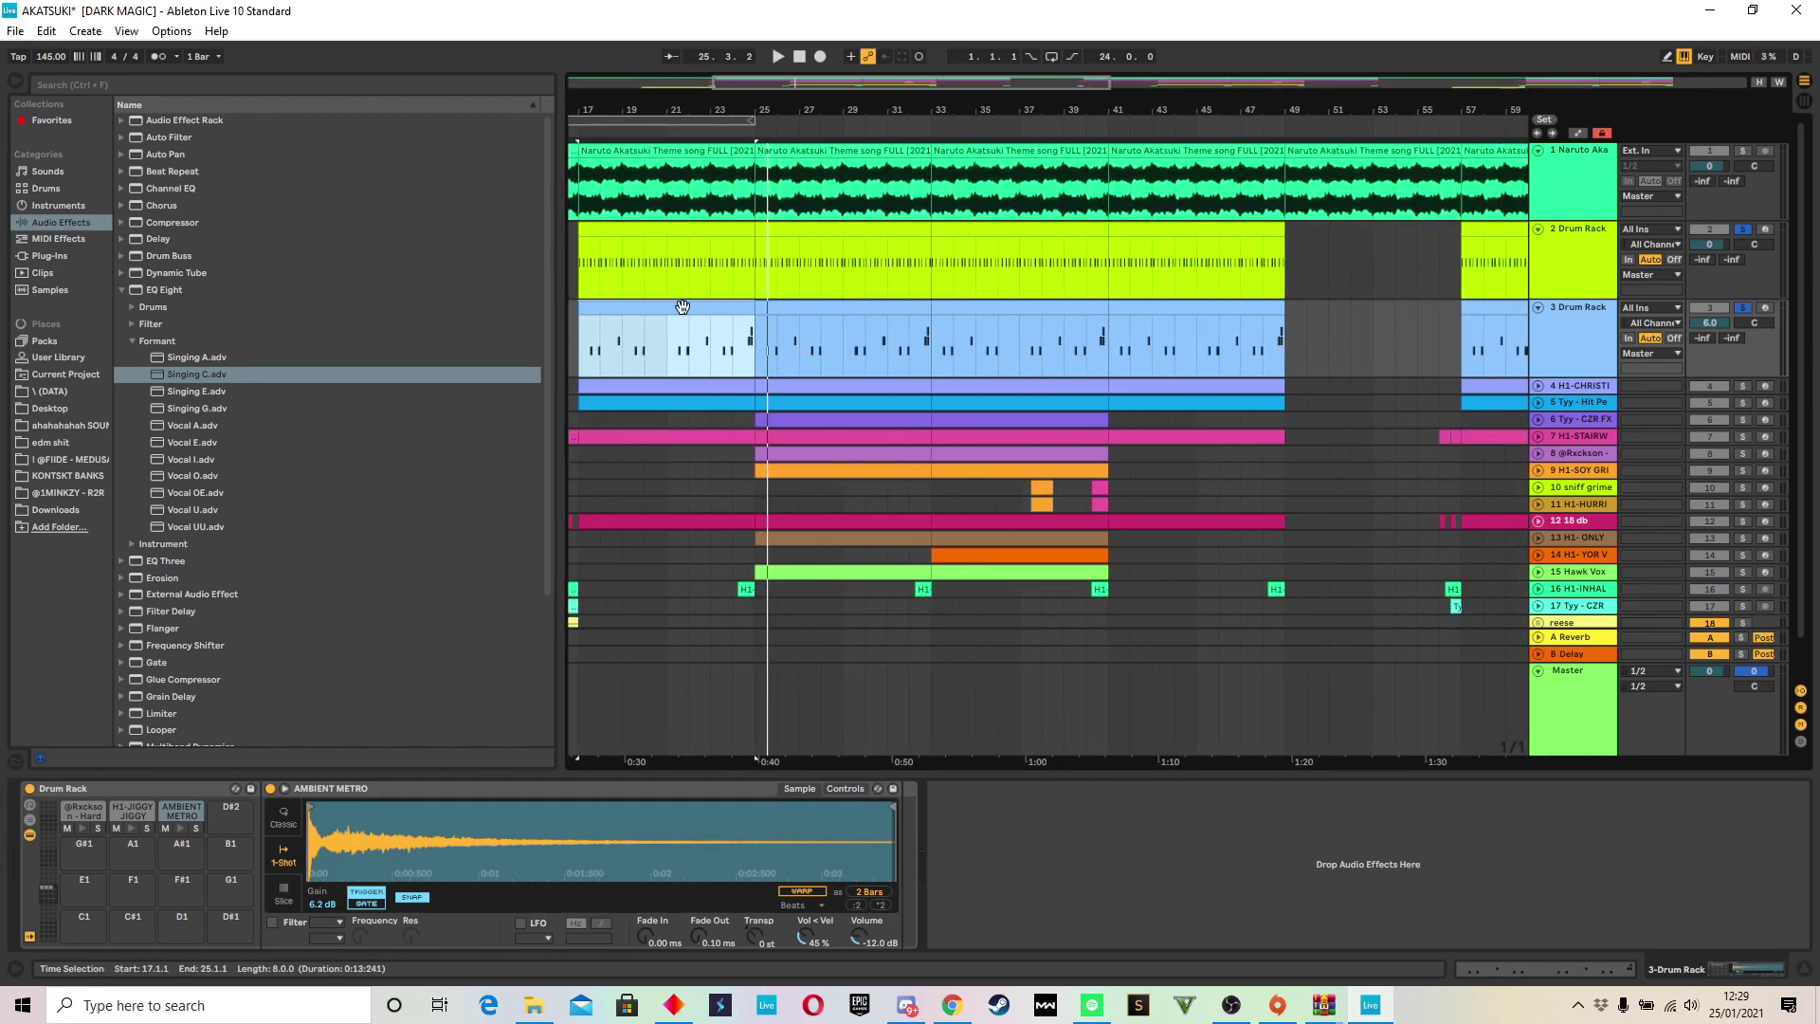
Step: Unfold the Christian Dior snare track (track 4), add it to the soloed drum tracks, and play the section leading into bar 25
click(1539, 385)
click(657, 410)
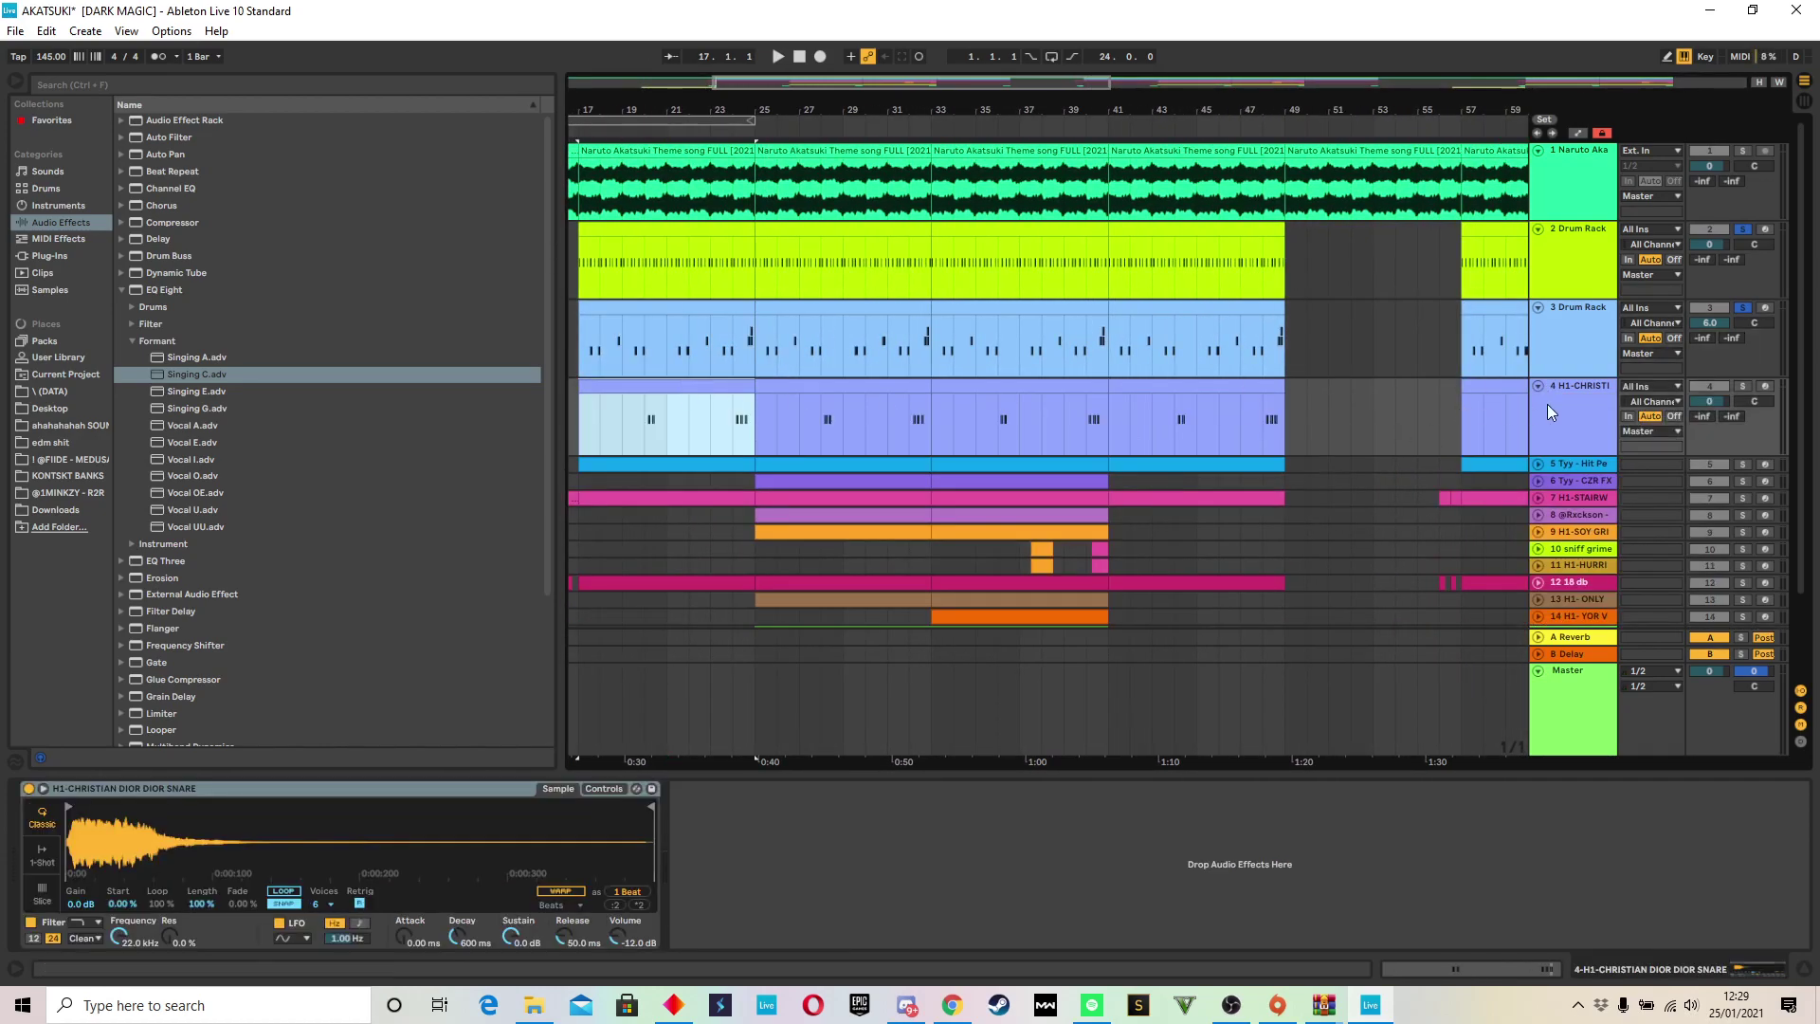
click(1748, 389)
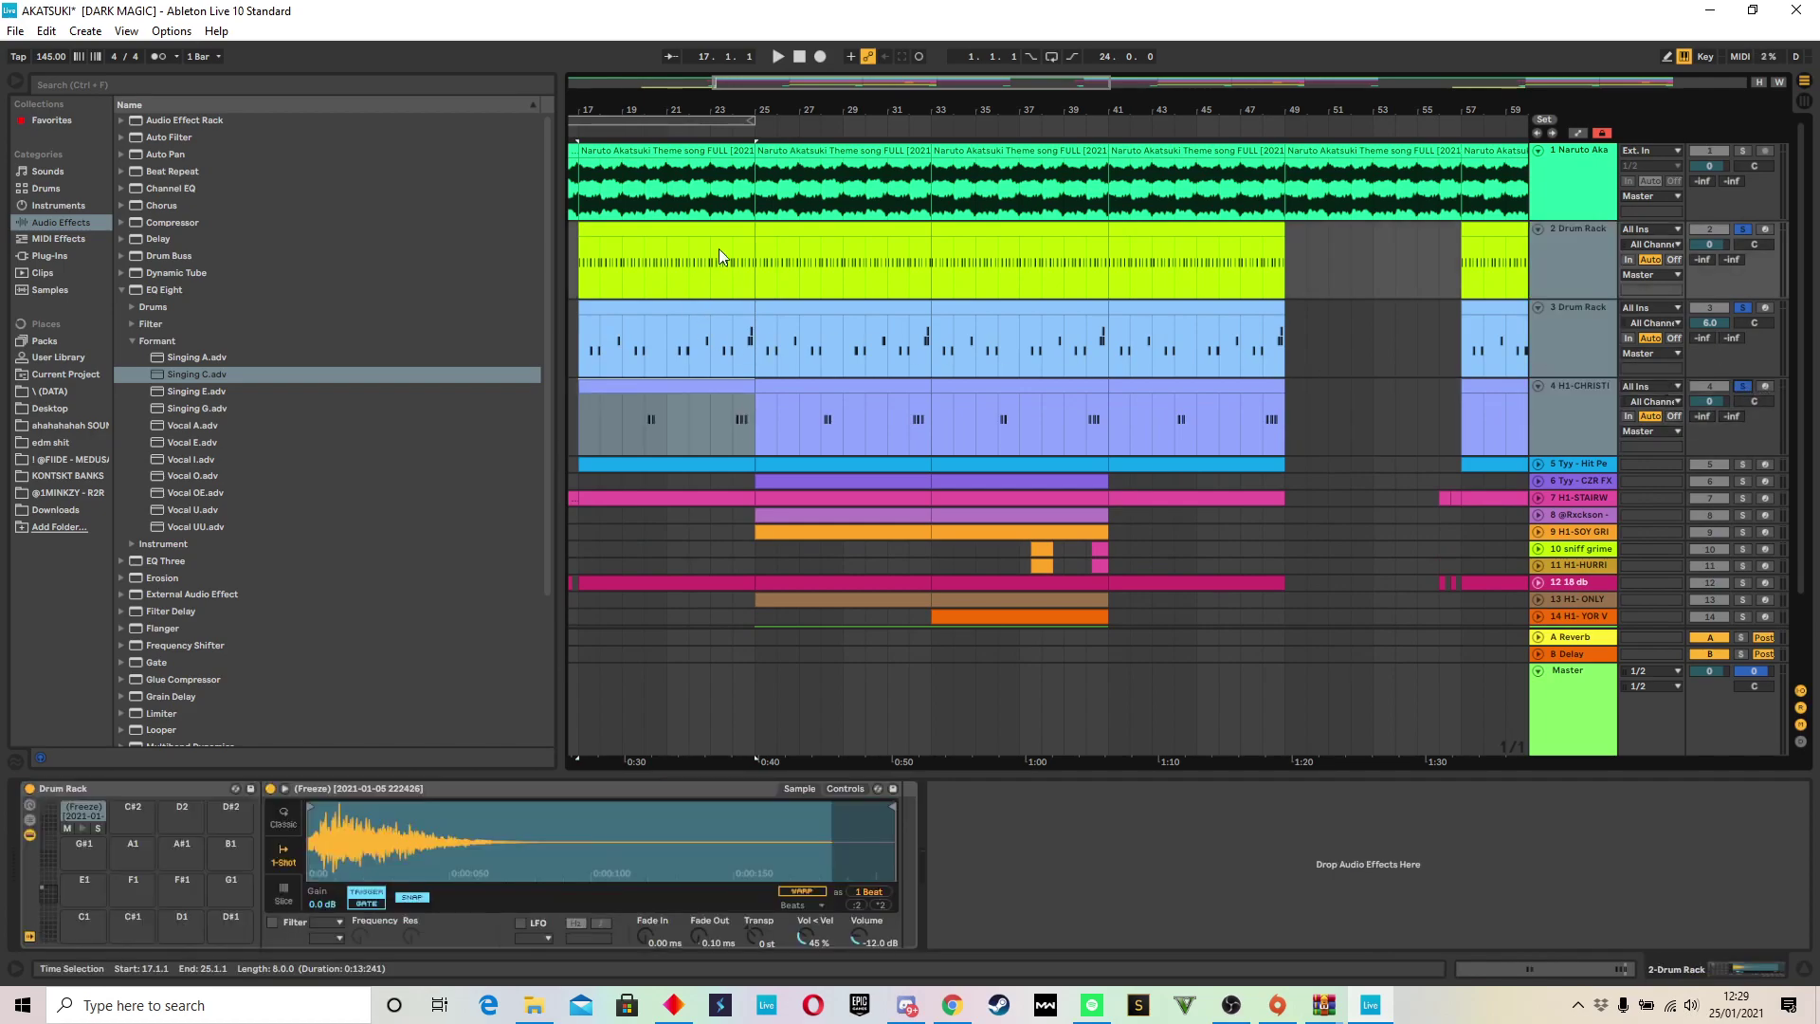
click(726, 417)
key(space)
mouse_move(723, 111)
mouse_down()
mouse_move(723, 237)
mouse_move(723, 137)
mouse_up()
scroll(1606, 518, down, 2)
key(space)
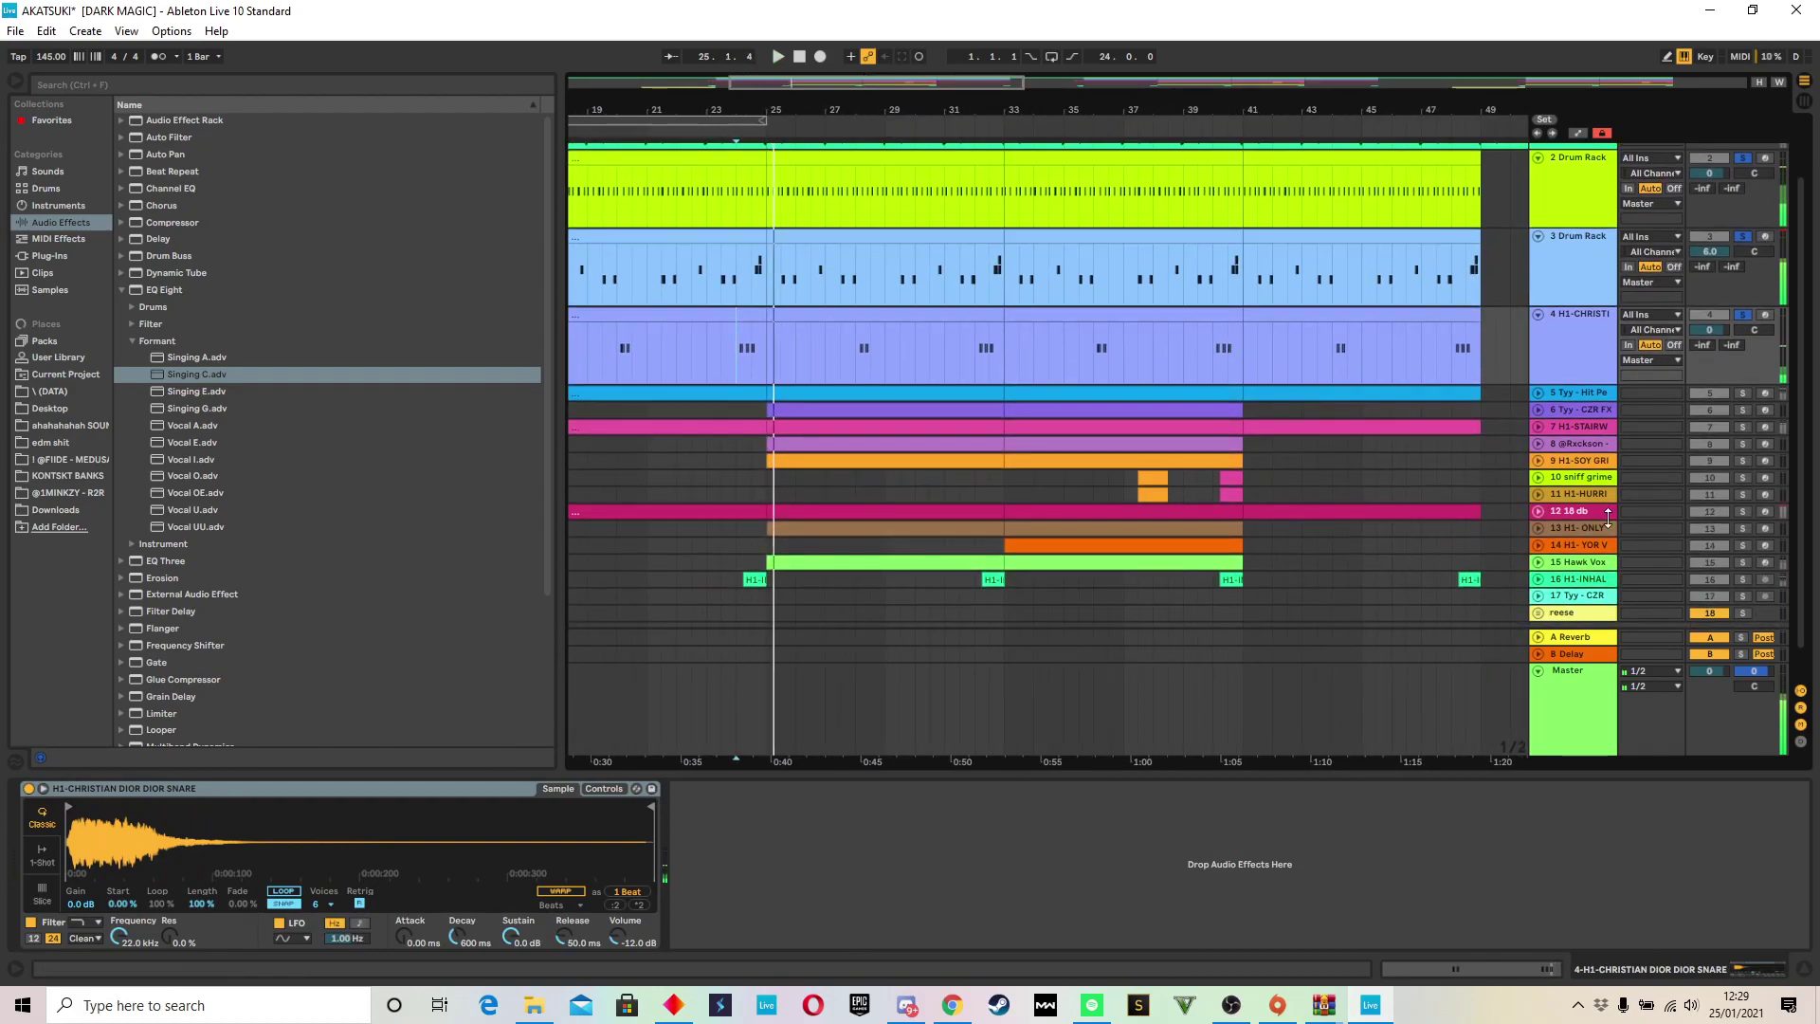
Step: Unfold the Hit Perc track (track 5), solo it with drum tracks 2 to 4, and play them from bar 17
click(1537, 392)
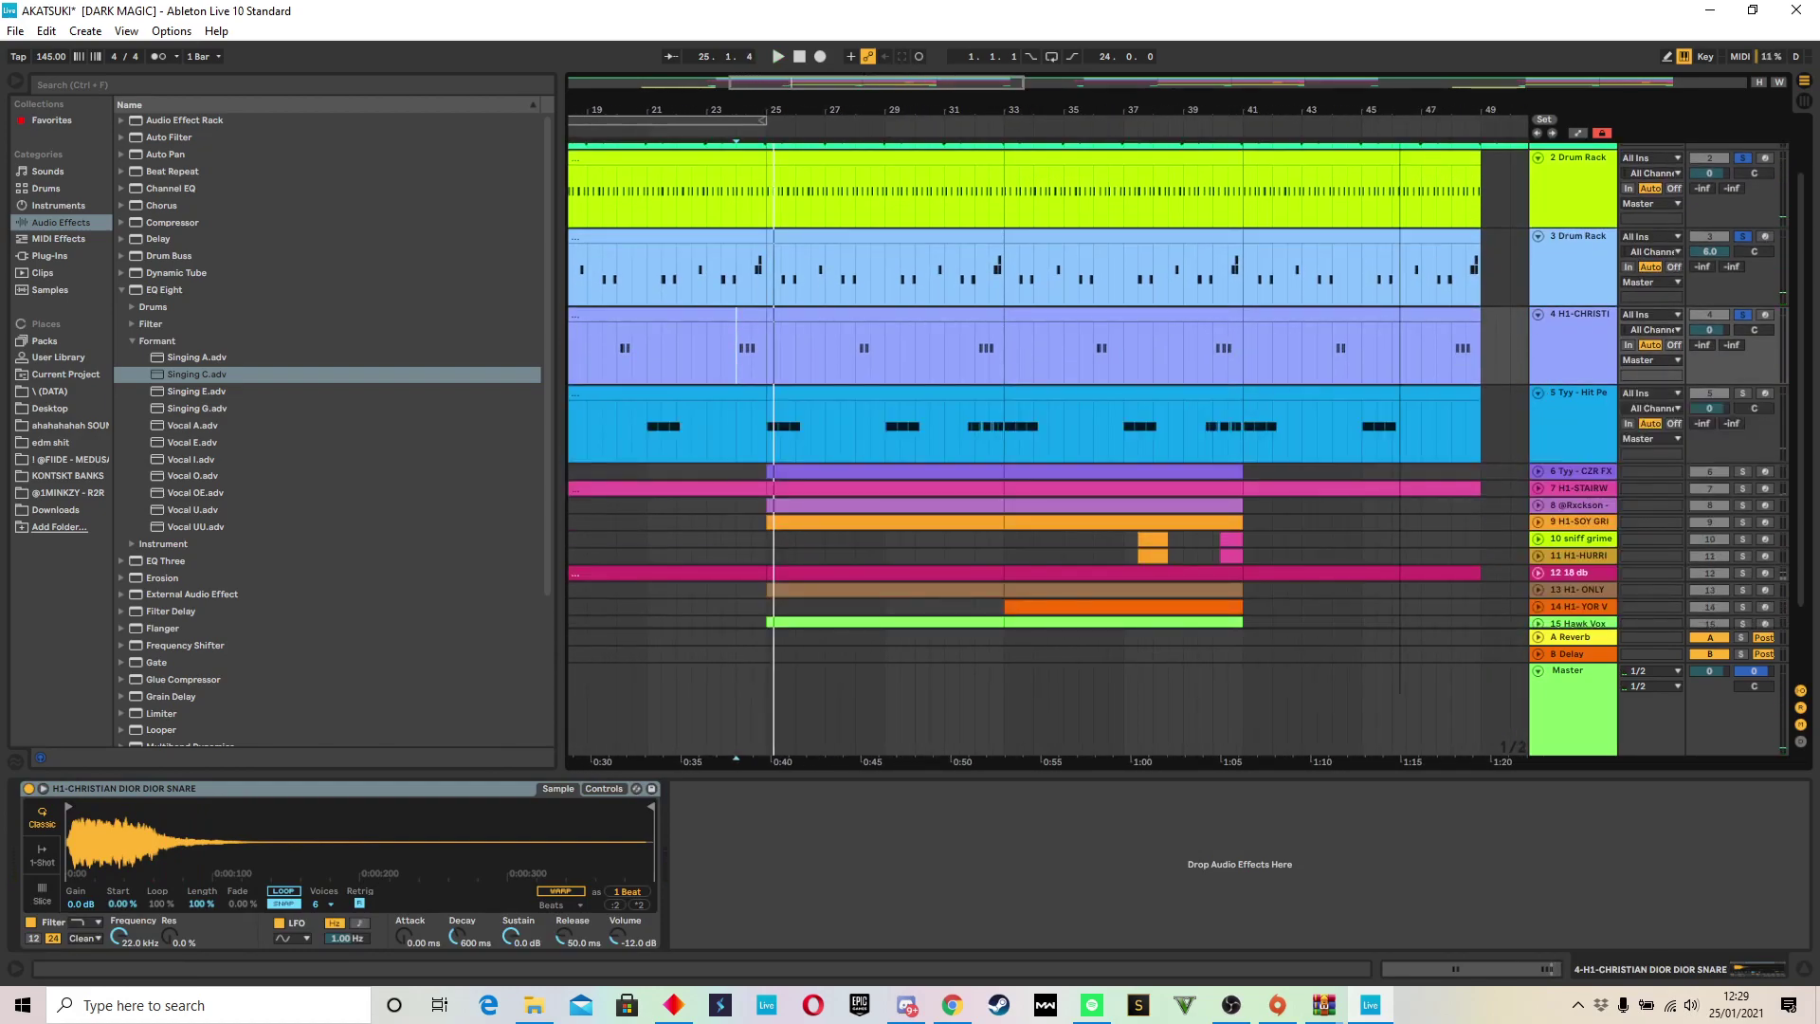
key(minus)
click(1586, 412)
scroll(1586, 360, up, 1)
shift+click(1612, 262)
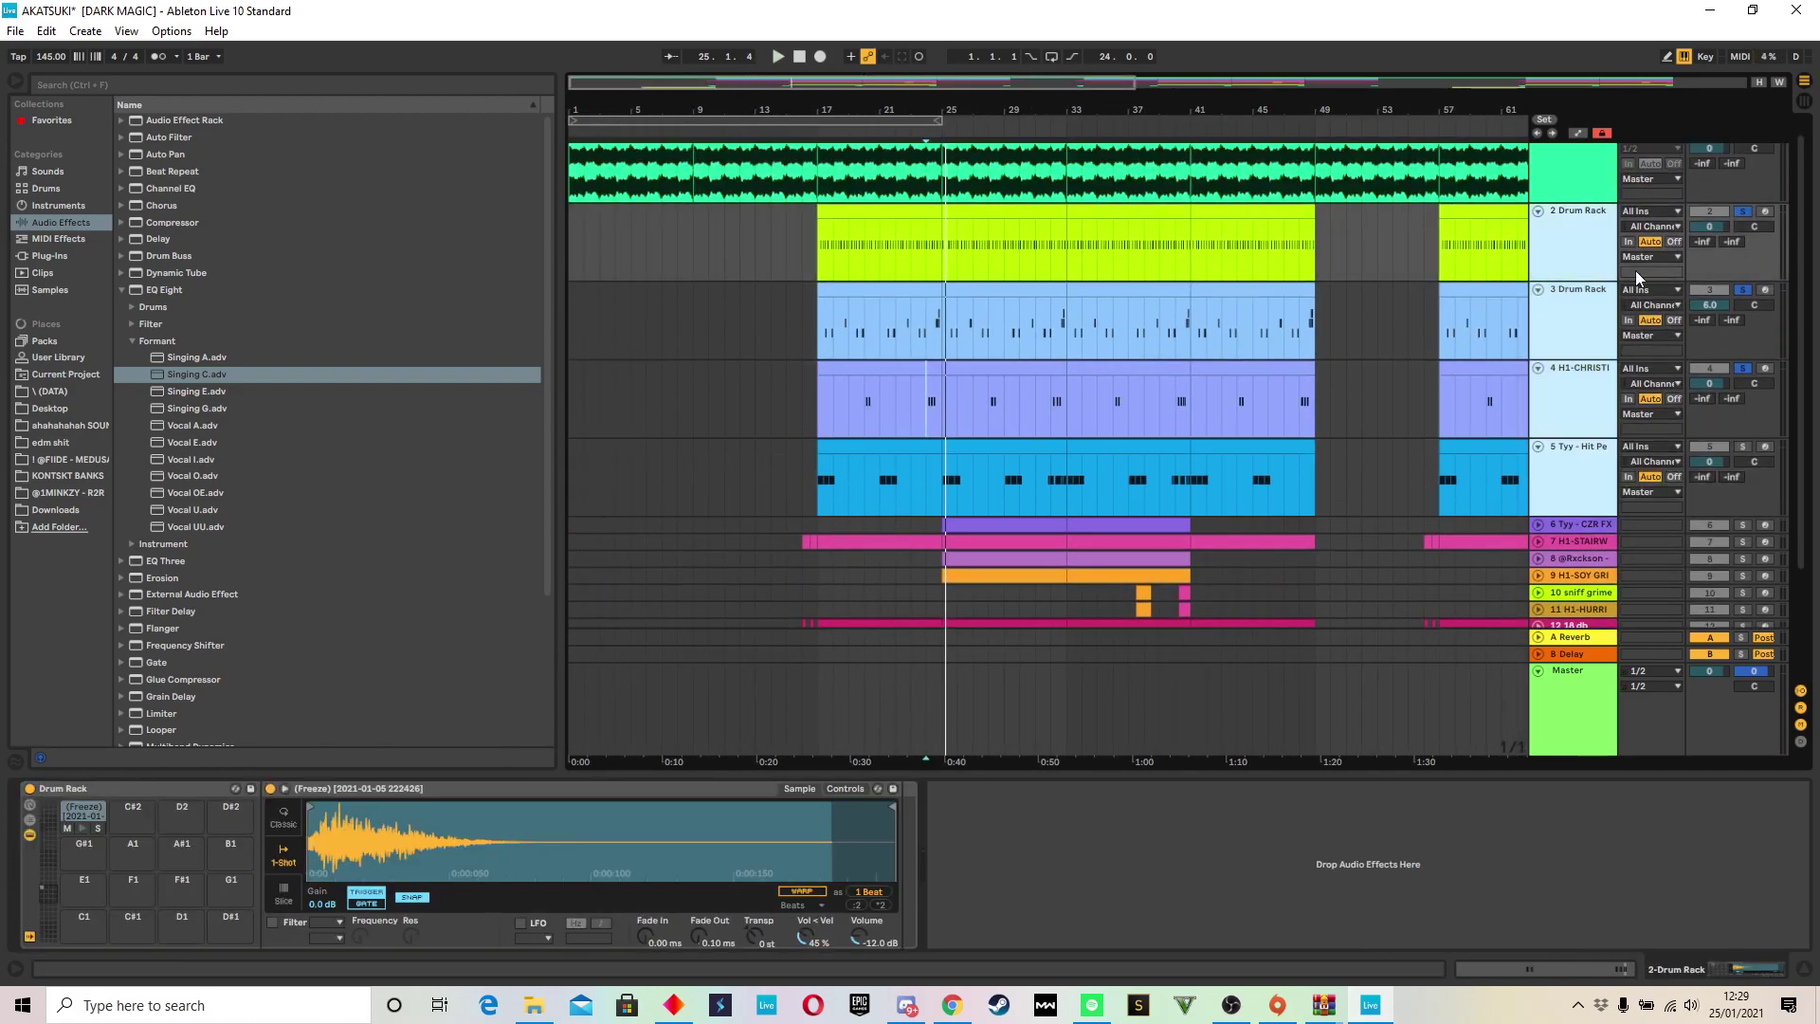
click(1741, 446)
click(841, 446)
key(space)
drag(817, 109, 787, 152)
scroll(895, 393, down, 1)
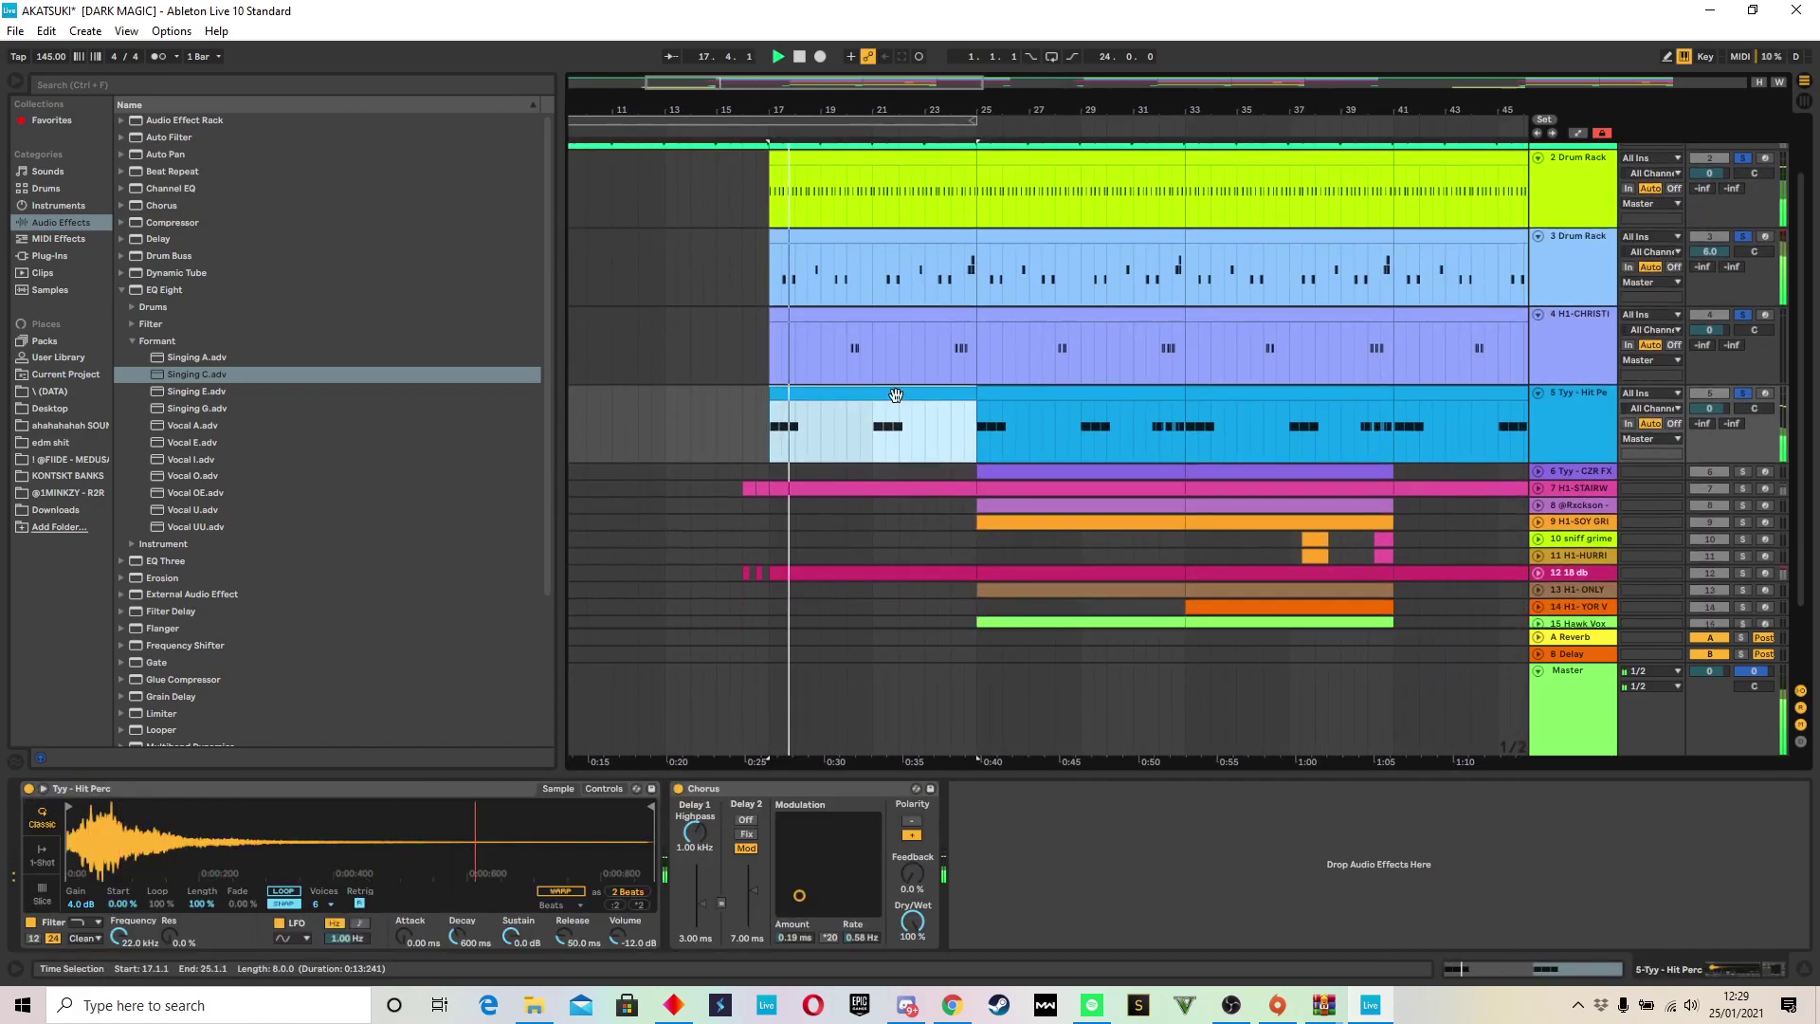
Step: Stop playback and arm the Hit Perc track to audition its sample live
key(space)
click(179, 790)
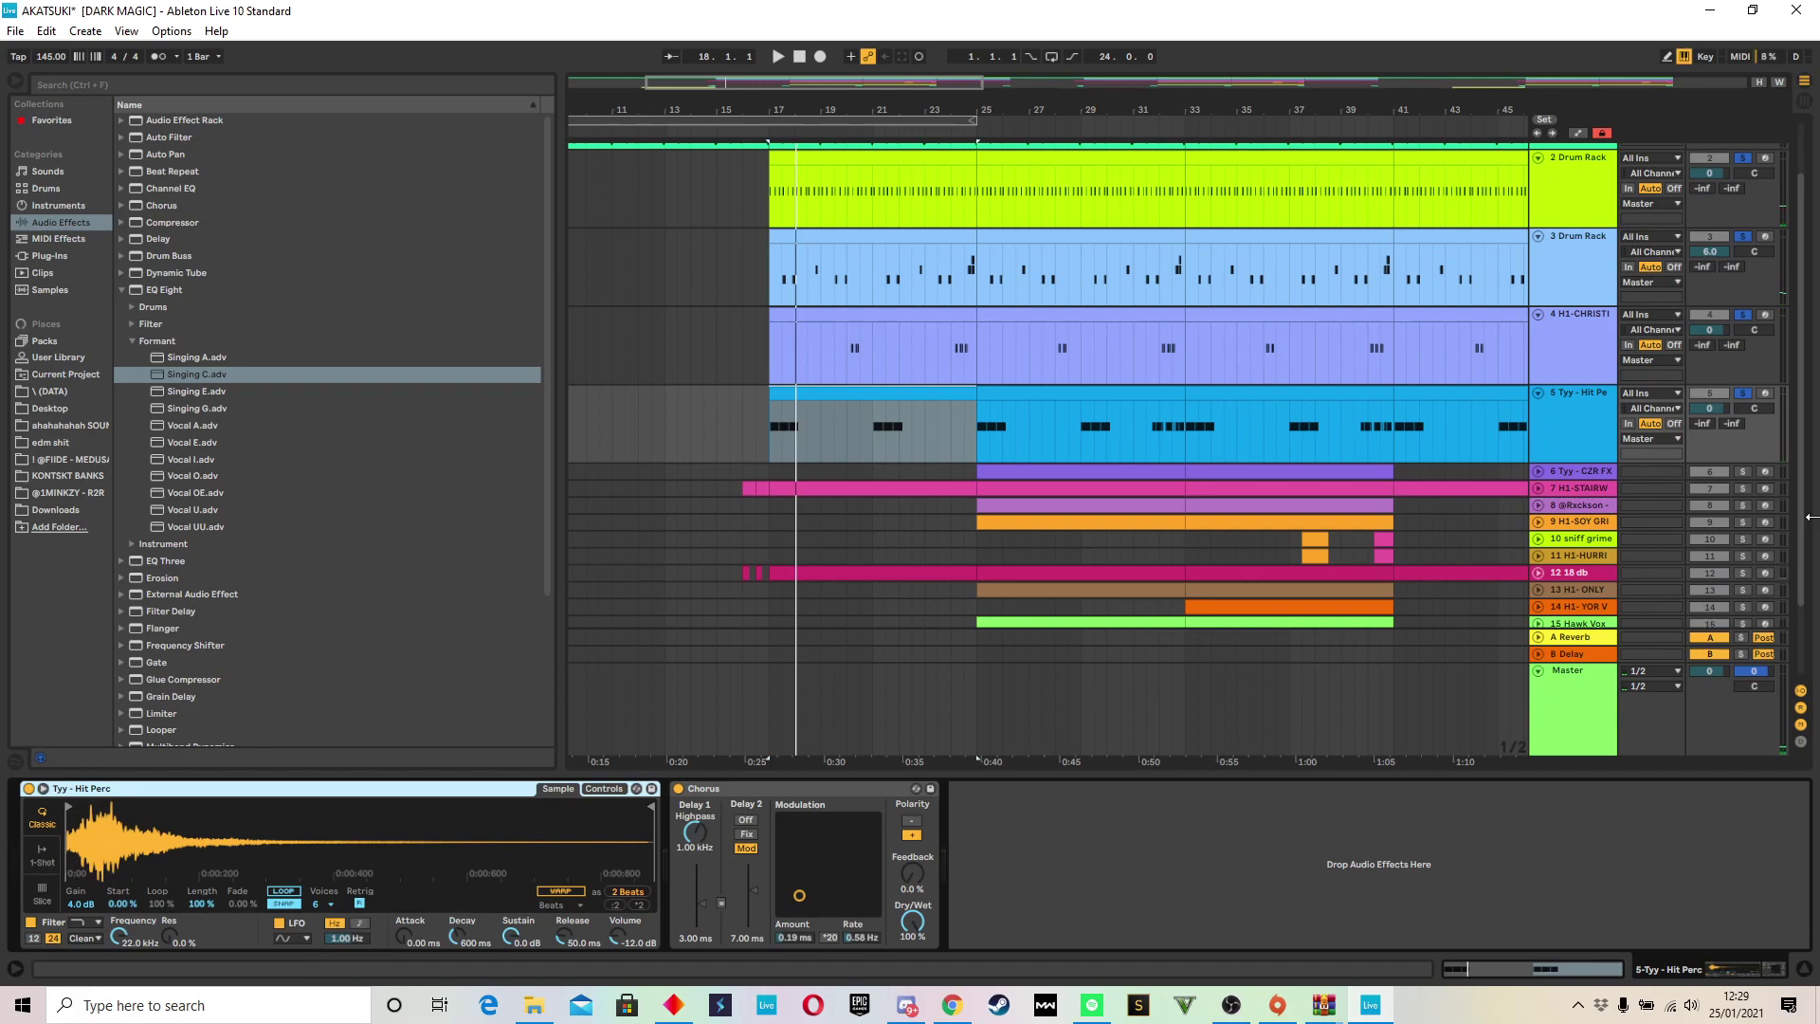
click(1764, 393)
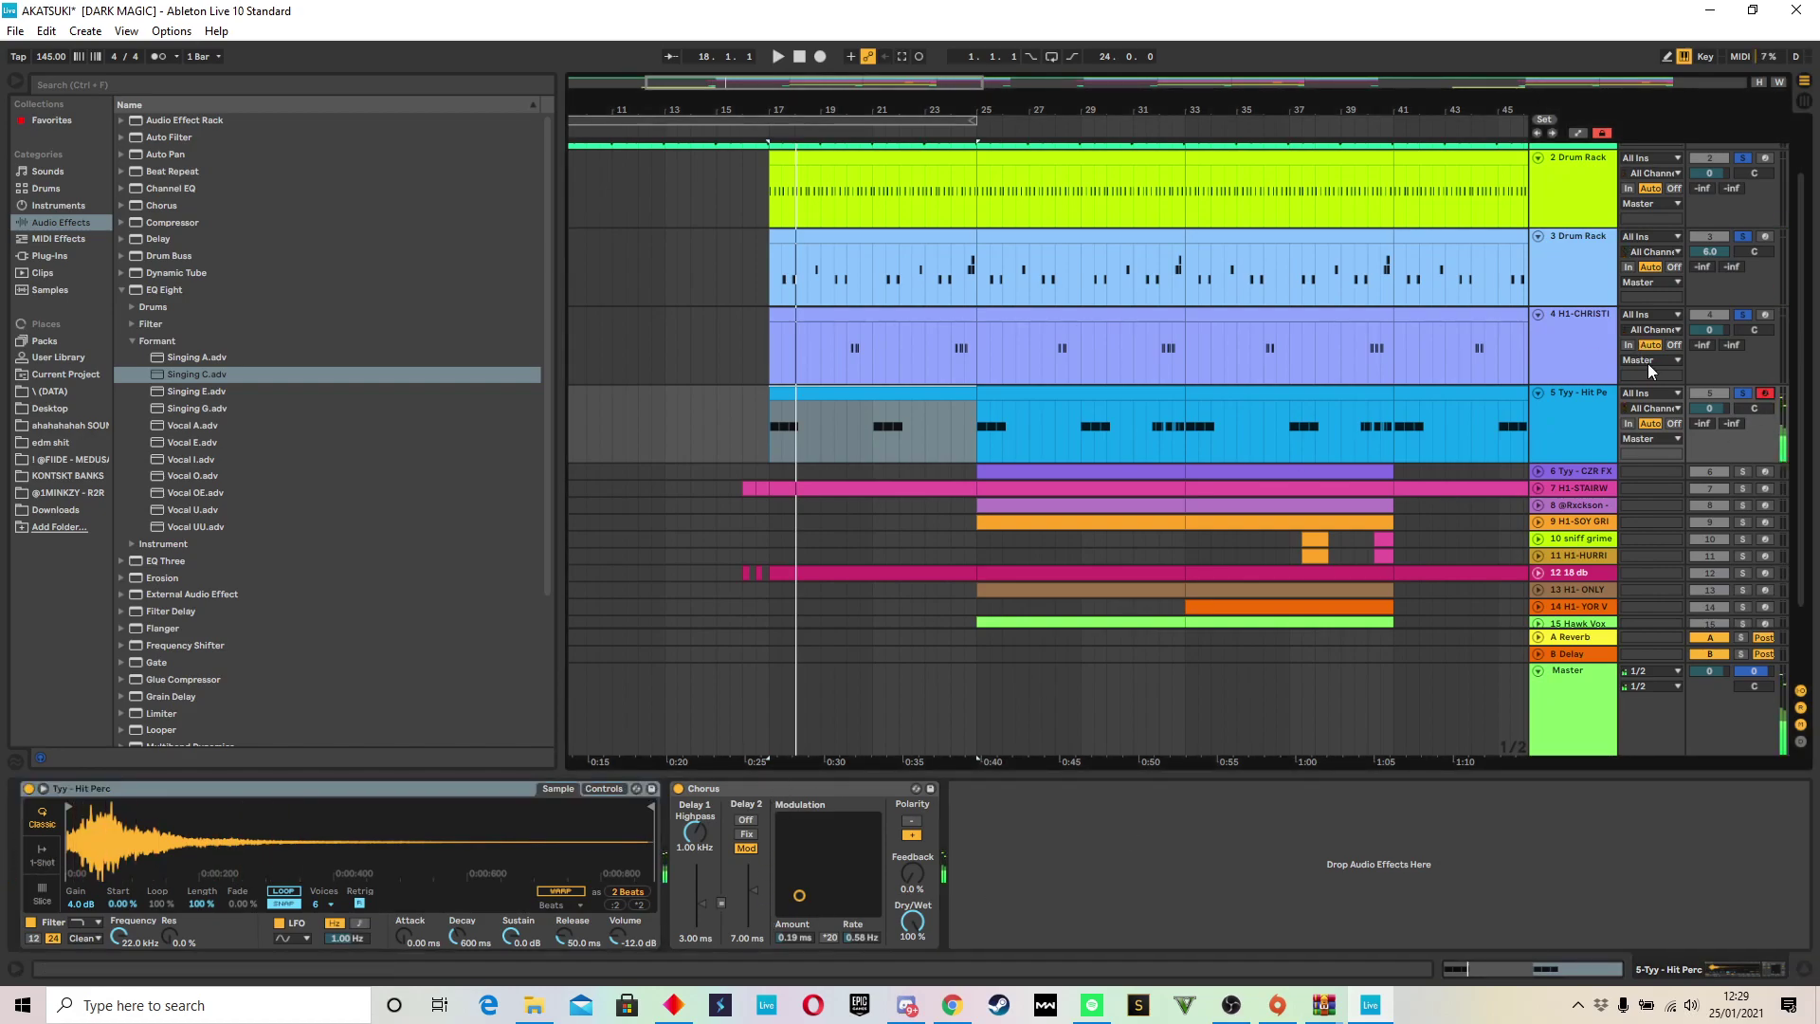
Step: Unfold the CZR FX track (track 6) and show its sample
click(1537, 472)
click(1598, 492)
click(1585, 582)
click(1592, 492)
click(1590, 435)
click(1567, 488)
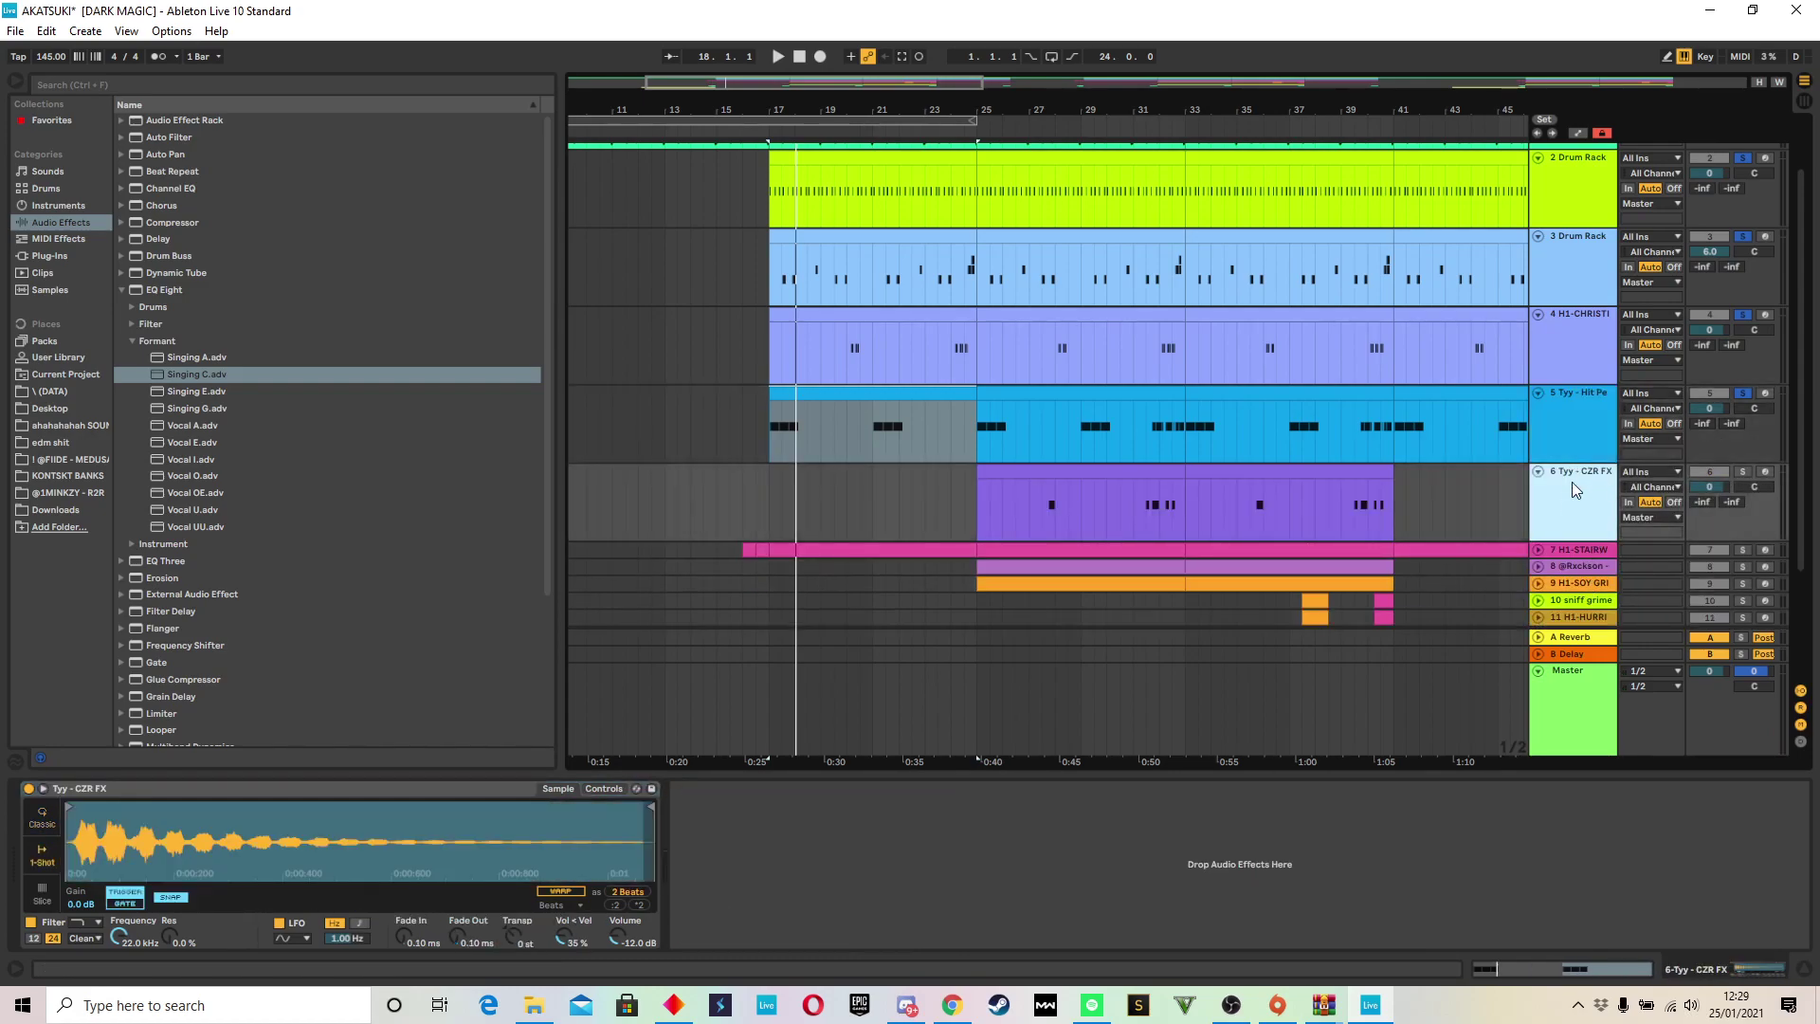
Step: Solo tracks 2 to 6 together and play them from bar 35.3, then from bar 39
scroll(1578, 248, up, 2)
click(1578, 249)
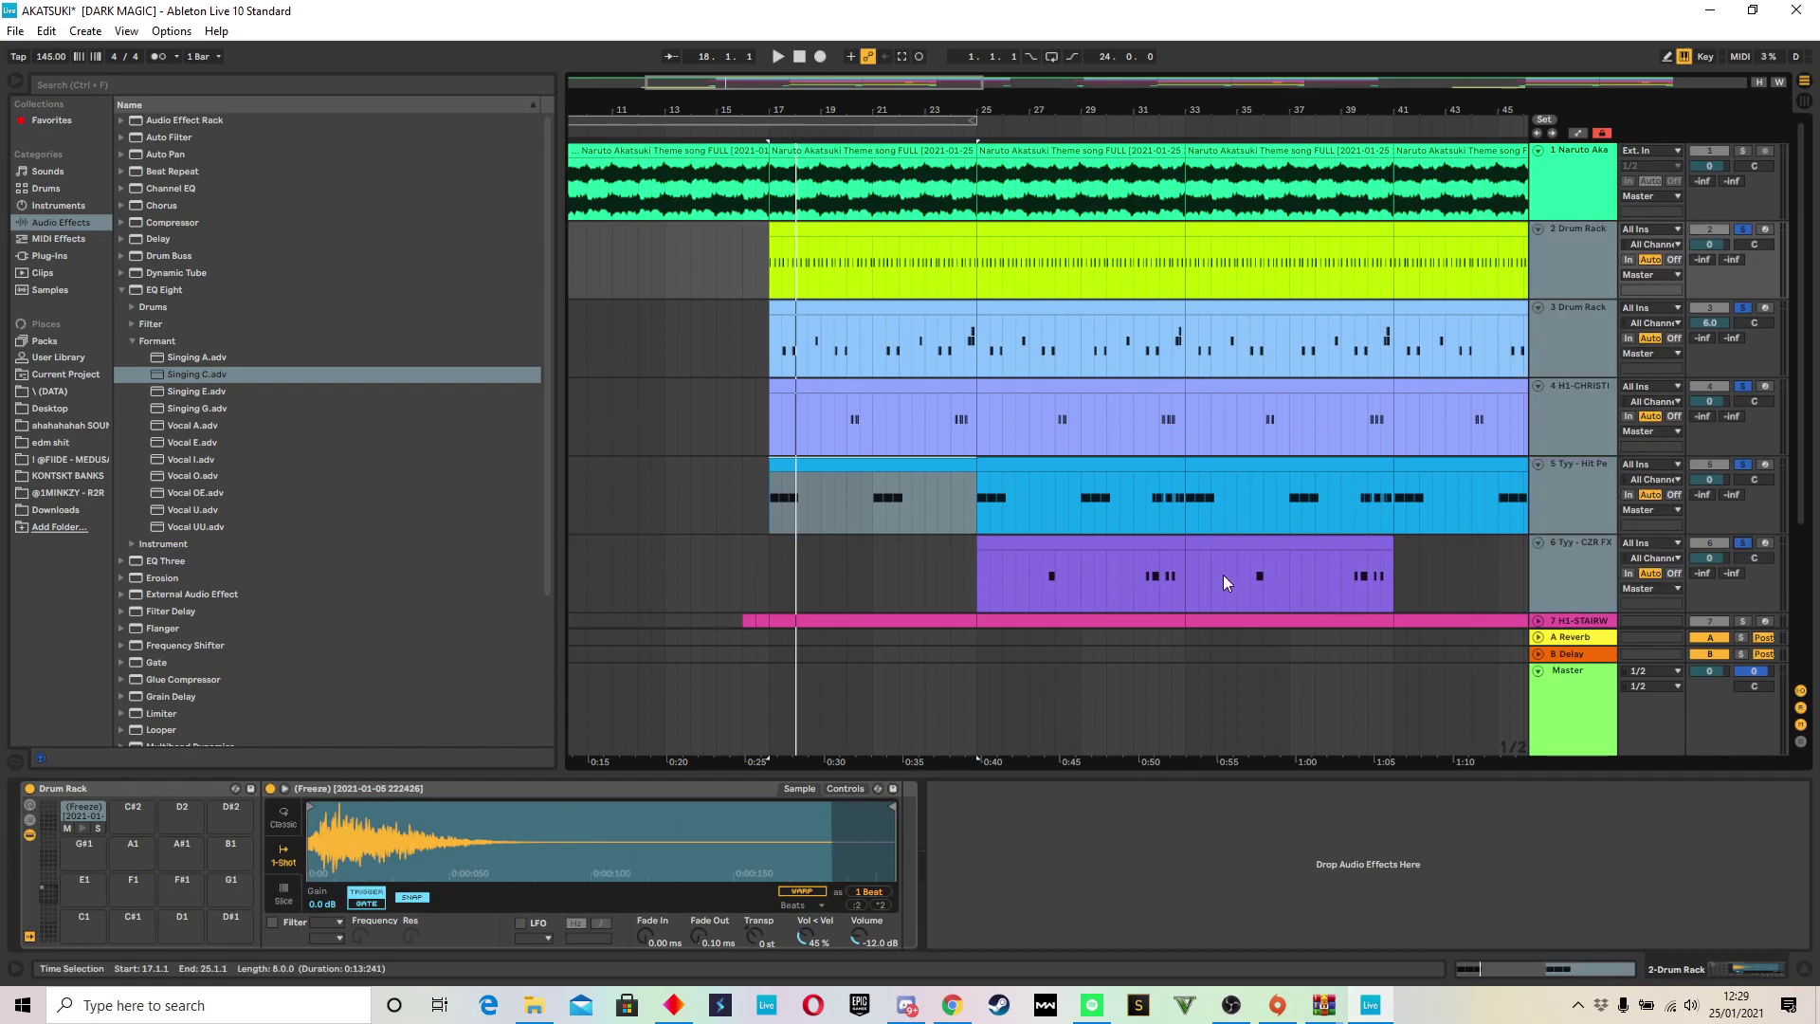
click(1187, 565)
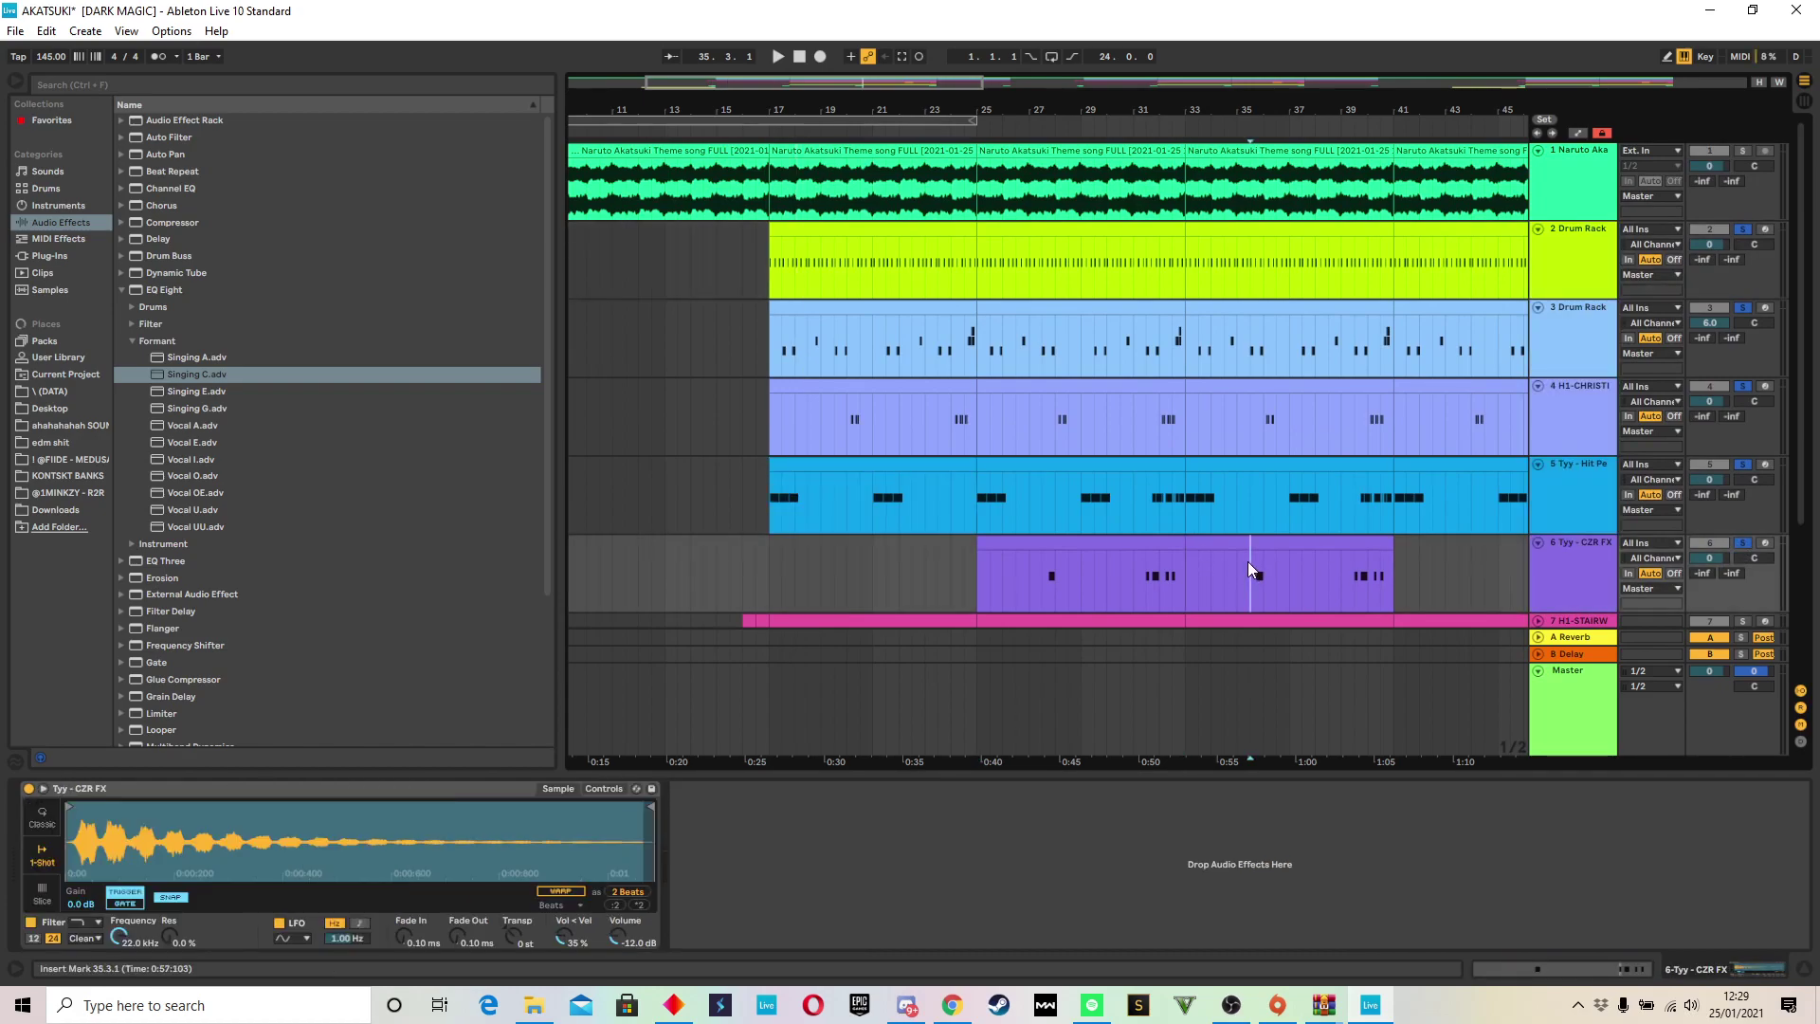
click(1249, 568)
key(space)
click(1374, 563)
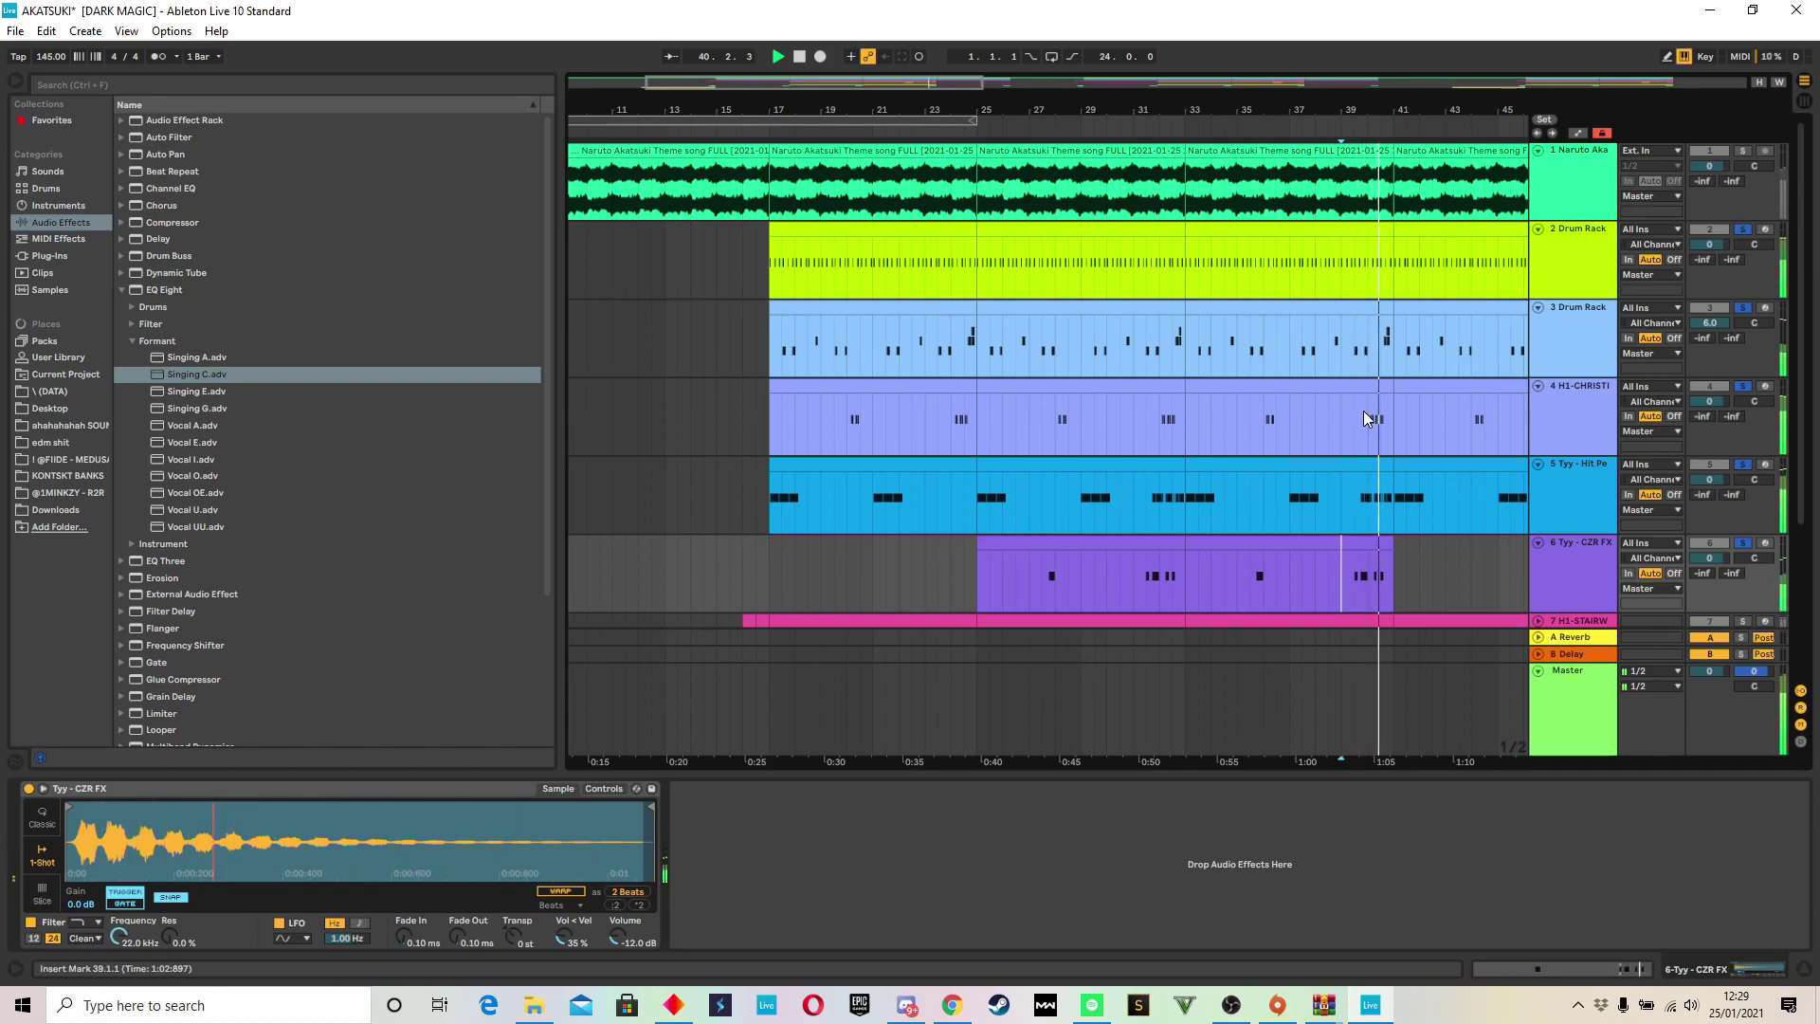
Step: Stop playback, then unfold and solo the Stairway 808 track (track 7)
scroll(1374, 414, down, 3)
scroll(1419, 436, down, 2)
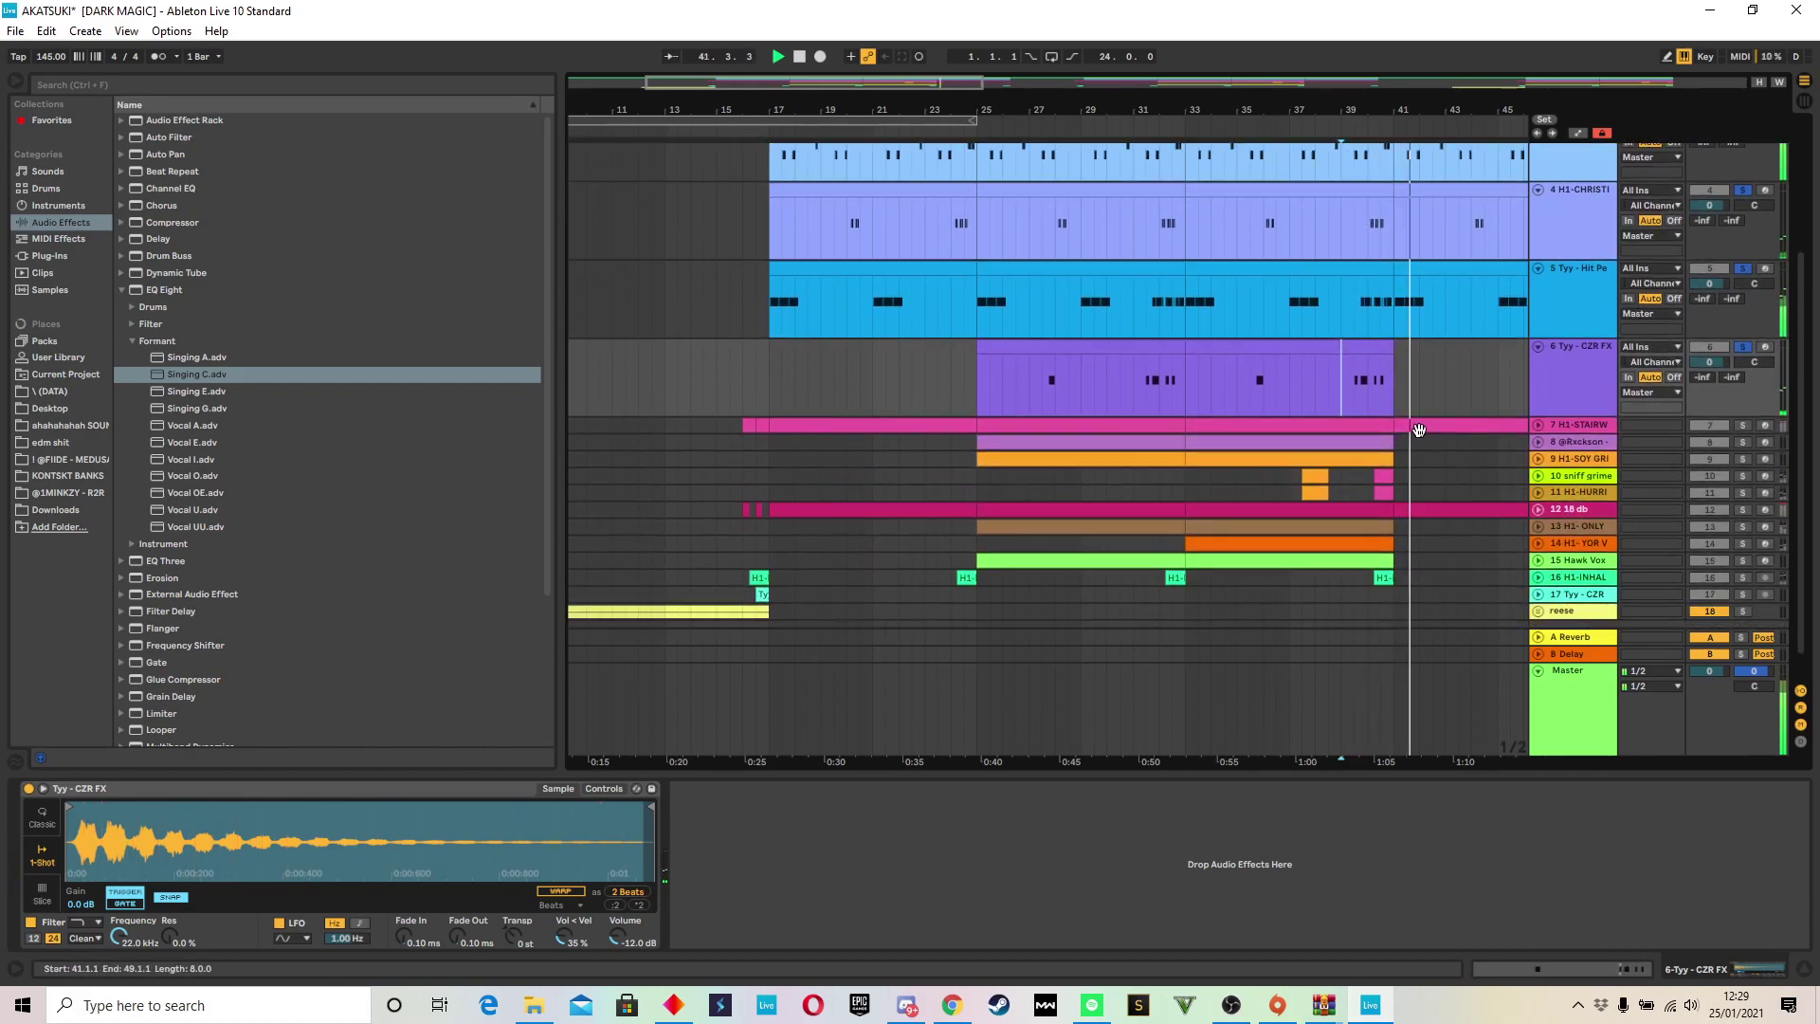
drag(1187, 102, 837, 123)
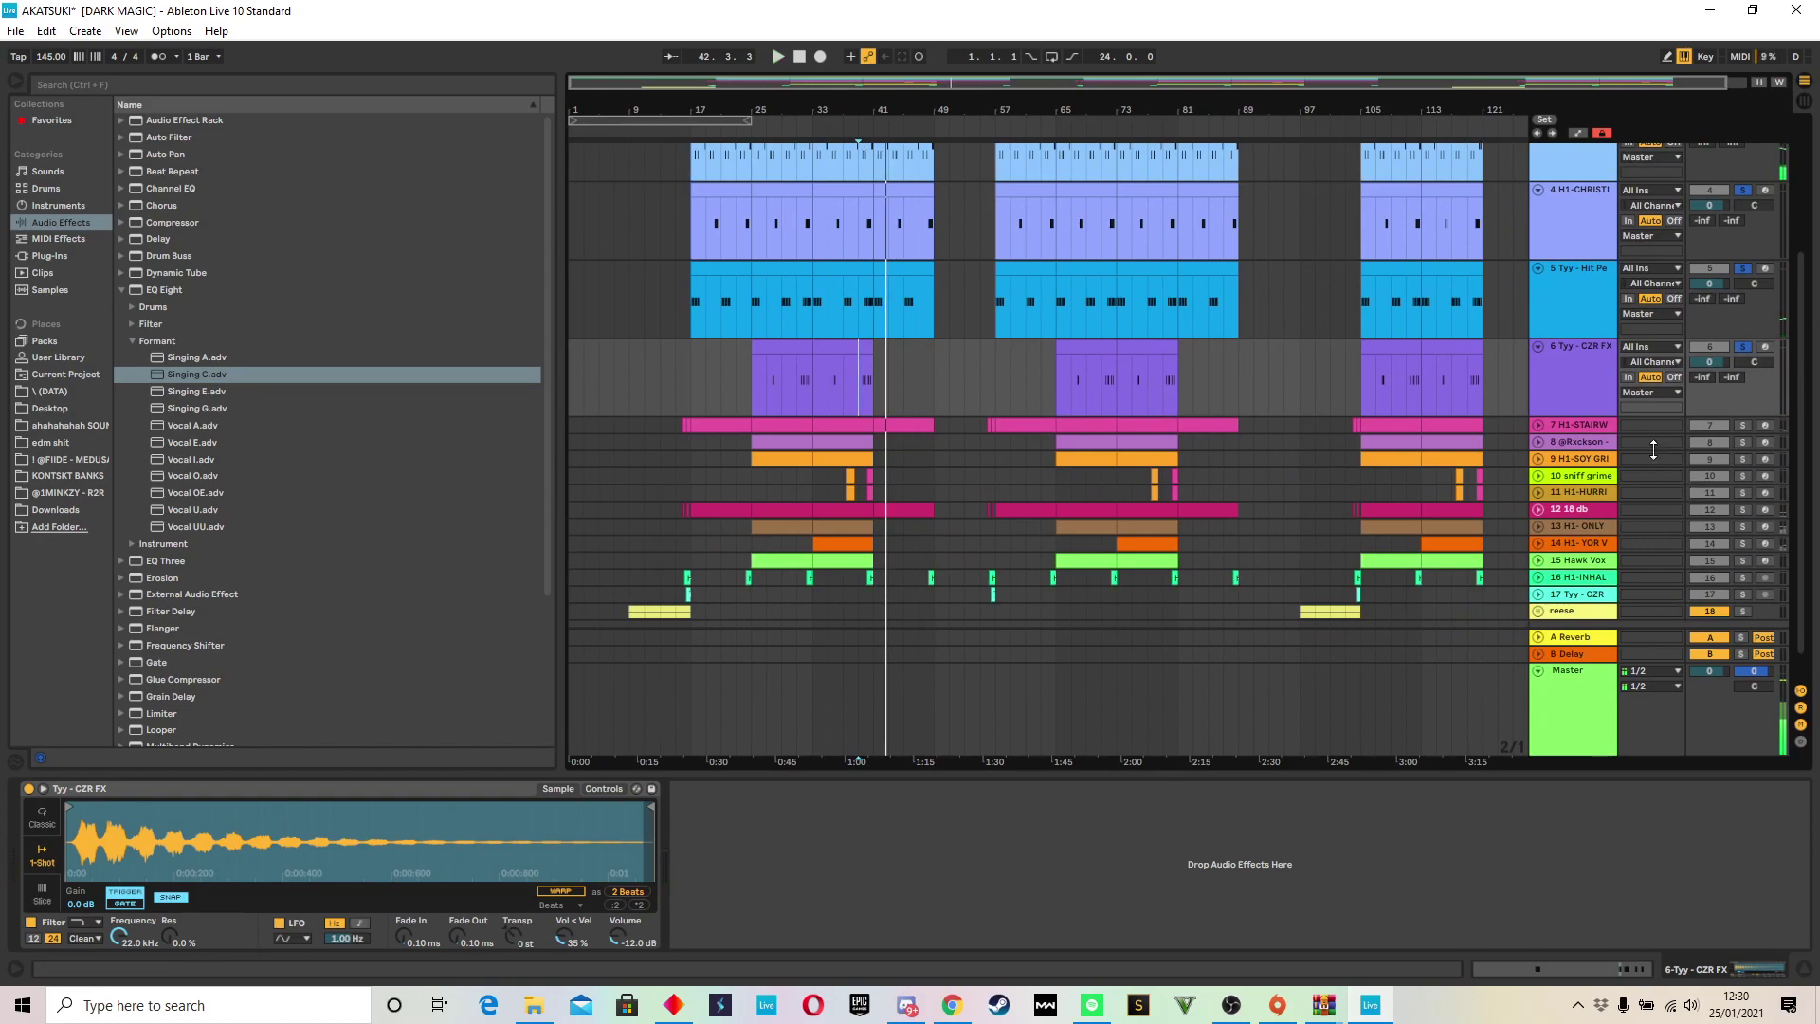
click(1538, 423)
click(1567, 440)
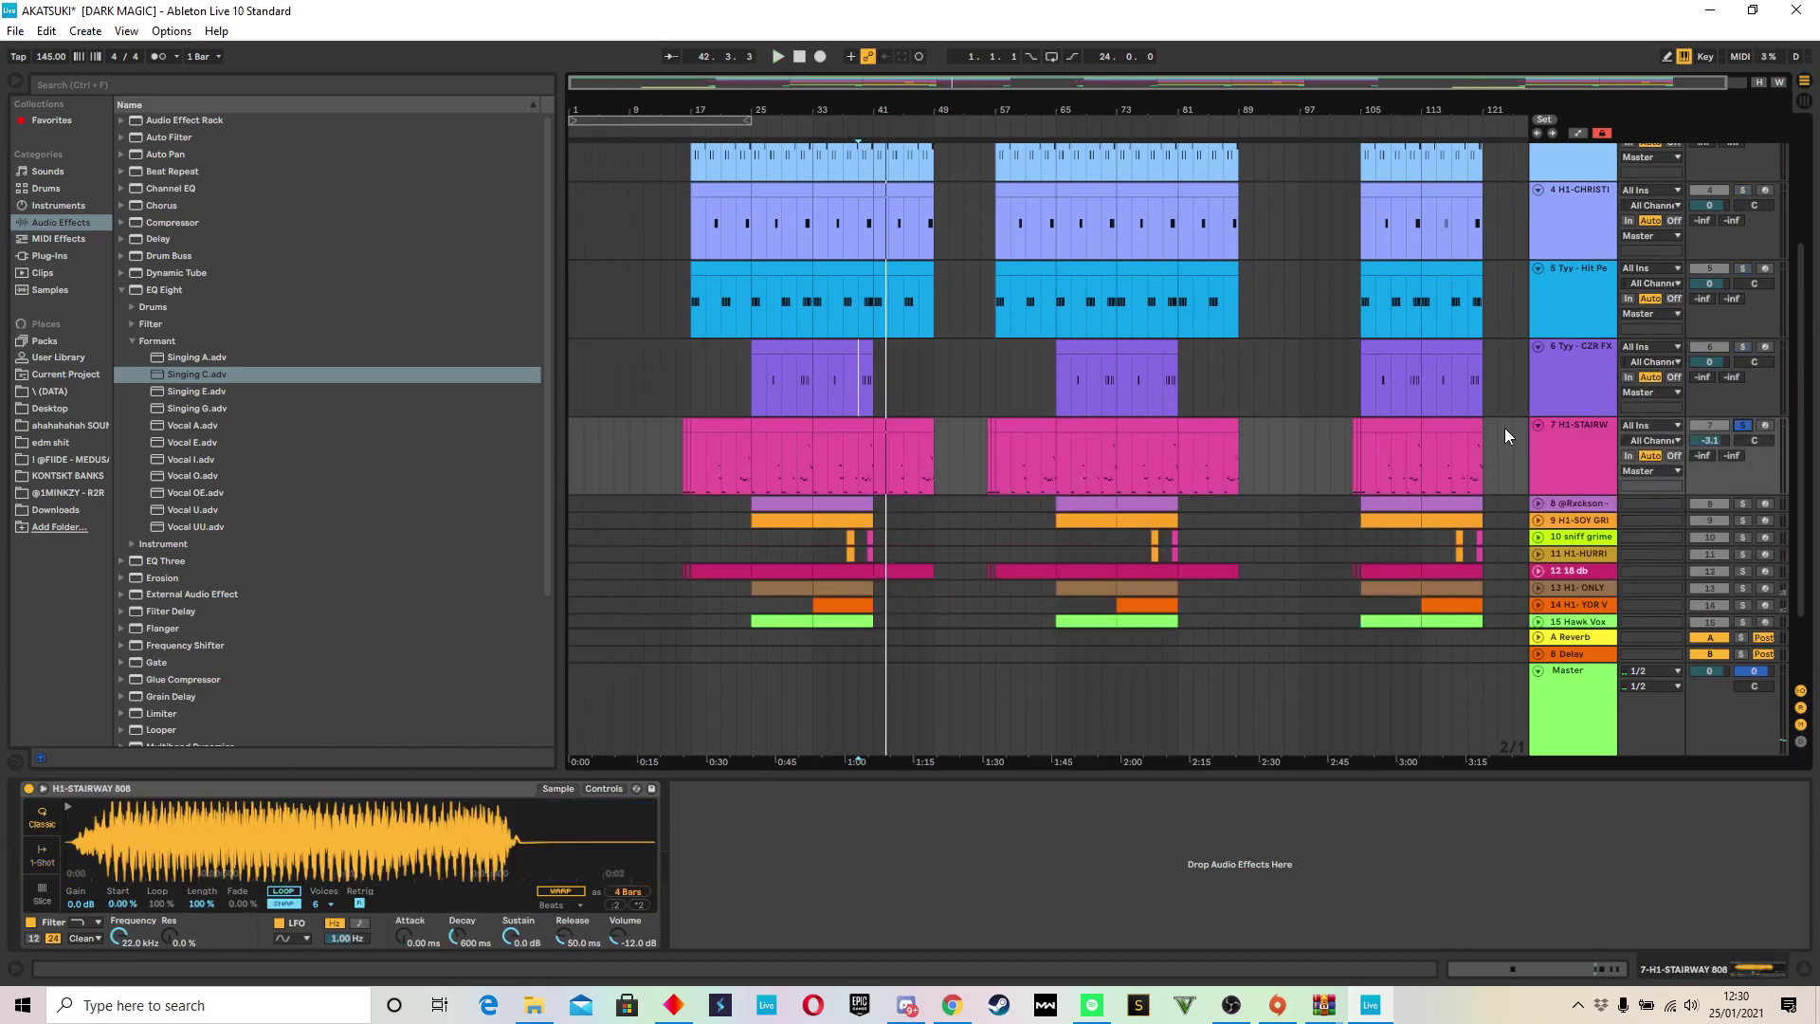
Step: Open the Stairway 808 clip at bar 17 and enlarge the note editor to examine its note pattern
click(705, 424)
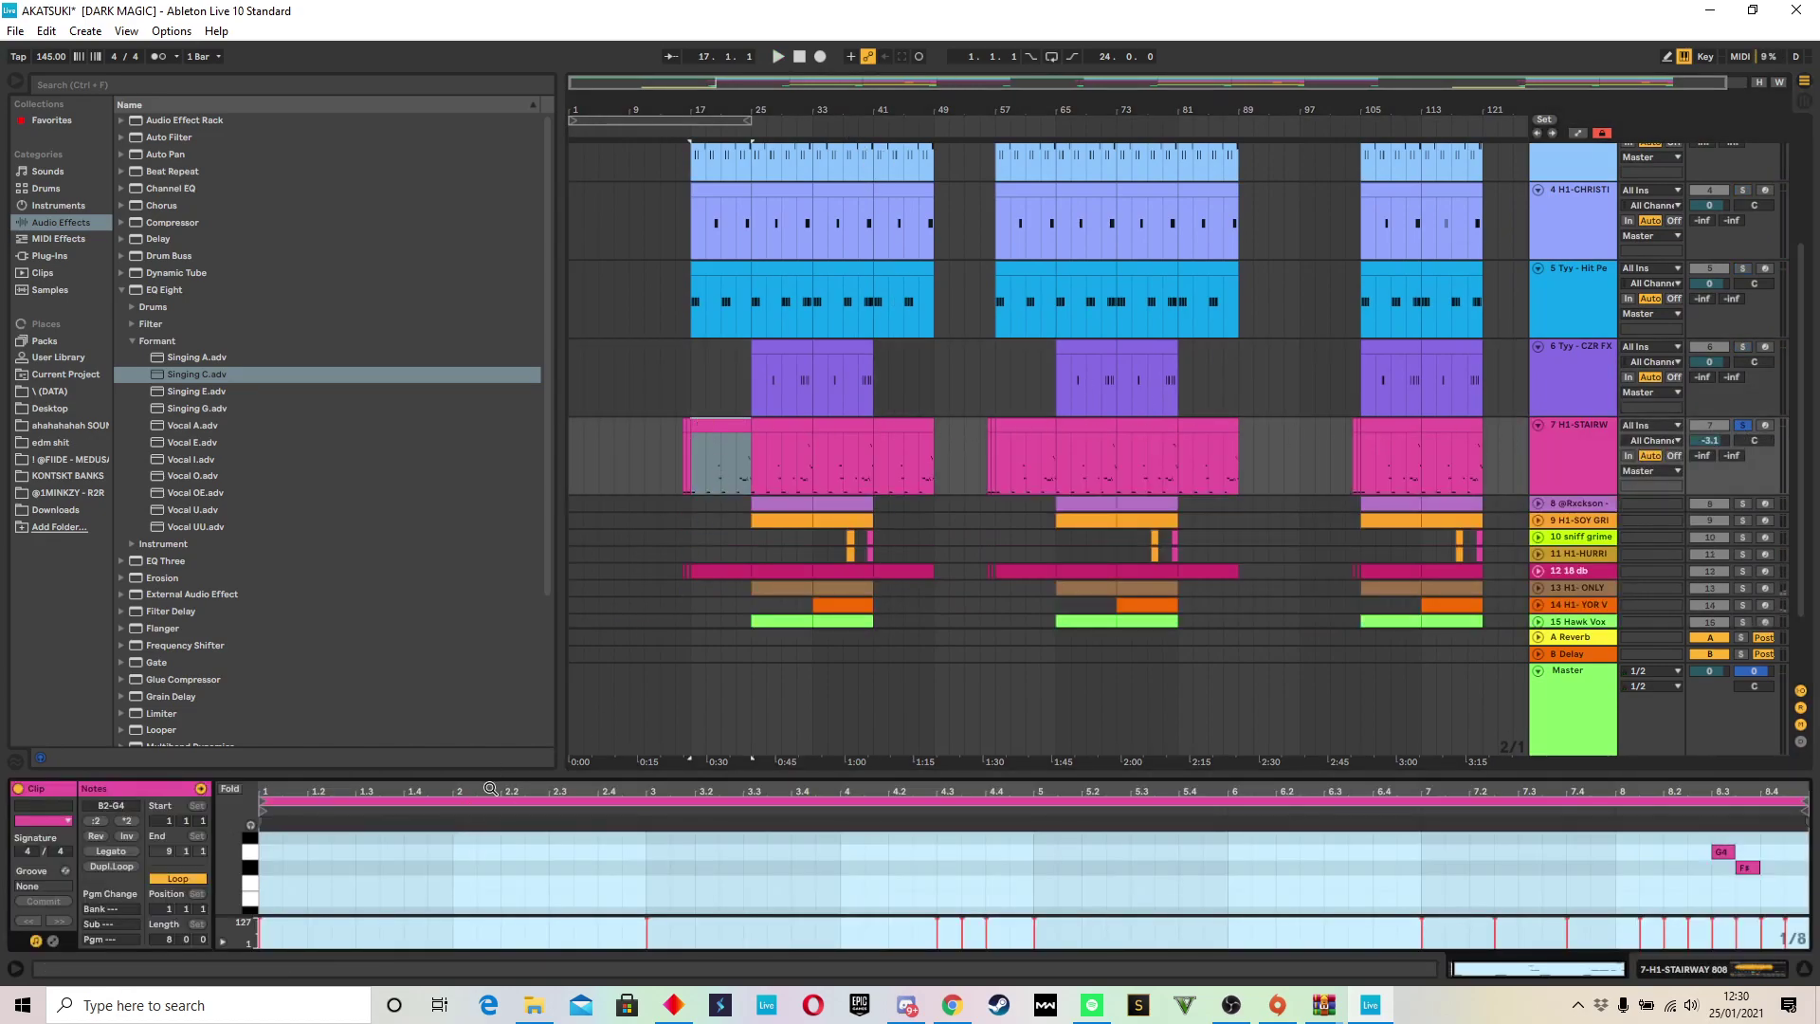
drag(516, 770, 560, 299)
drag(240, 620, 436, 806)
mouse_move(268, 590)
mouse_down()
mouse_move(269, 848)
mouse_move(228, 834)
mouse_move(248, 398)
mouse_move(237, 711)
mouse_move(234, 562)
mouse_move(234, 578)
mouse_up()
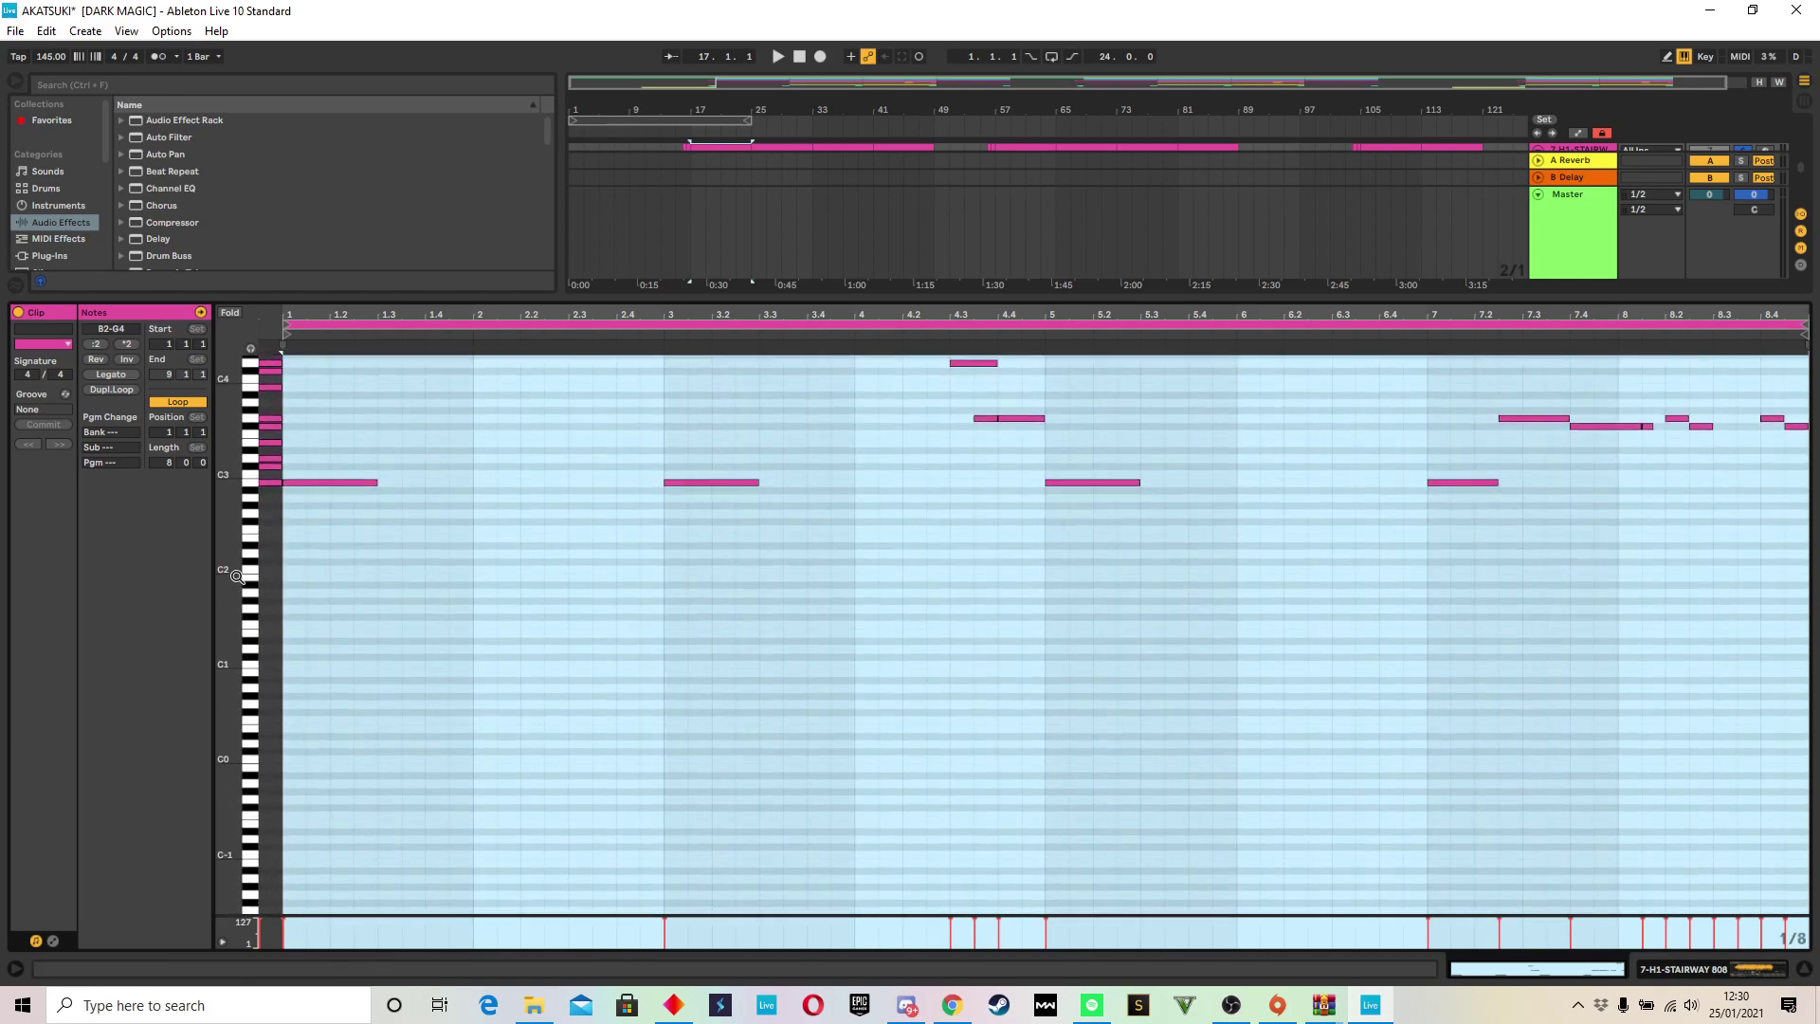
drag(493, 296, 494, 631)
Step: Open the SPAN analyzer on the Naruto Akatsuki sample track and select its clip at bar 17
scroll(1507, 278, up, 5)
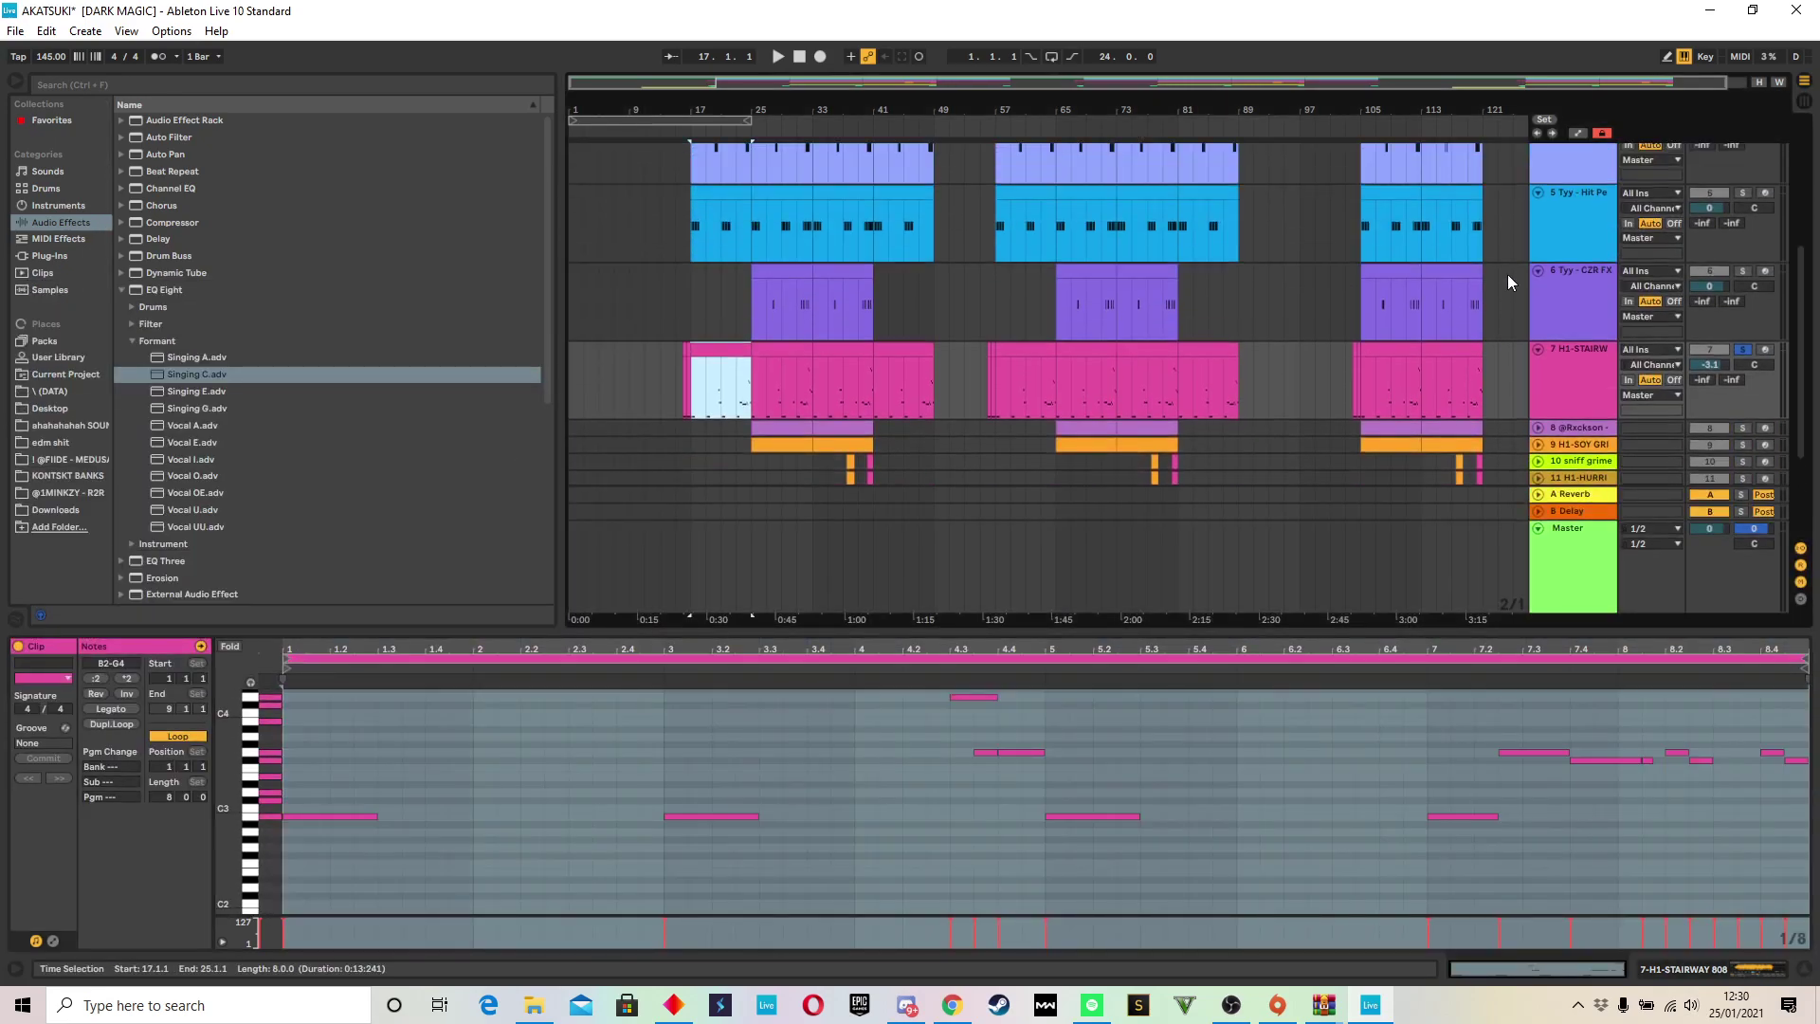
click(1568, 175)
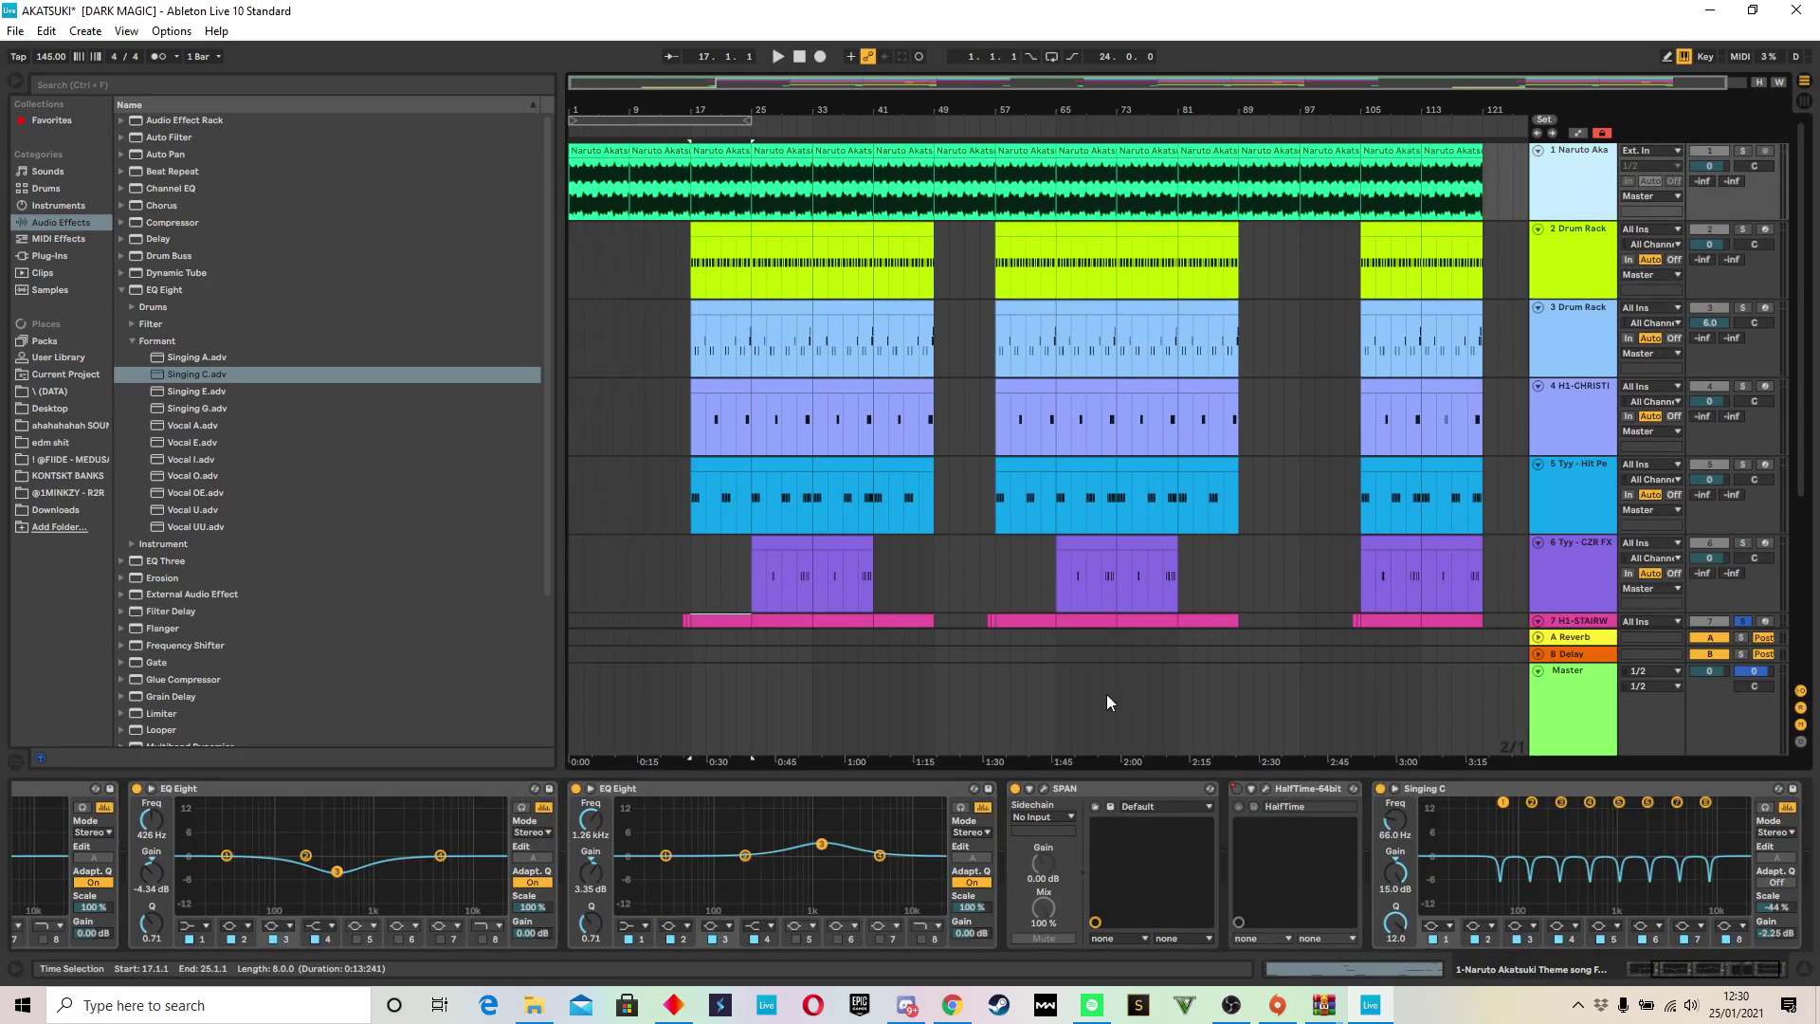
click(1043, 789)
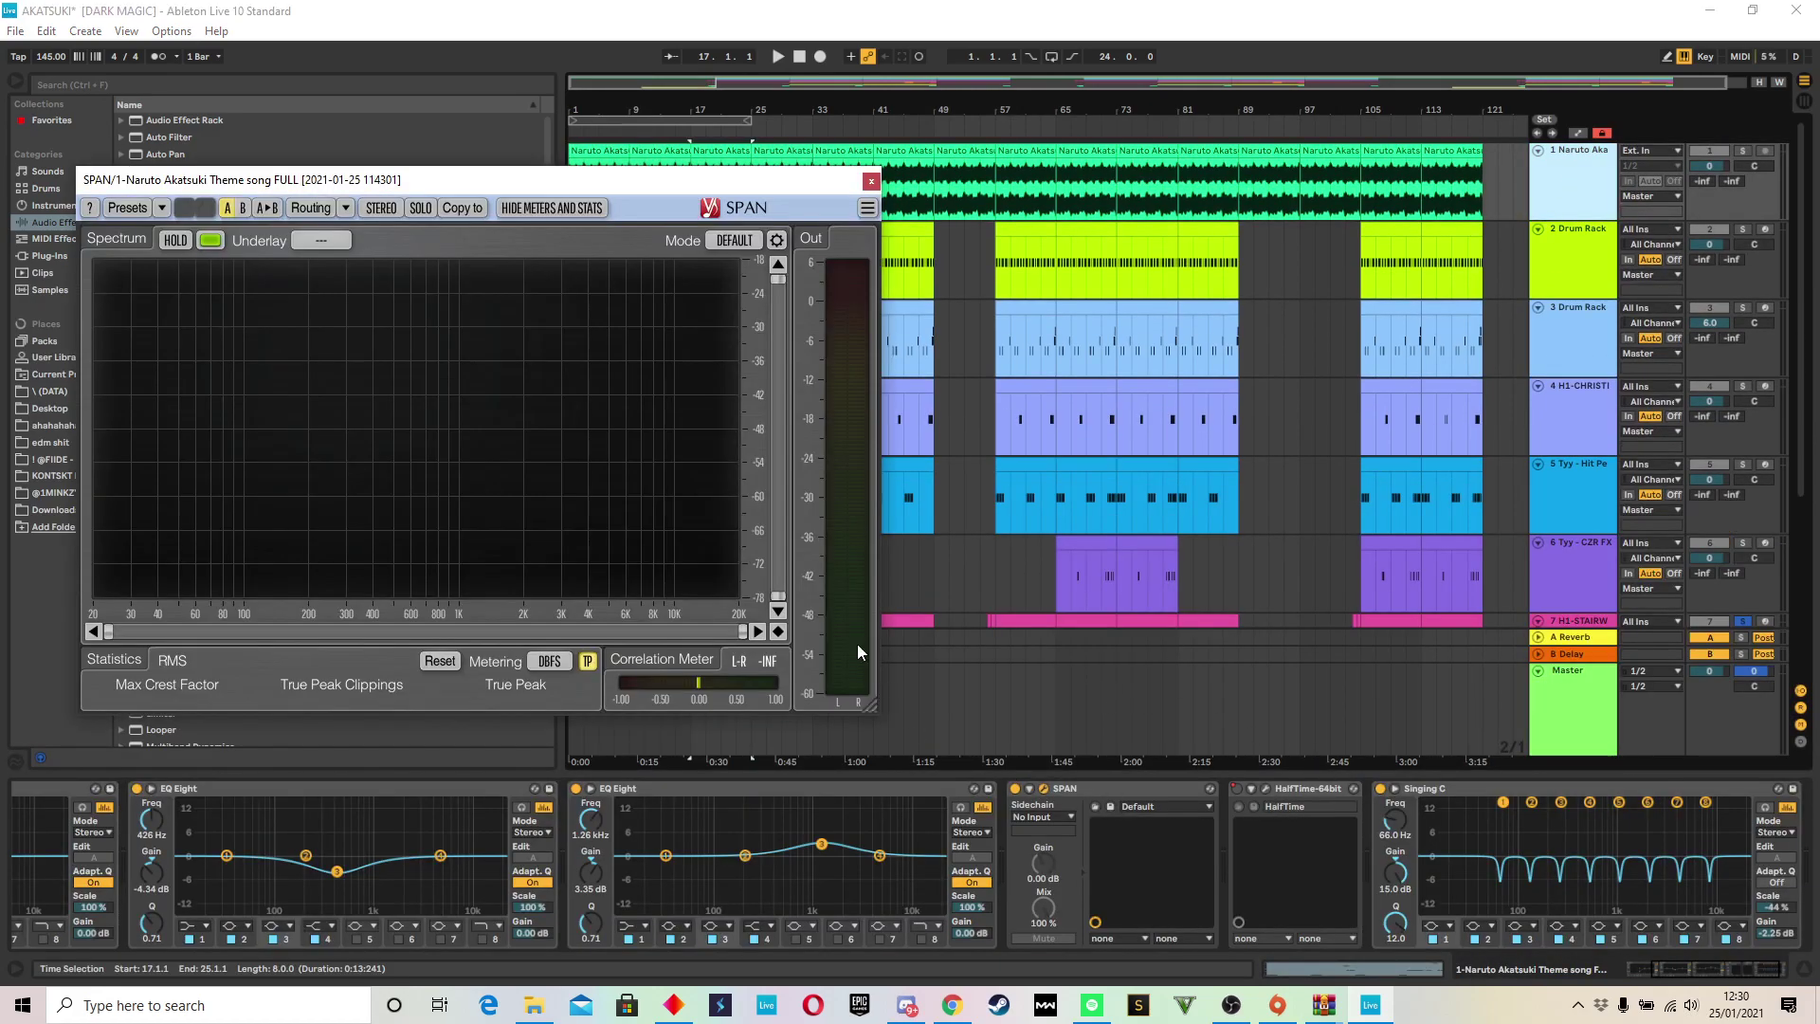
click(741, 162)
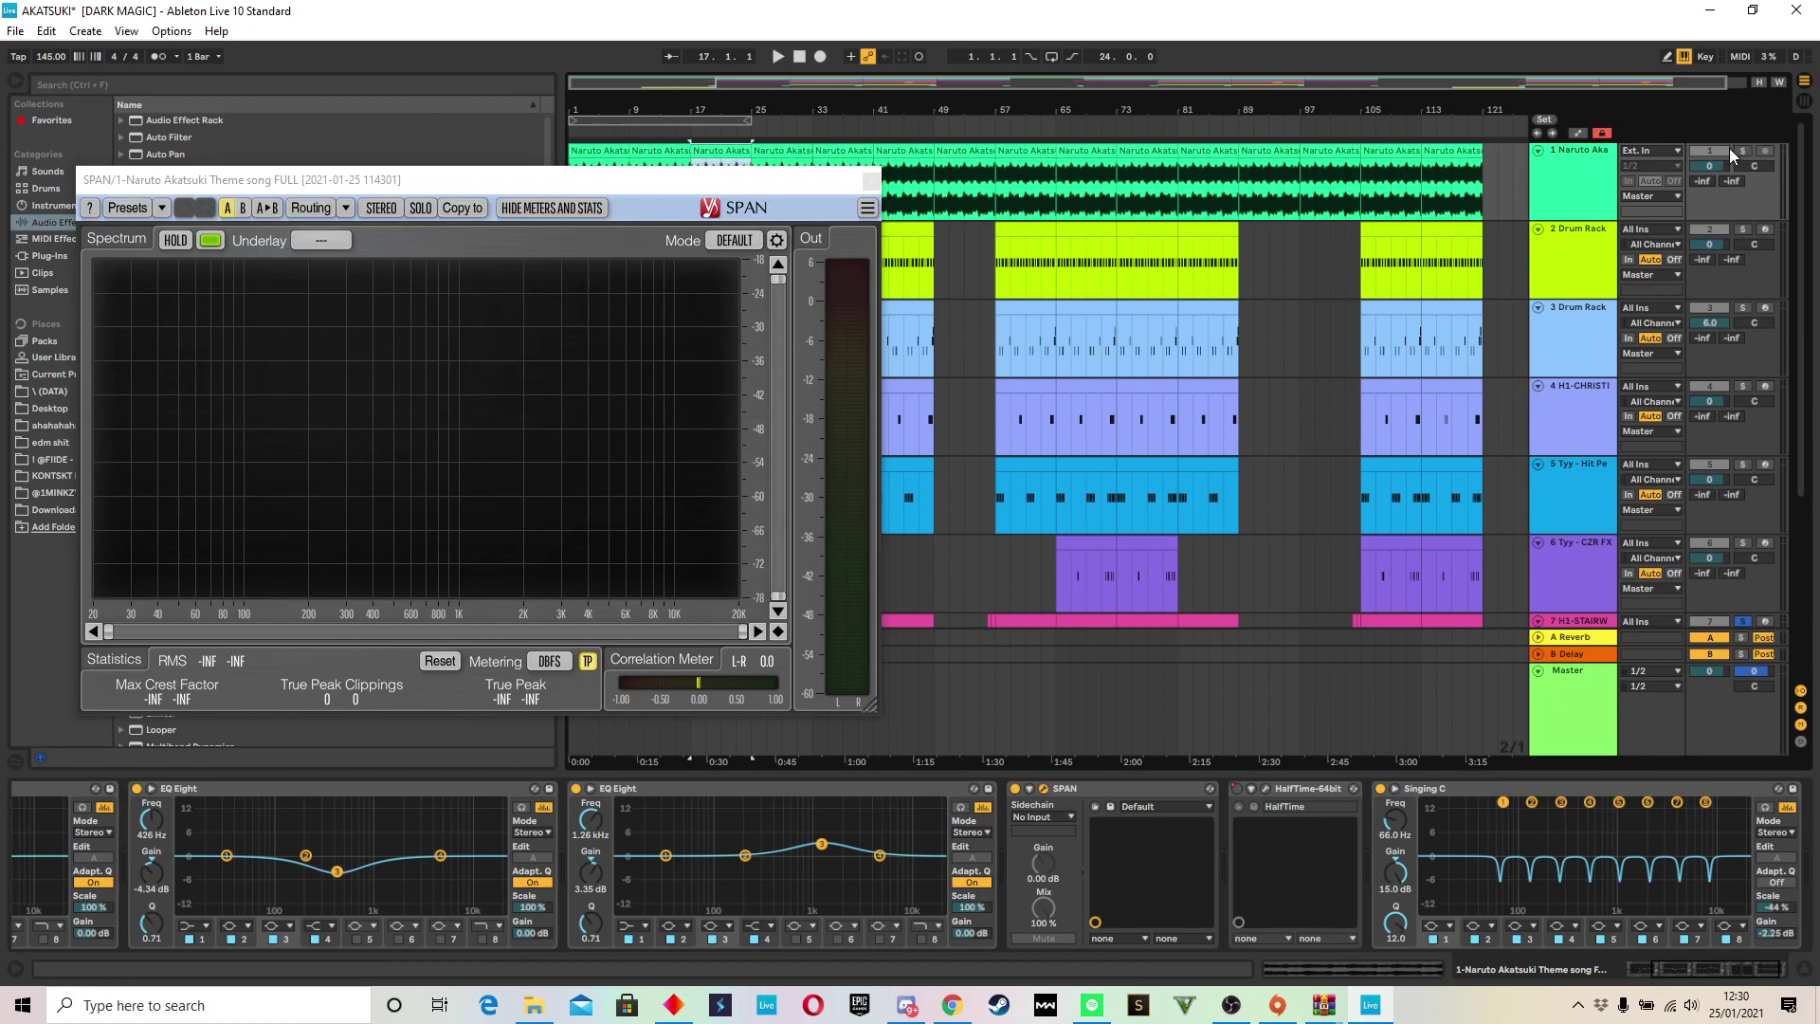
Step: Briefly play the soloed sample, hold its spectrum in SPAN to examine the low end, and close the analyzer
key(space)
key(space)
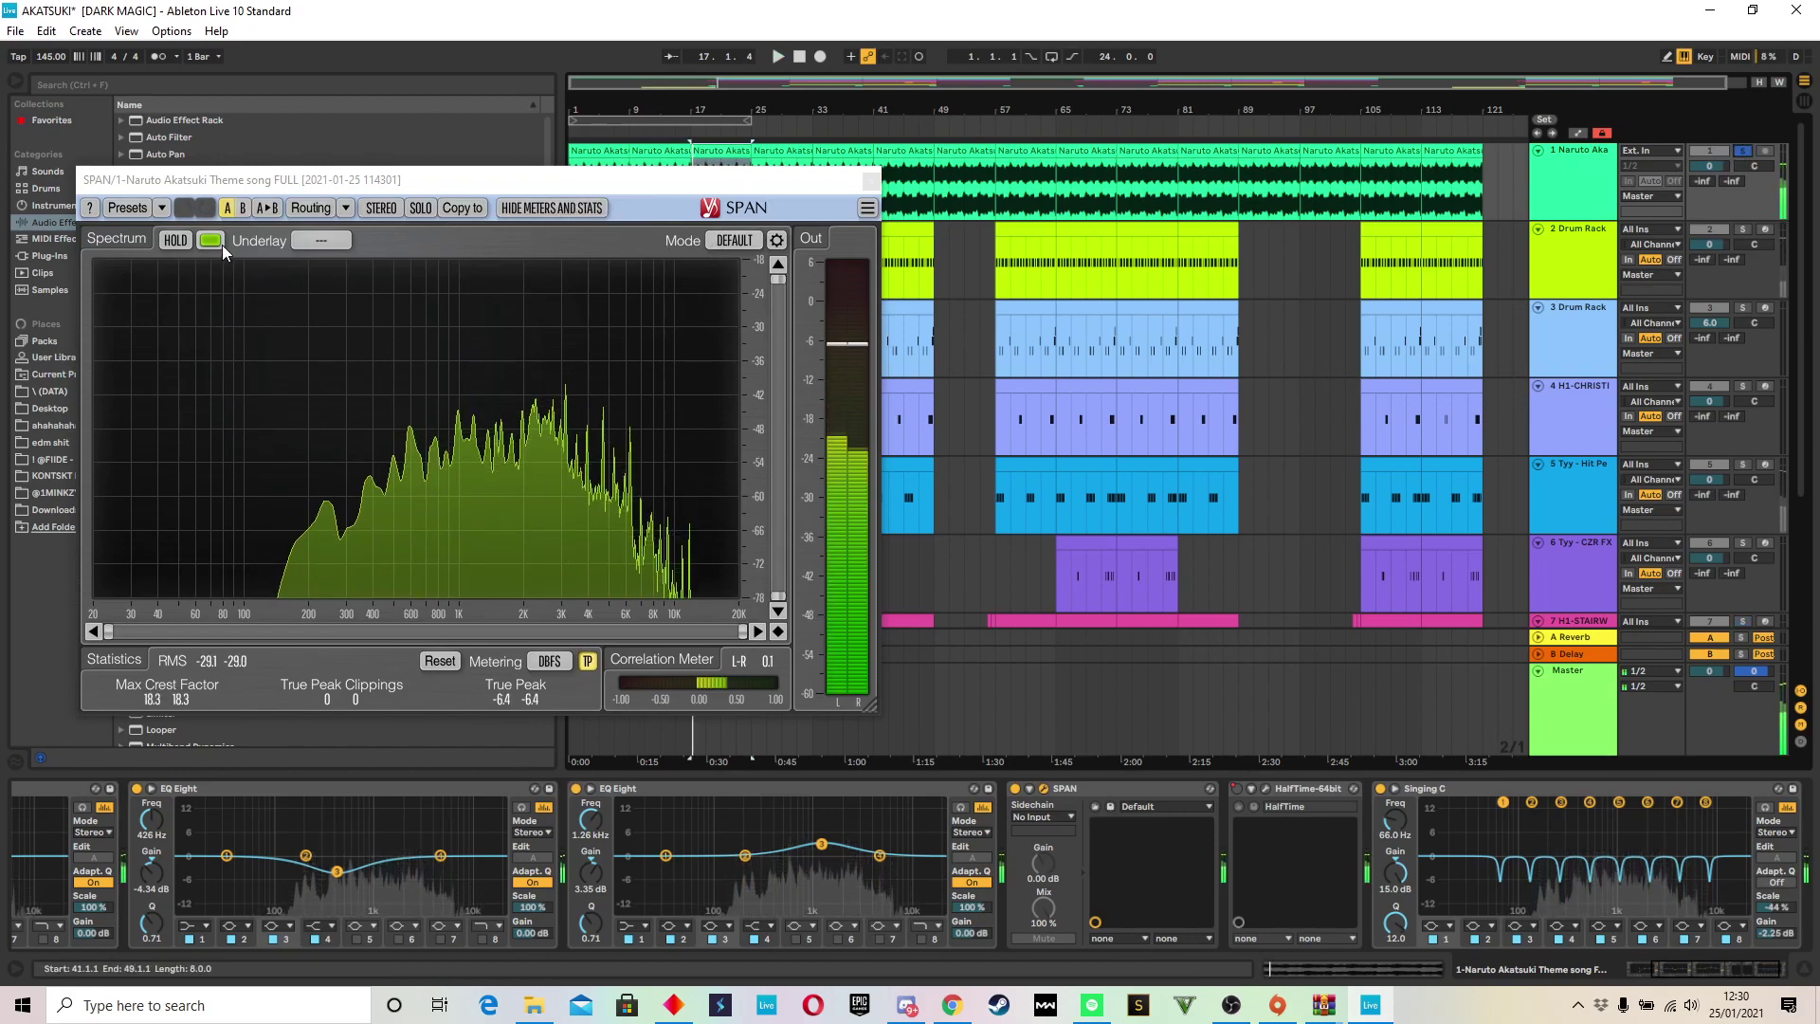
click(178, 240)
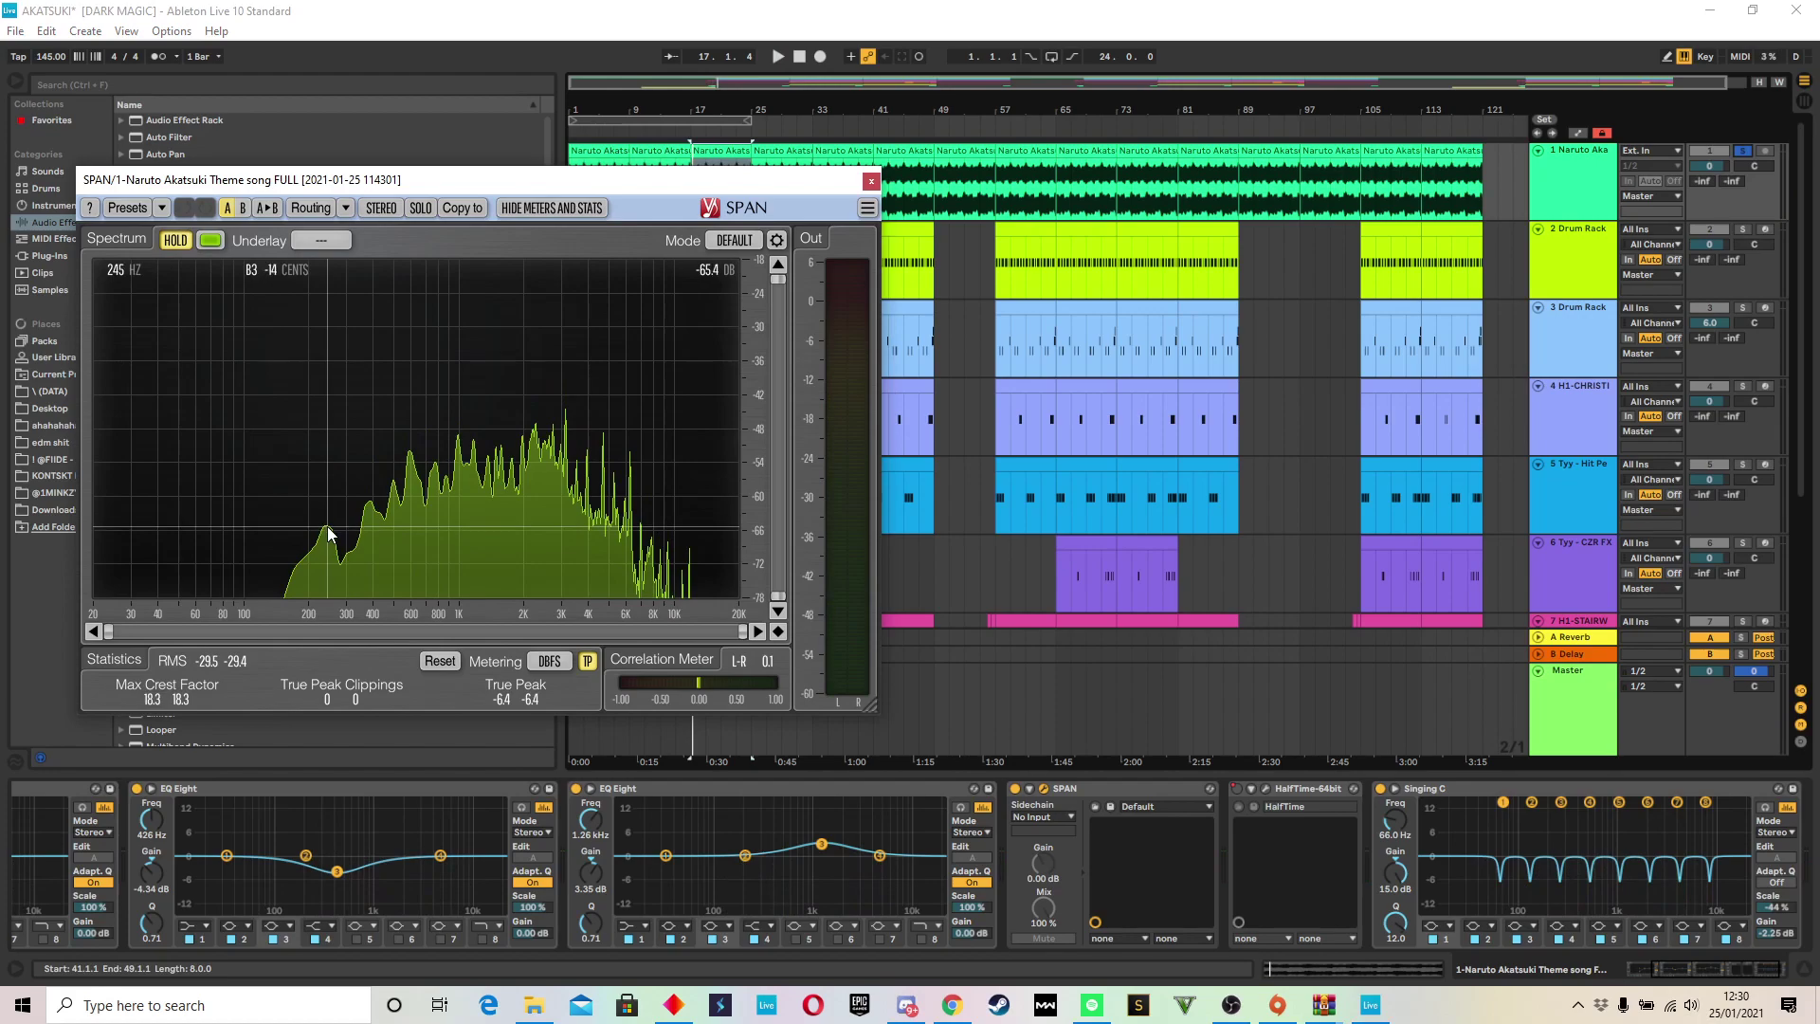
click(870, 180)
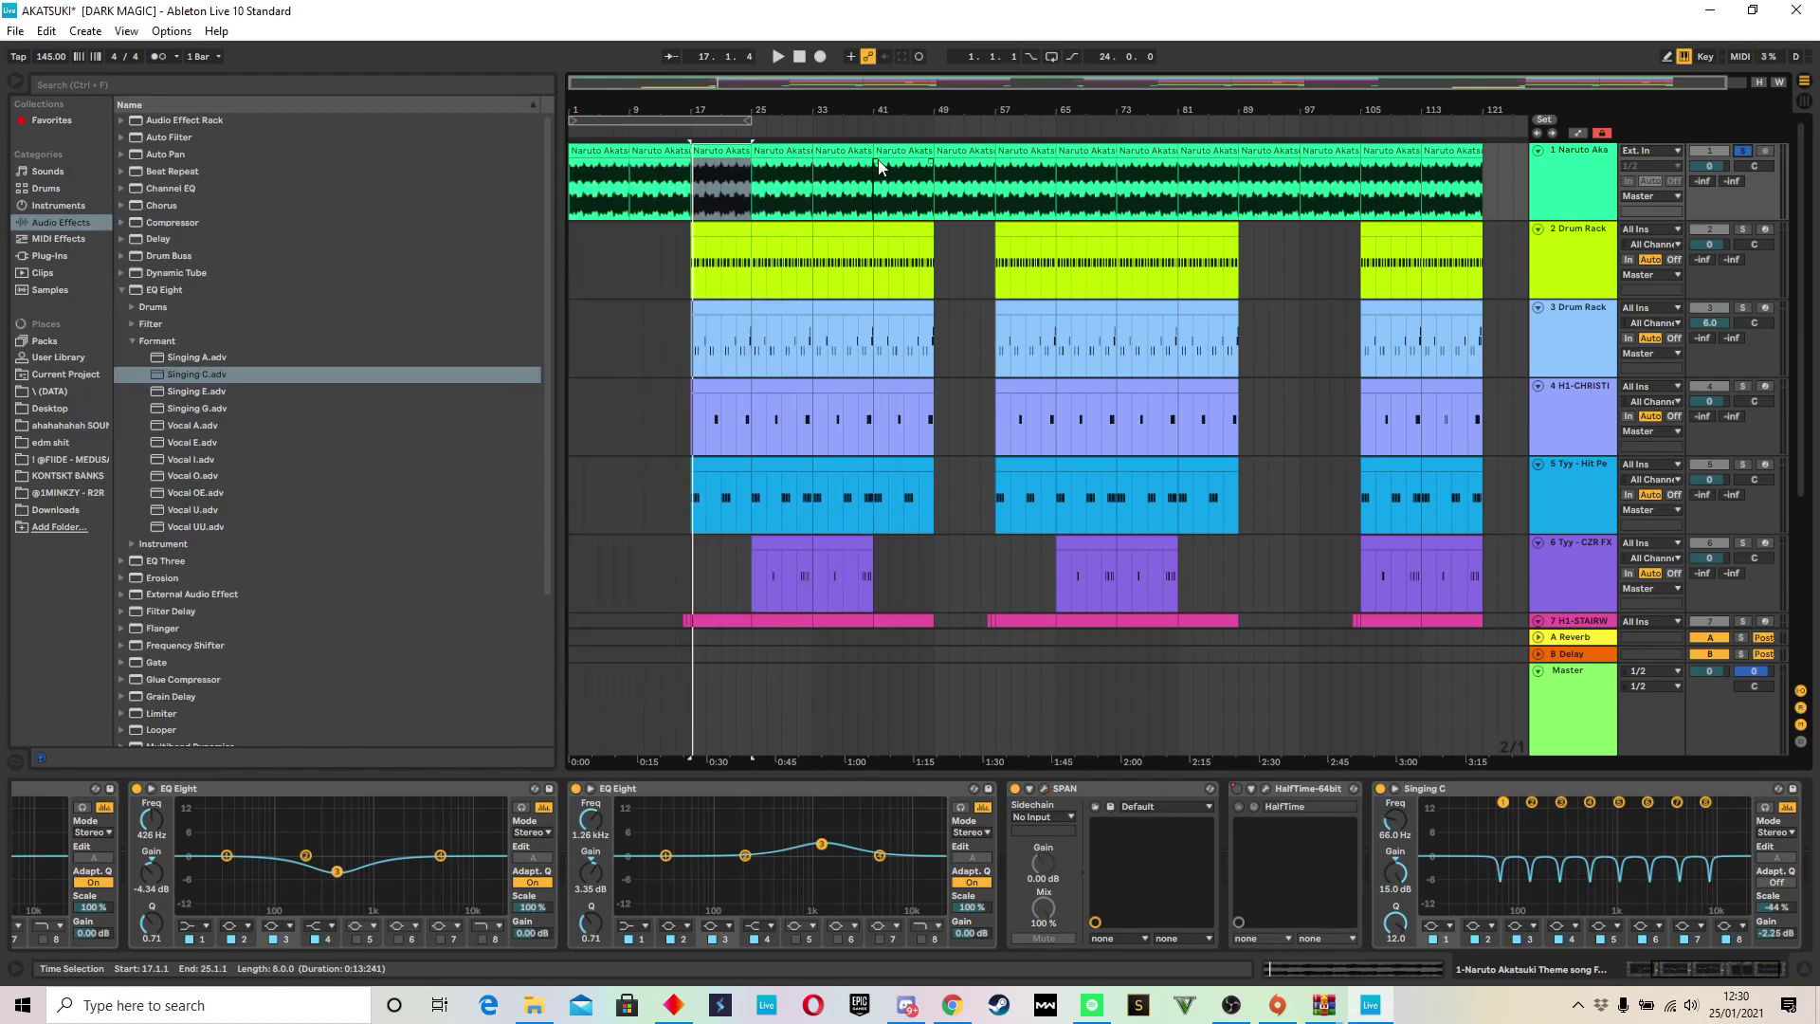
Step: Solo the Stairway 808 track and play its clip from bar 17
key(alt+u)
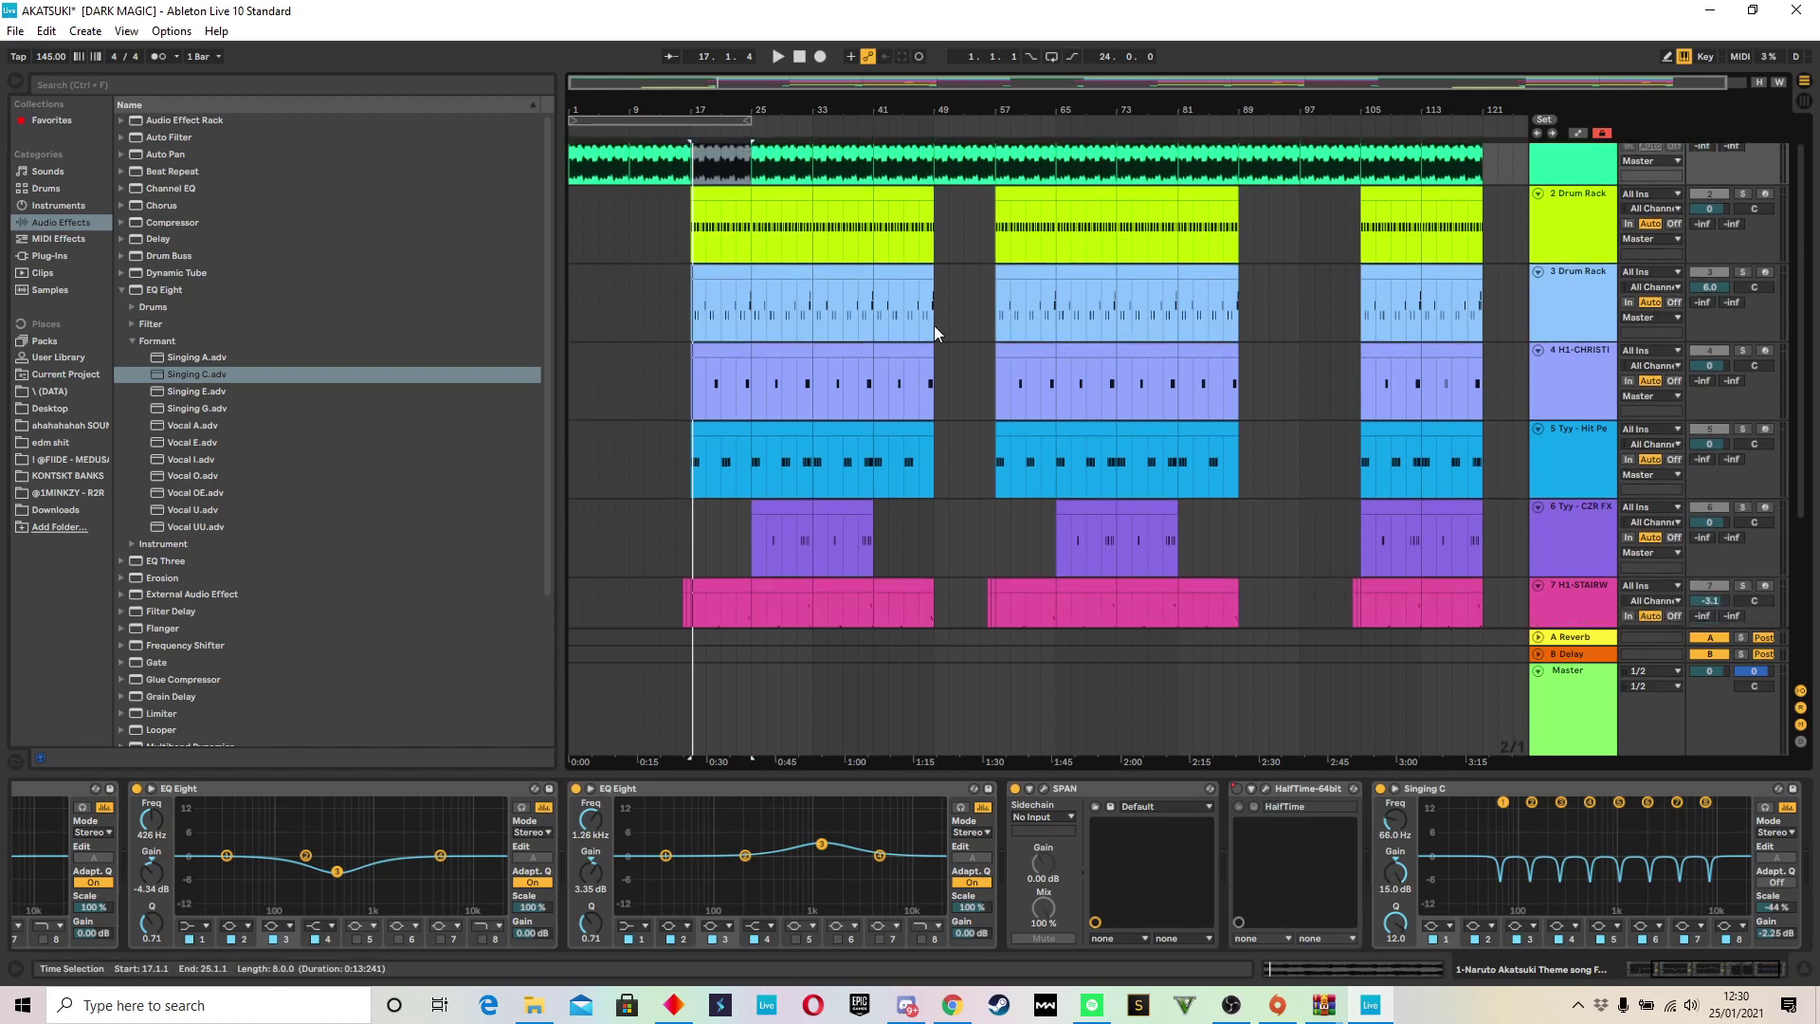
scroll(930, 309, down, 5)
click(726, 353)
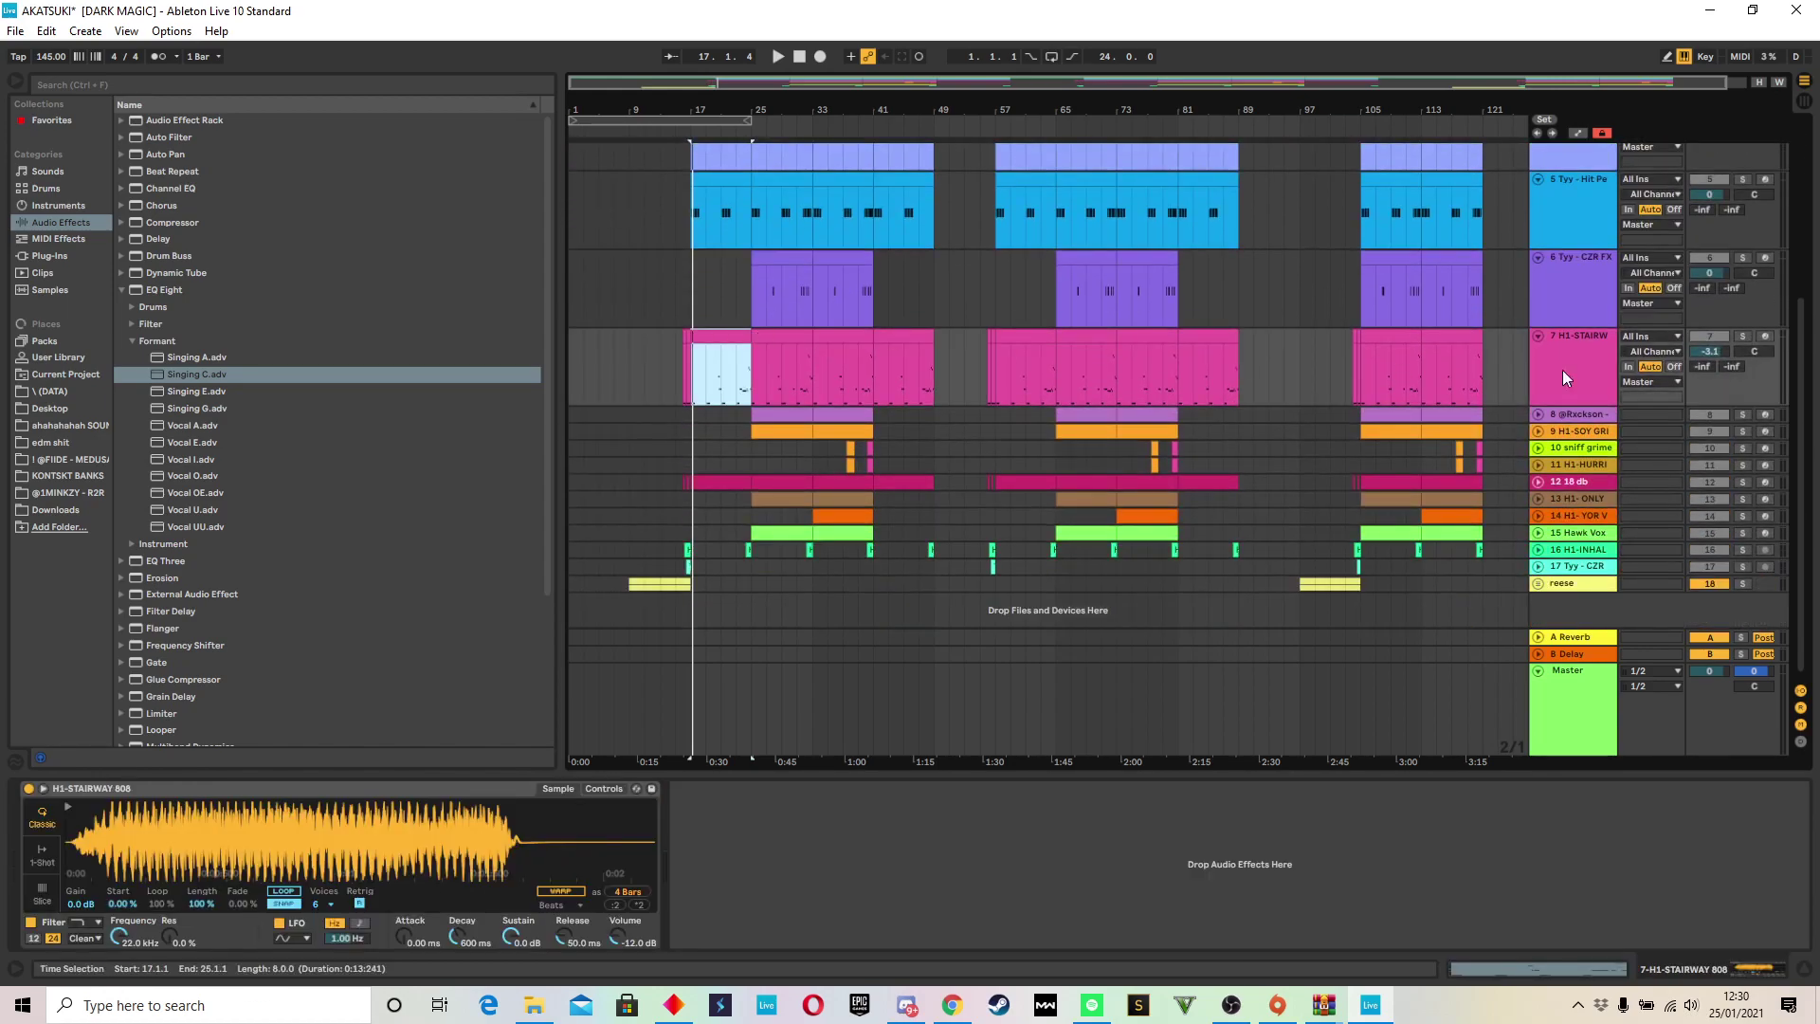
click(1743, 336)
click(730, 332)
key(space)
scroll(729, 332, up, 8)
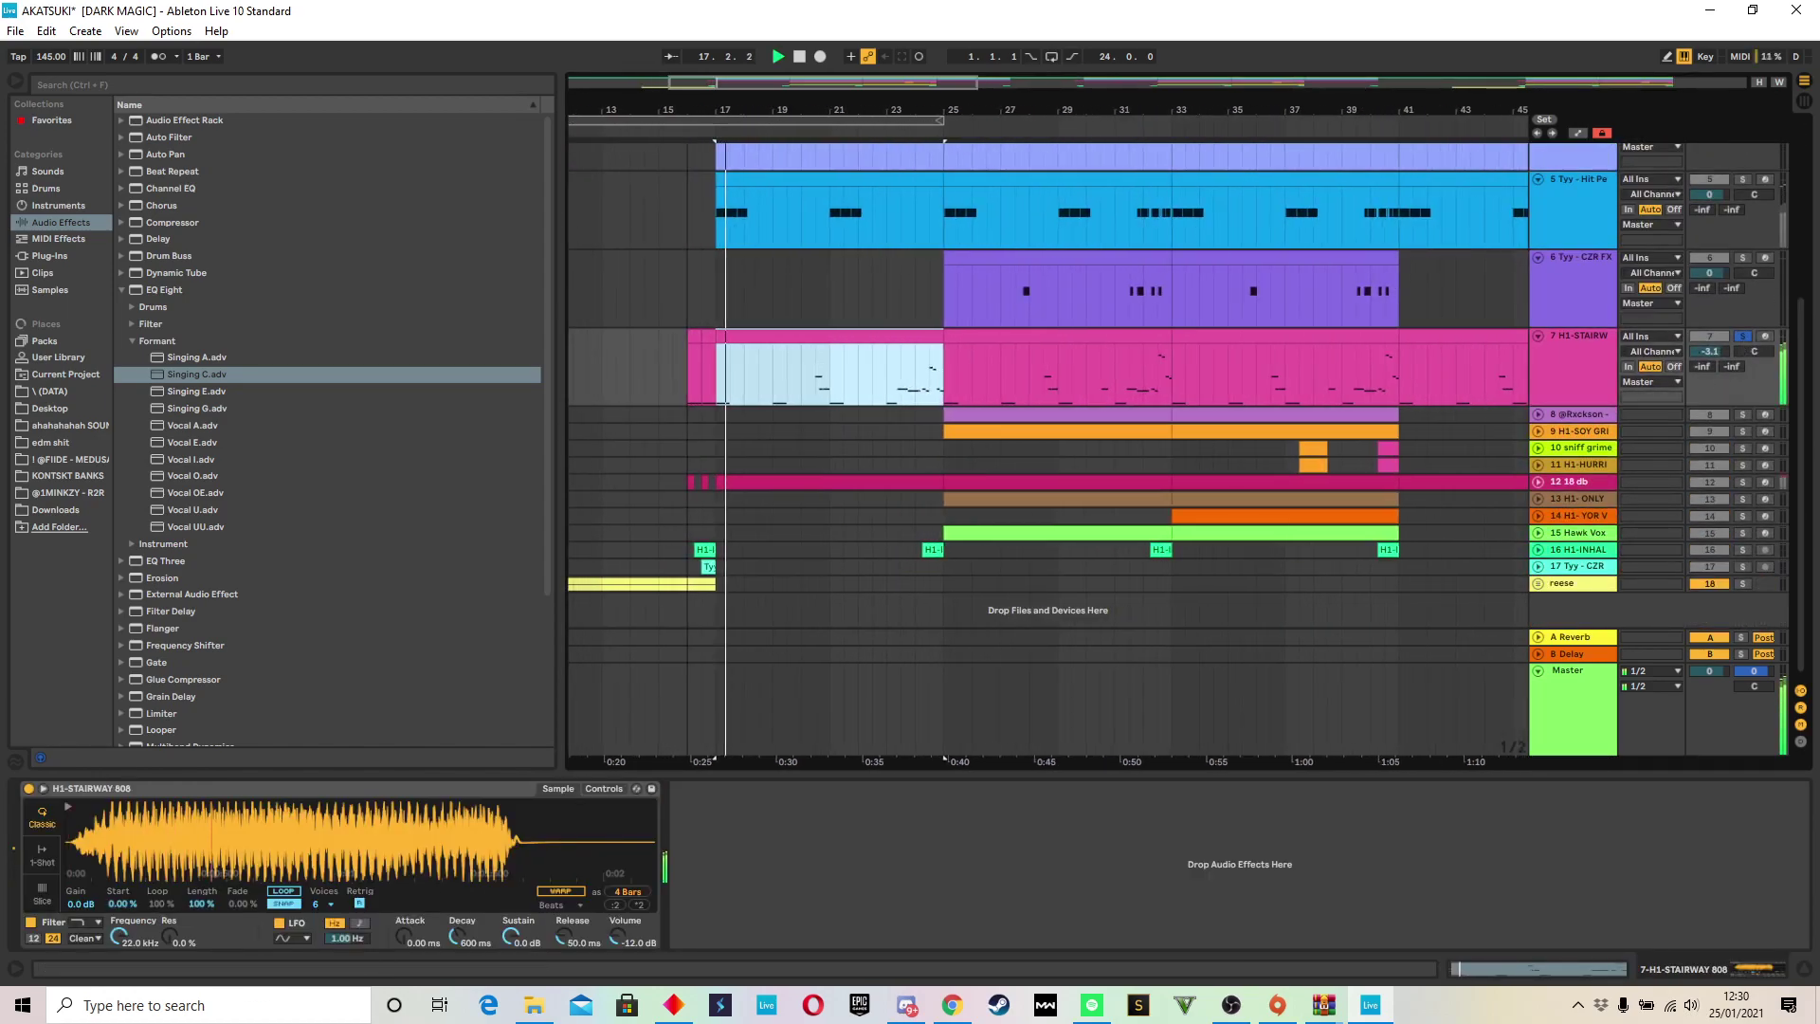
Step: Play the Stairway 808 passages starting at bars 20.3 and 23.3
click(780, 364)
key(space)
click(833, 384)
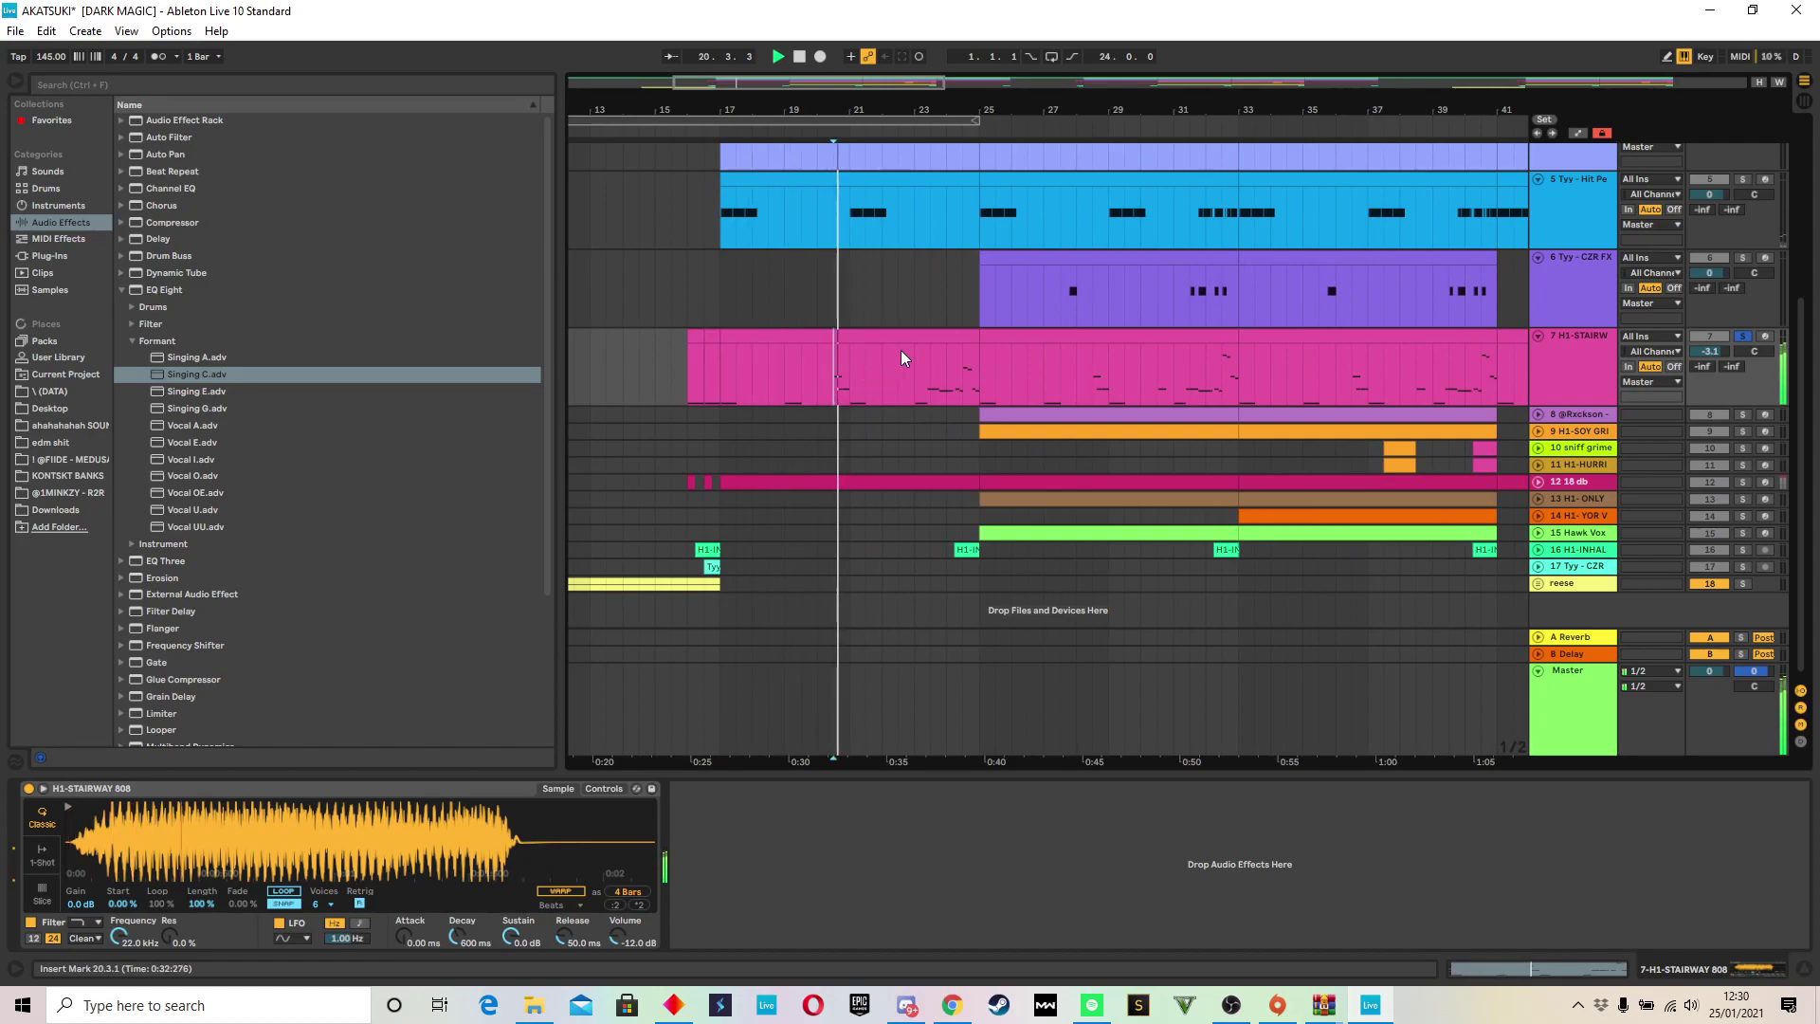
click(930, 384)
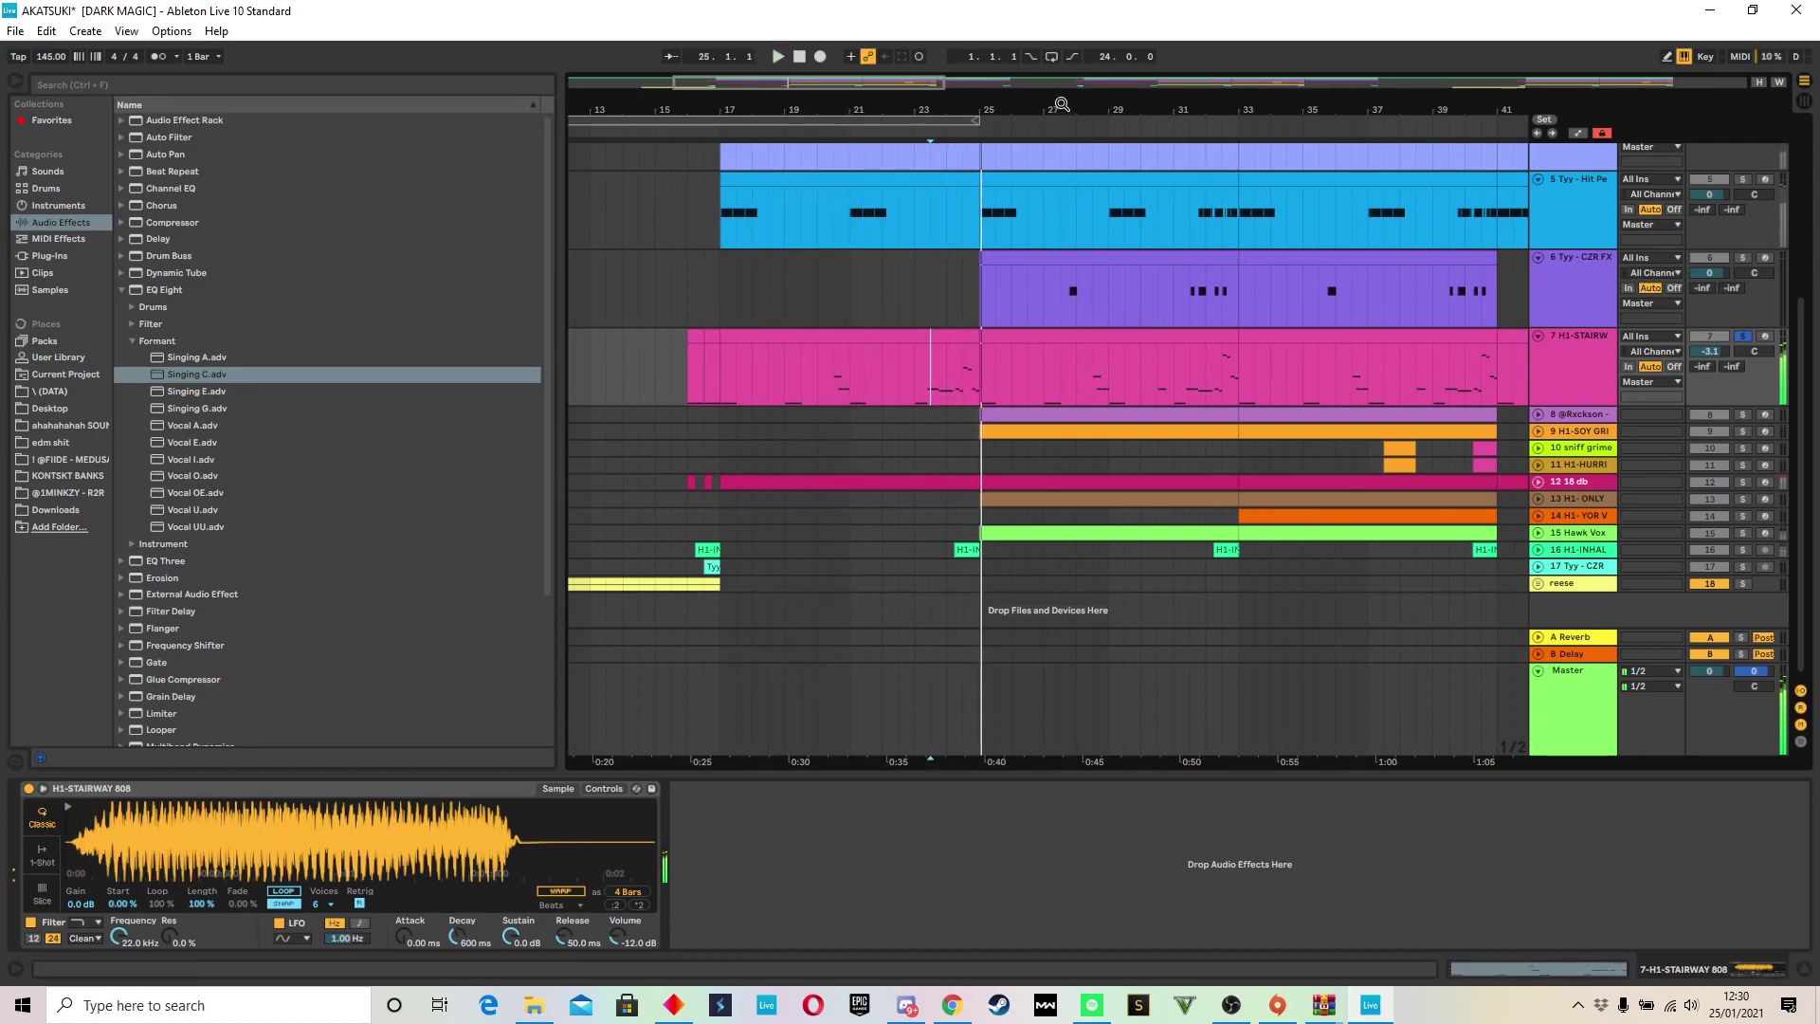
key(minus)
key(minus)
drag(756, 104, 773, 284)
key(space)
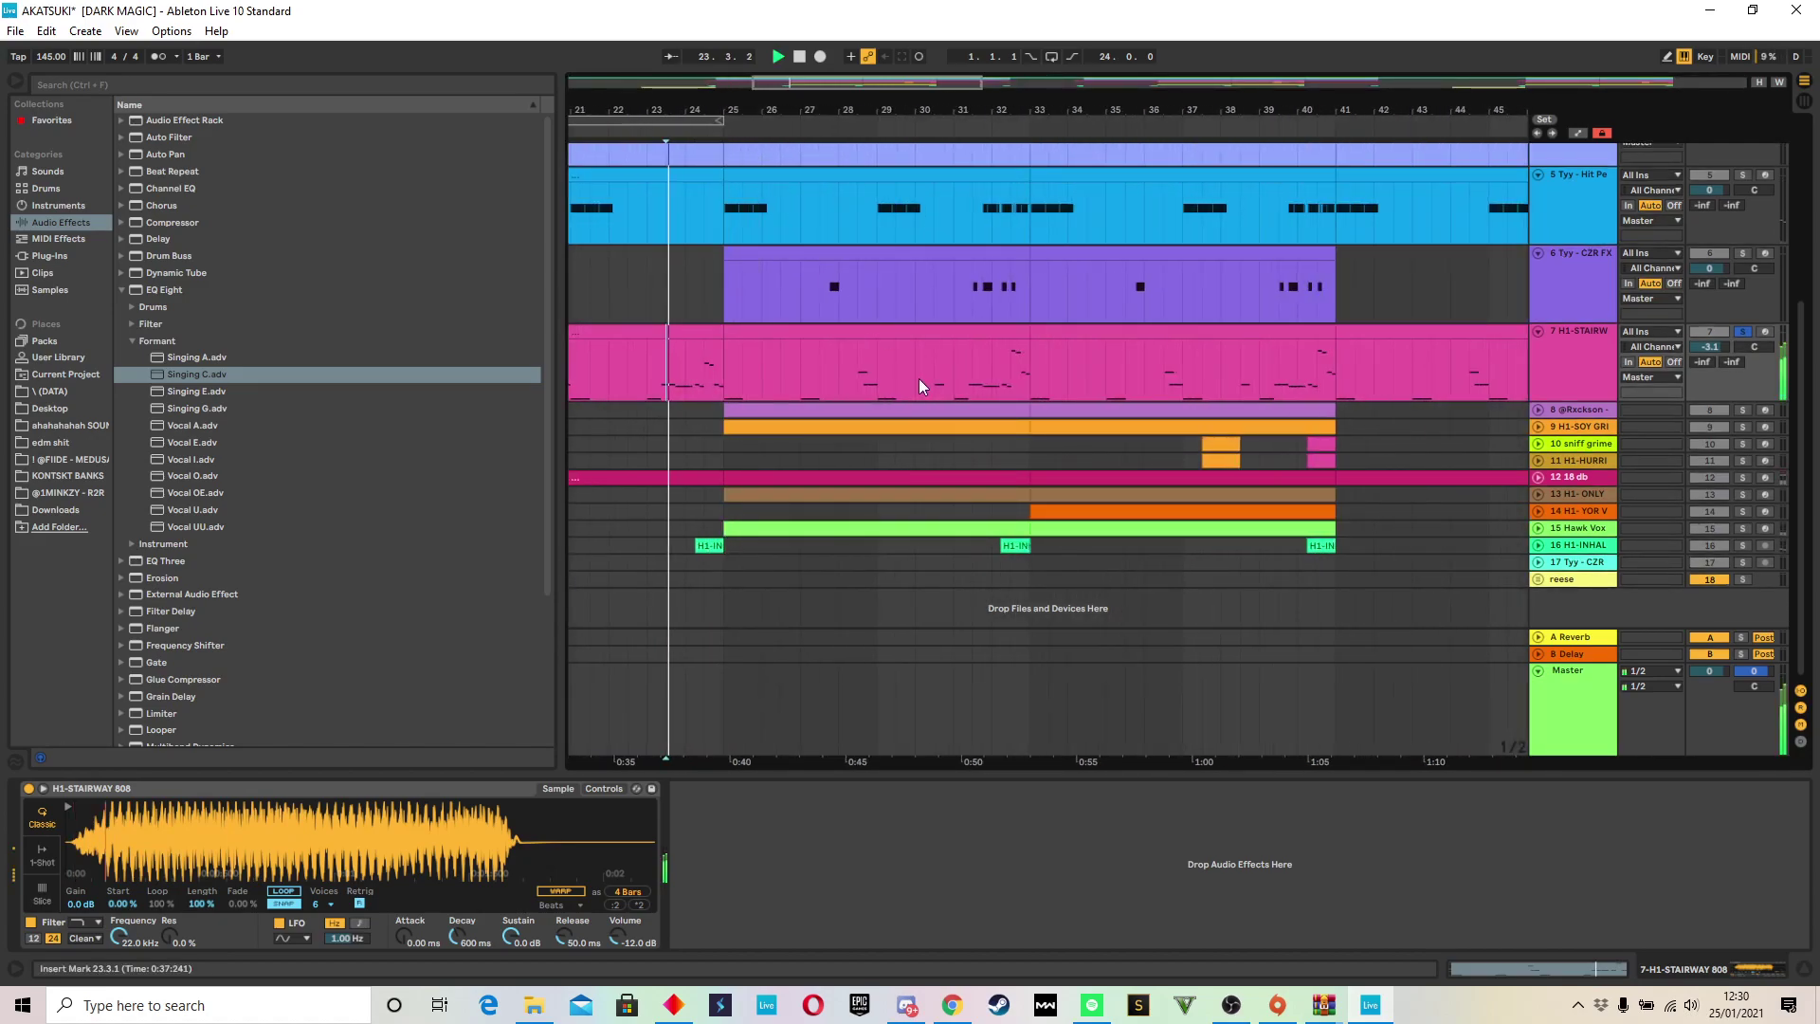
Step: Play the Stairway 808 passages from about bar 30 and from bar 32
click(918, 383)
key(space)
key(space)
click(987, 383)
key(space)
key(space)
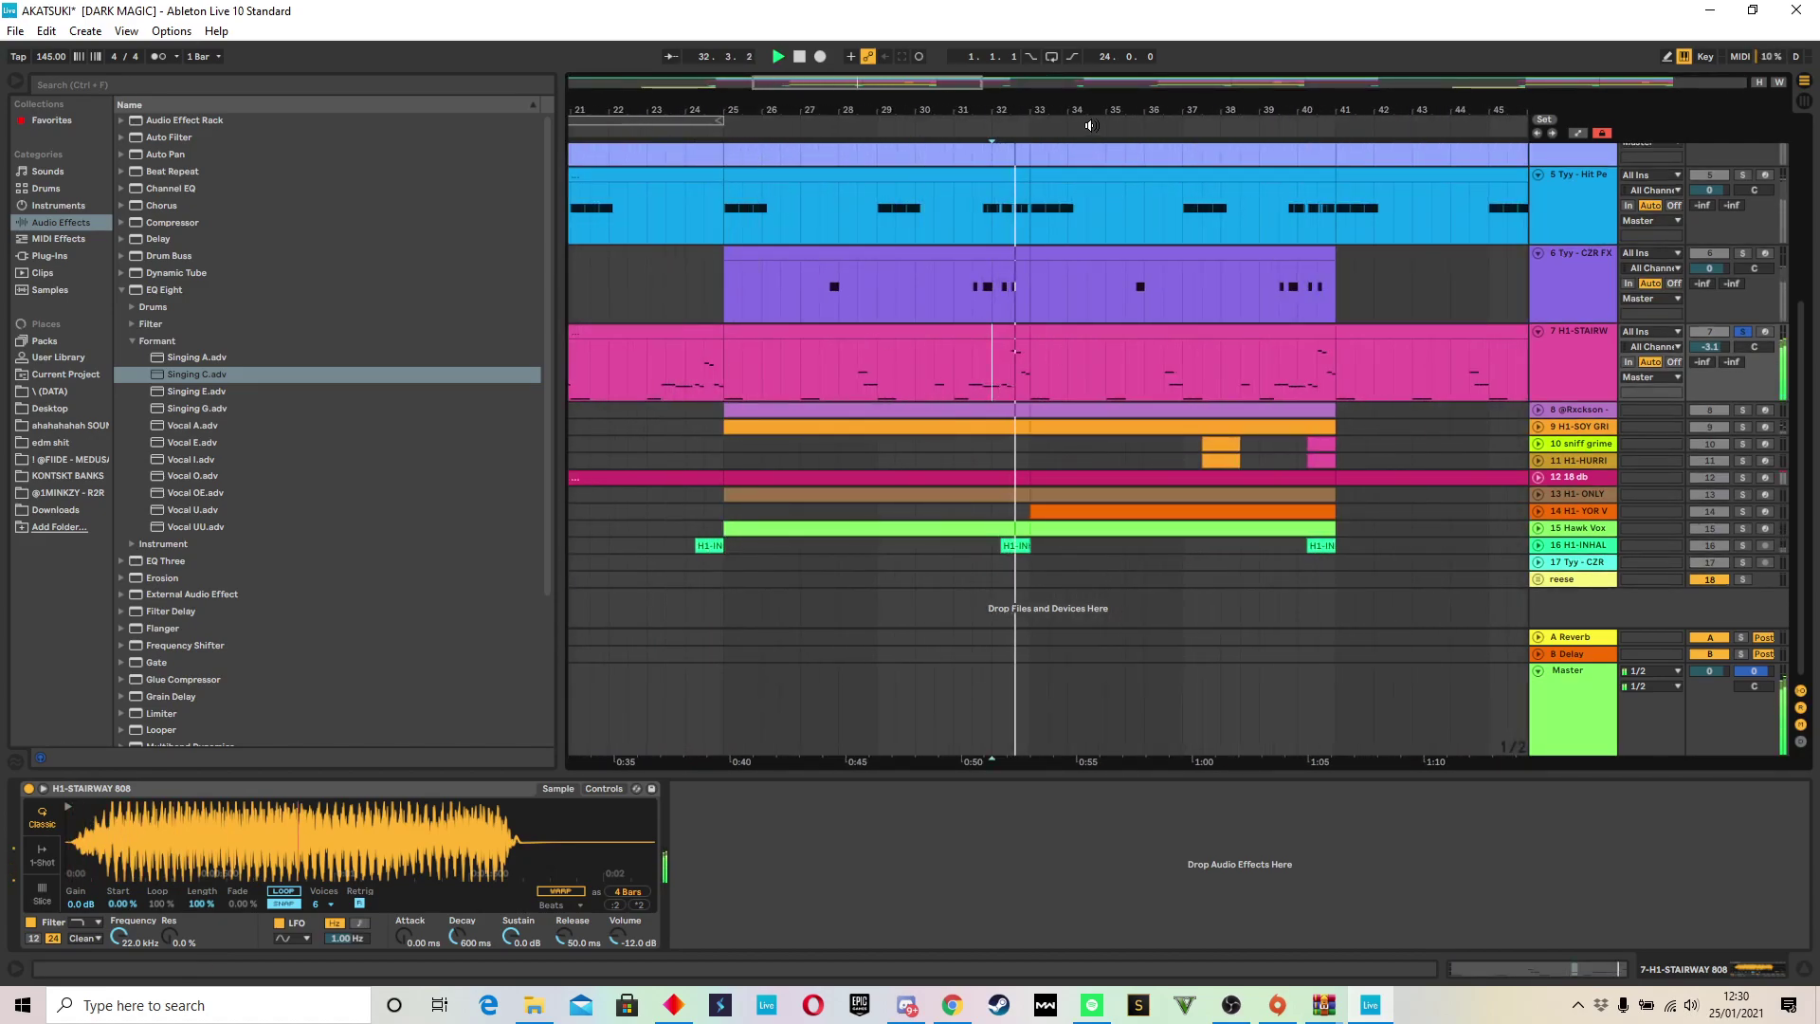
Step: Stop playback and unsolo the Stairway 808 track
key(minus)
key(minus)
click(1746, 330)
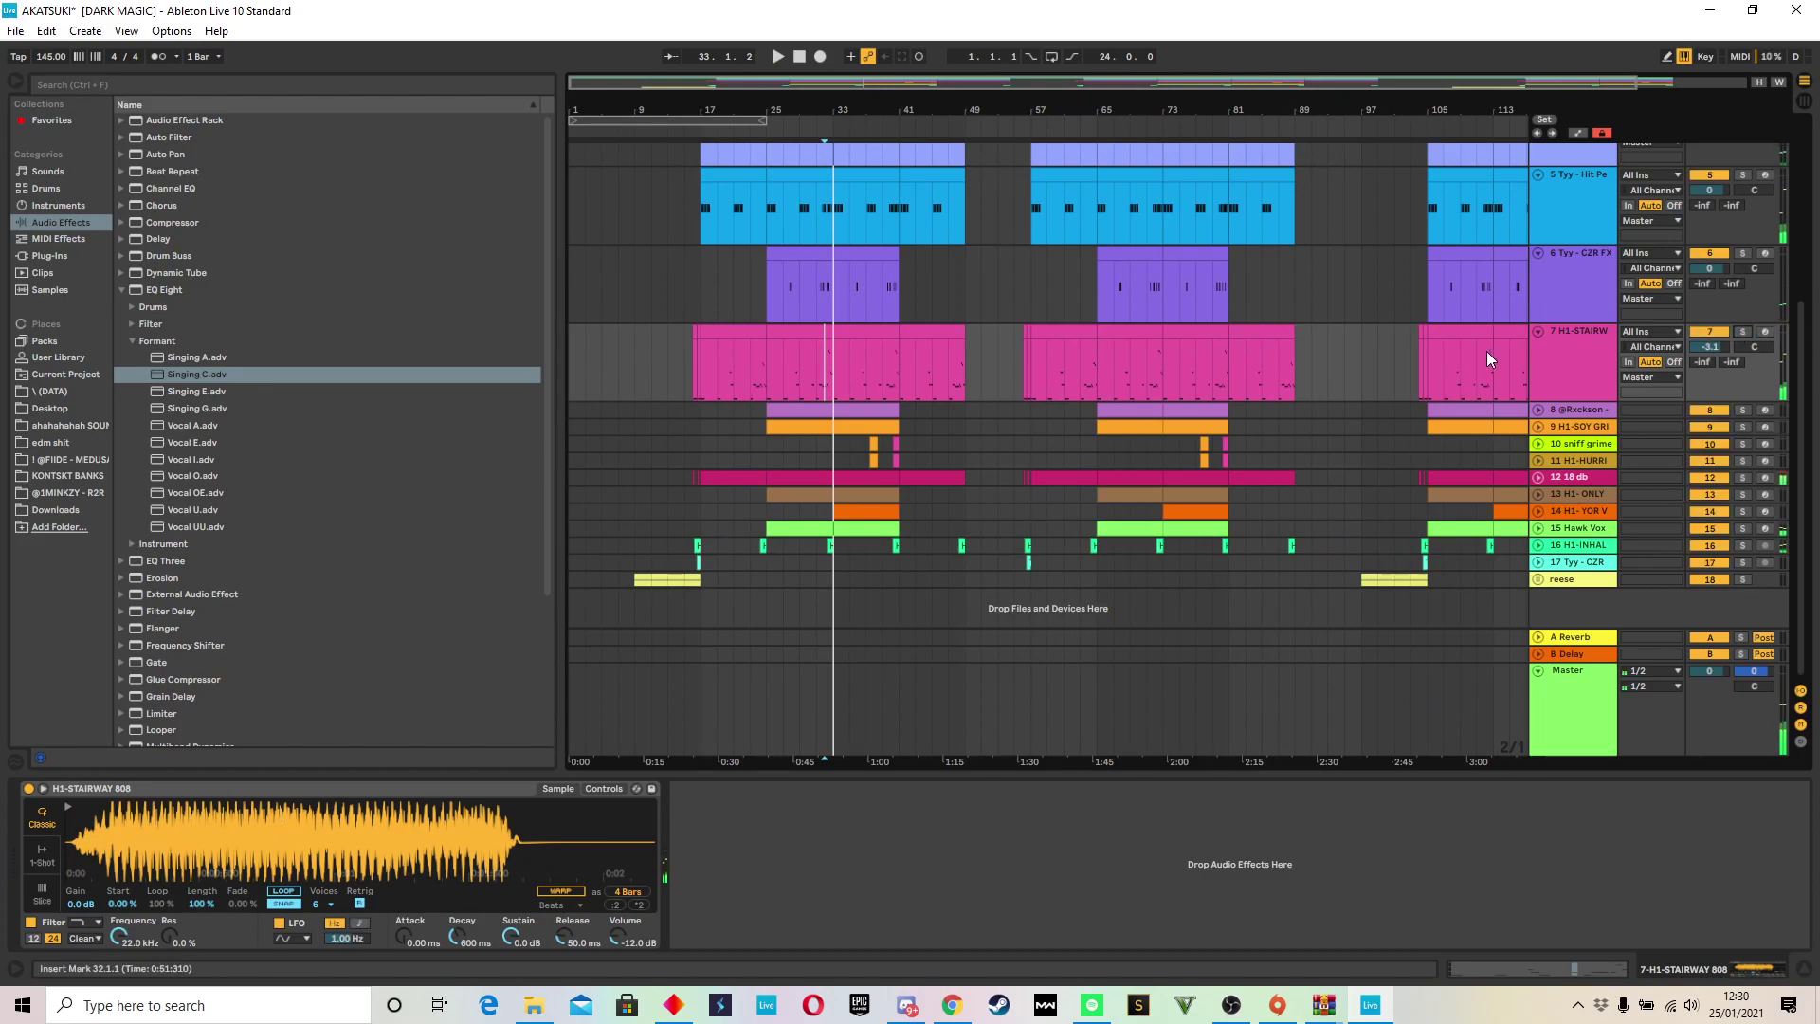
click(1537, 330)
drag(811, 110, 877, 184)
Step: Solo and unfold the Wraith 808 and Soy Grime tracks (tracks 8 and 9)
click(1564, 427)
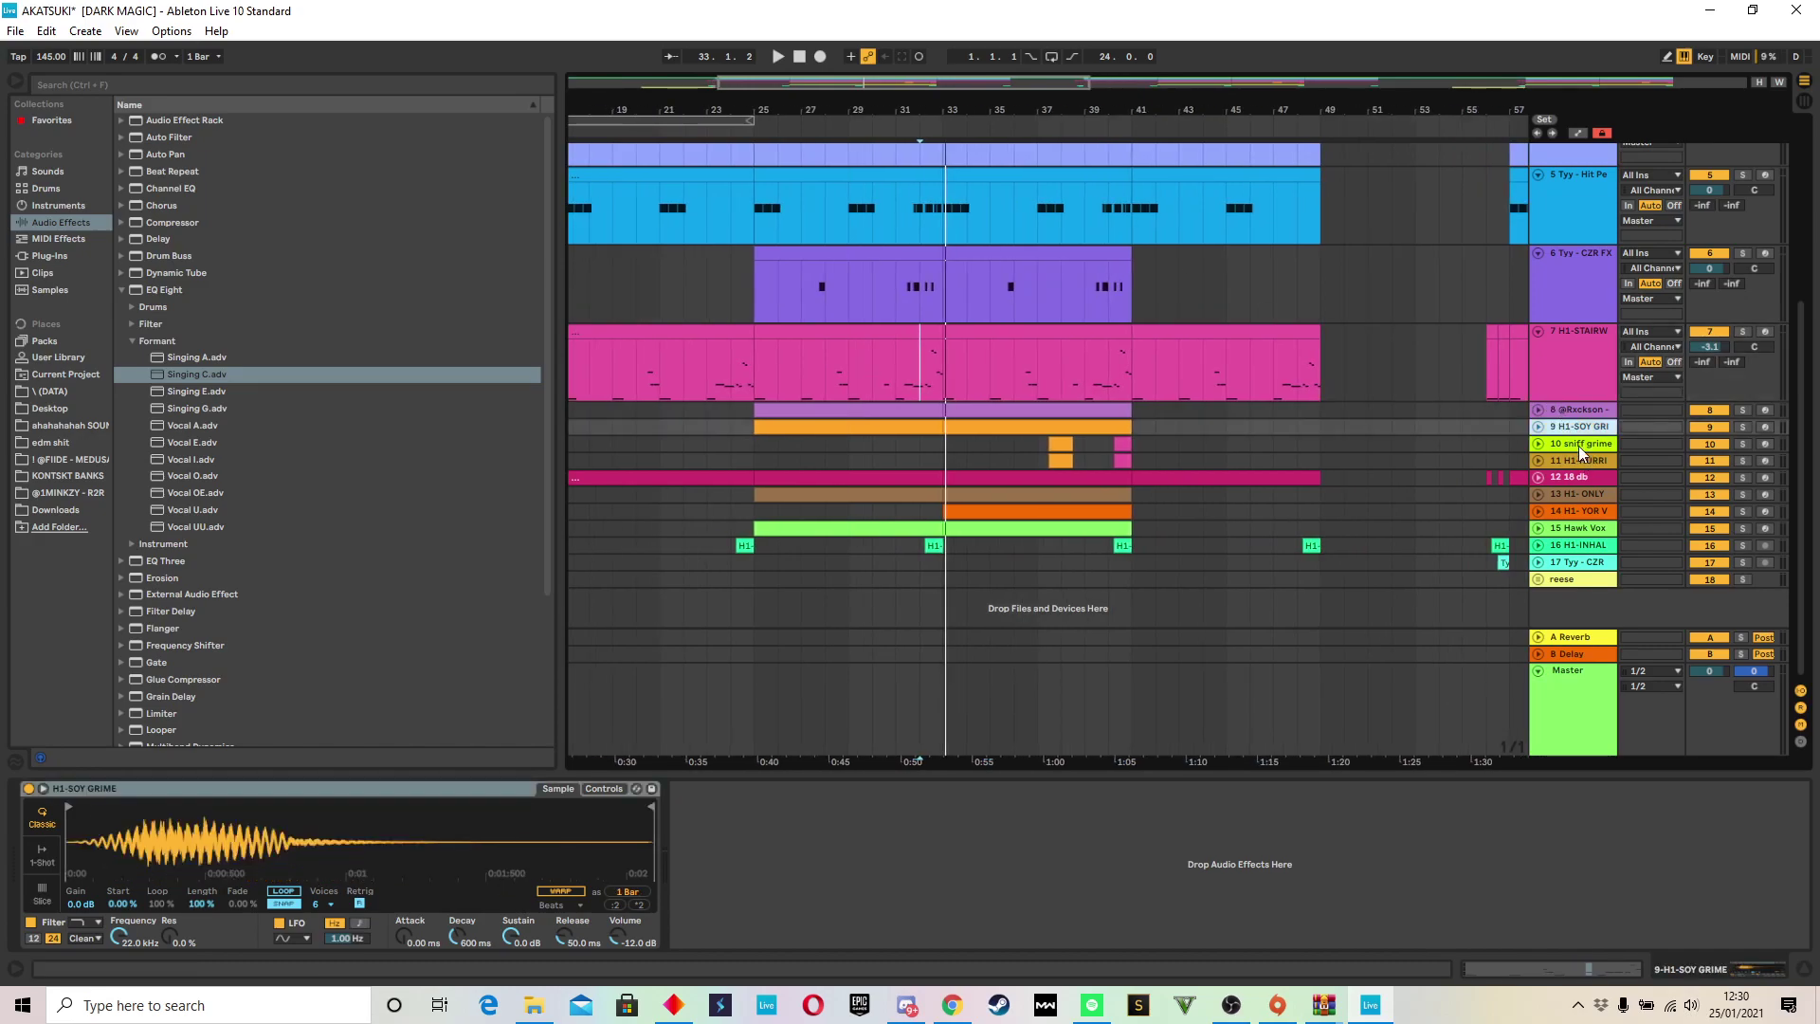
click(1575, 409)
click(1742, 410)
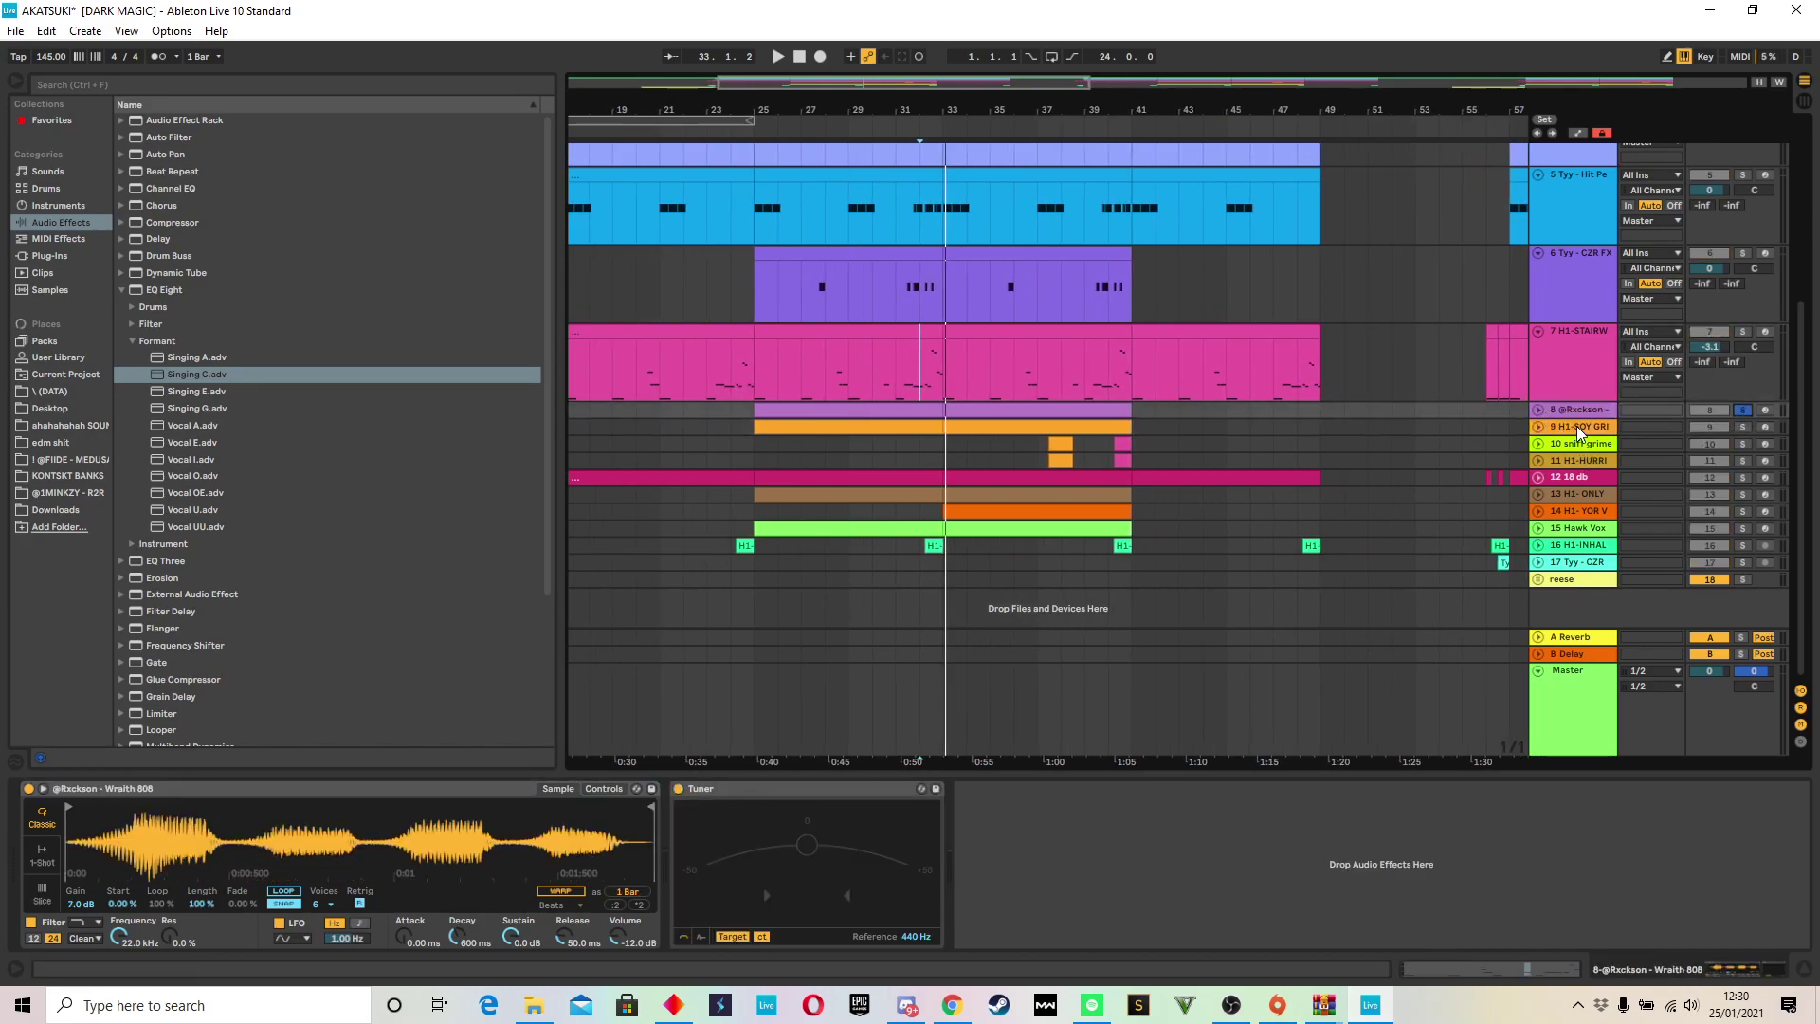
click(1576, 427)
shift+click(1580, 410)
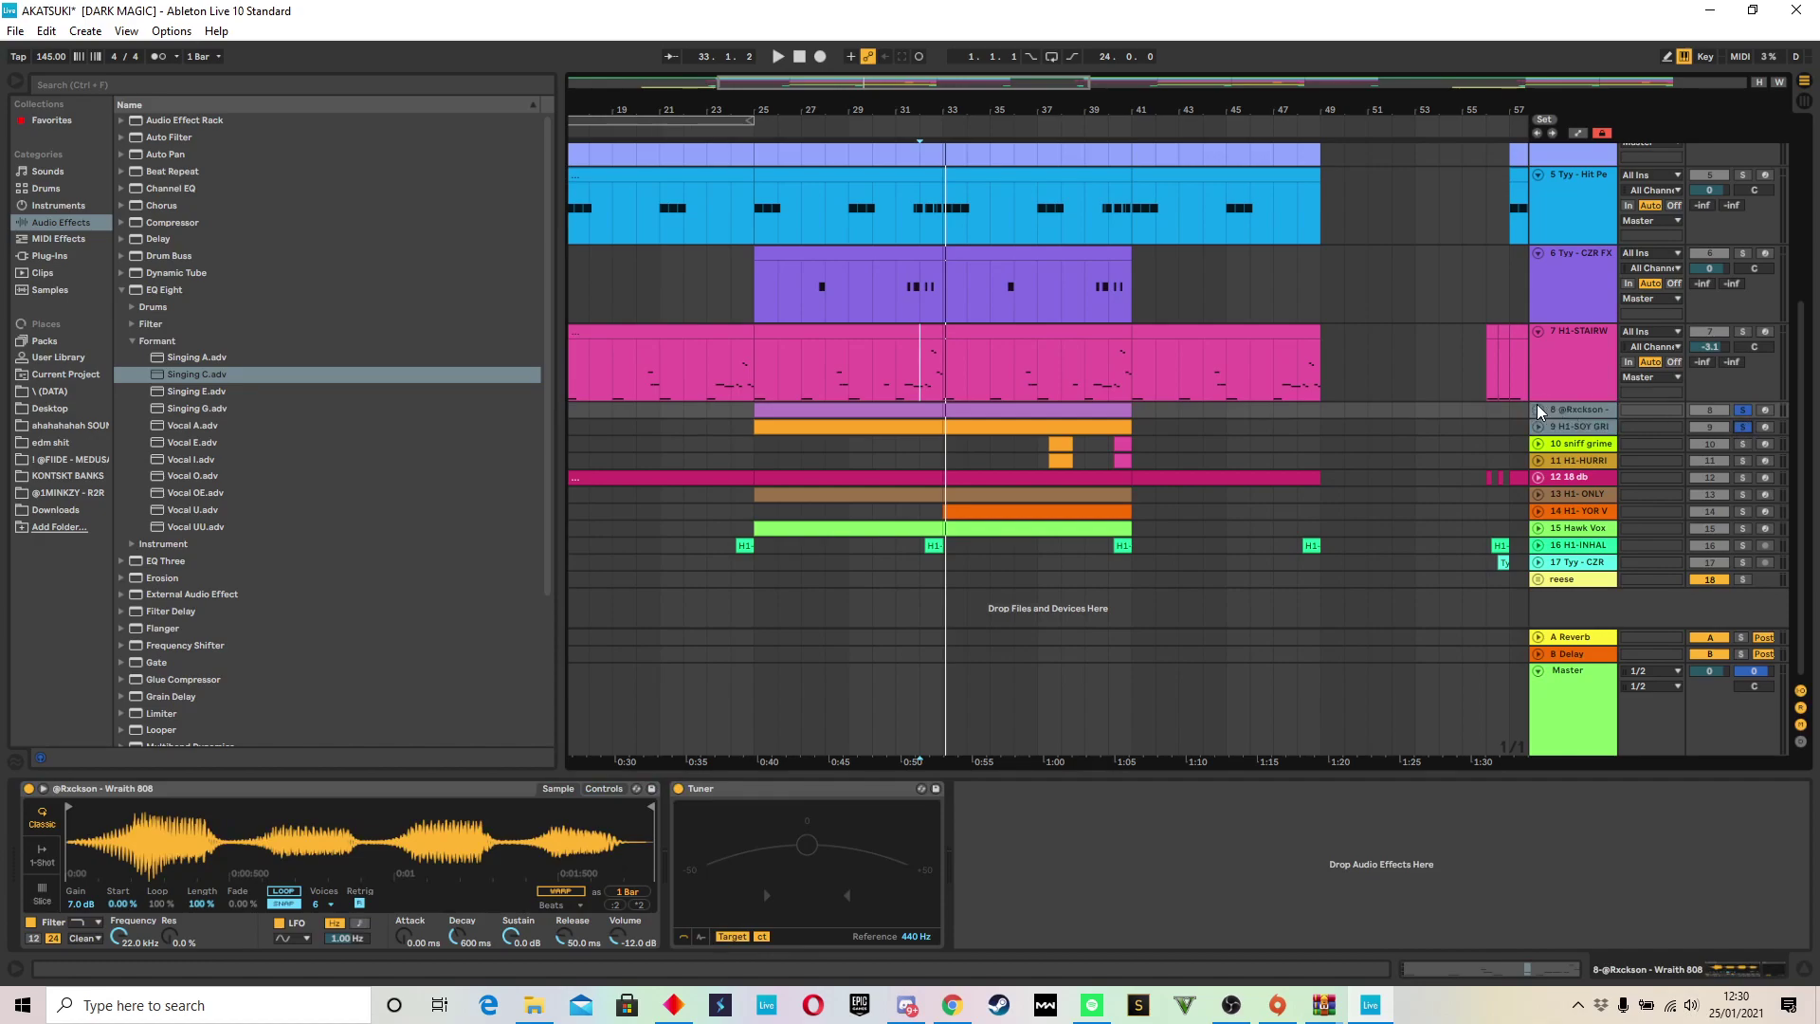
click(1538, 410)
Step: Play the Wraith 808 notes from bar 27.3
drag(808, 114, 828, 460)
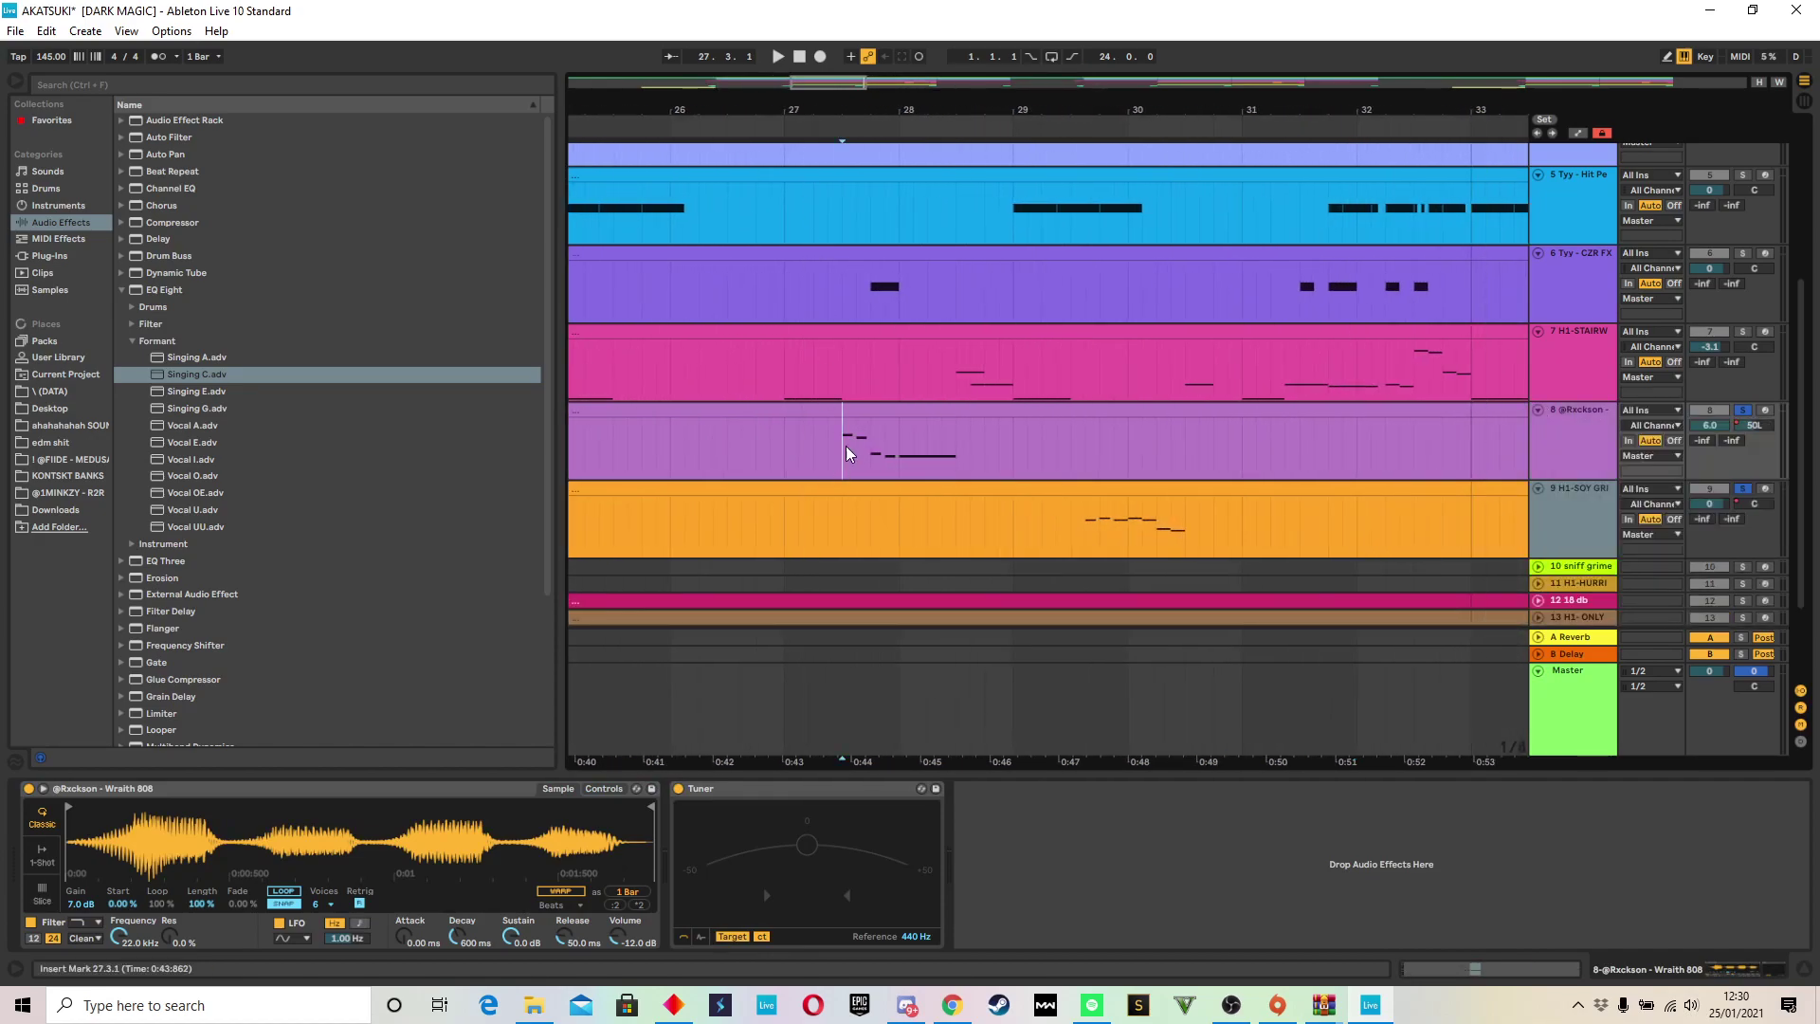
mouse_move(877, 106)
mouse_down()
mouse_move(872, 332)
mouse_move(846, 339)
mouse_up()
key(space)
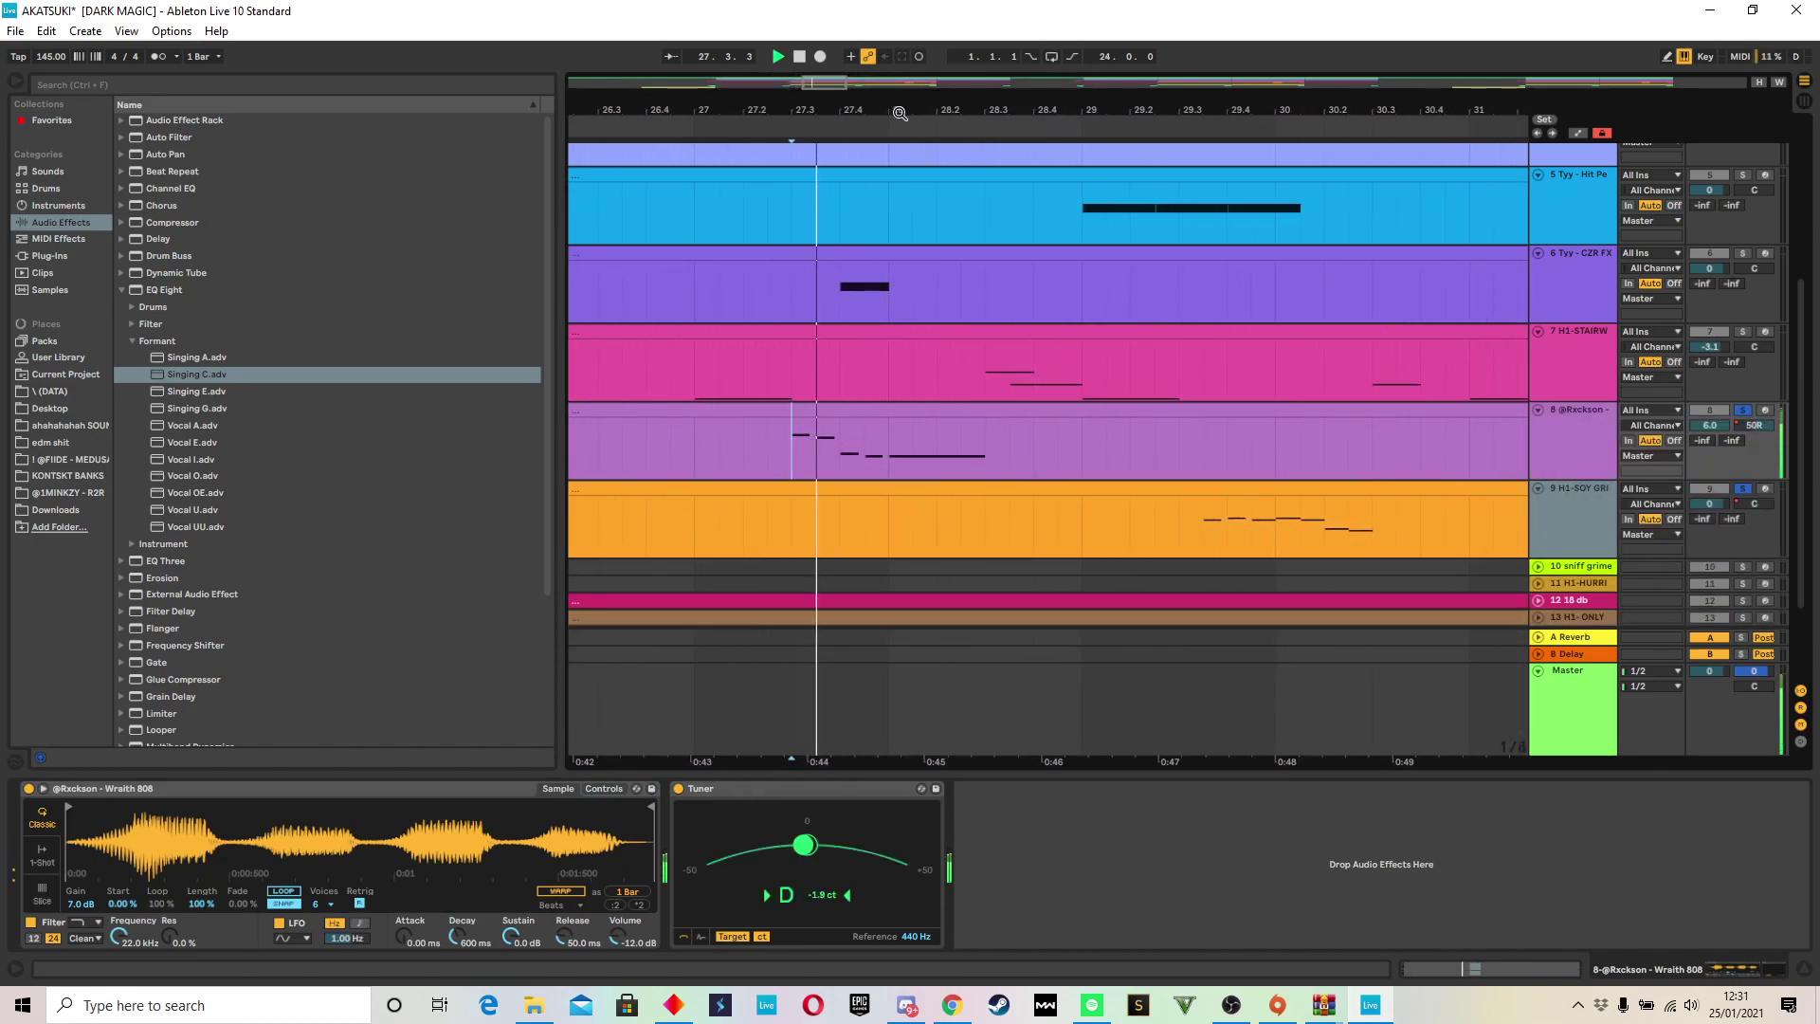
drag(1012, 110, 1006, 28)
key(space)
key(space)
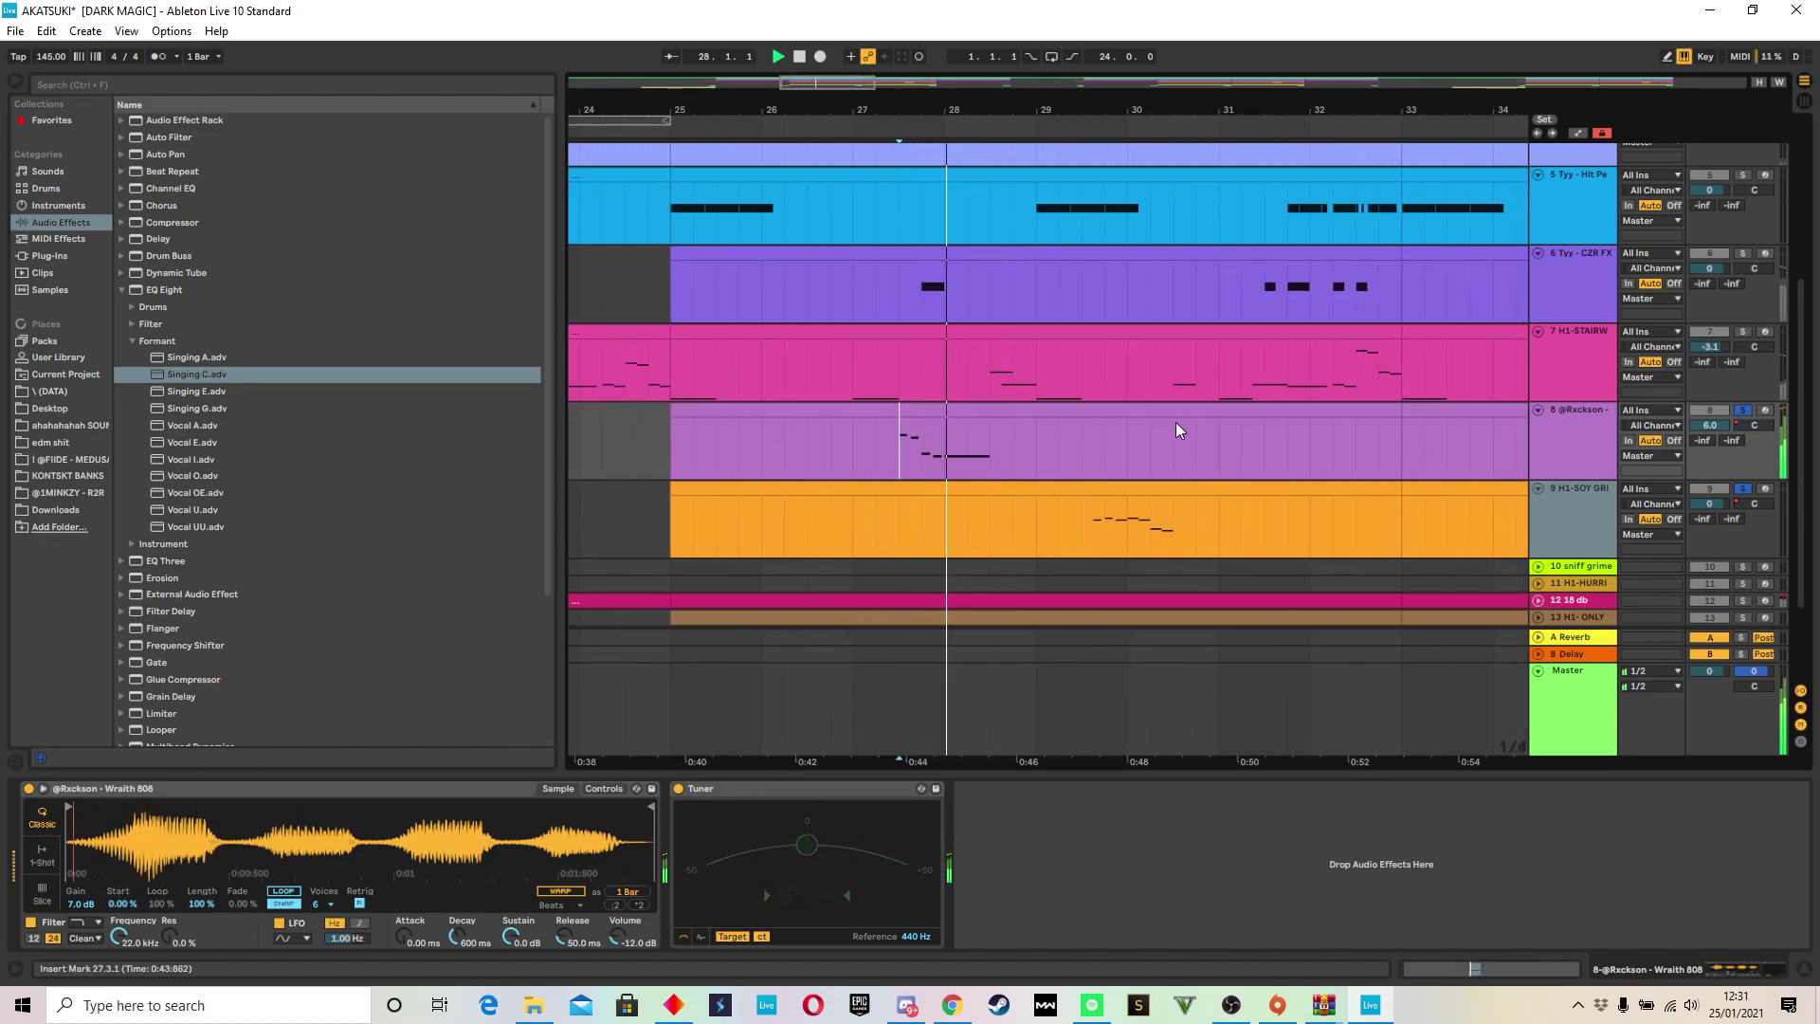
Step: Play the Soy Grime notes from bar 29.3, replay them, and stop playback
click(1085, 521)
drag(1251, 101, 1181, 110)
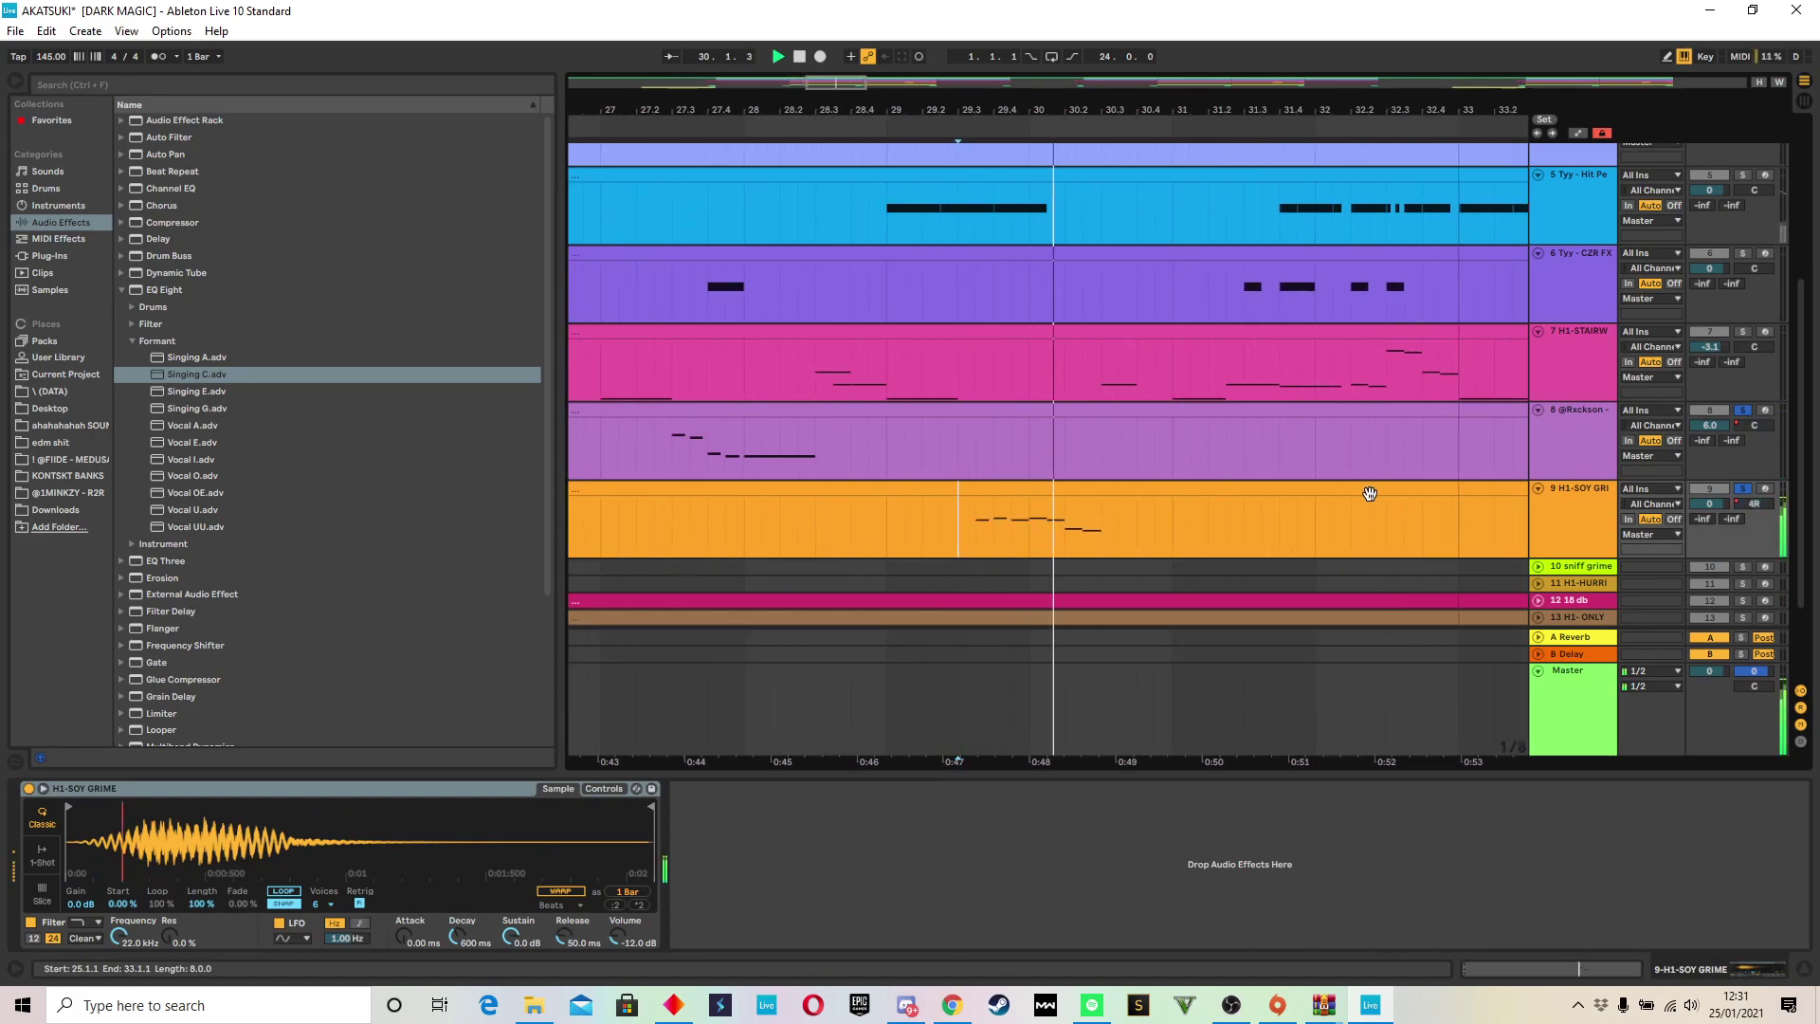
drag(1288, 107, 1145, 107)
key(space)
scroll(1277, 305, down, 1)
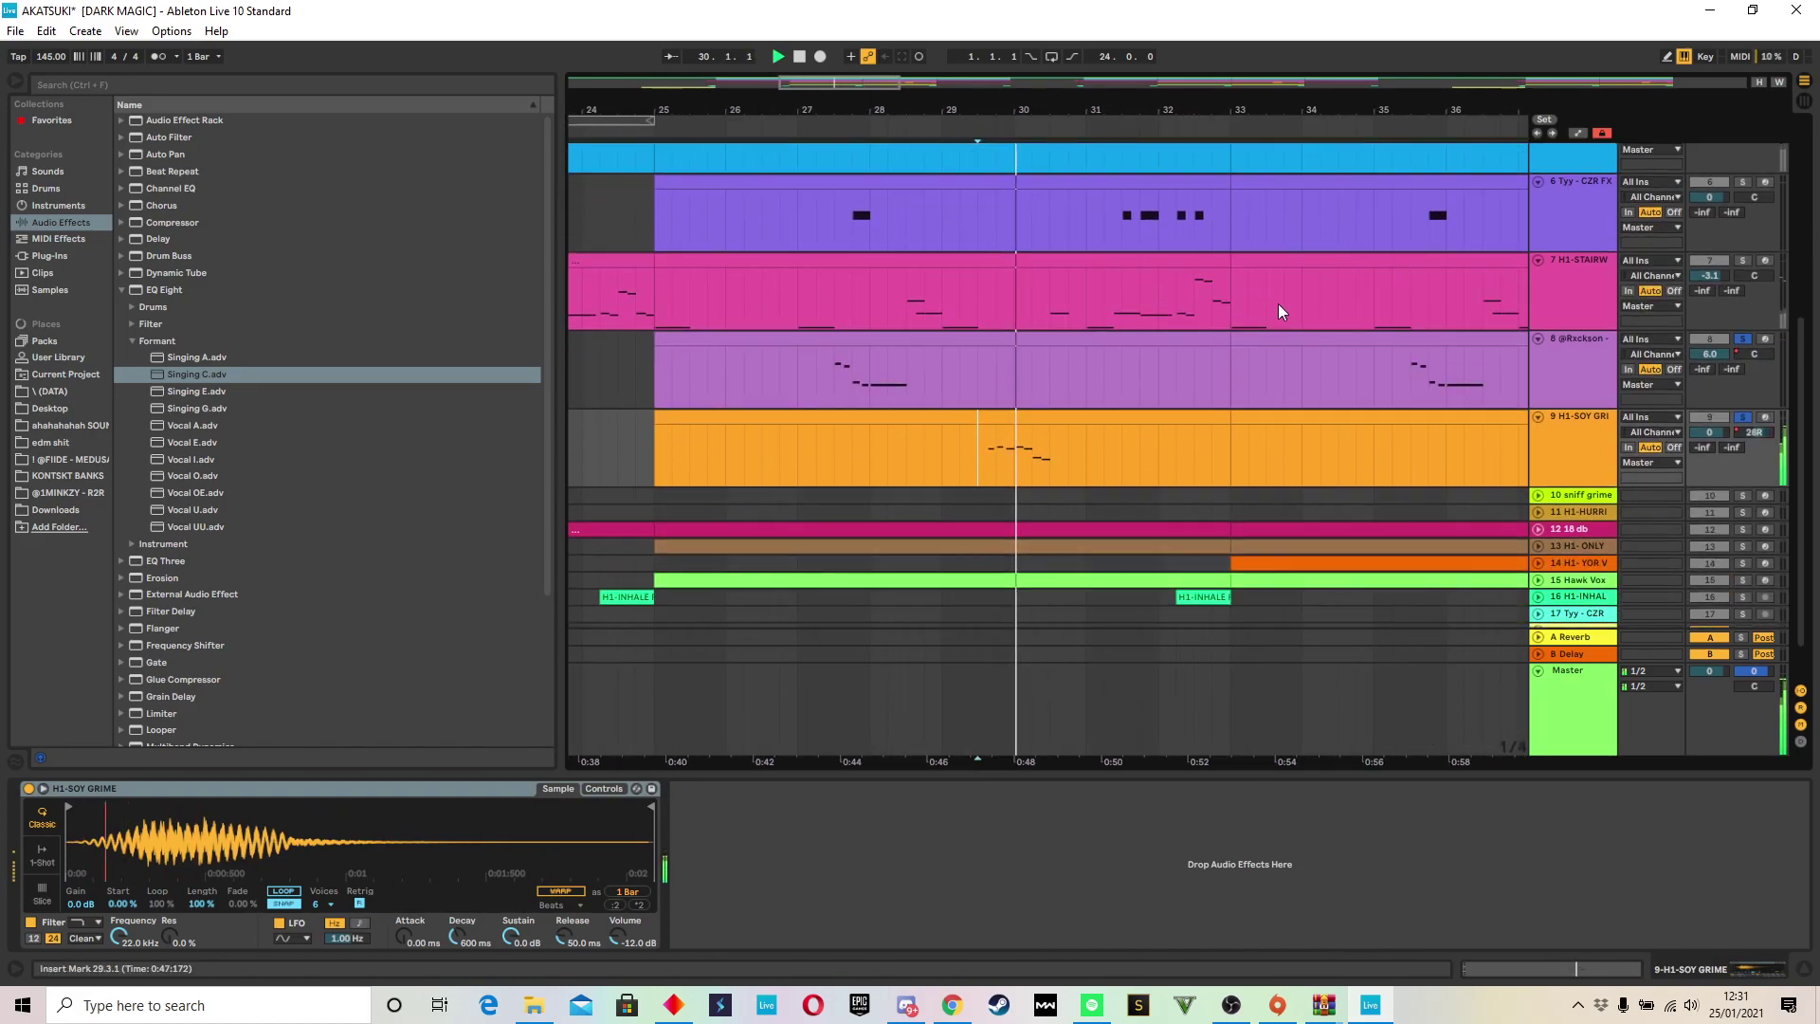
drag(1284, 106, 1222, 135)
key(space)
scroll(1627, 479, down, 1)
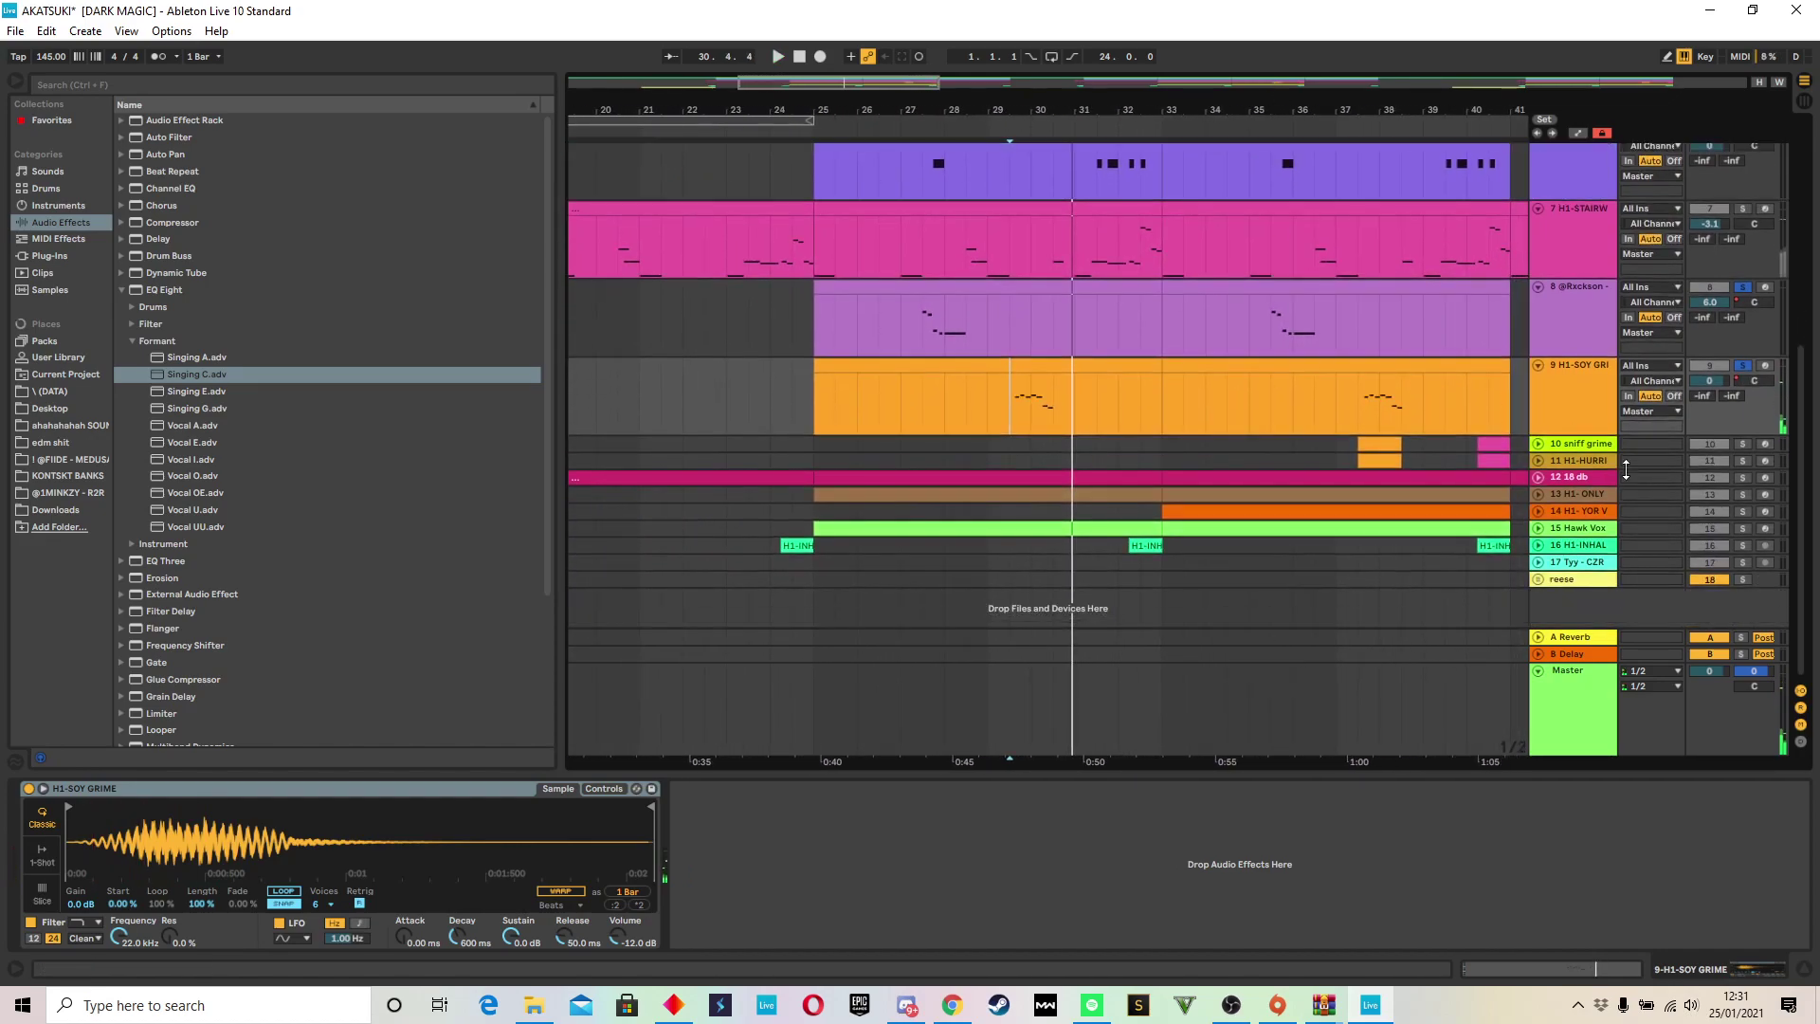
Step: Select tracks 8 to 11 and add the sniff grime and H1-HURRI tracks to the solo group
click(1558, 462)
shift+click(1574, 338)
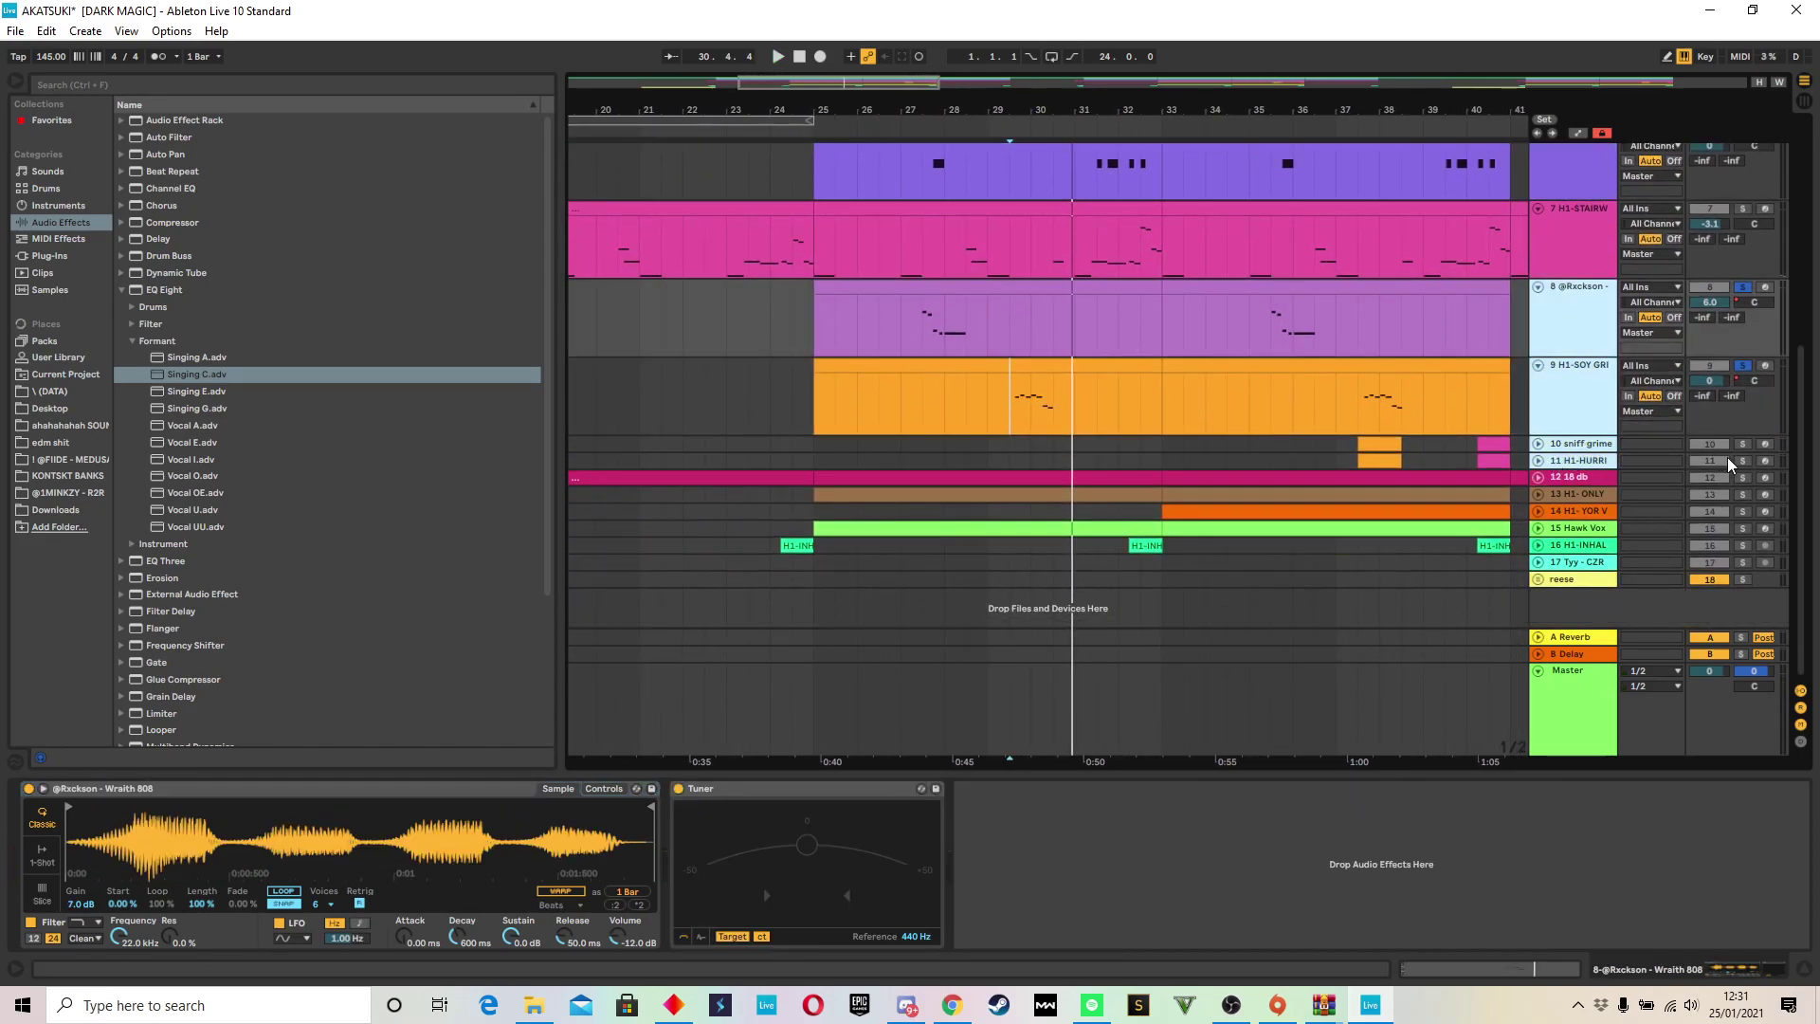
click(1741, 445)
drag(1441, 118, 1222, 121)
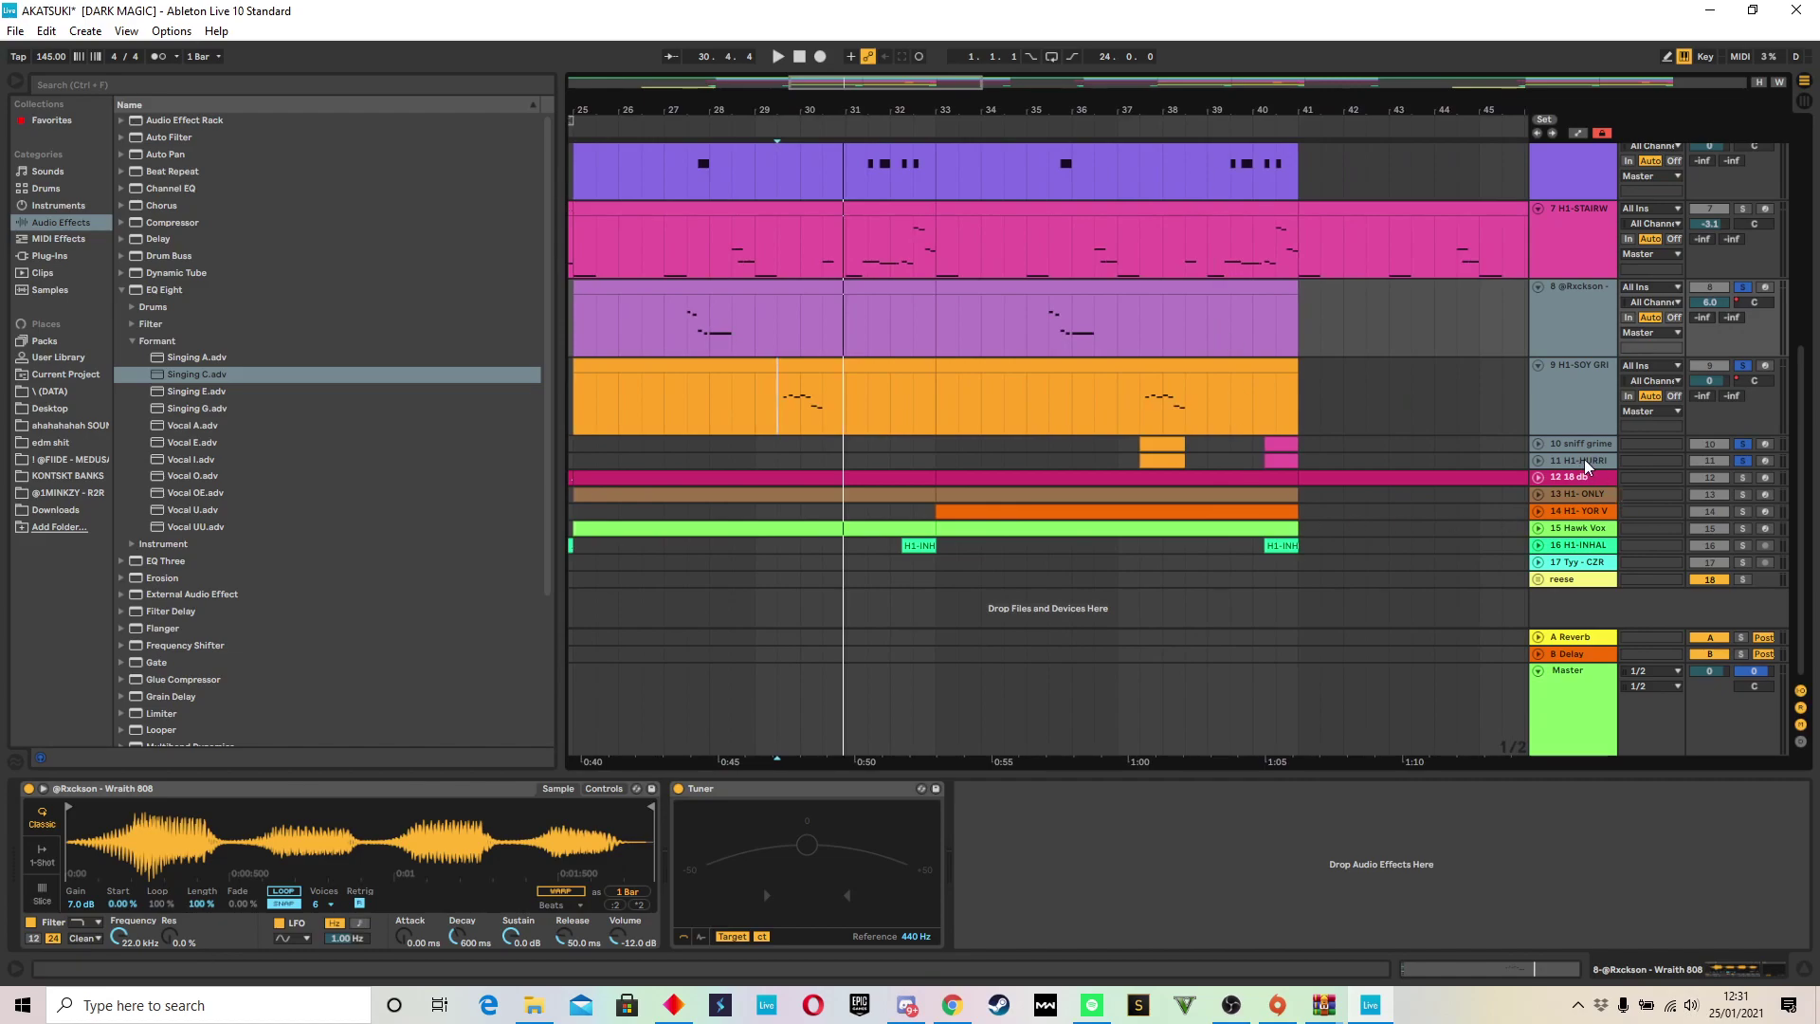
Step: Unfold the sniff grime and H1-HURRICANE GRIME tracks (tracks 10 and 11) and play their first clips from bar 37.3
click(1537, 462)
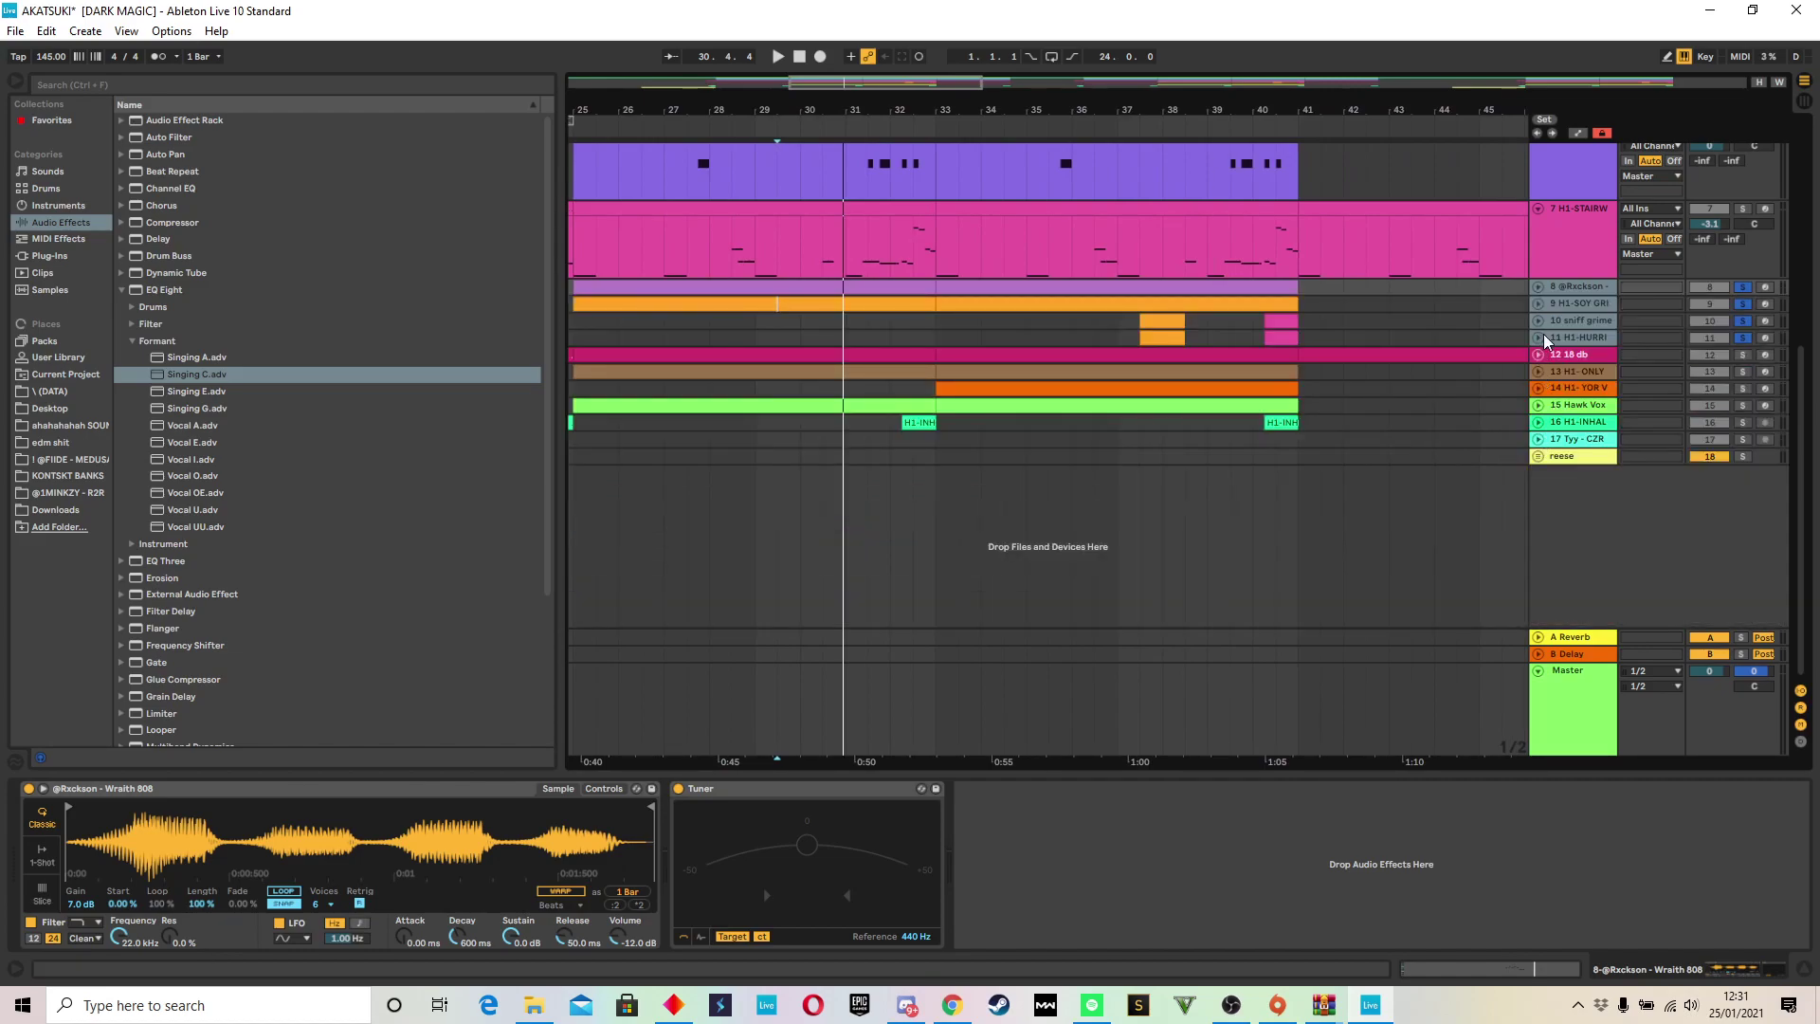
click(1543, 322)
click(1146, 445)
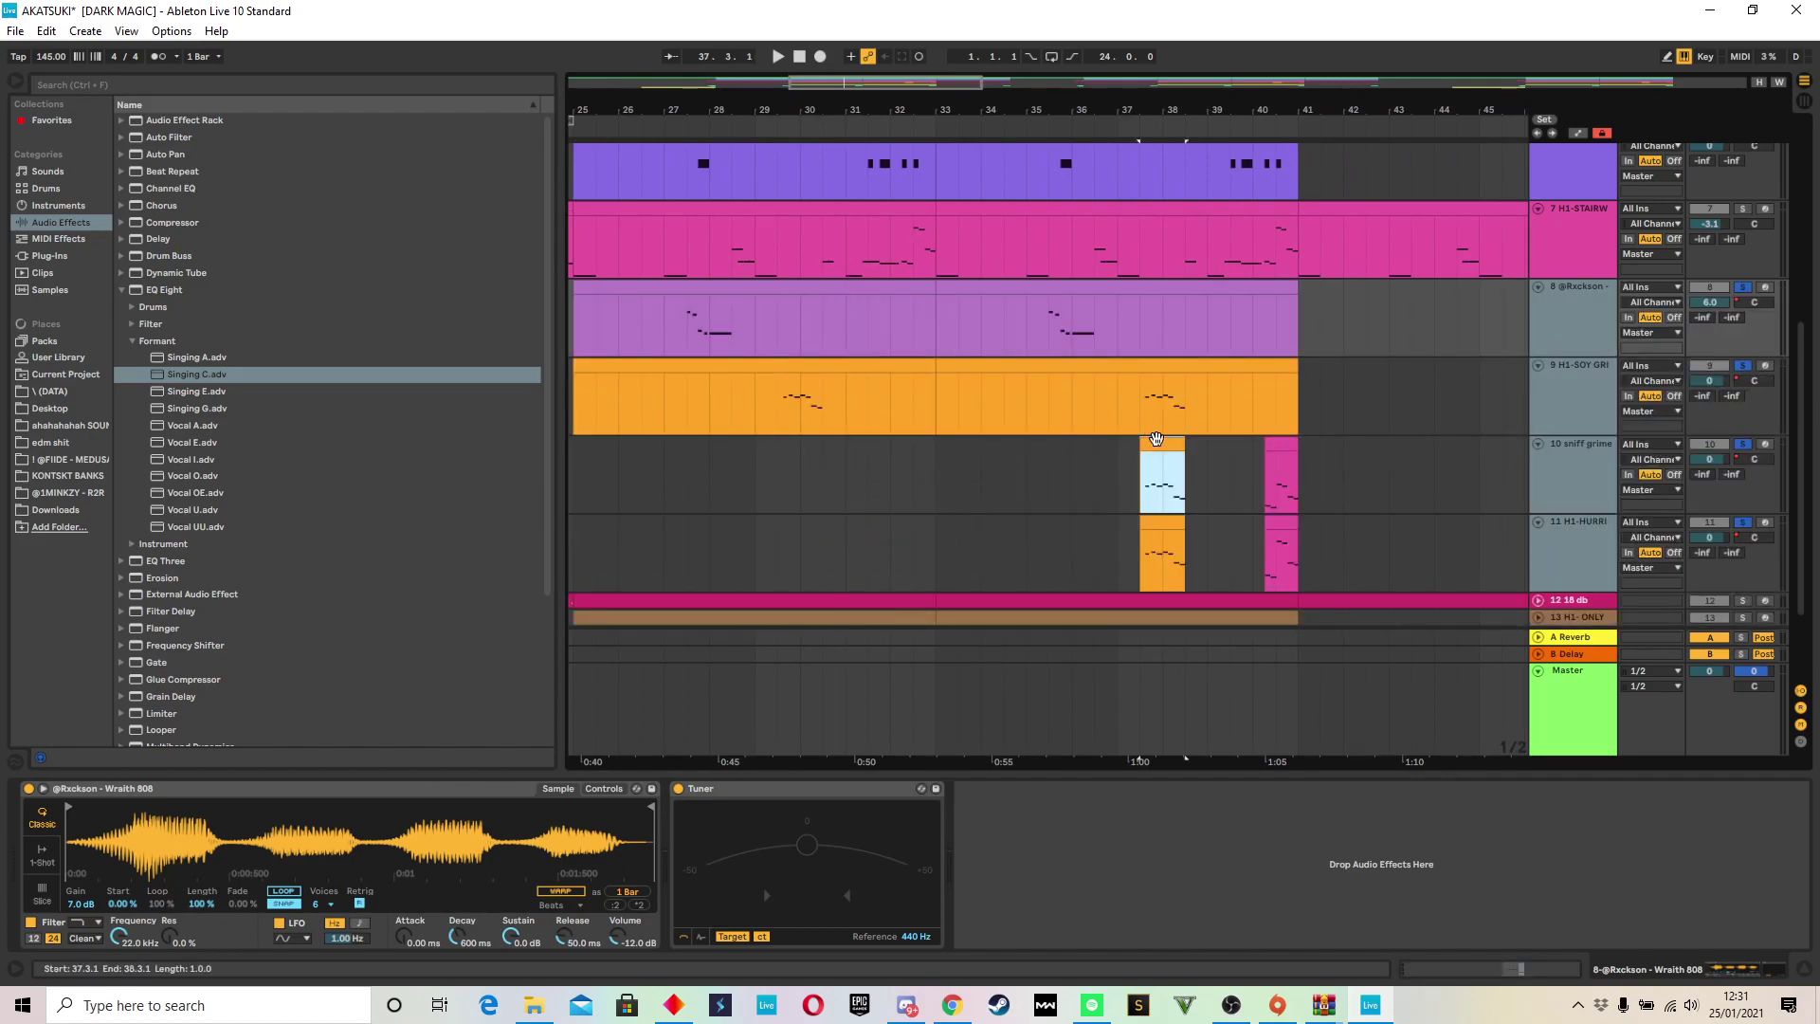
key(z)
key(space)
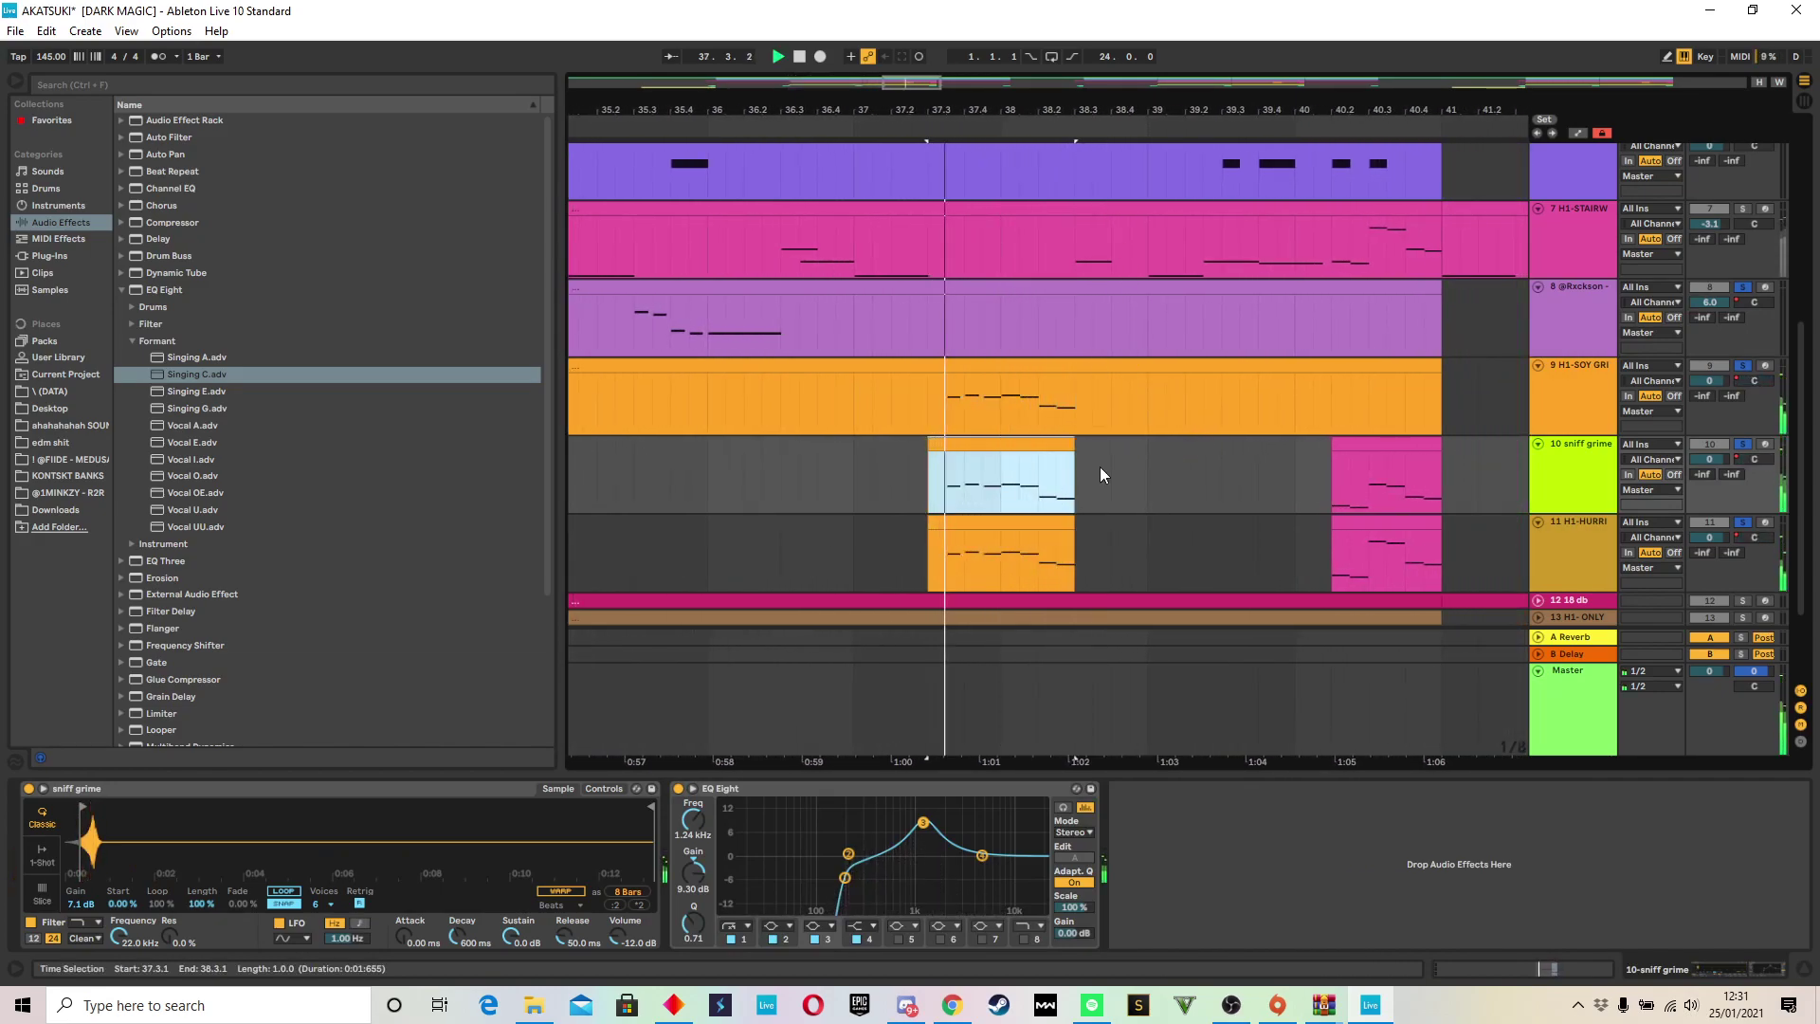
Step: Play the second sniff grime clip from bar 40.2, replay it, and stop playback
click(1378, 443)
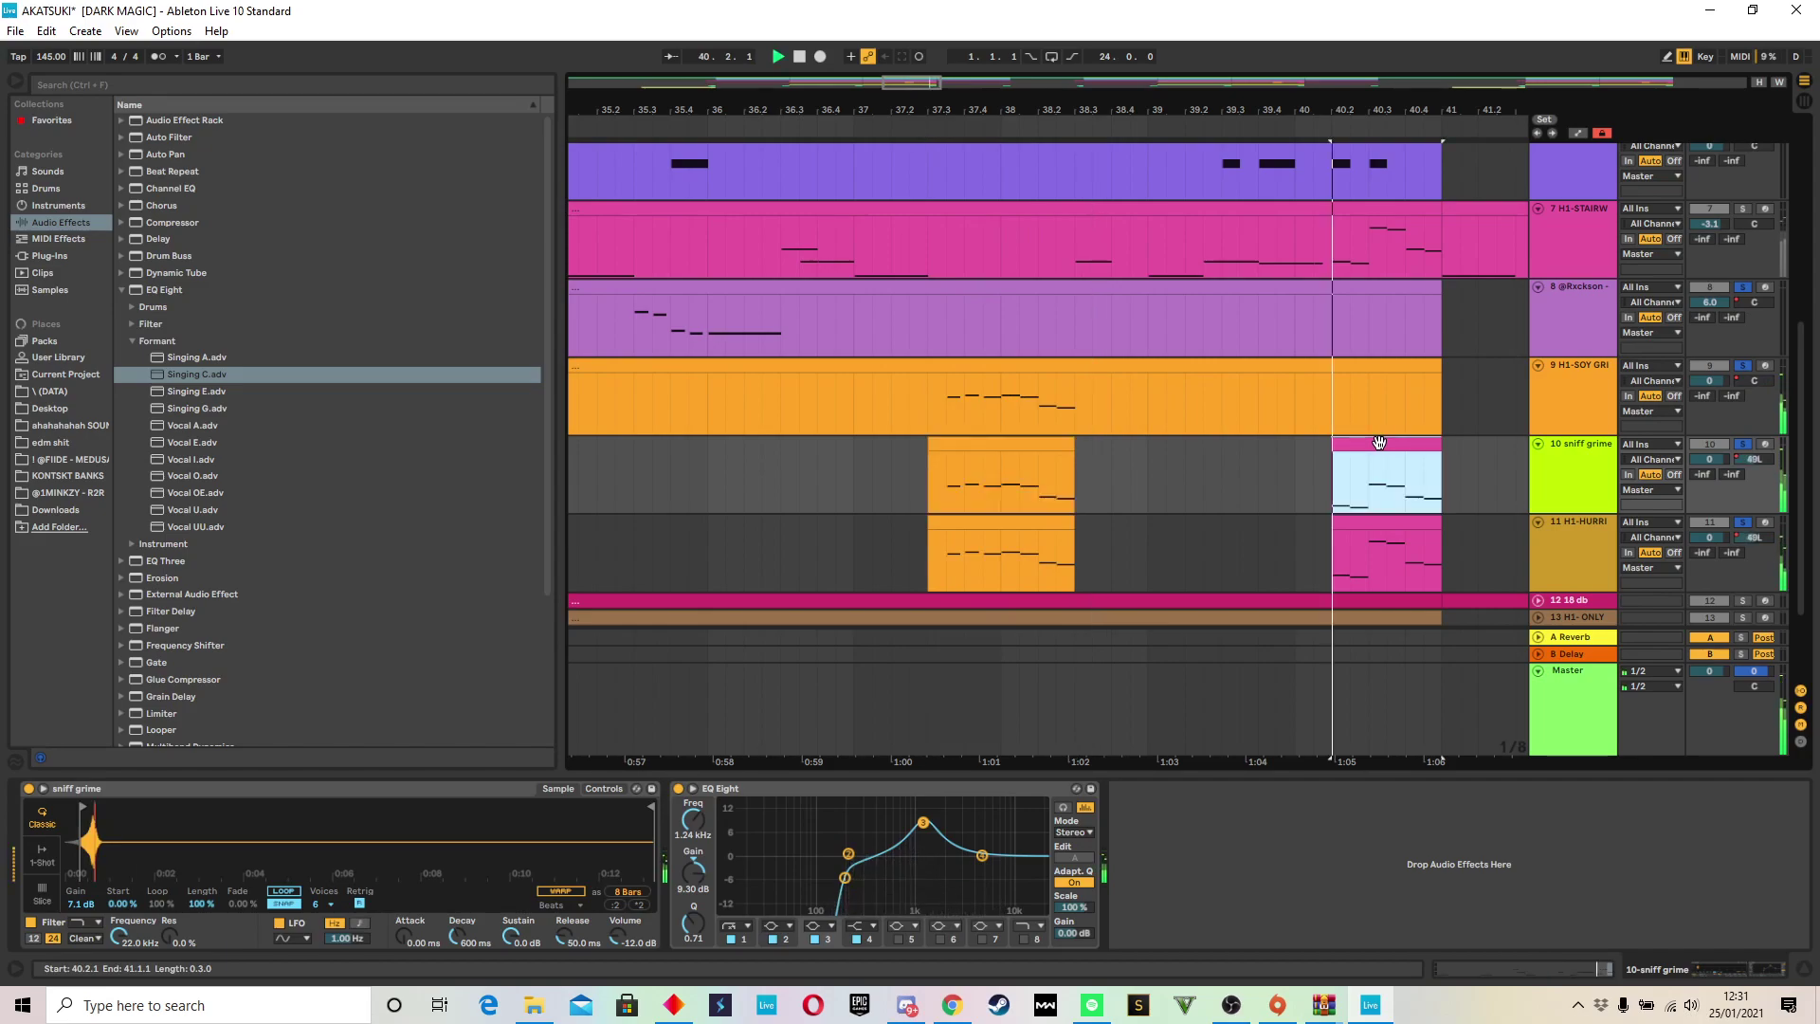
key(space)
key(x)
key(space)
key(space)
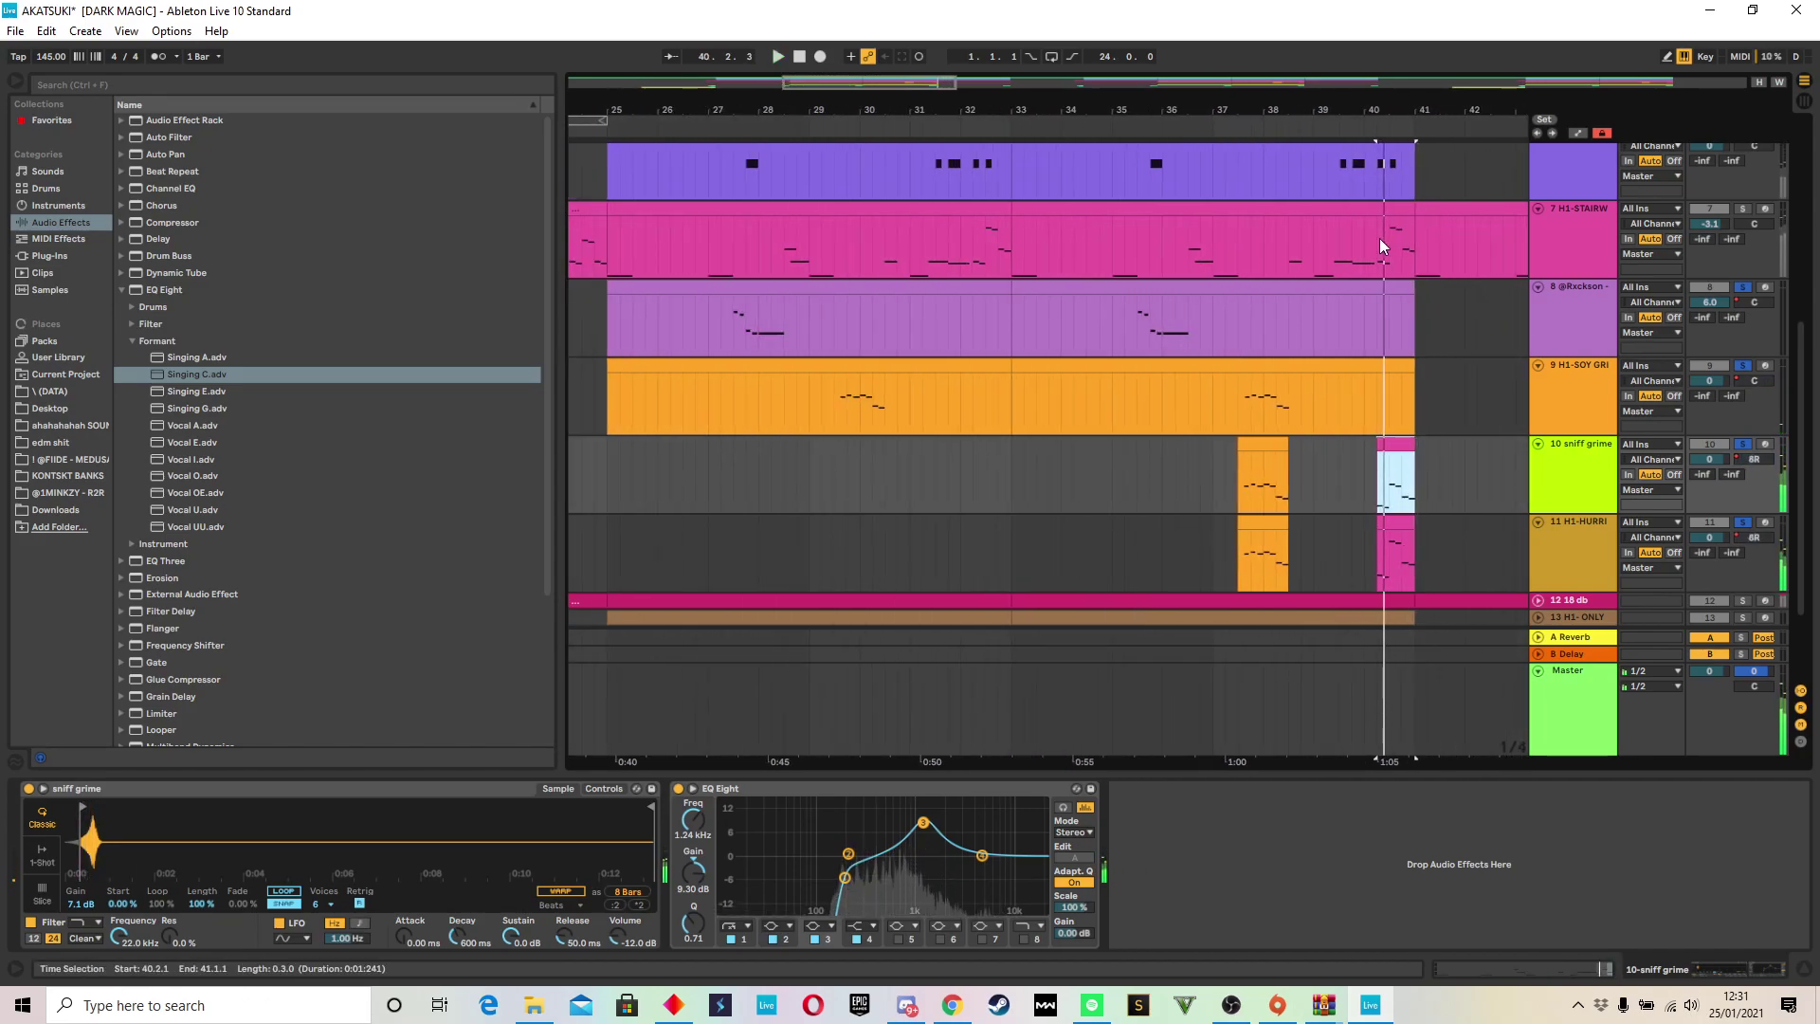
Step: Select and solo tracks 7 to 11 together and play them from bar 40.2
click(1583, 241)
shift+click(1583, 556)
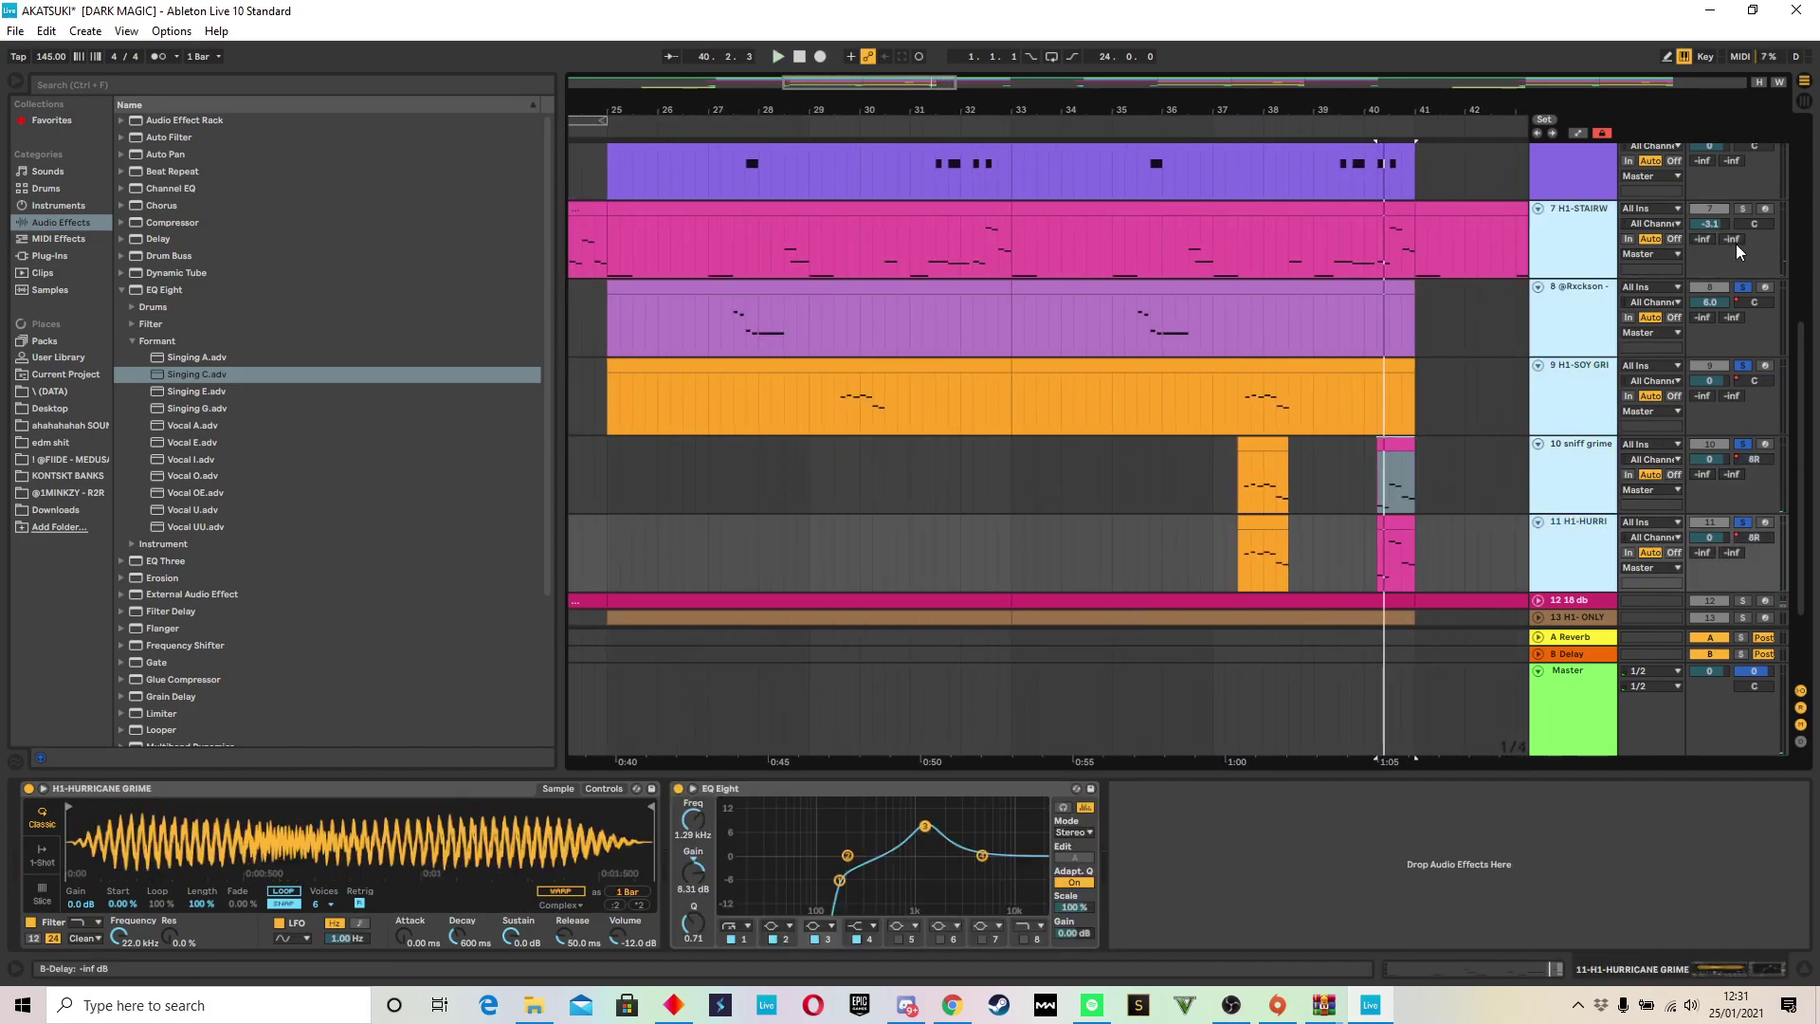
click(1740, 208)
key(space)
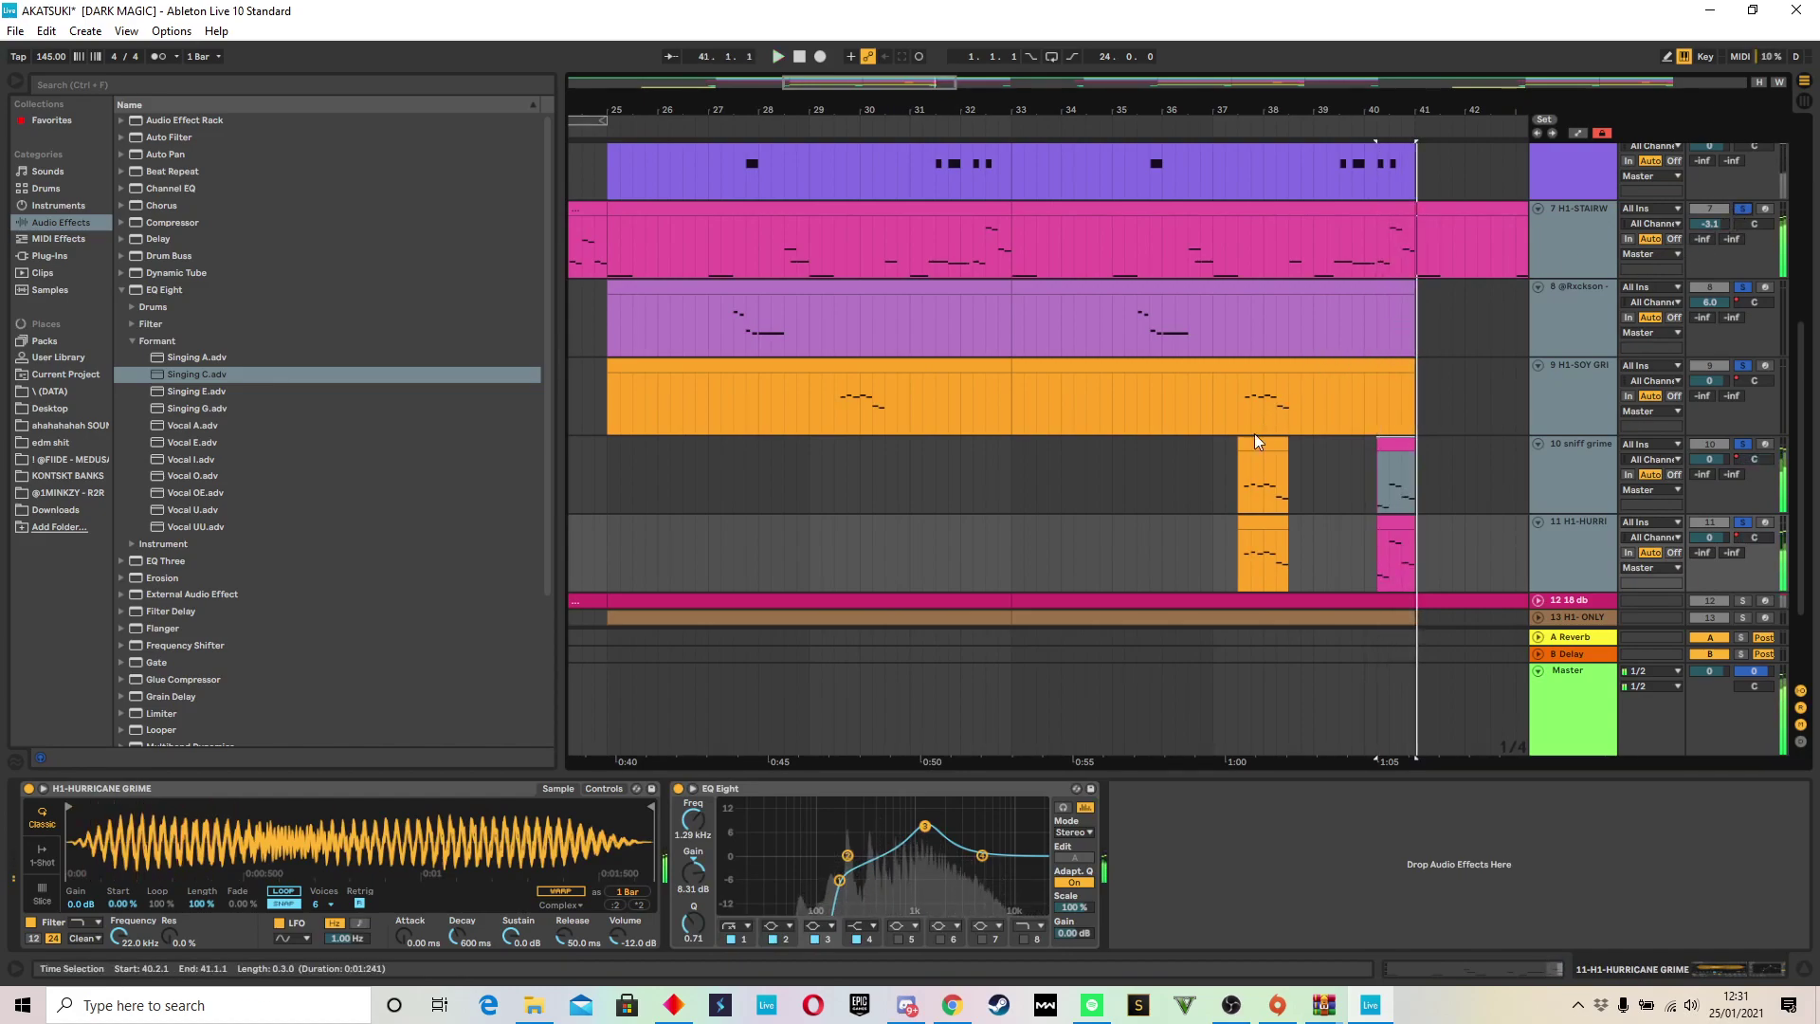
key(space)
Step: Play the soloed 808 layers from bar 37.3 of the Soy Grime track
click(1242, 383)
key(space)
key(space)
drag(1239, 112, 1259, 67)
key(minus)
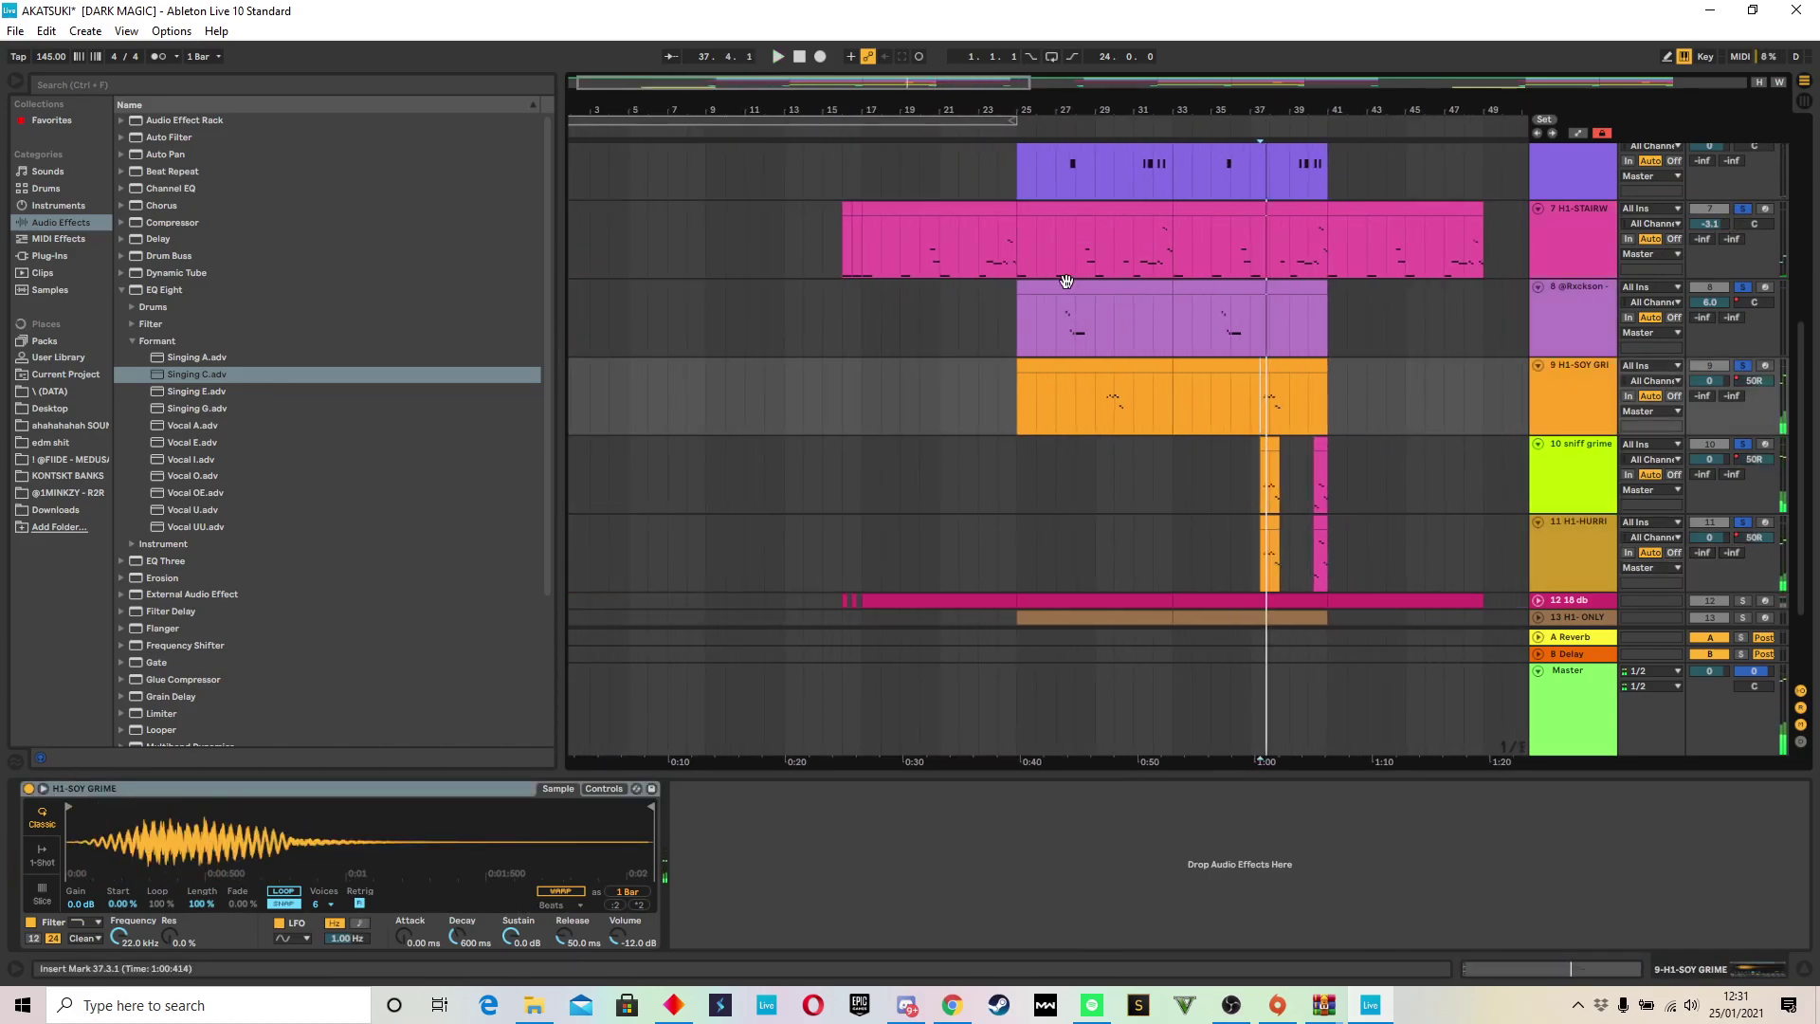
Step: Play the soloed 808 layers from the second Wraith 808 clip at bar 33, restarting at bar 35
click(1178, 287)
key(space)
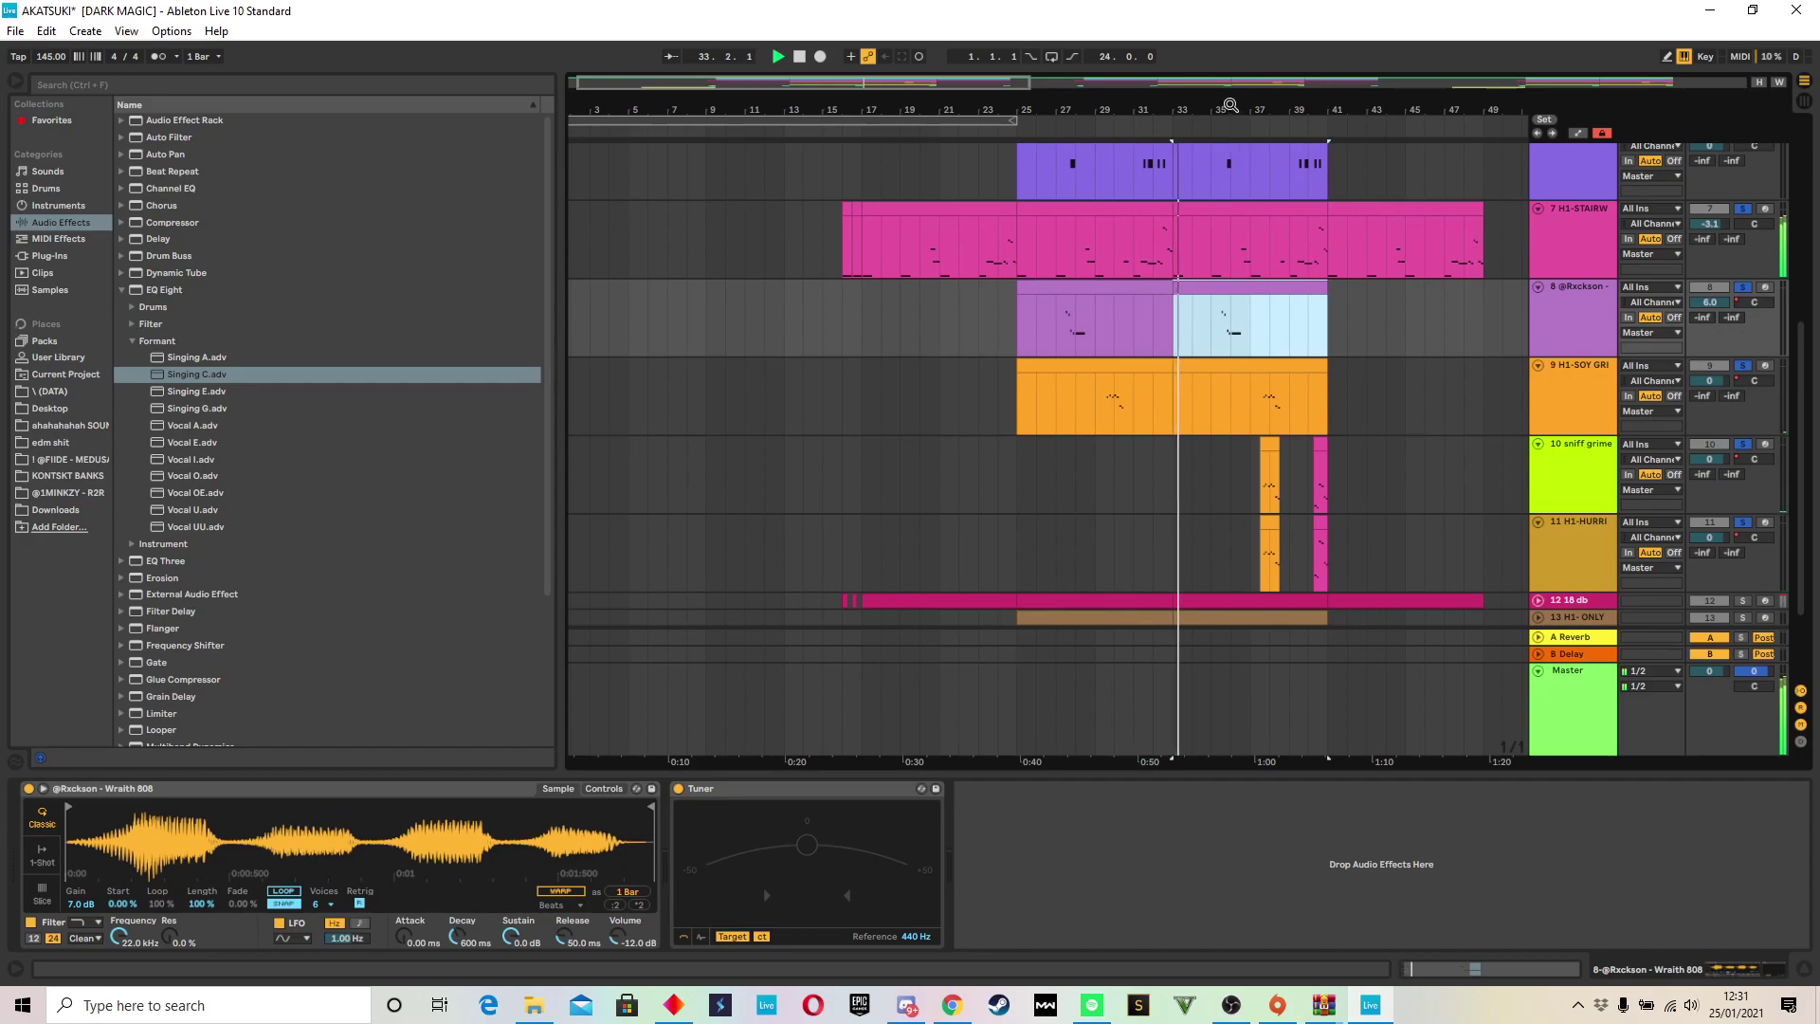
drag(1227, 108, 1200, 347)
click(1186, 337)
key(space)
key(space)
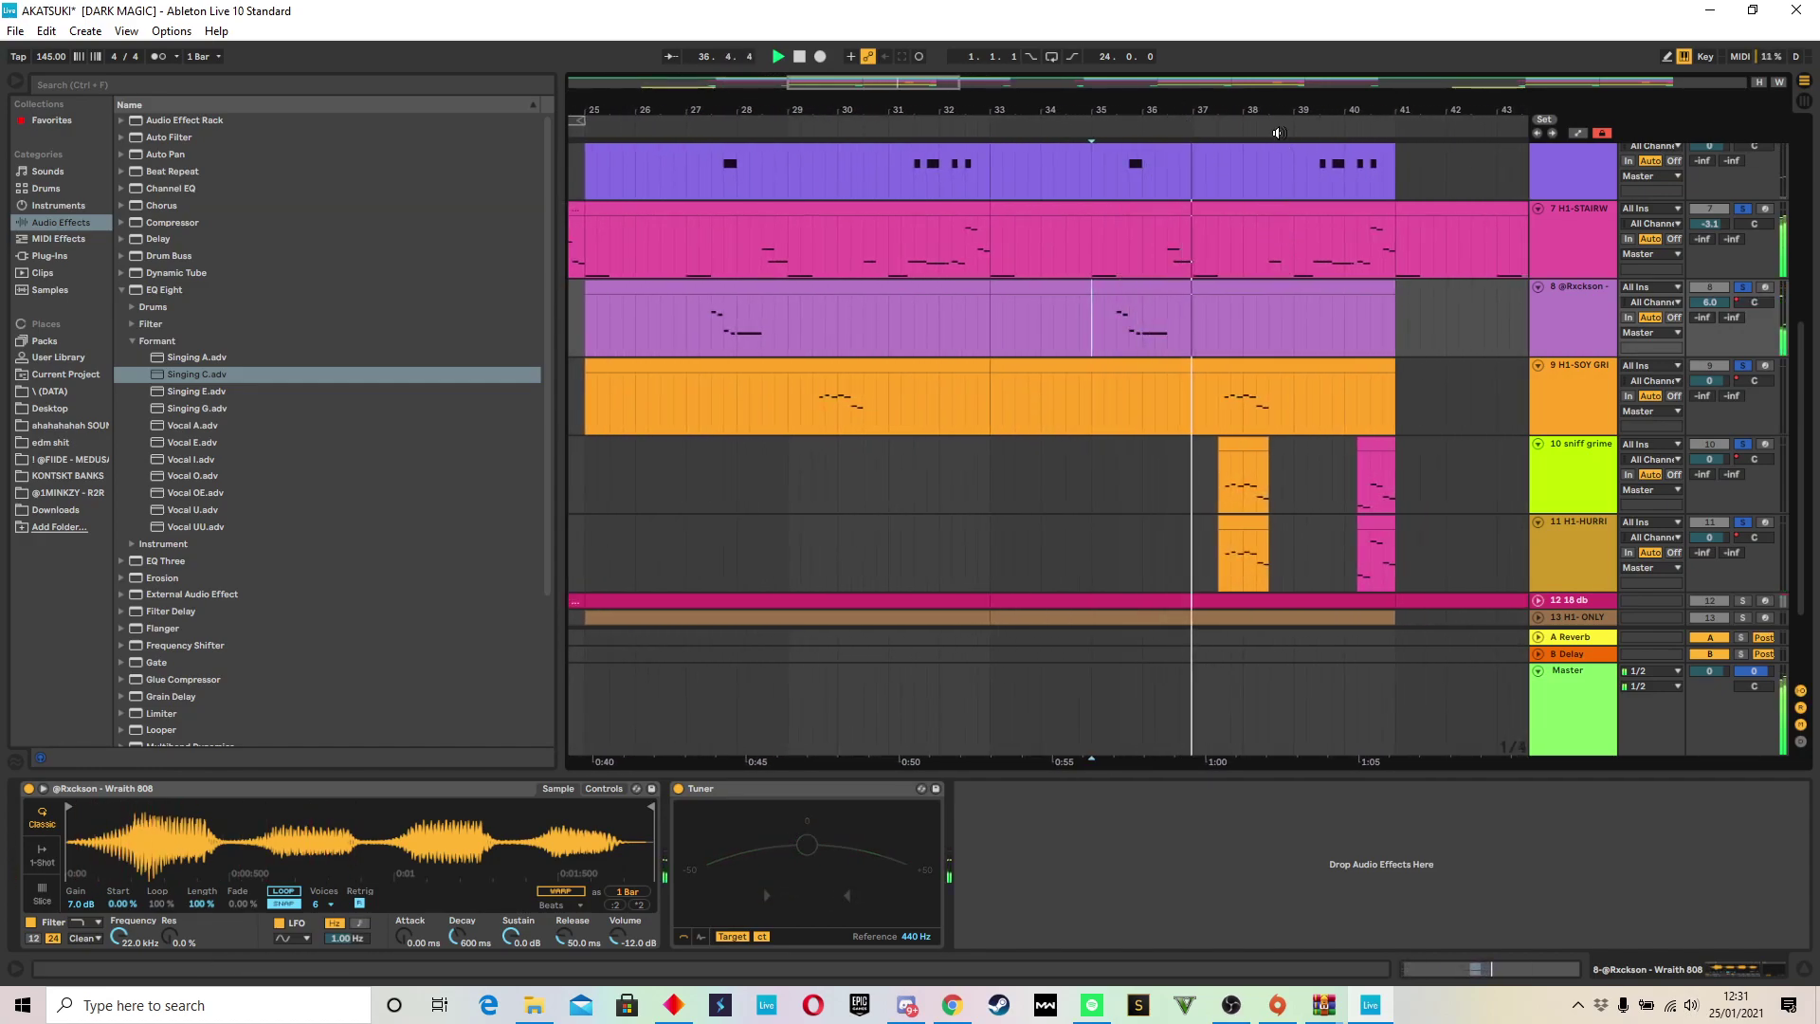
Step: Unfold and solo the 18 db track (track 12) and play its clip starting at bar 25
drag(1279, 109, 1221, 21)
scroll(1611, 399, down, 4)
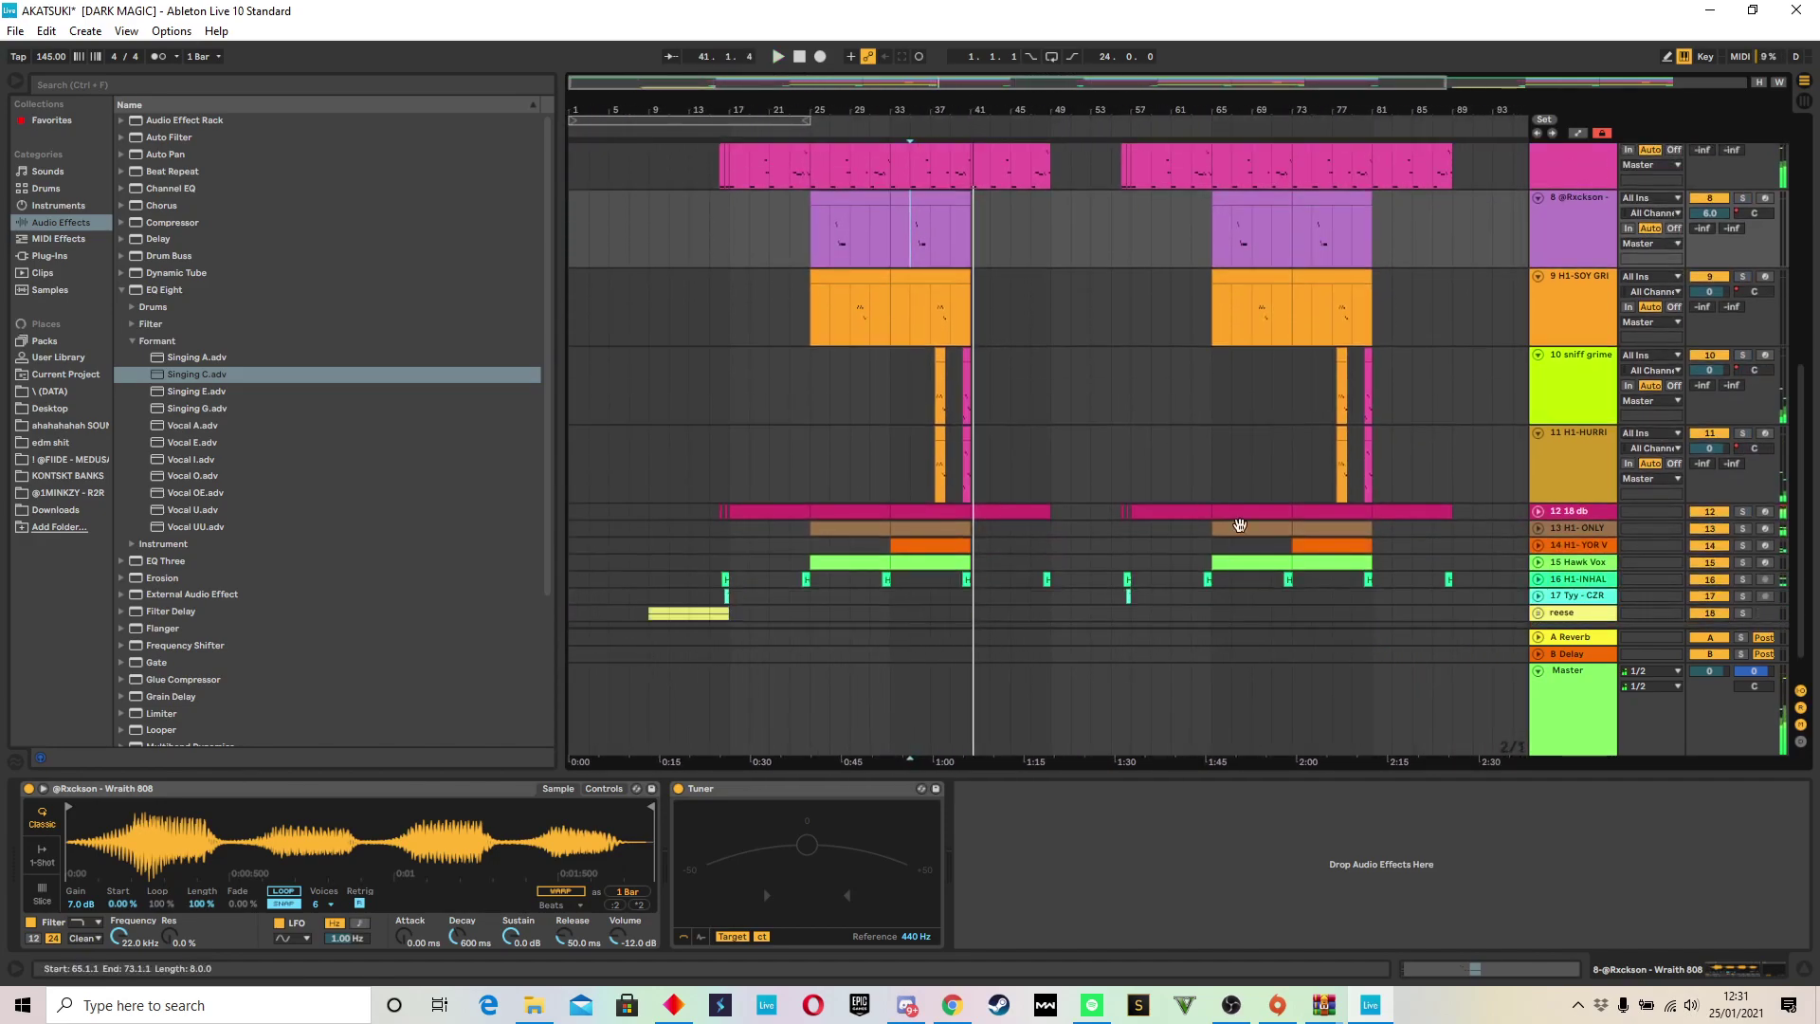
click(1536, 476)
click(768, 482)
click(830, 480)
click(1742, 477)
key(space)
drag(843, 108, 872, 209)
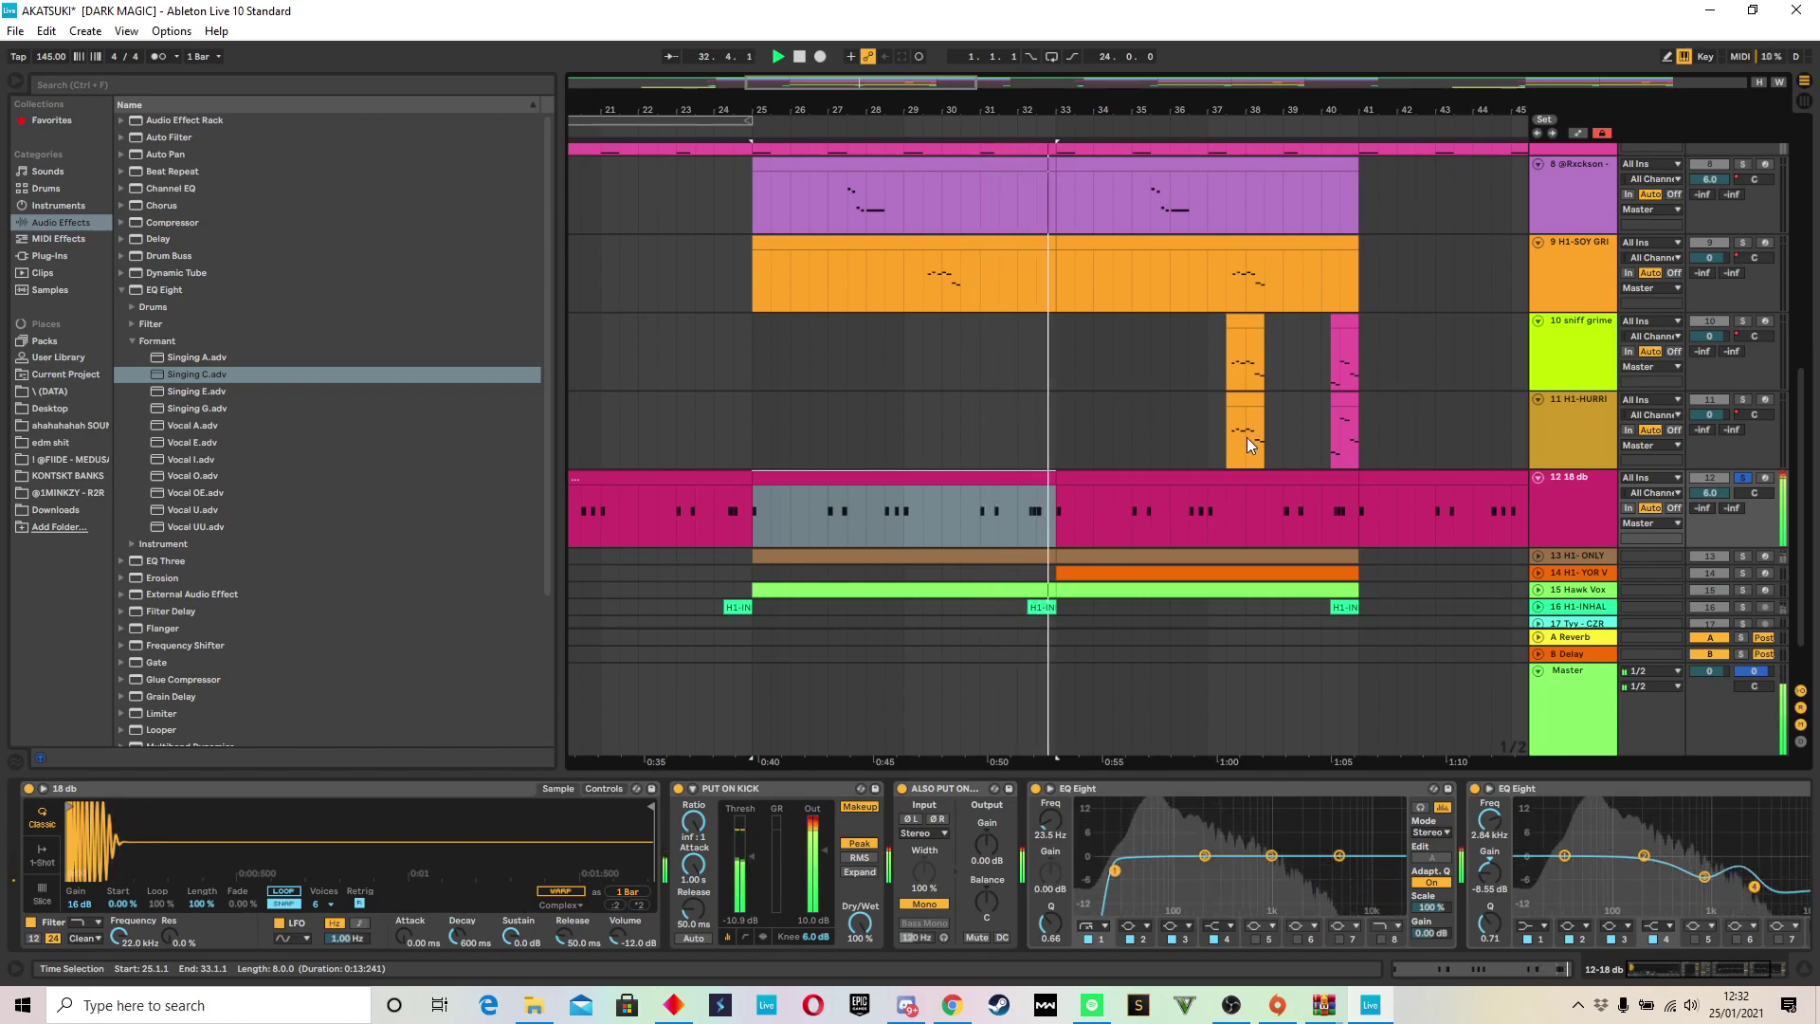
Step: Stop playback and open the notes of the 18 db clip at bar 25
scroll(1135, 396, down, 2)
click(990, 413)
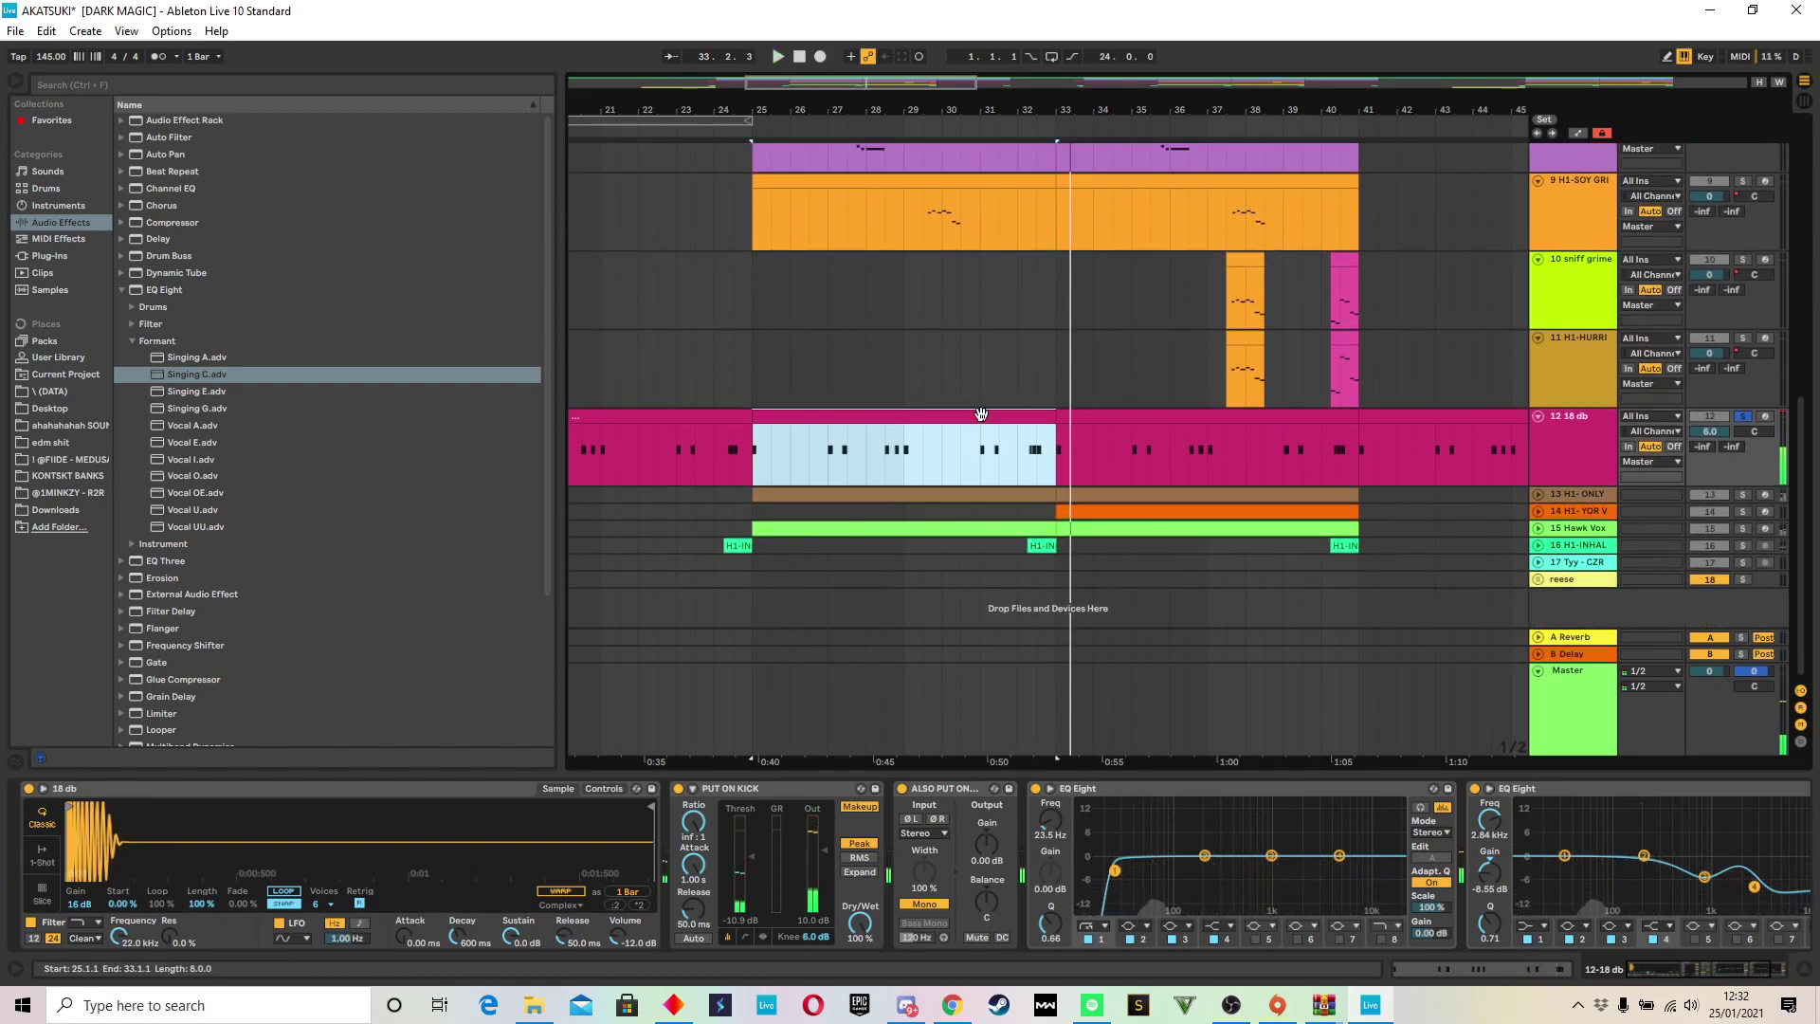
double_click(838, 410)
drag(233, 745, 293, 745)
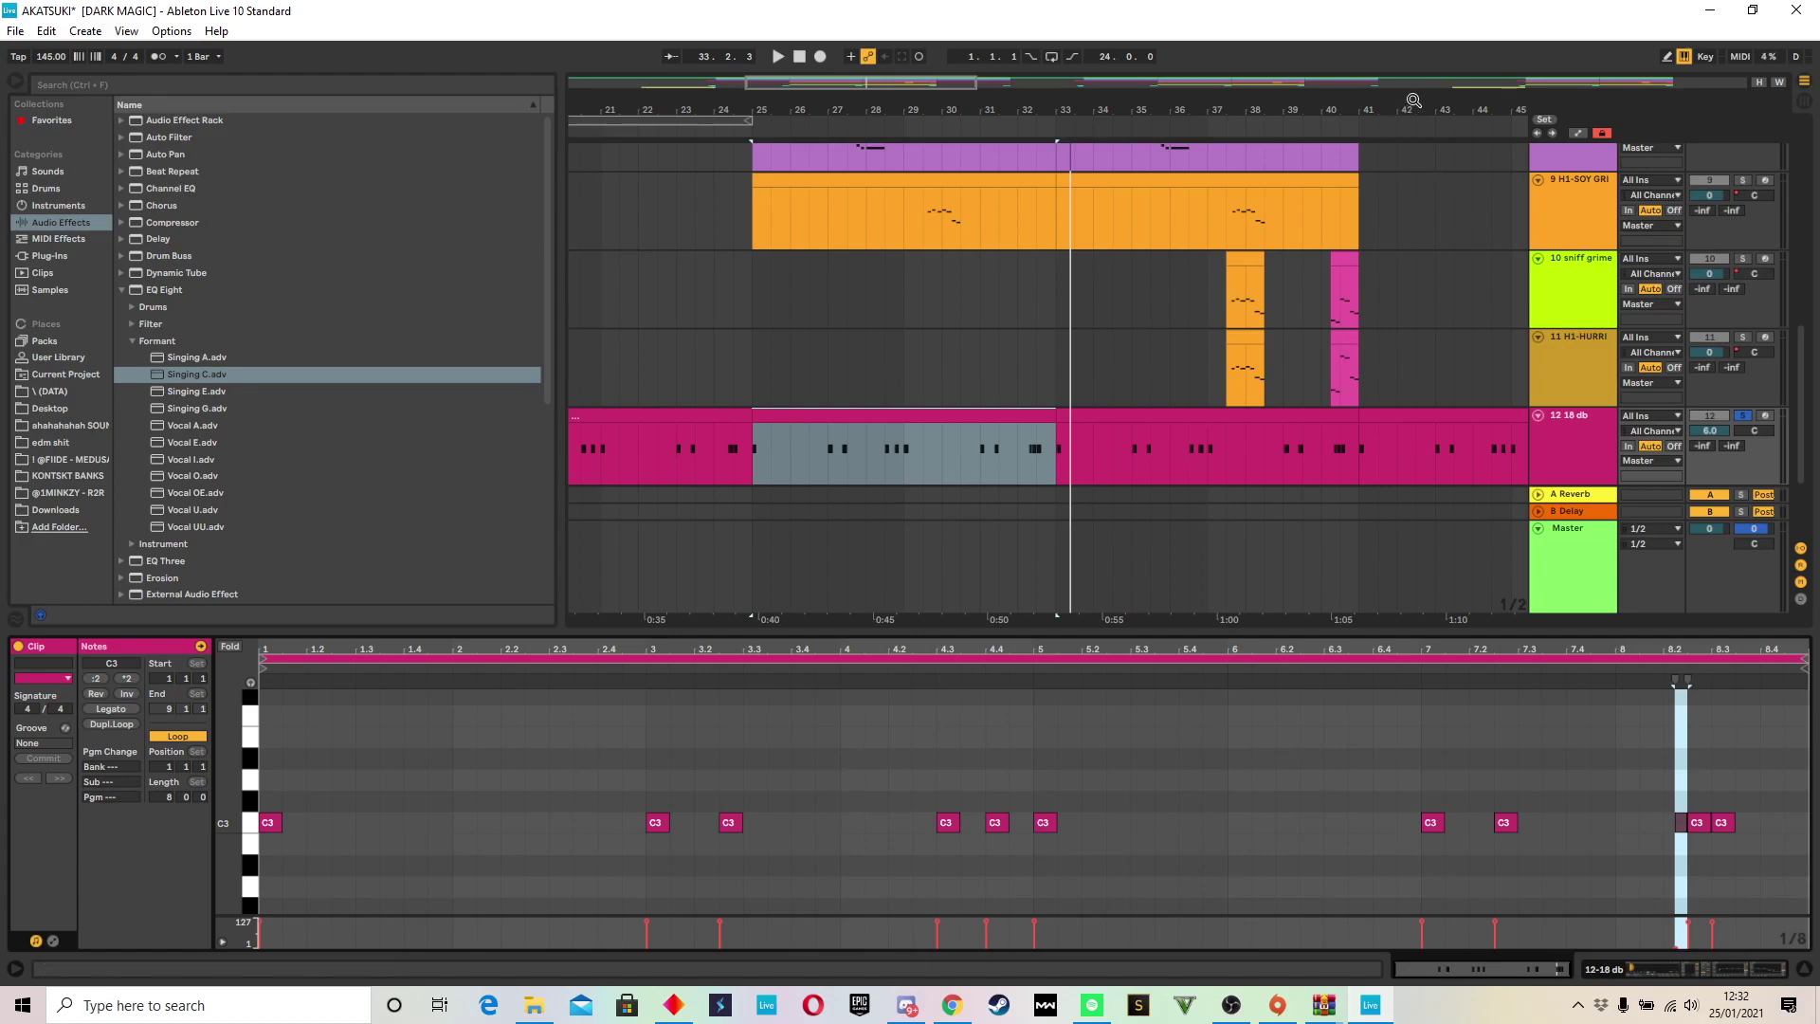
Step: Look over the whole arrangement to compare the drum and 808 patterns with the 18 db track
drag(1413, 100, 873, 110)
scroll(775, 243, up, 5)
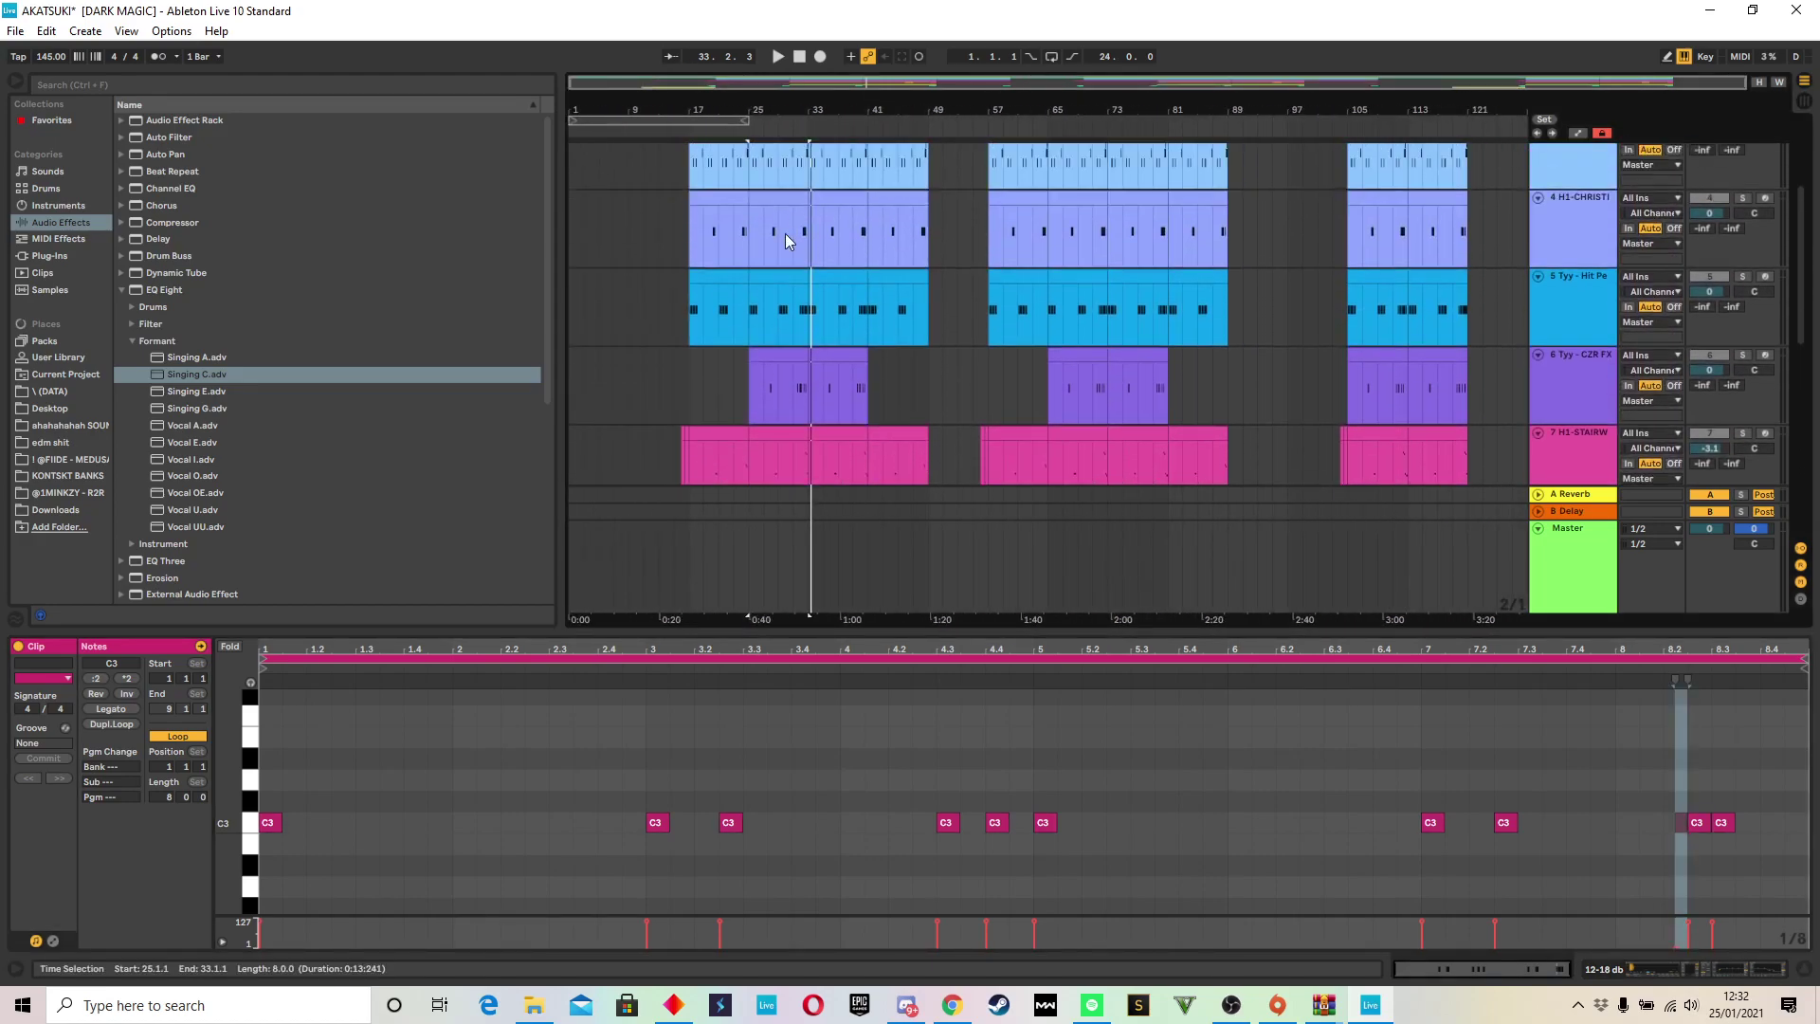
scroll(782, 379, down, 2)
scroll(798, 248, up, 2)
scroll(800, 286, down, 3)
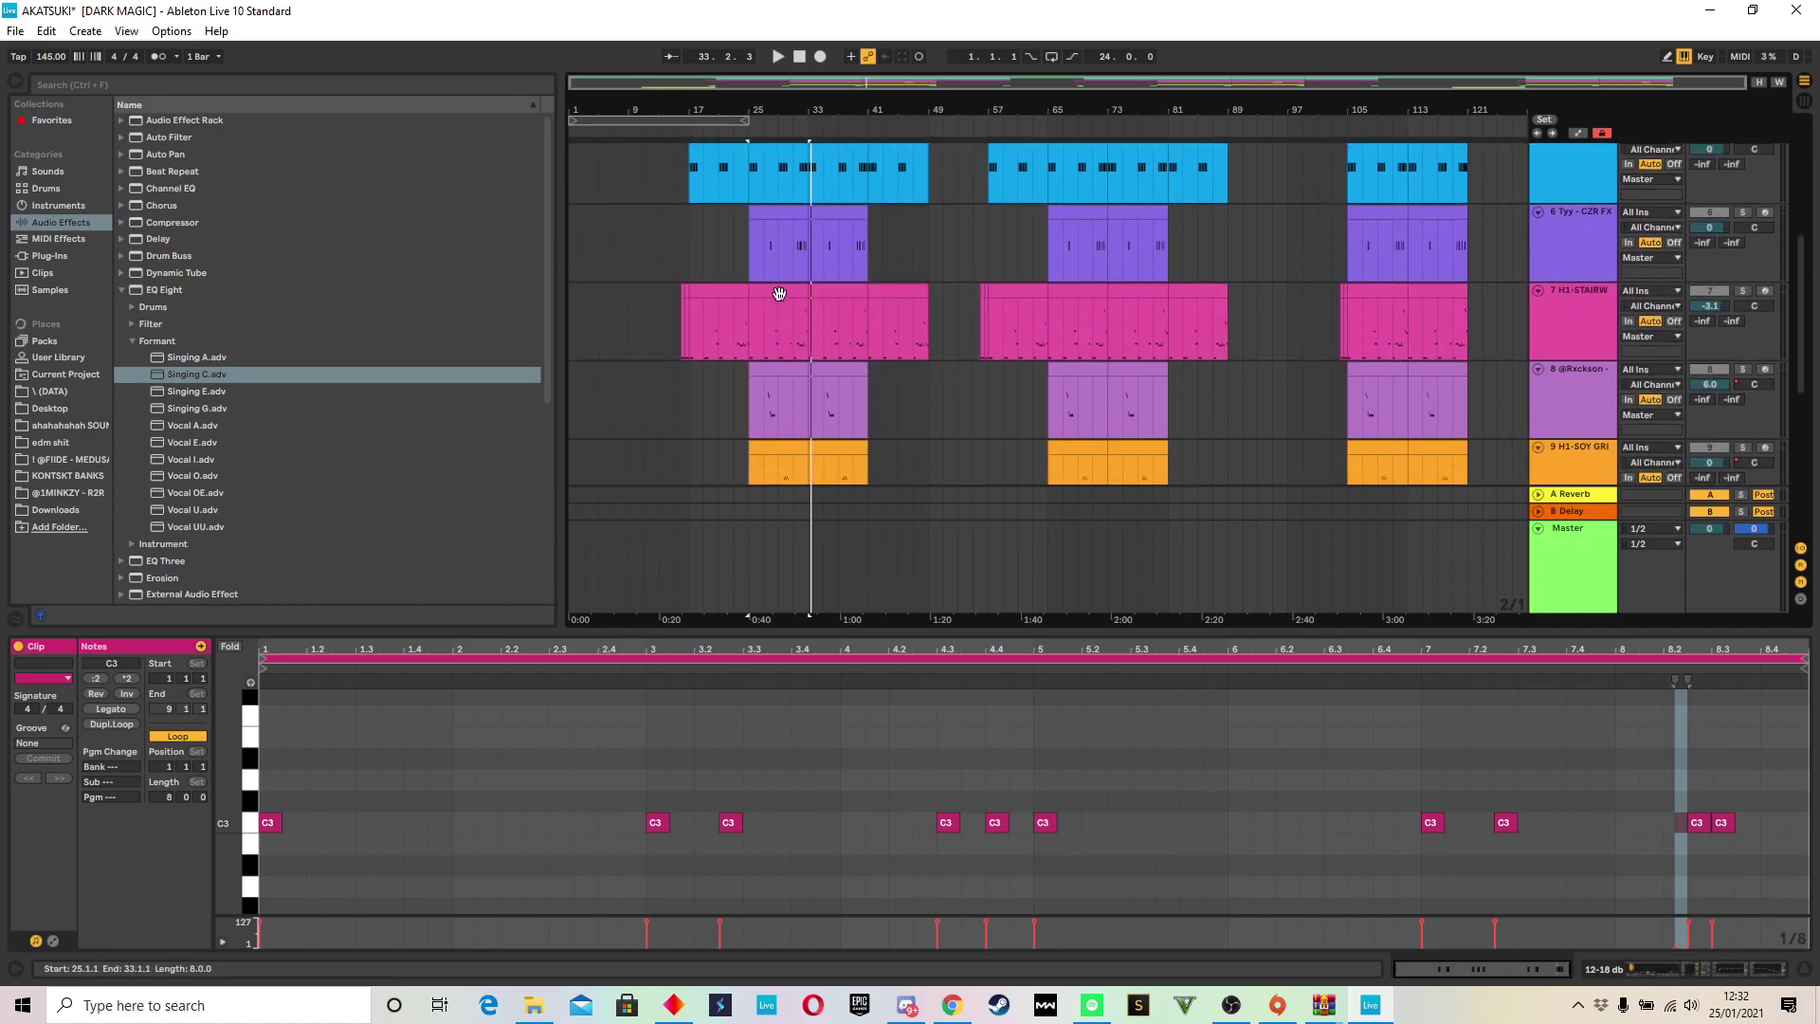
scroll(780, 294, down, 6)
scroll(806, 360, up, 2)
scroll(843, 332, down, 2)
drag(760, 109, 759, 228)
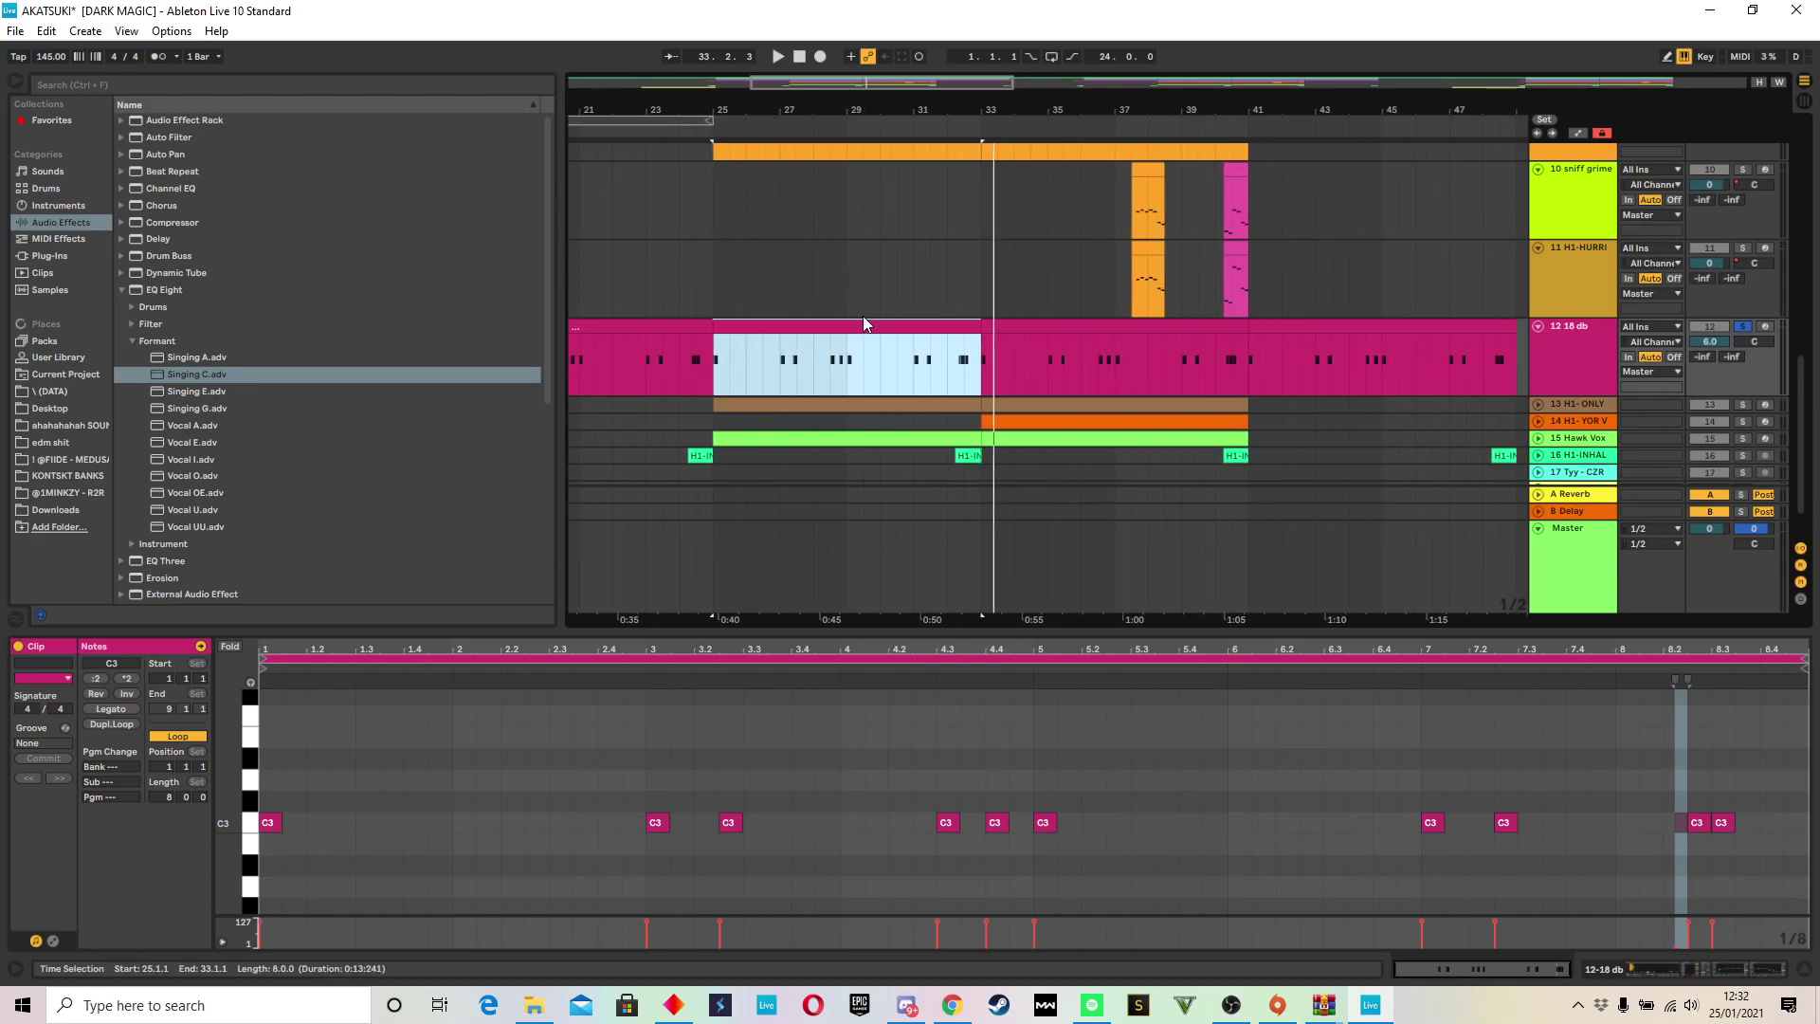
Step: Unfold the H1-ONLY NOW VOX track (track 13) and place the insert marker at bar 31 in it
click(1537, 406)
mouse_move(890, 109)
mouse_down()
mouse_move(891, 68)
mouse_move(904, 147)
mouse_move(911, 128)
mouse_up()
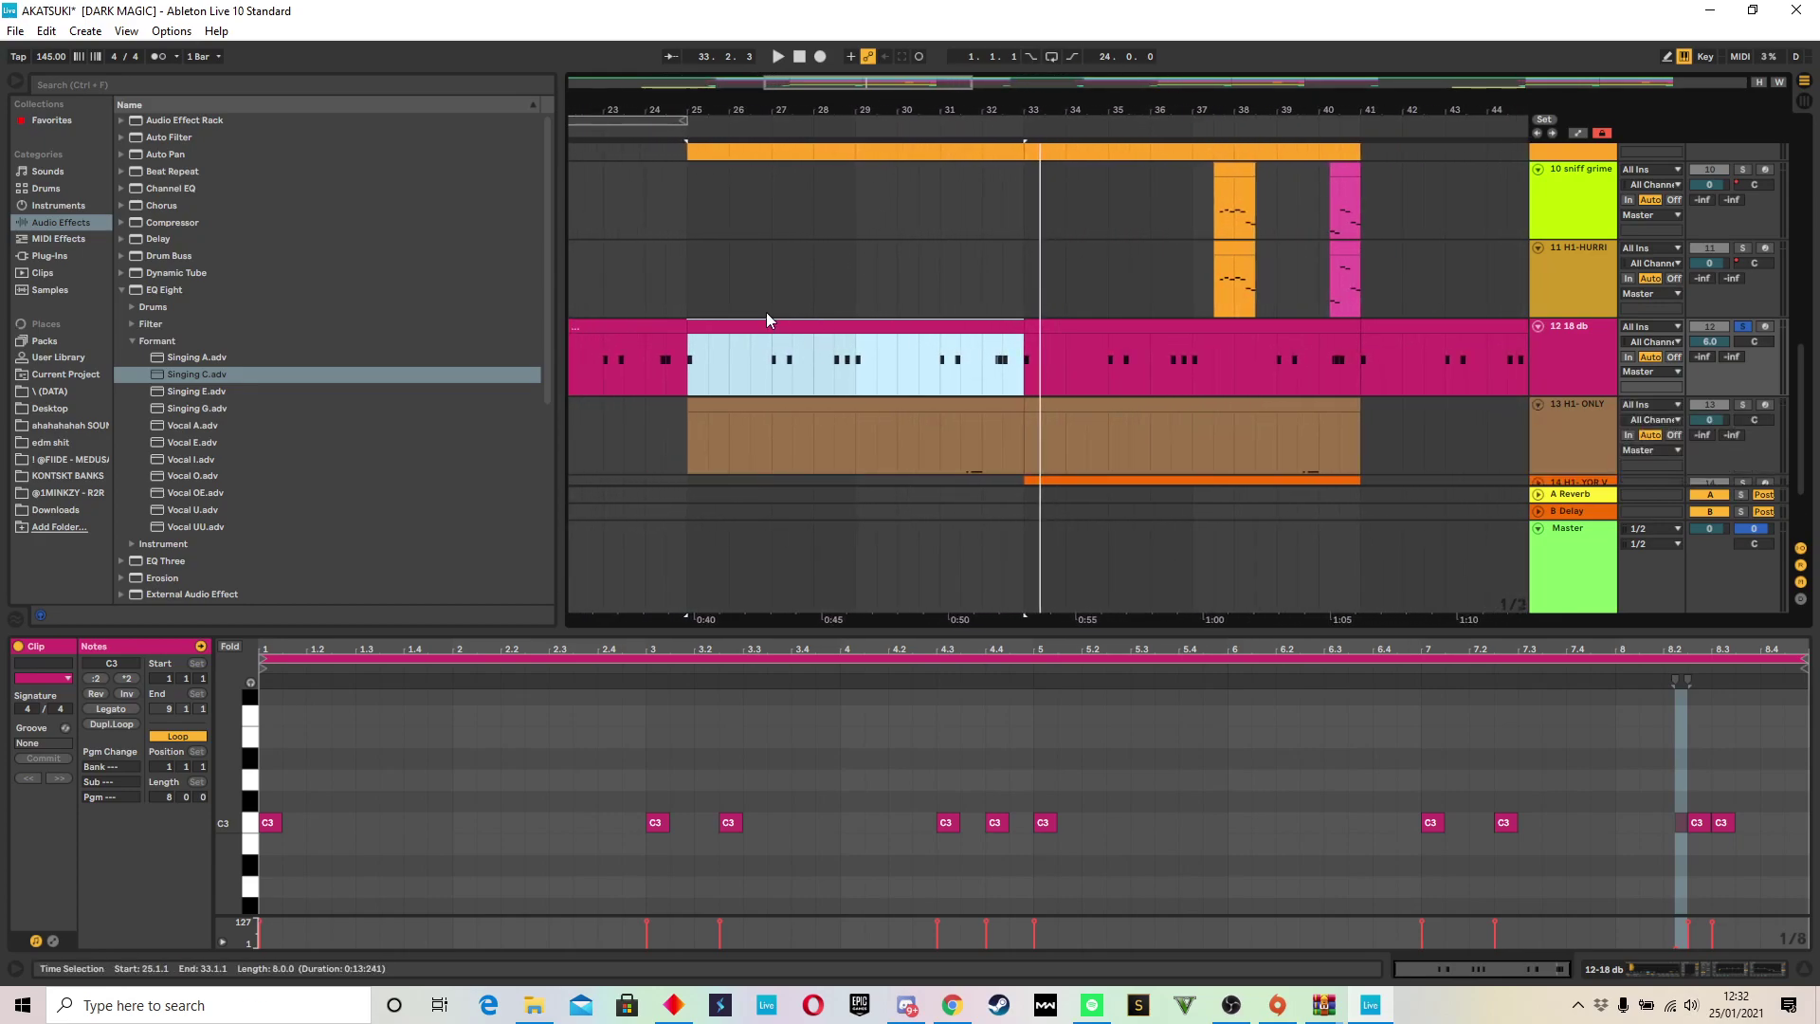
mouse_move(785, 108)
mouse_down()
mouse_move(779, 59)
mouse_move(819, 104)
mouse_move(882, 121)
mouse_move(879, 152)
mouse_up()
scroll(790, 286, down, 1)
click(870, 372)
Step: Select and solo the vox tracks 13 to 15 and play the Hawk Vox clip from bar 25
click(1599, 412)
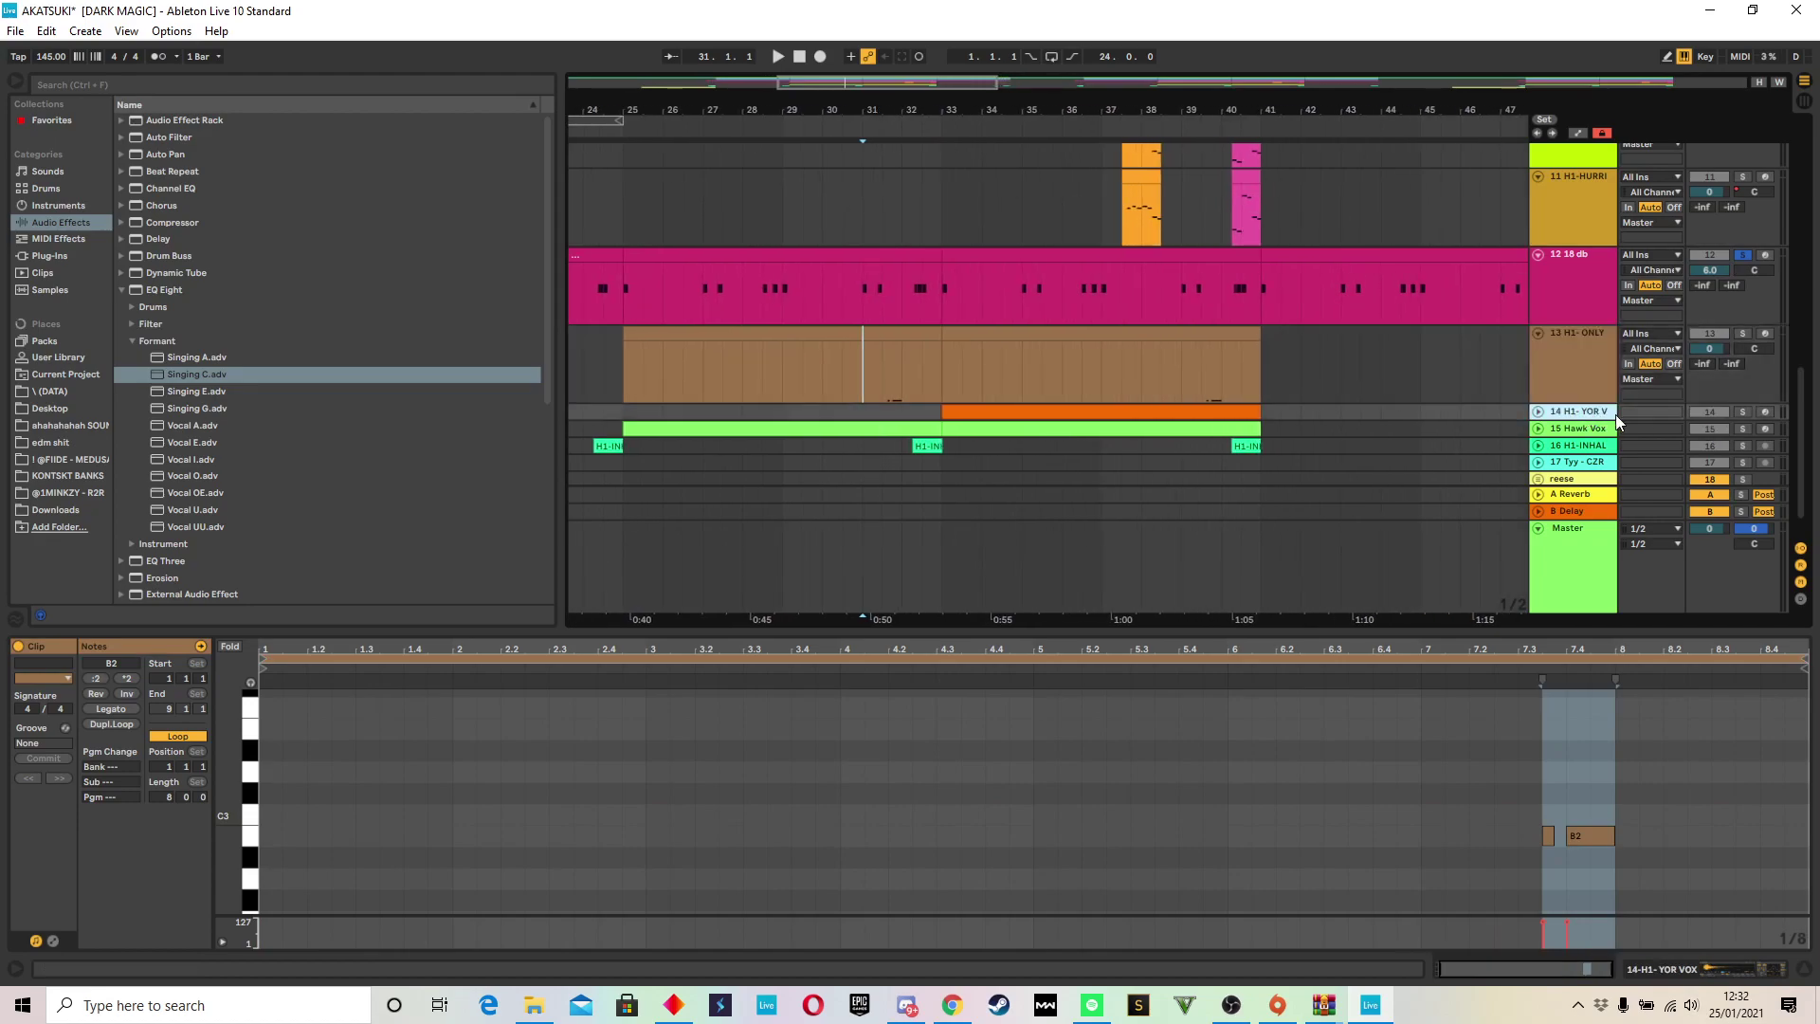
click(1568, 431)
shift+click(1584, 385)
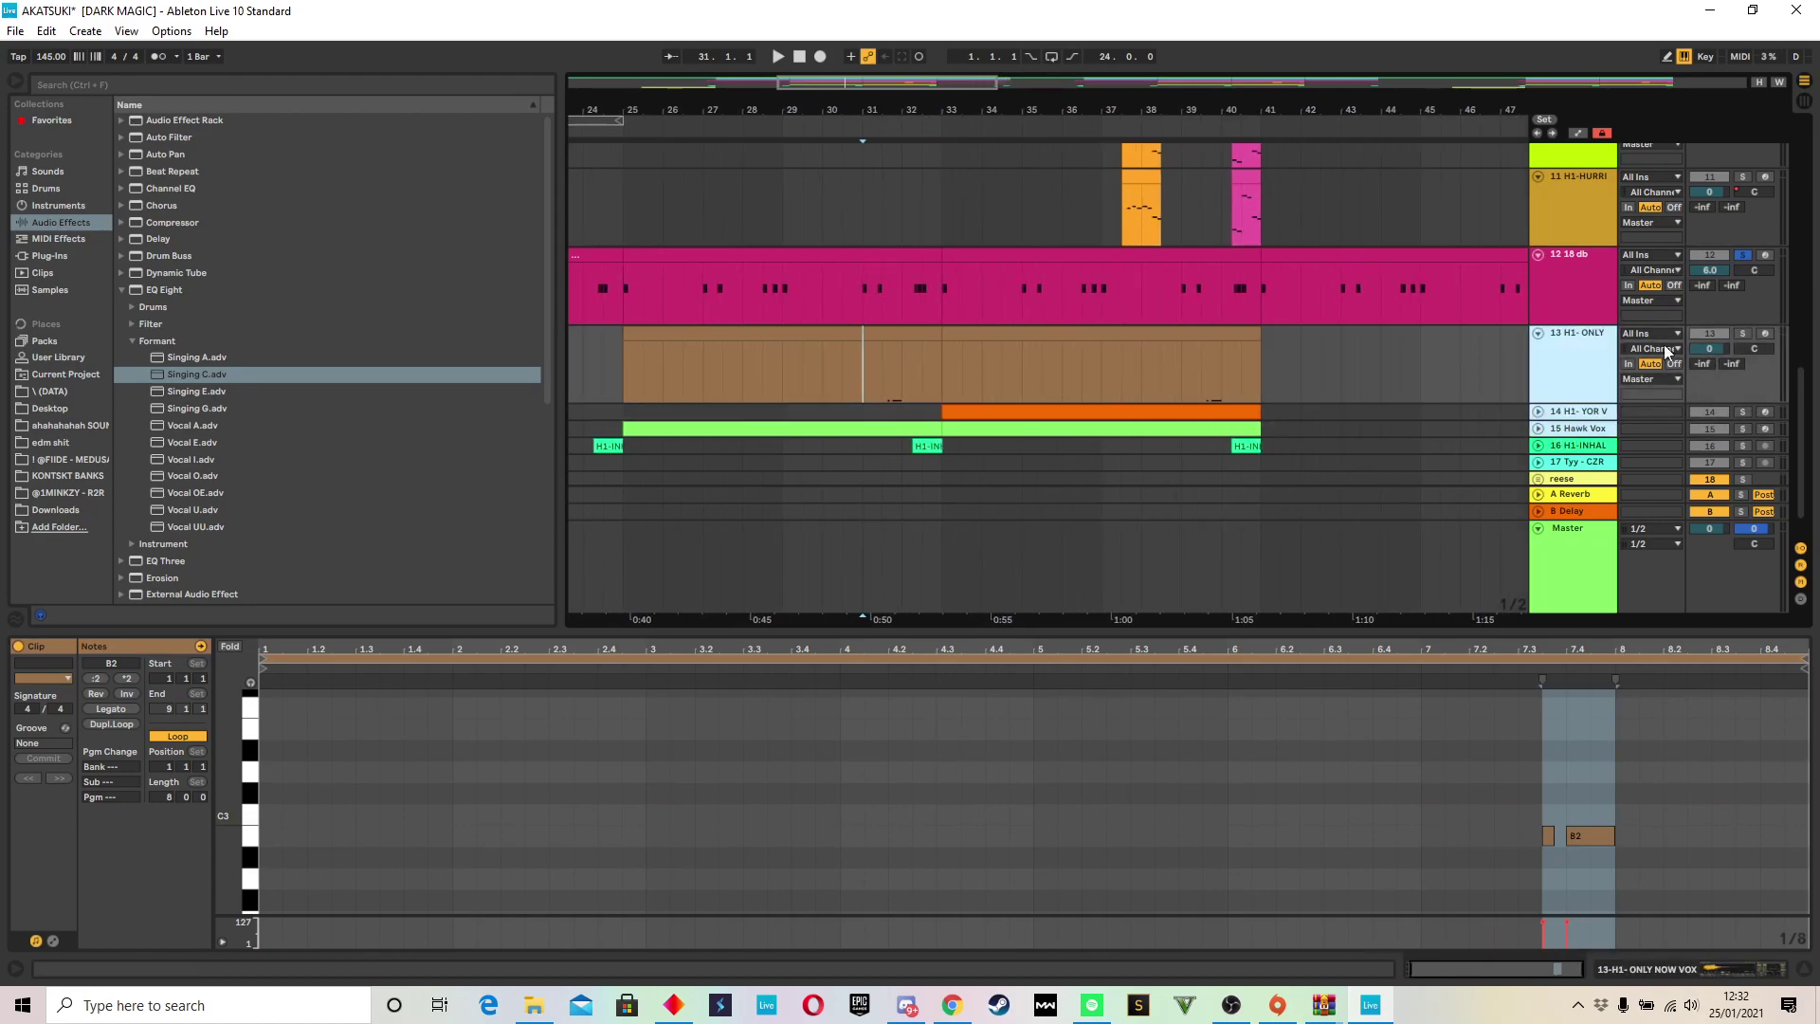
click(759, 429)
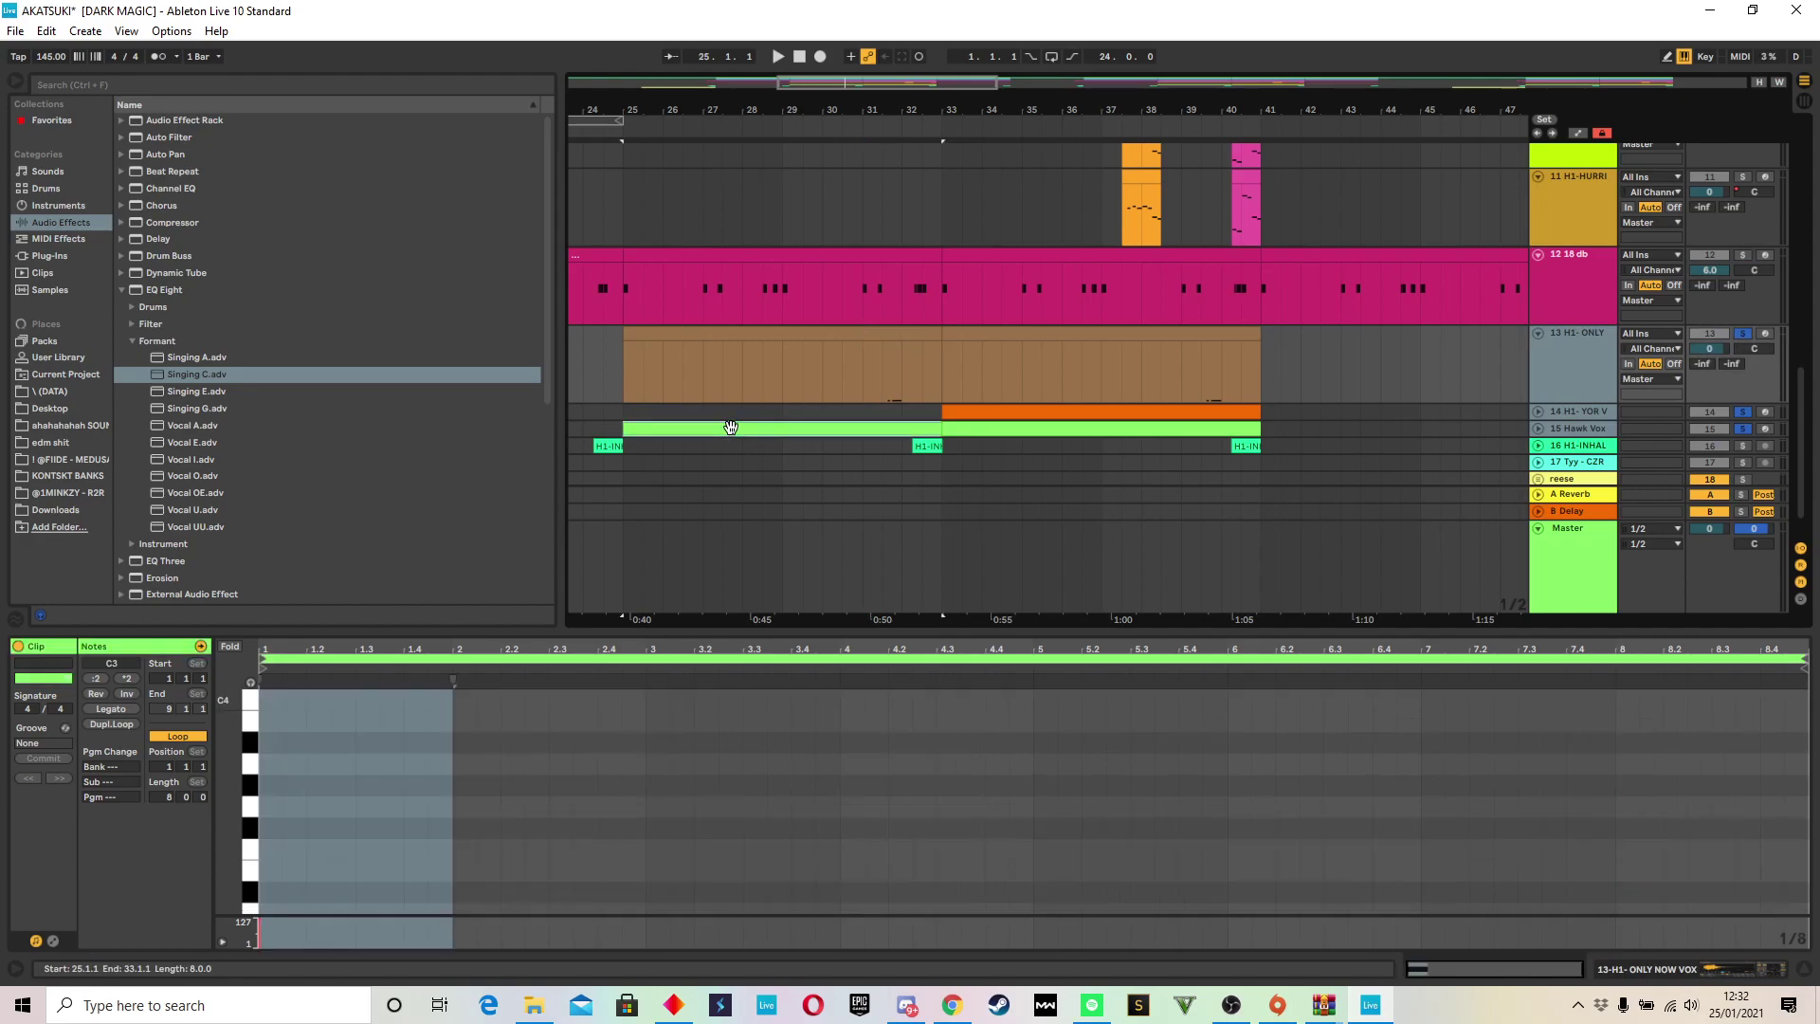
click(1562, 431)
key(space)
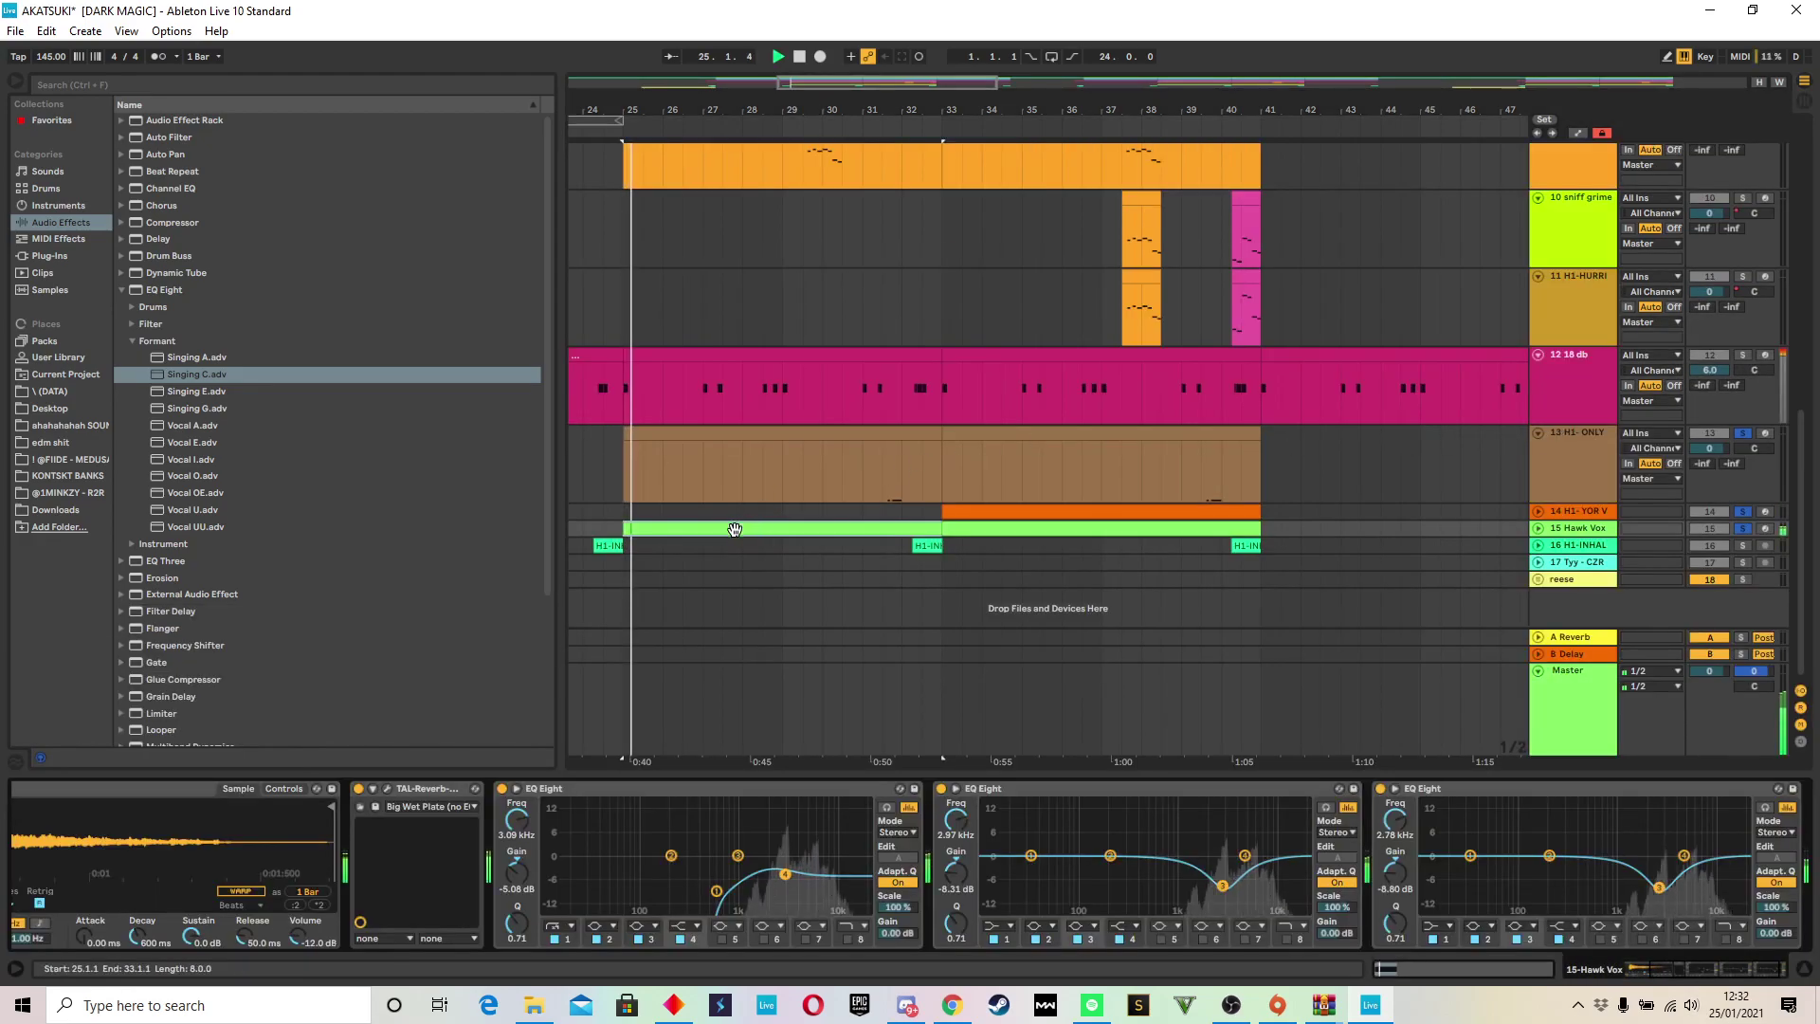
Step: Play the H1-ONLY NOW VOX notes from bar 31.3 and their repeat from bar 39.3
click(883, 476)
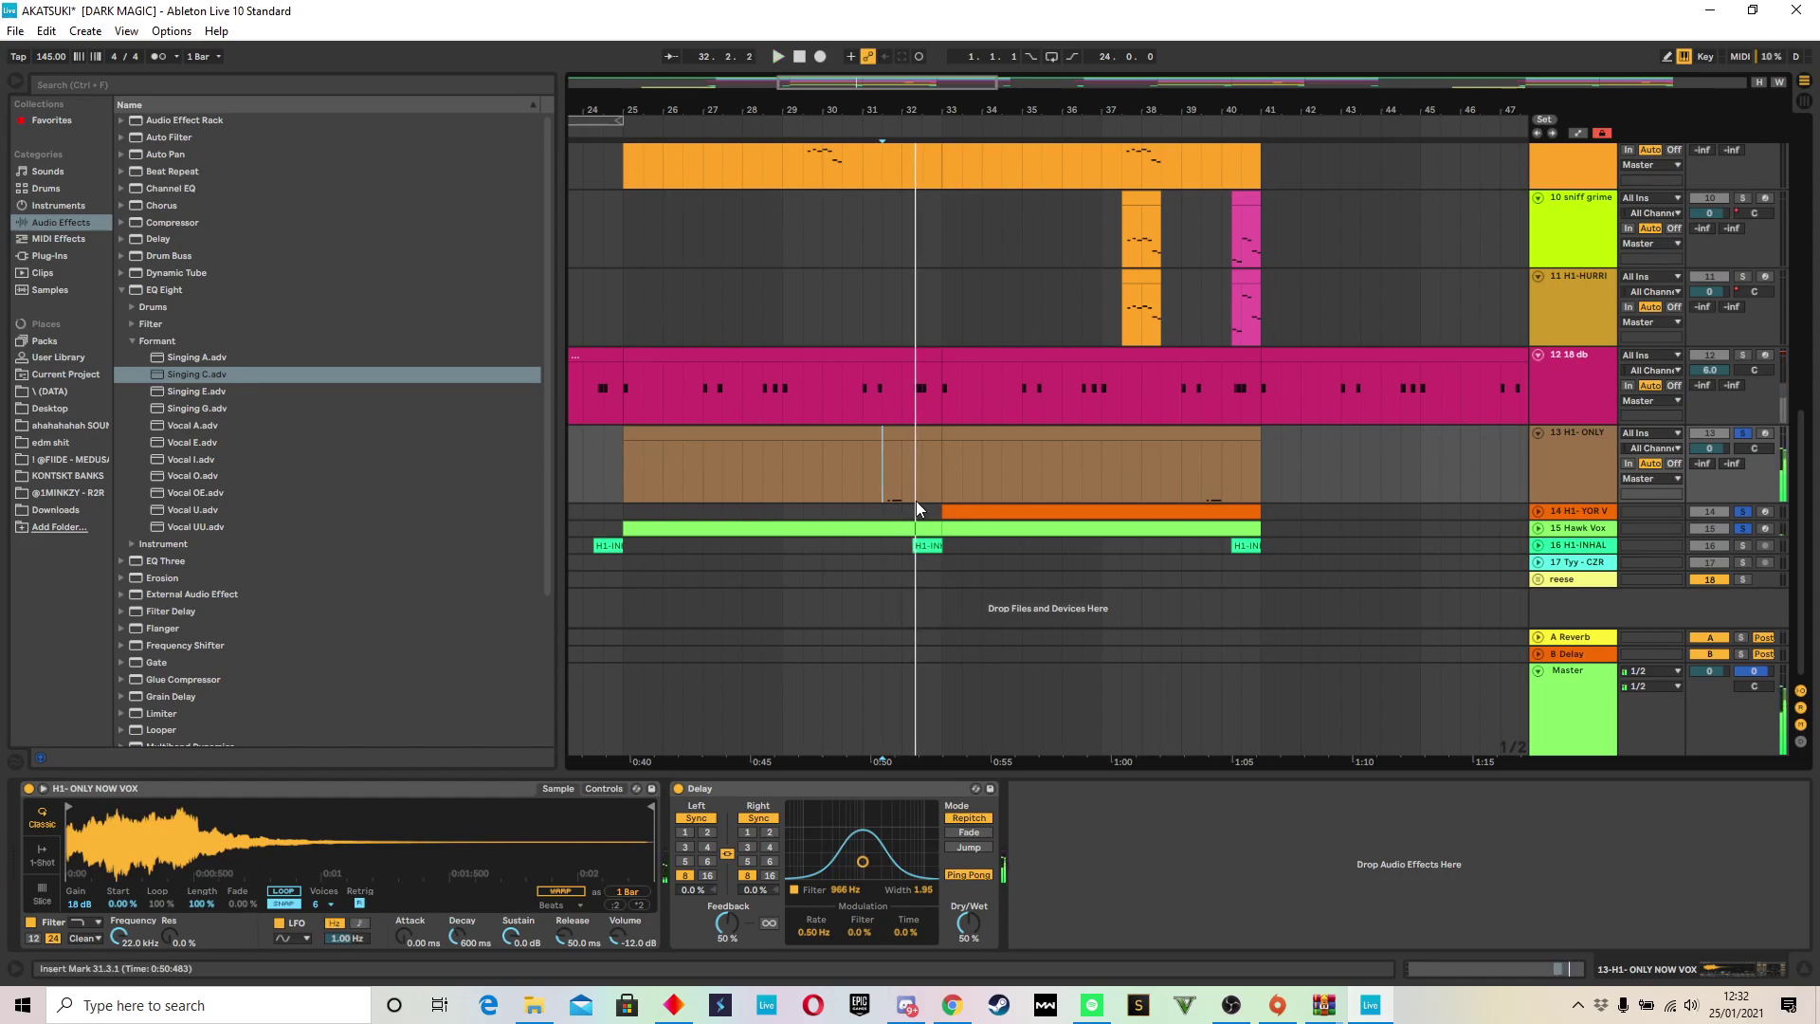
drag(897, 115, 893, 463)
click(897, 455)
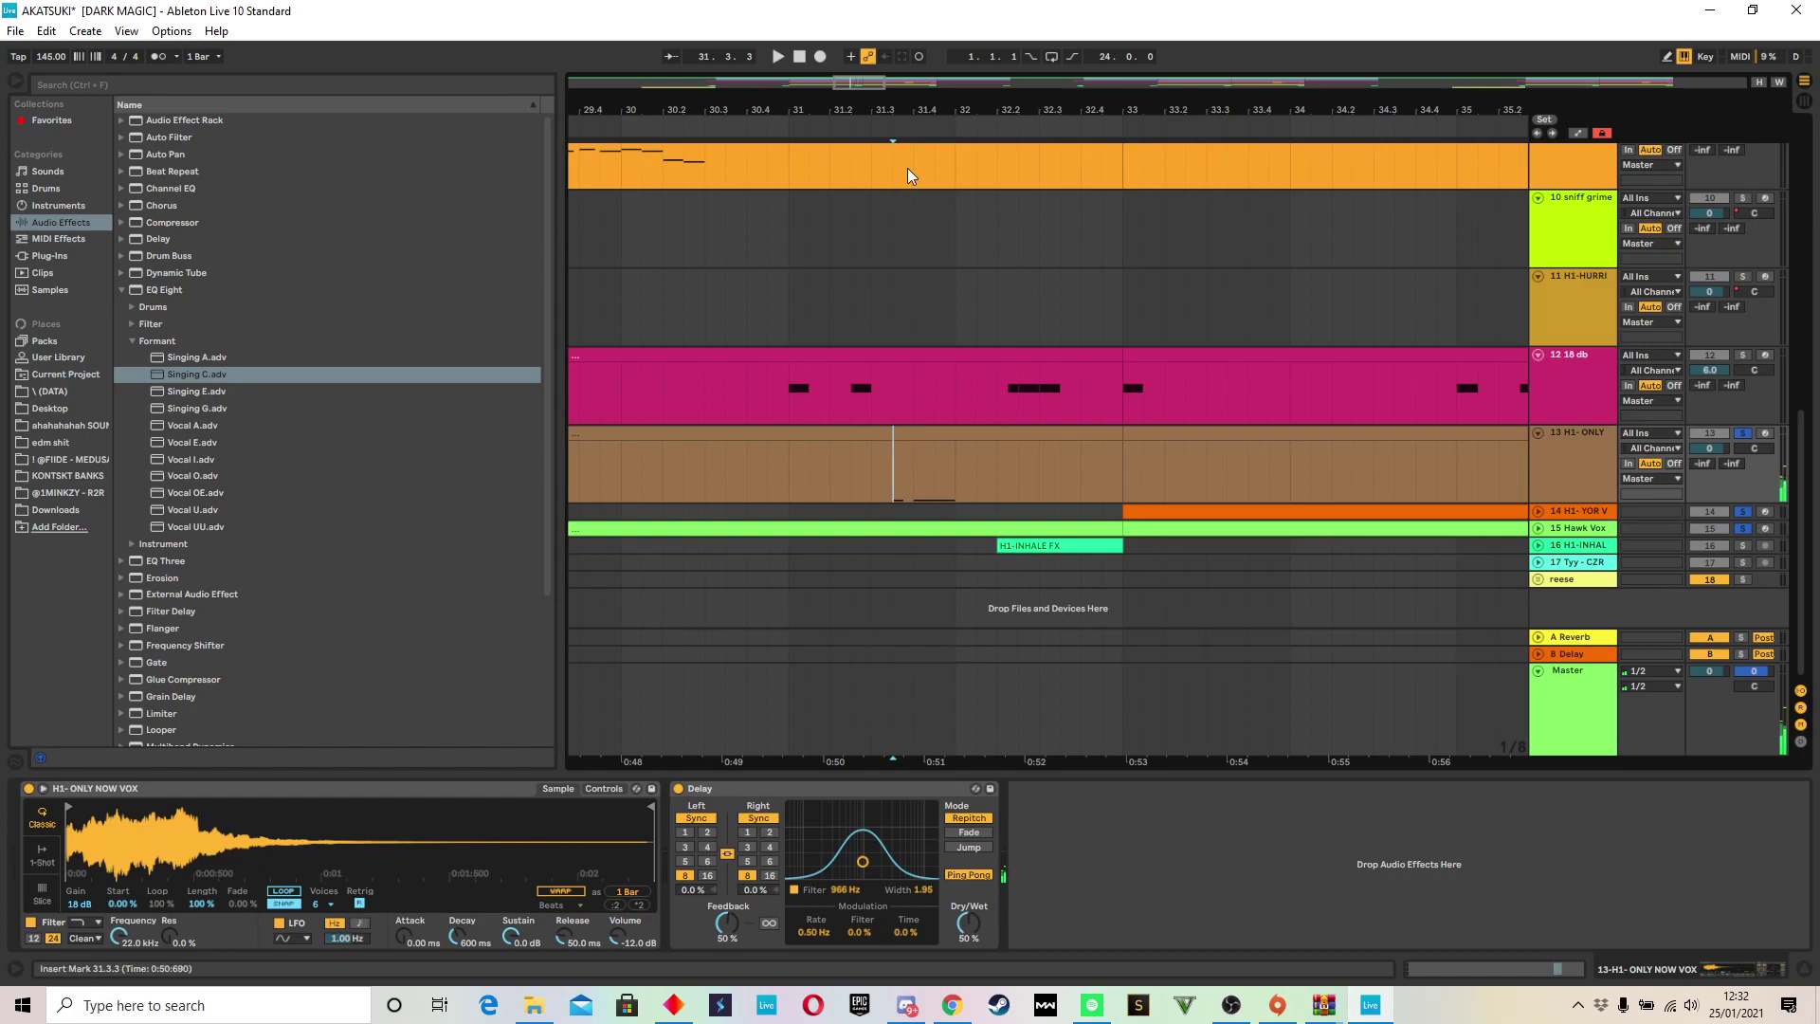
drag(896, 102, 787, 295)
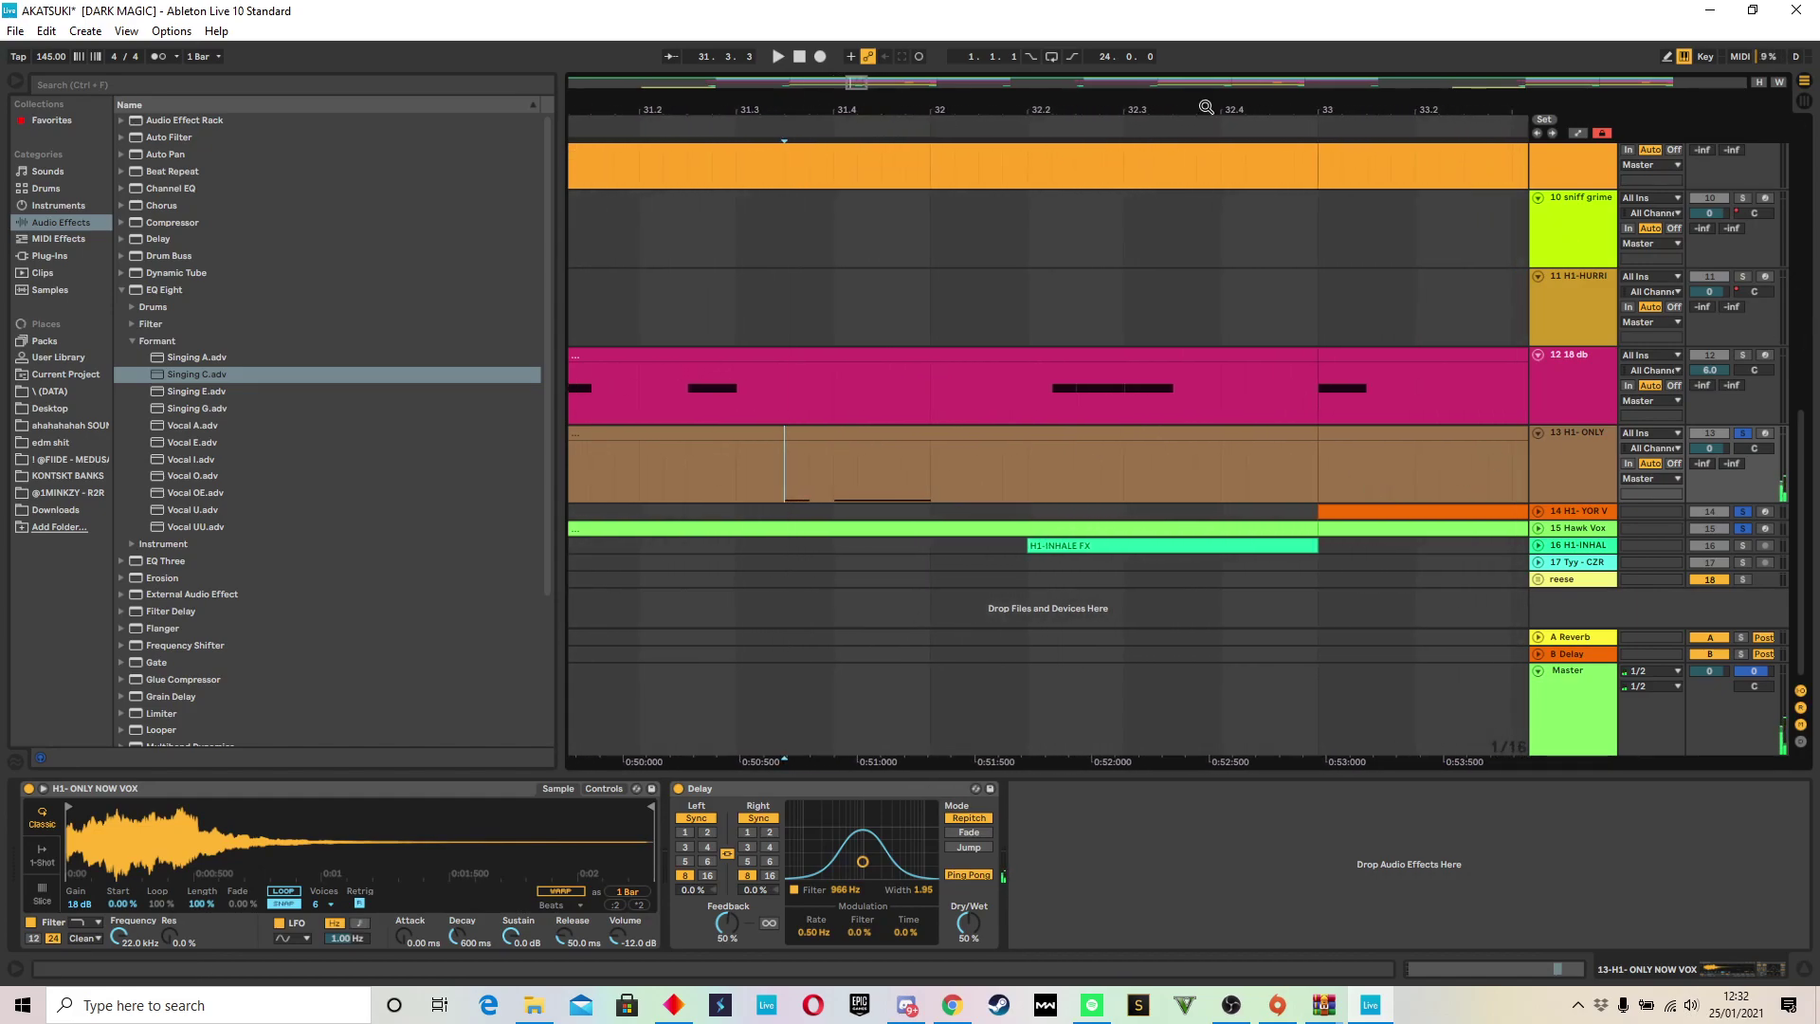
drag(1124, 104, 879, 57)
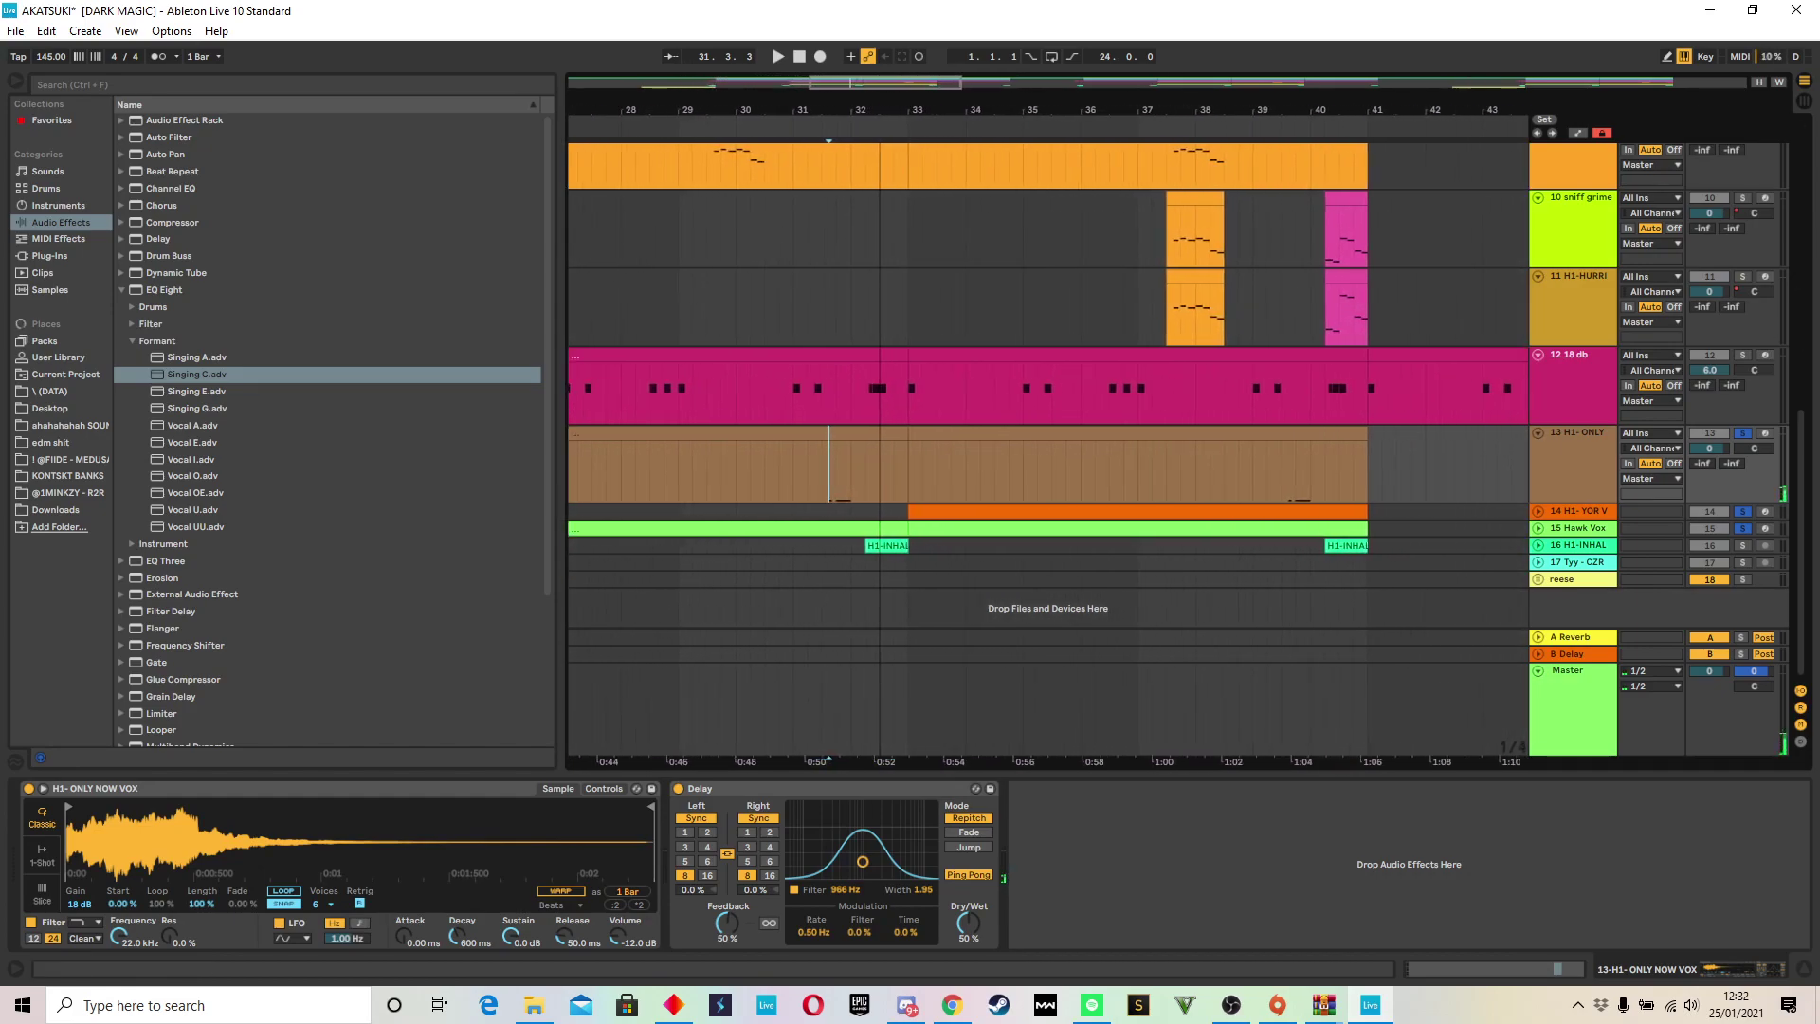
click(1283, 474)
Step: Unfold the H1-YOR VOX track (track 14), play its notes from bar 35.3, and move the insert marker to bar 39.2
click(1538, 511)
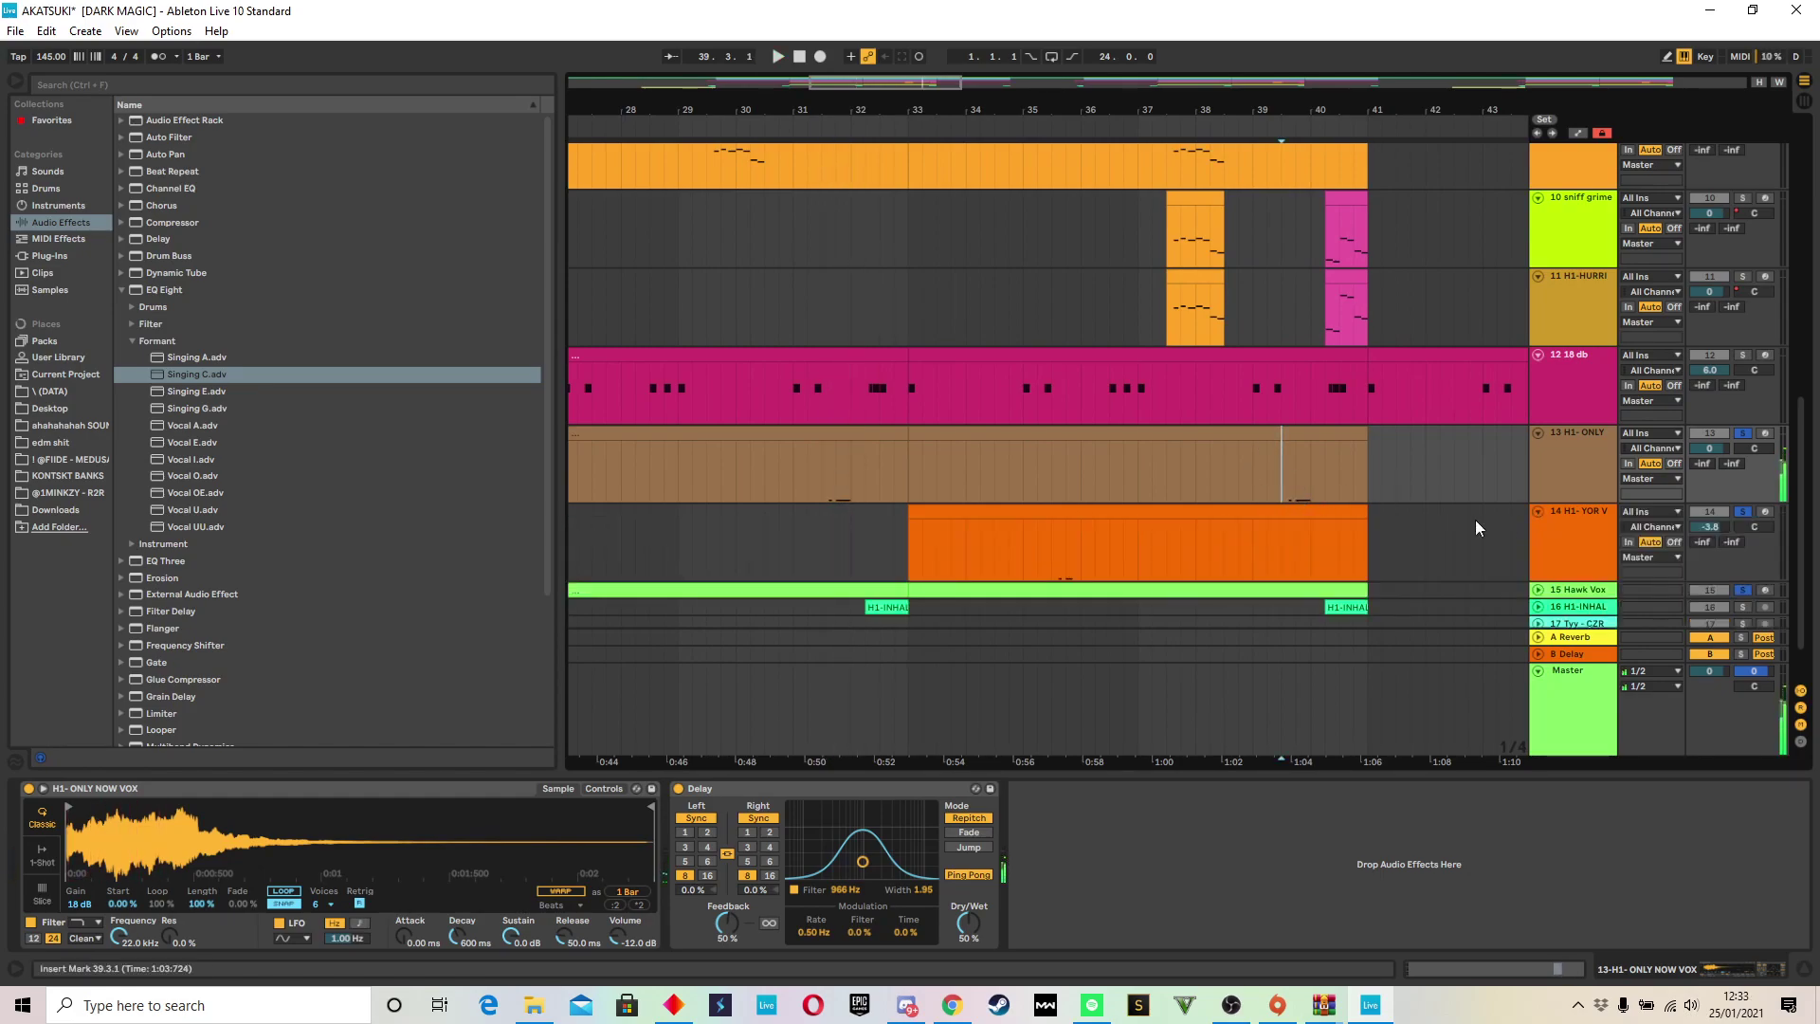
click(1050, 442)
key(space)
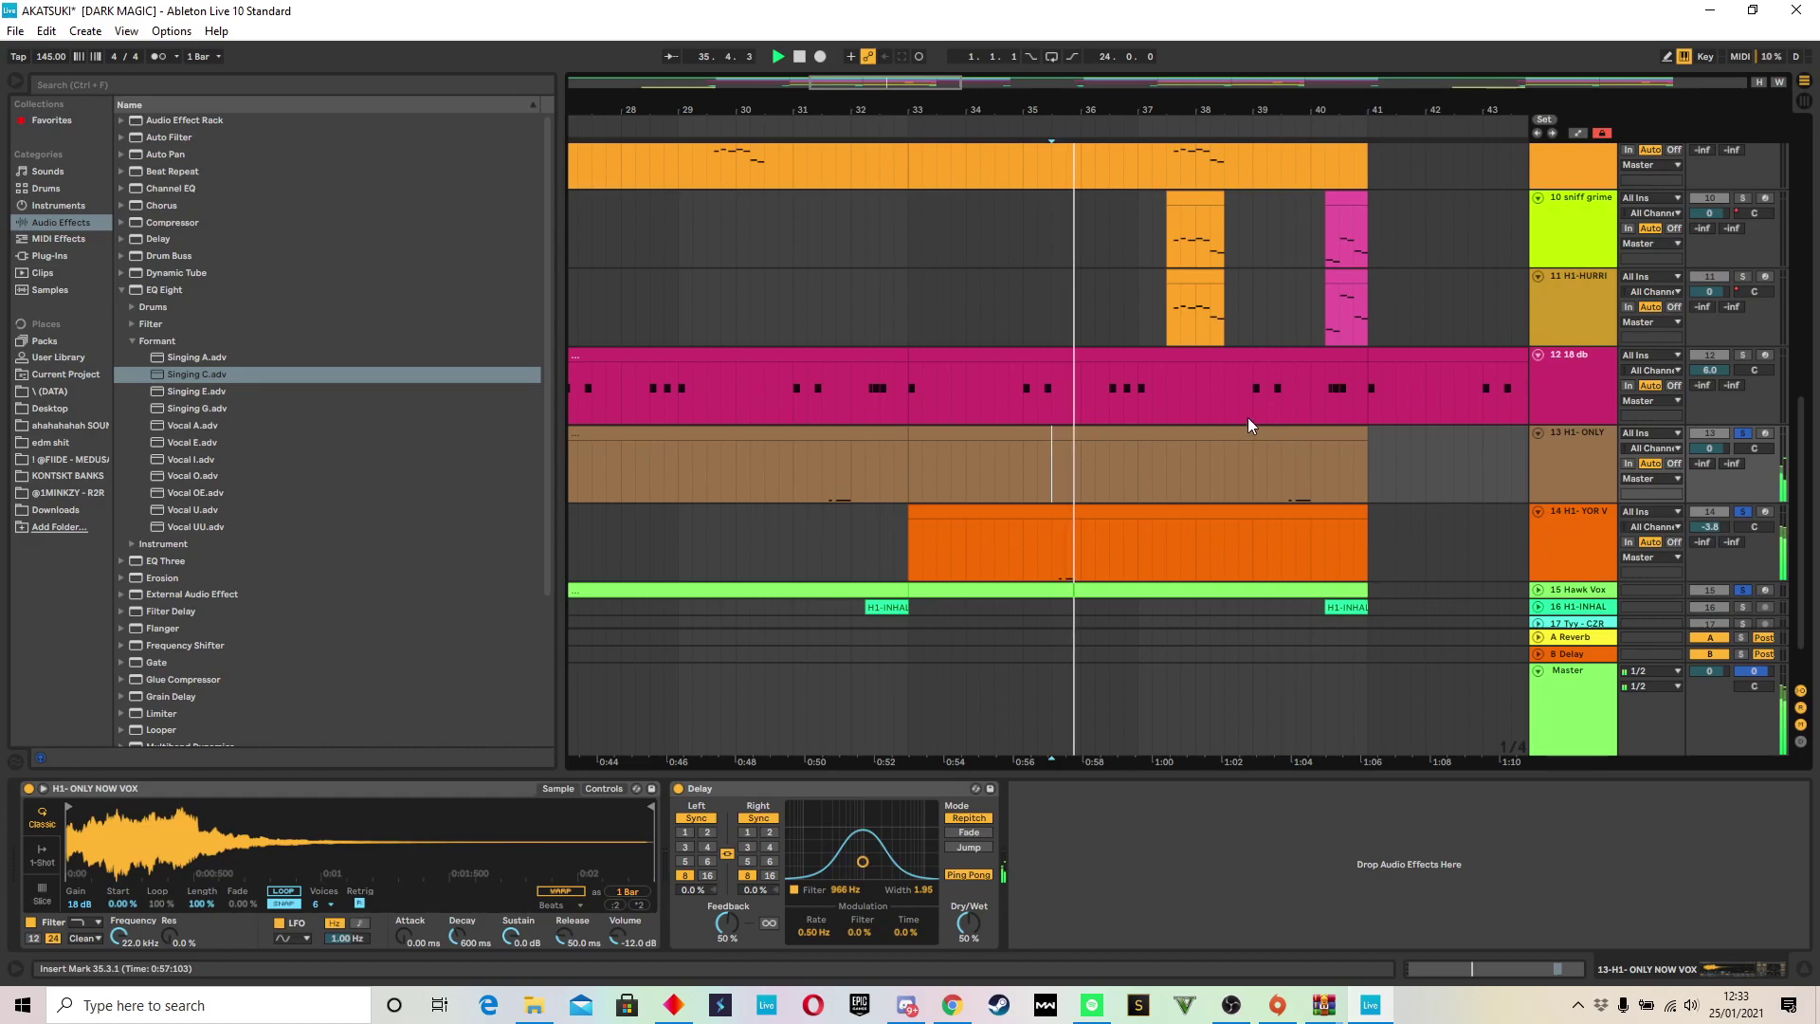
key(space)
click(1274, 451)
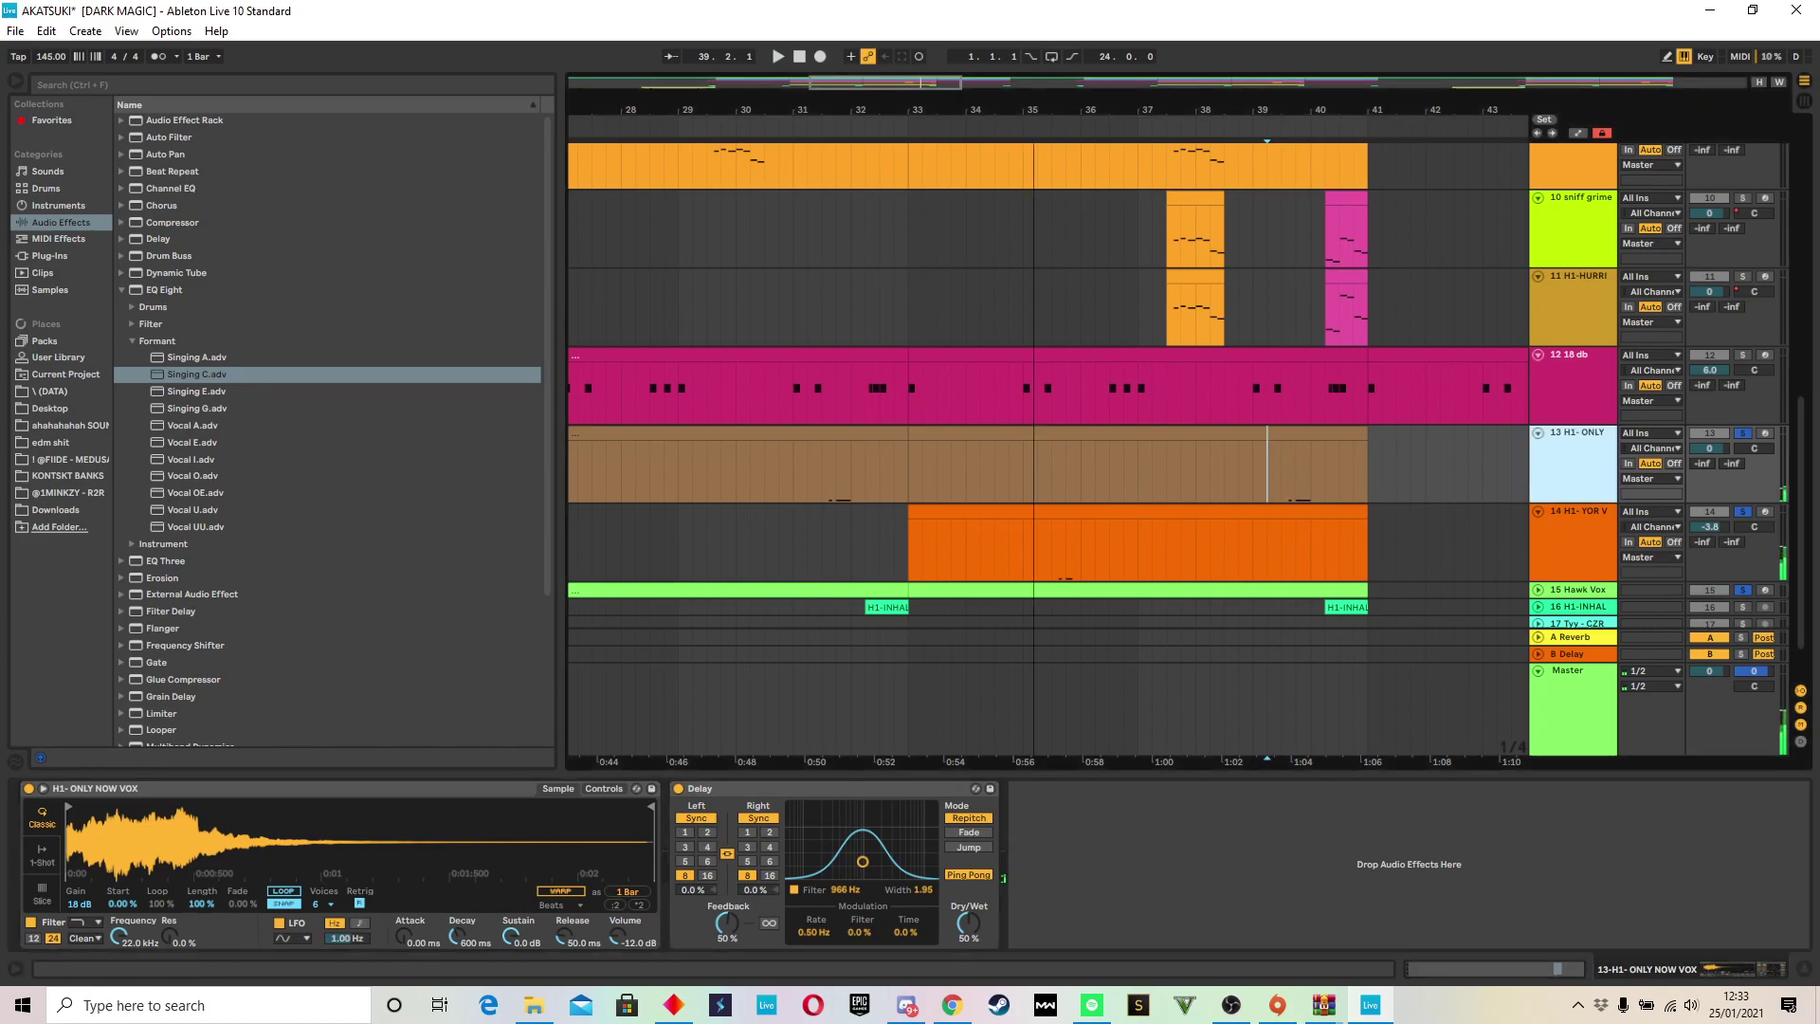
Step: Unfold and solo the H1-INHALE FX track (track 16) and play its clip at bar 24.2
drag(1040, 109, 1041, 47)
scroll(1129, 453, down, 1)
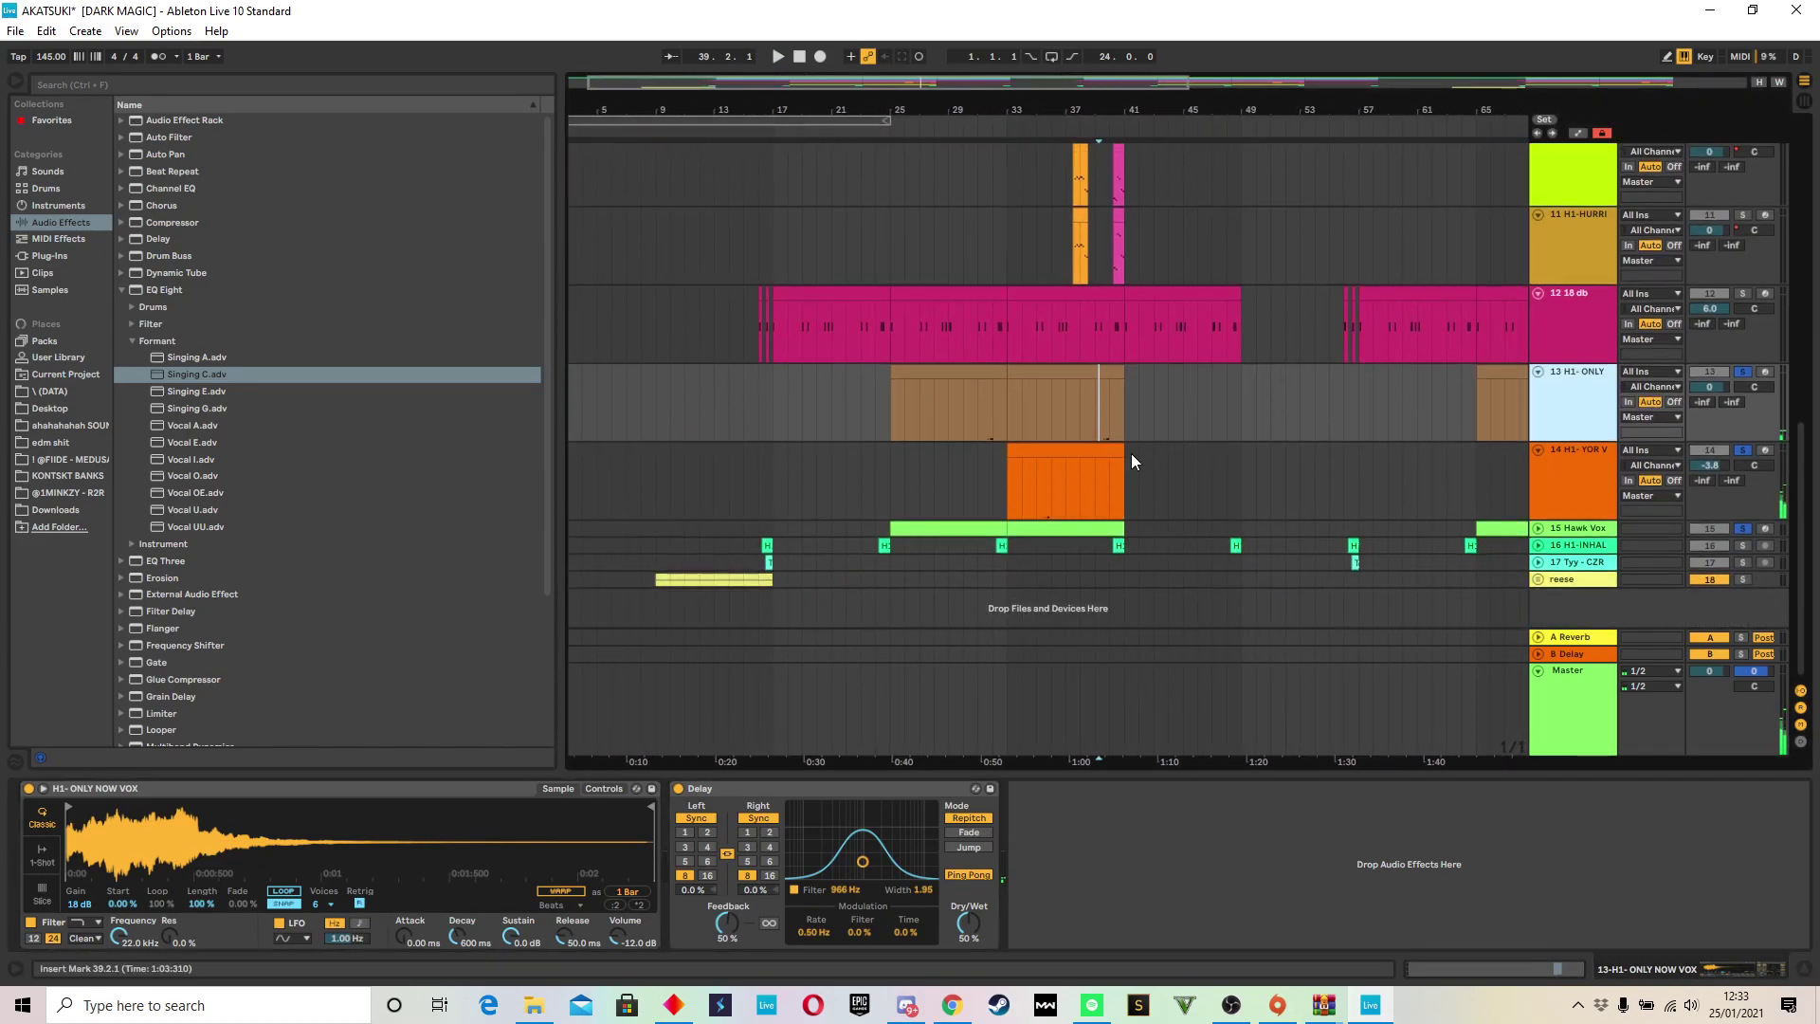
click(1538, 546)
click(880, 567)
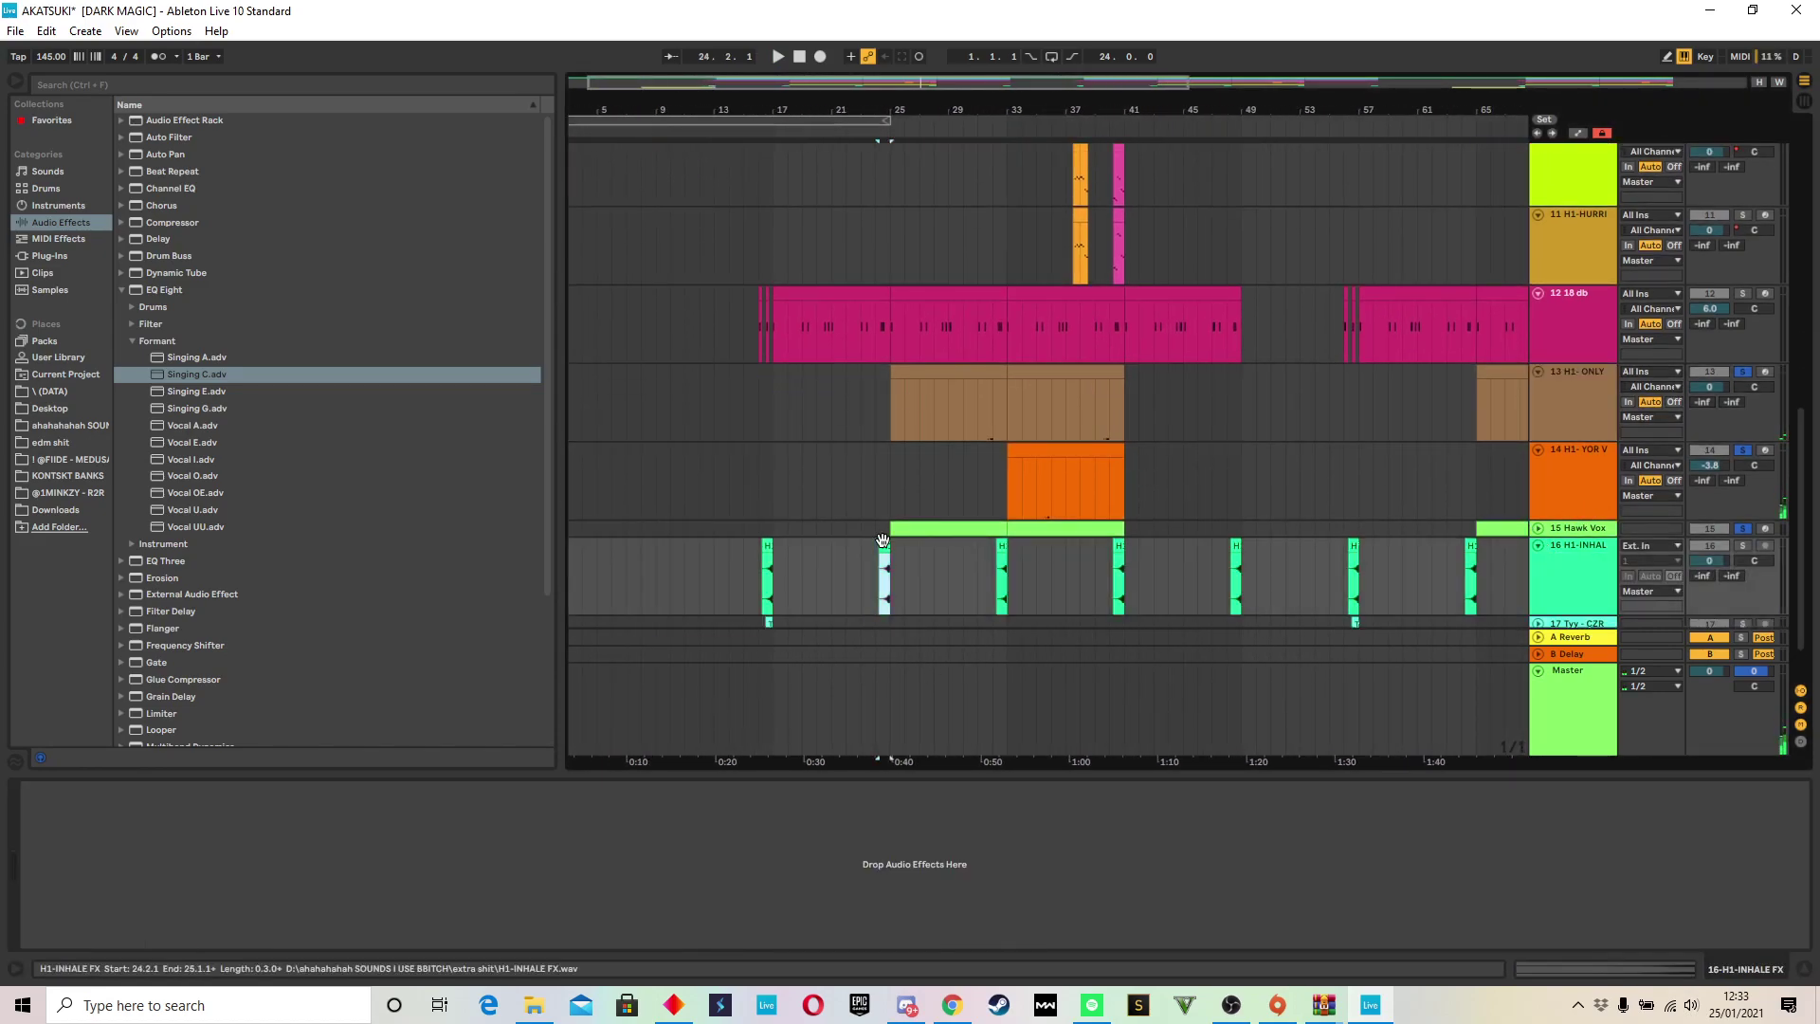
click(1740, 547)
key(space)
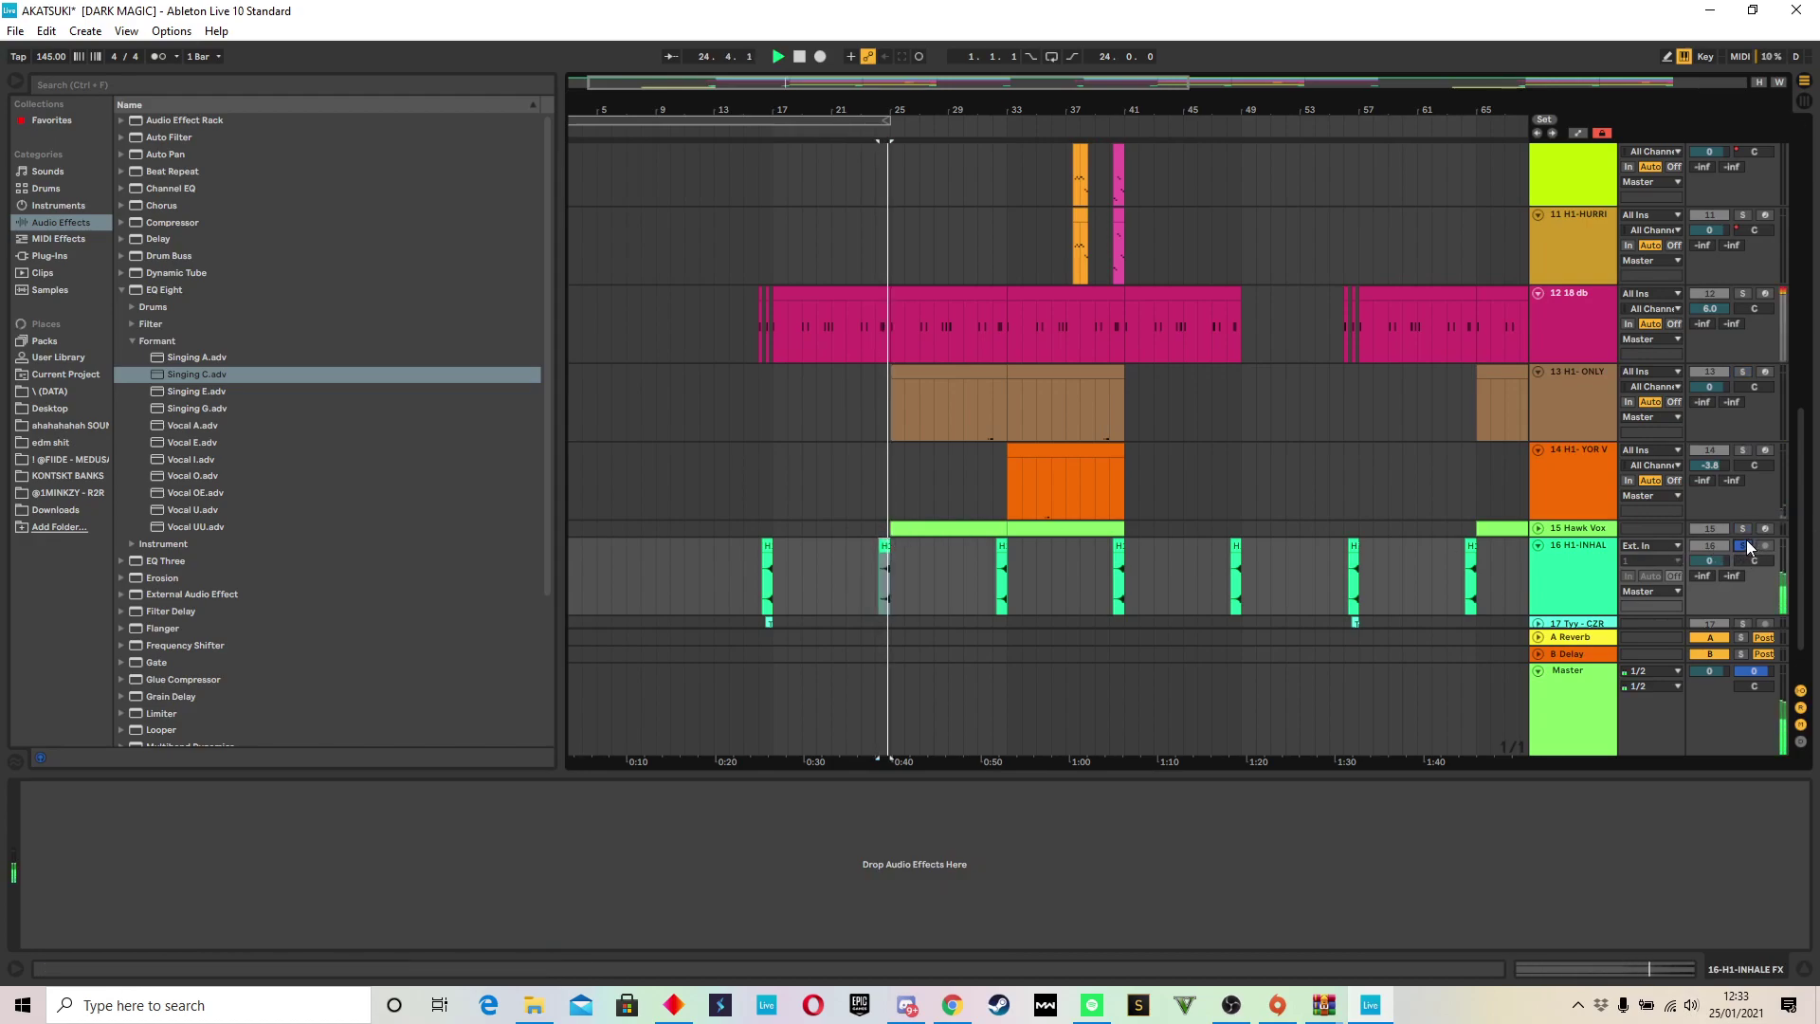
scroll(1232, 444, down, 2)
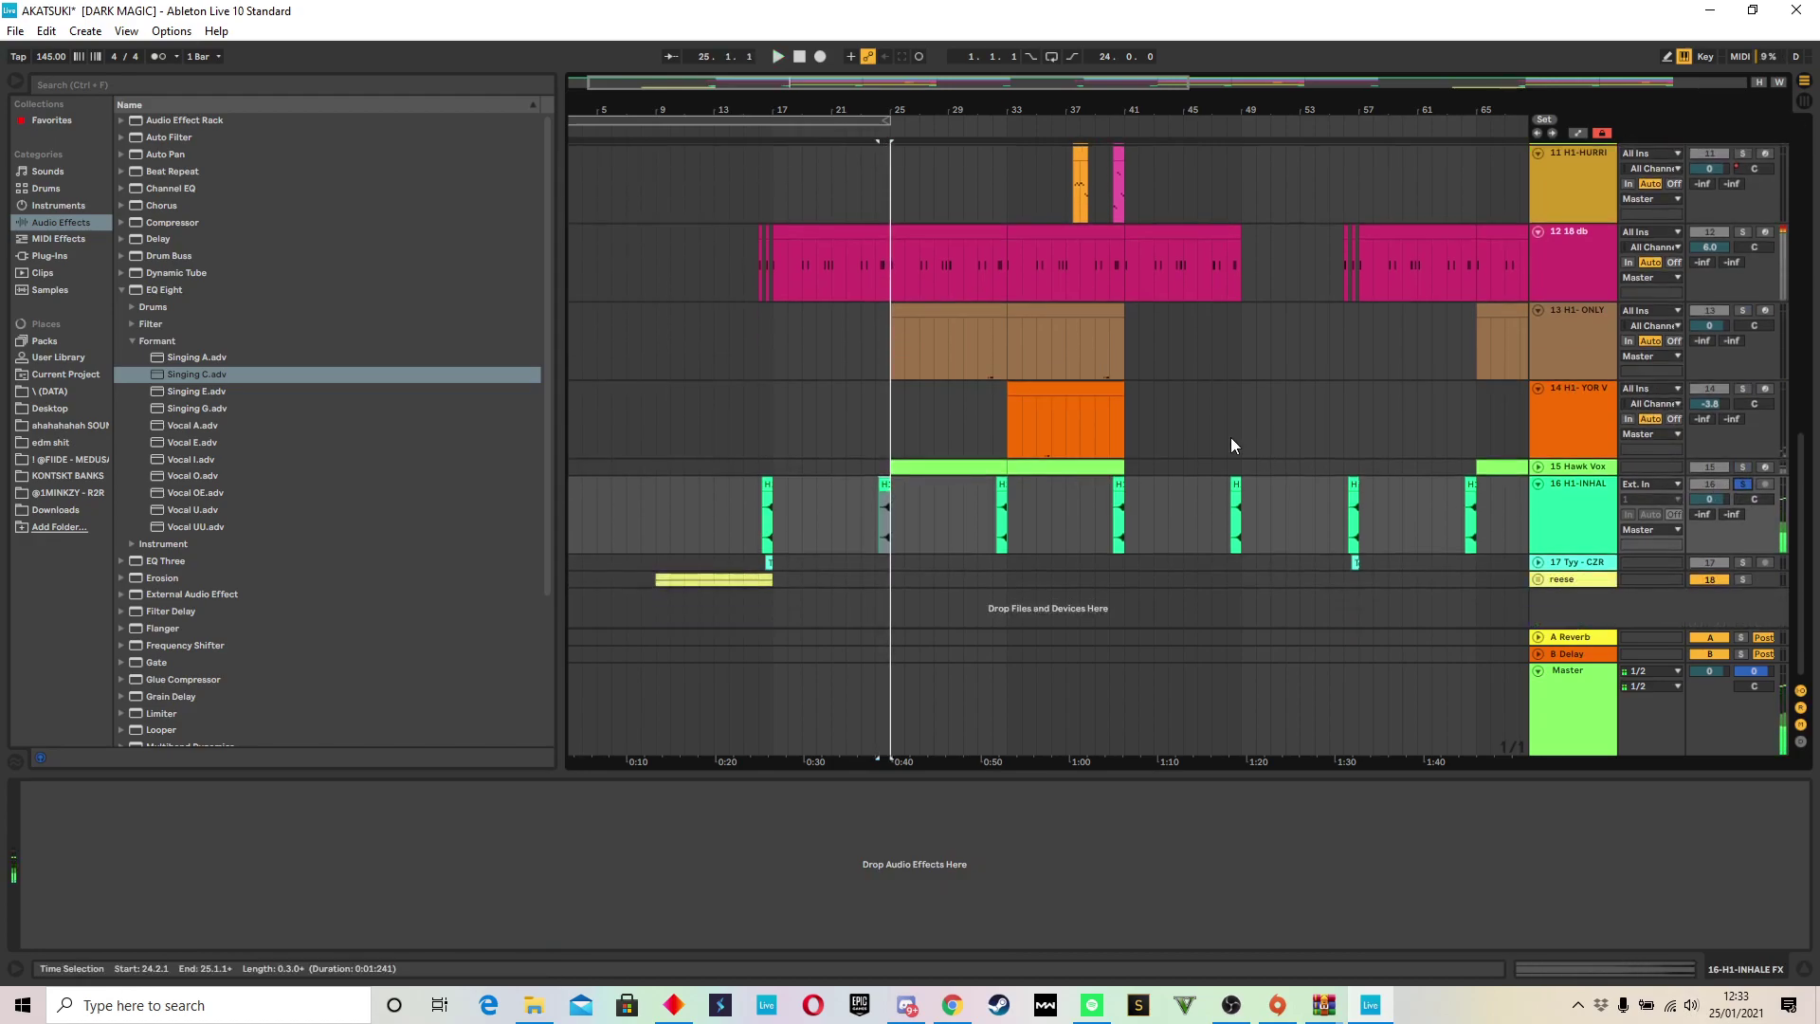
Step: Unfold the Tyy - CZR FX track (track 17), set the start position to bar 16, and solo tracks 12 to 17
click(1537, 563)
click(756, 244)
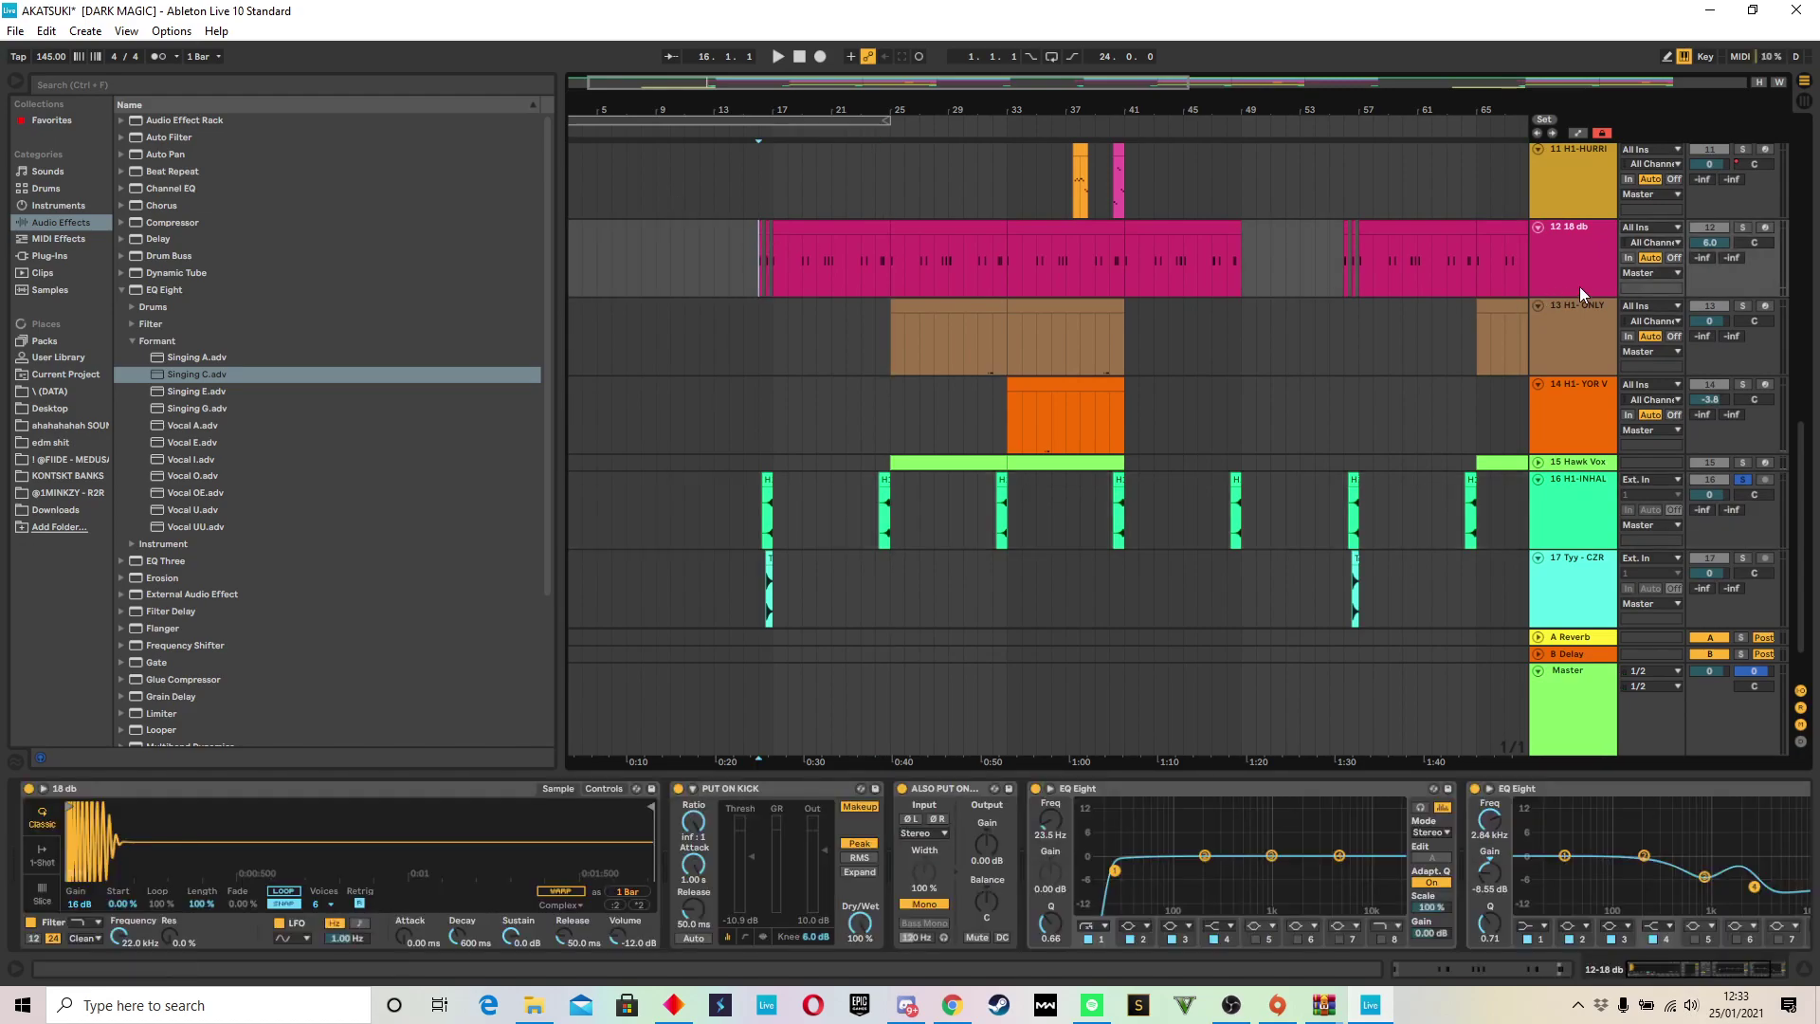
click(1593, 262)
scroll(1573, 431, down, 1)
shift+click(1580, 531)
click(1738, 522)
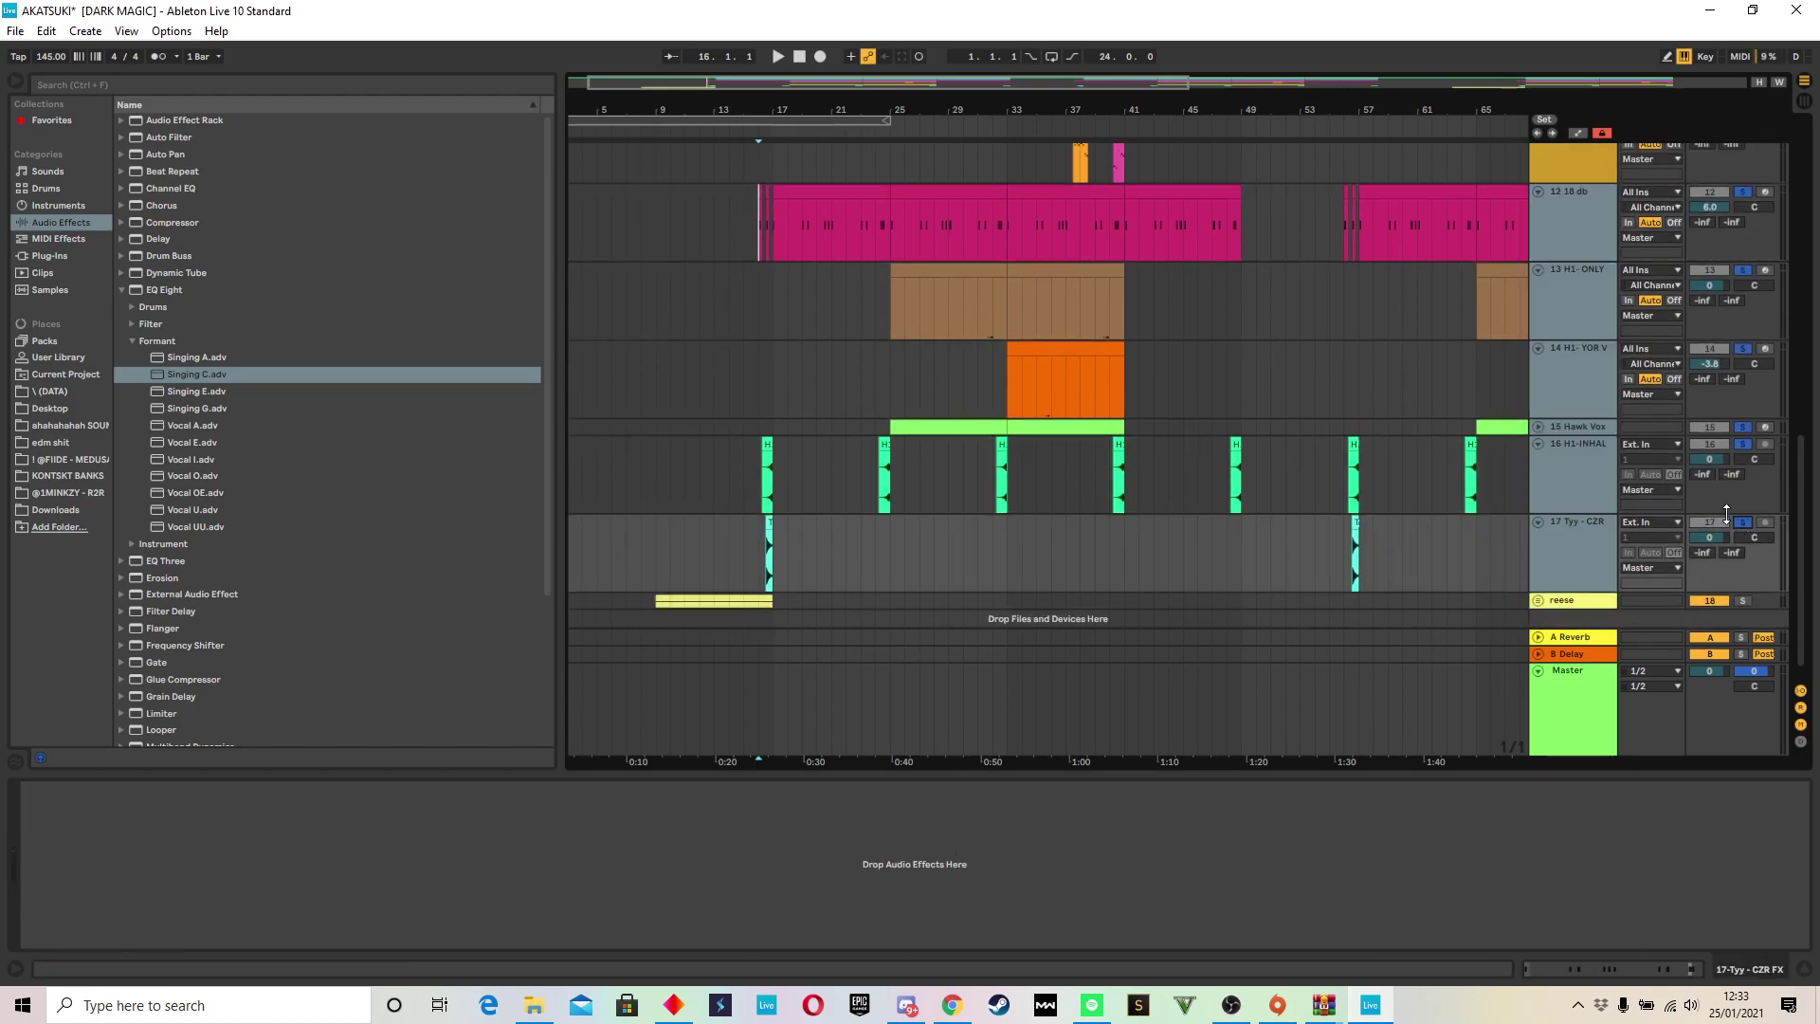
Step: Set the start position to bar 16 and play the lead-in with the inhale and CZR FX clips, with no tracks soloed
scroll(726, 276, up, 1)
drag(754, 112, 736, 163)
key(space)
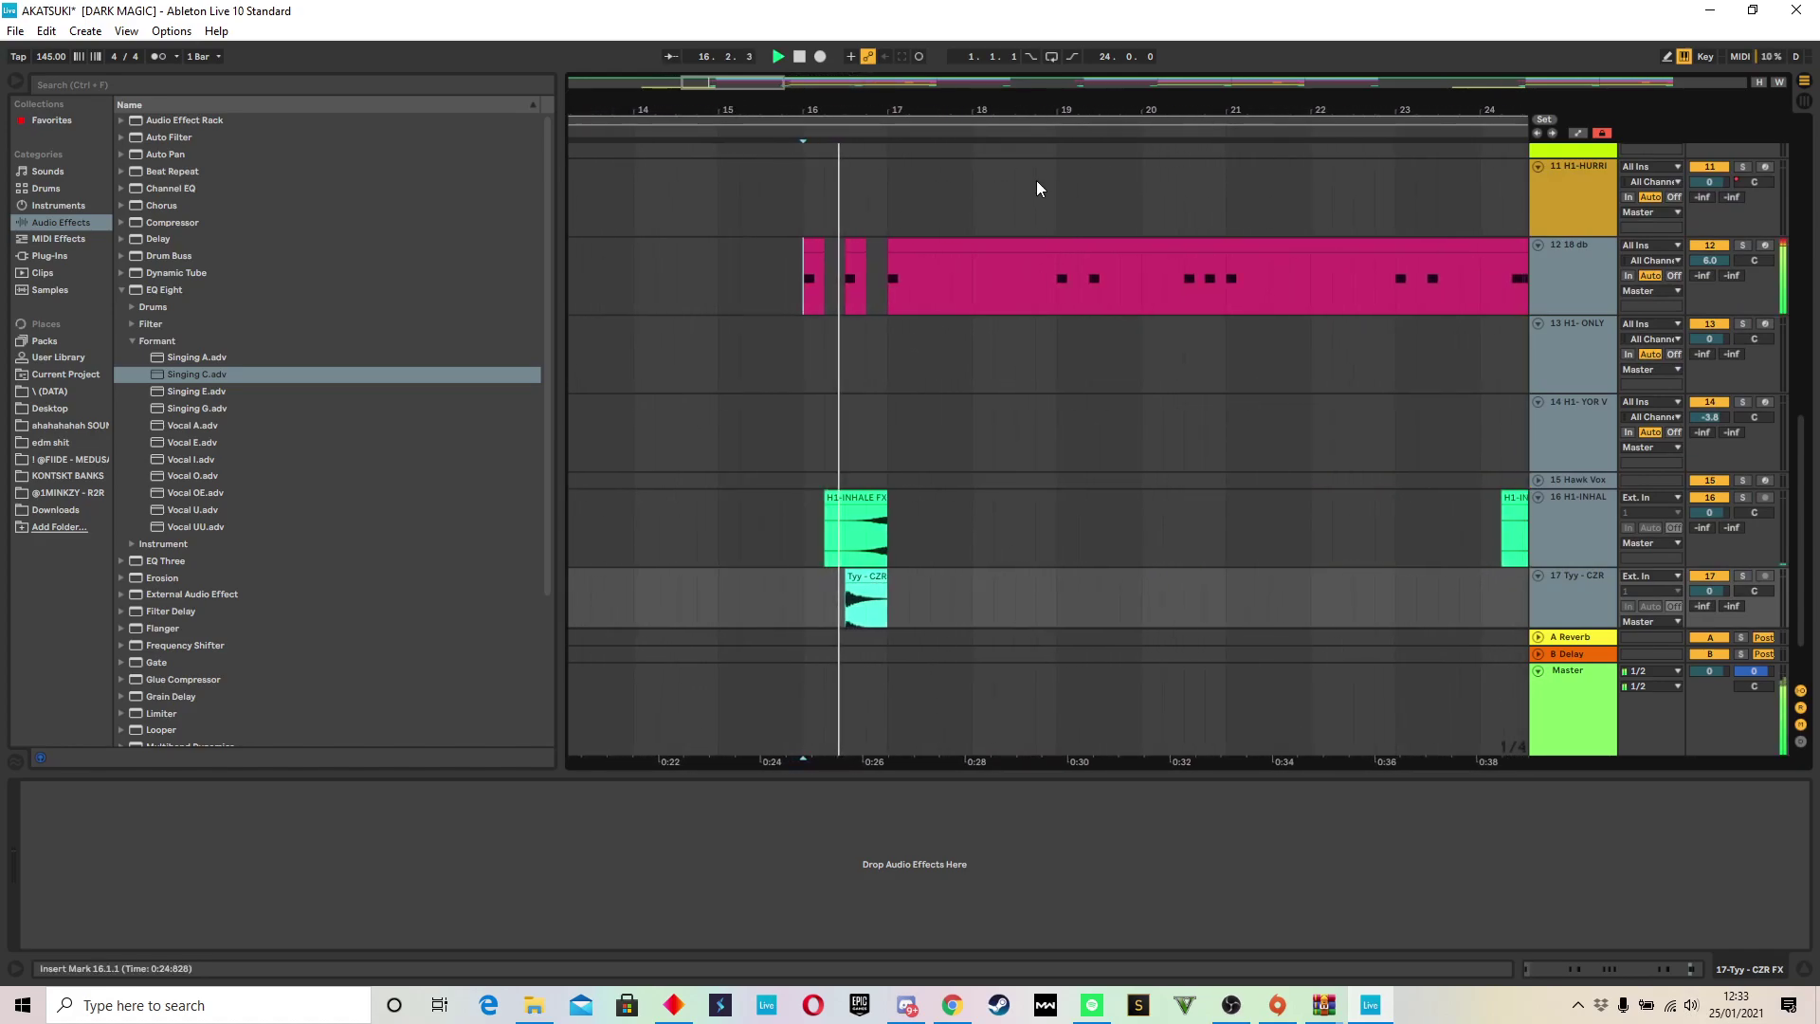
key(space)
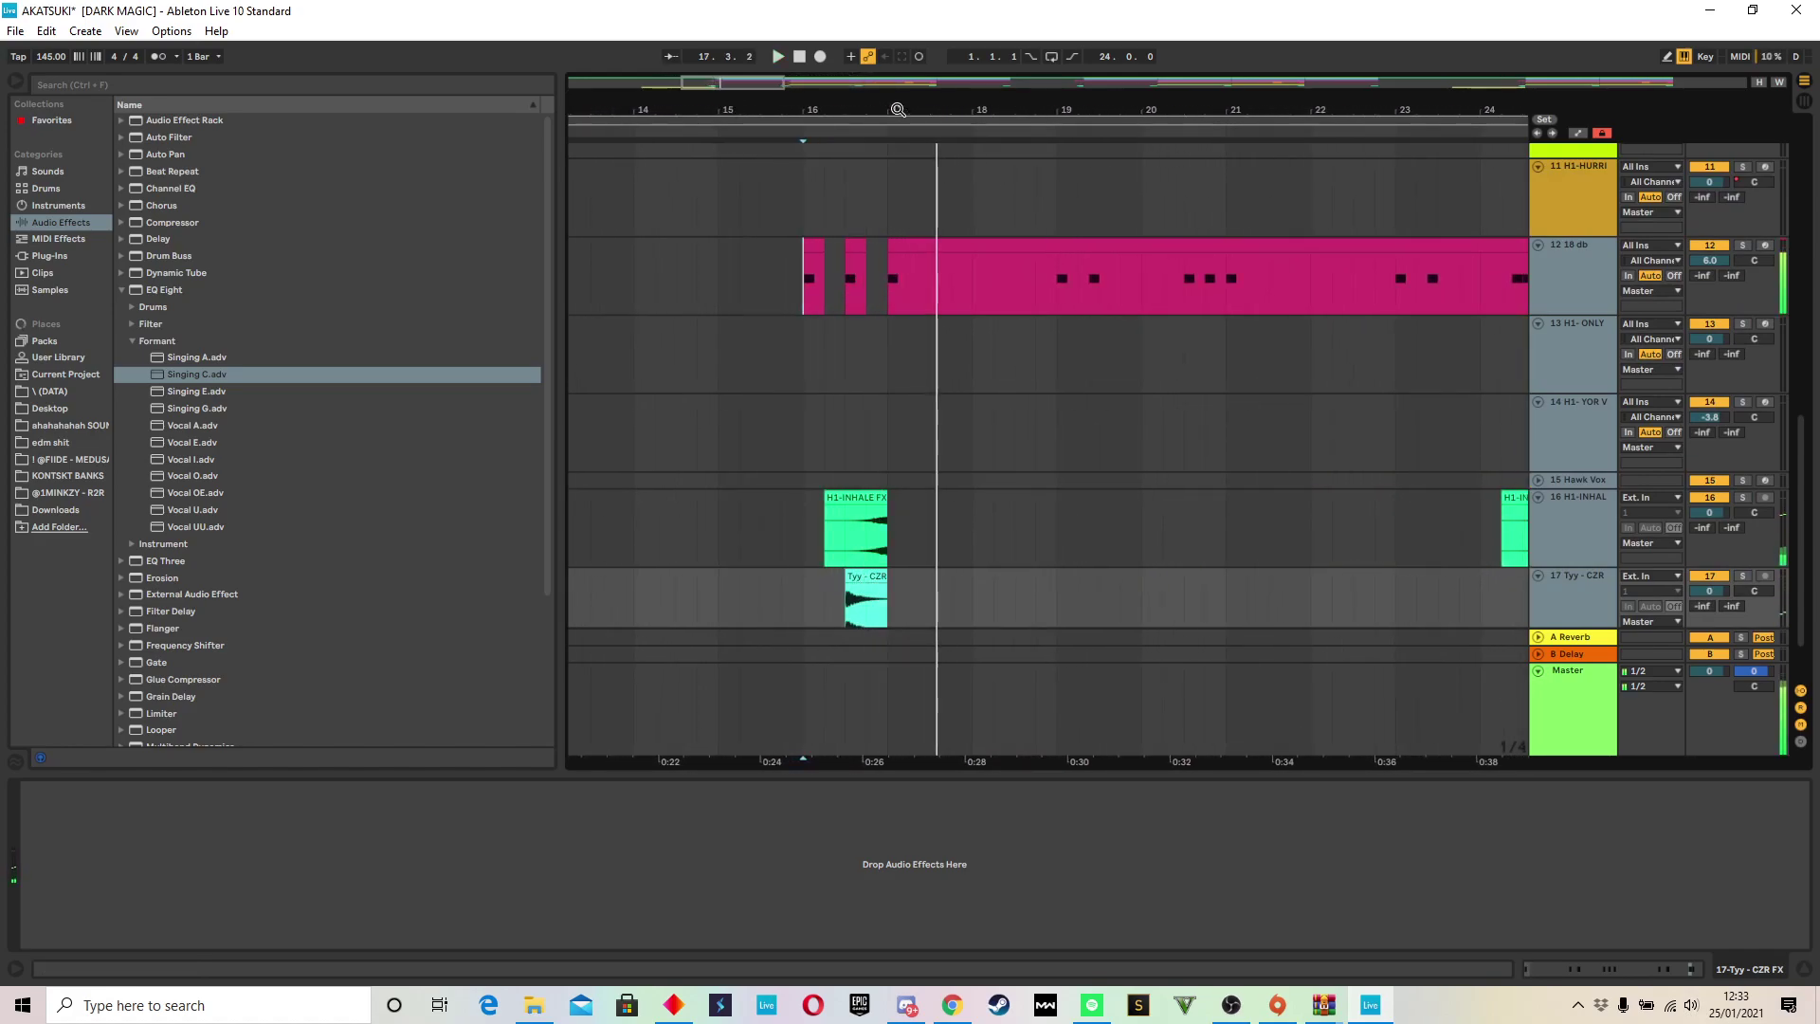
Step: Unfold the reese group (track 18) and place the insert marker at bar 7 on the WEIRD REESE track
drag(900, 110, 692, 59)
scroll(690, 282, down, 3)
shift+click(1478, 573)
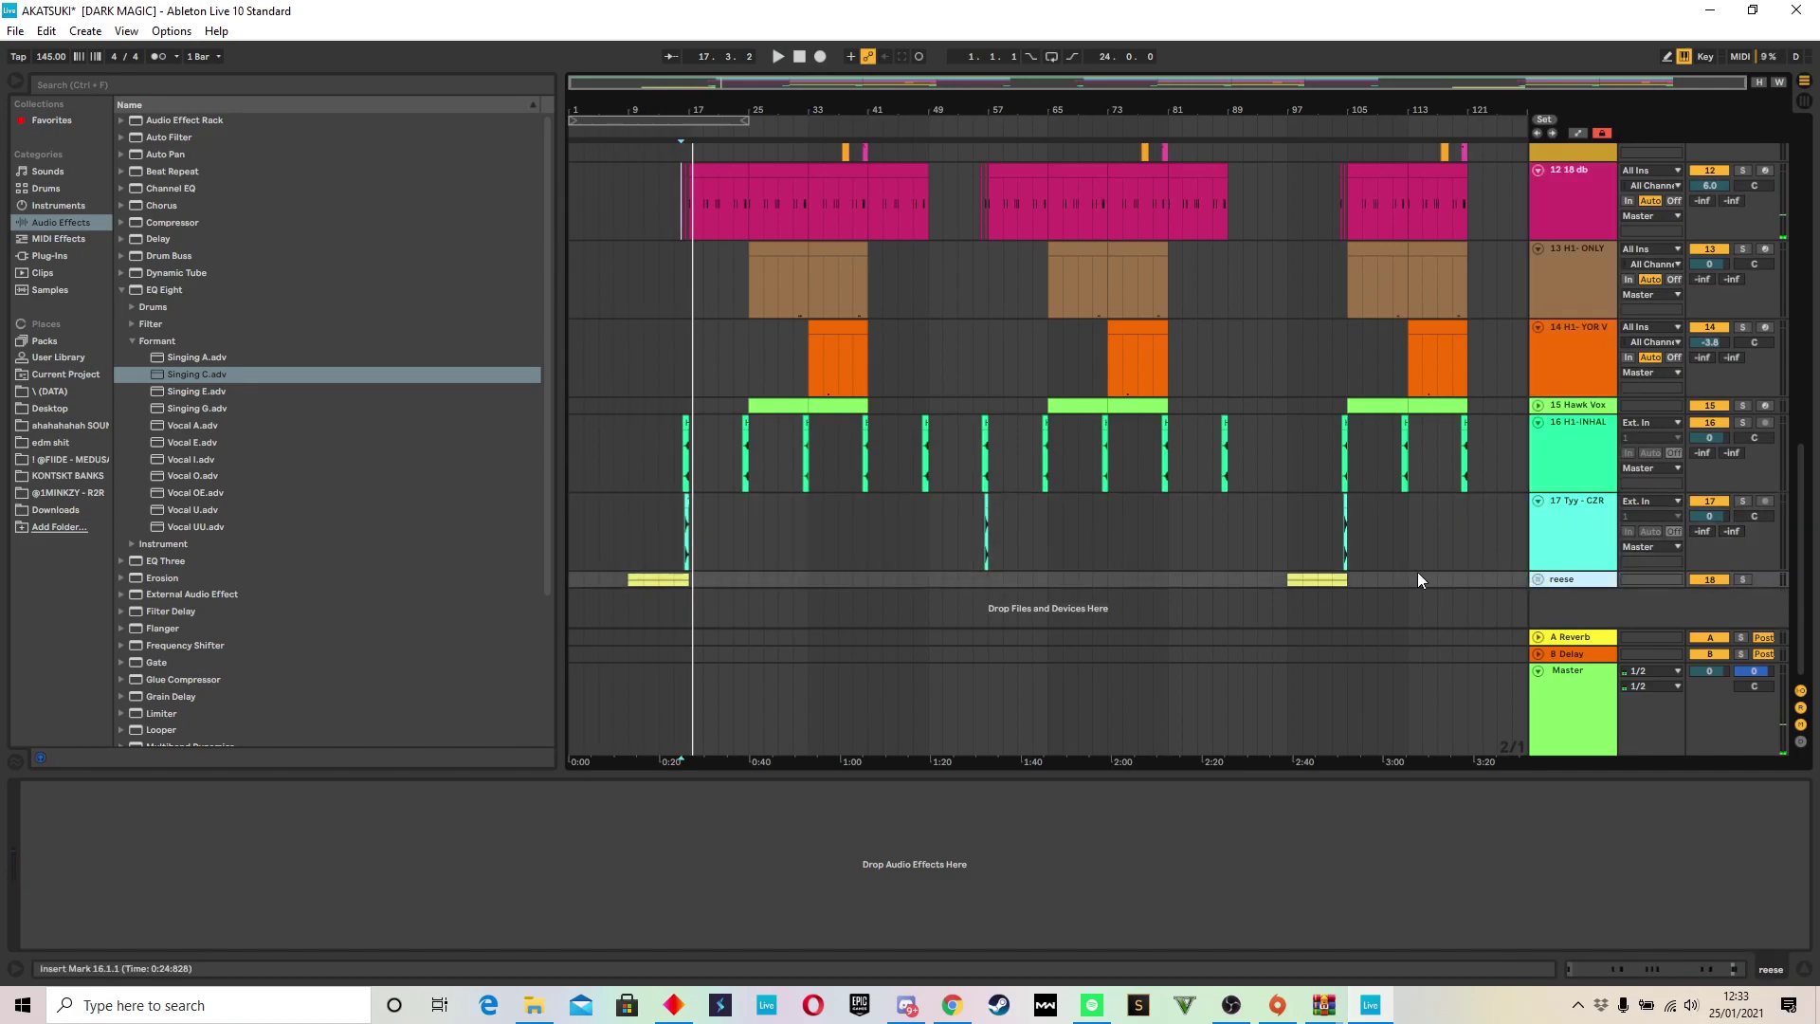
click(1537, 579)
scroll(731, 544, down, 4)
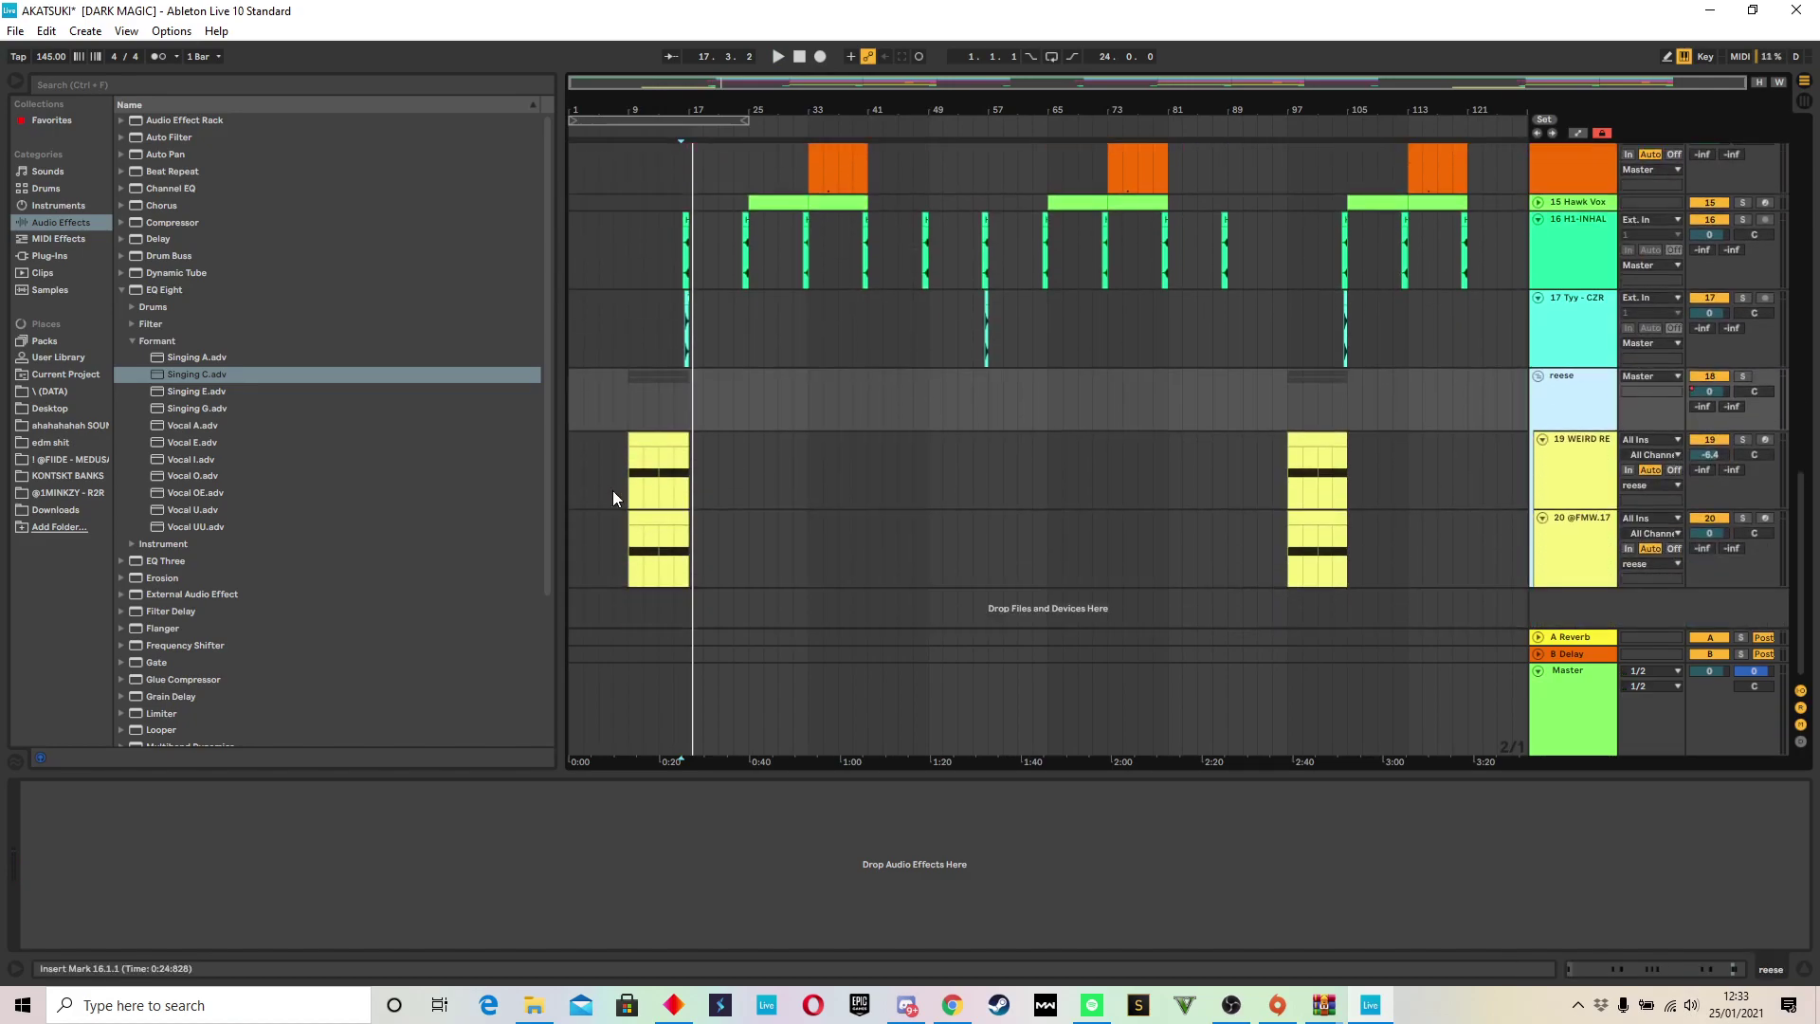
click(612, 491)
key(plus)
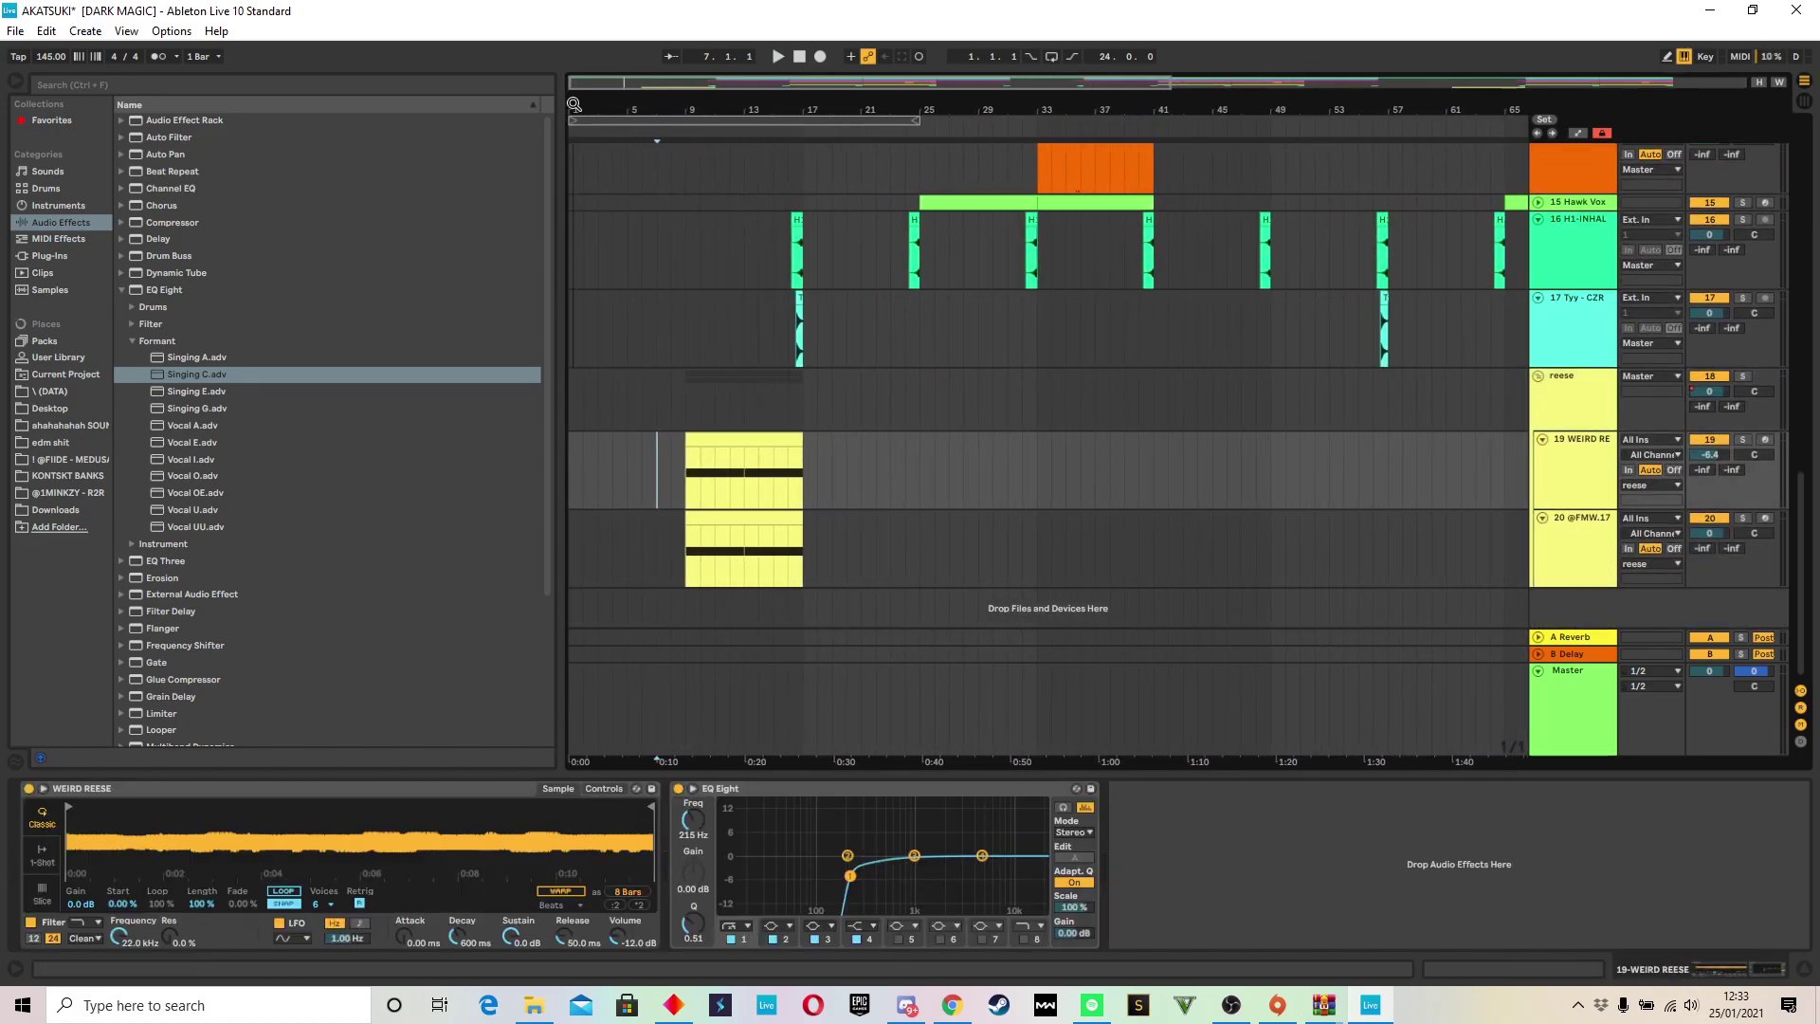
Step: Solo the WEIRD REESE track (track 19) and play its clip from bar 9
click(1725, 439)
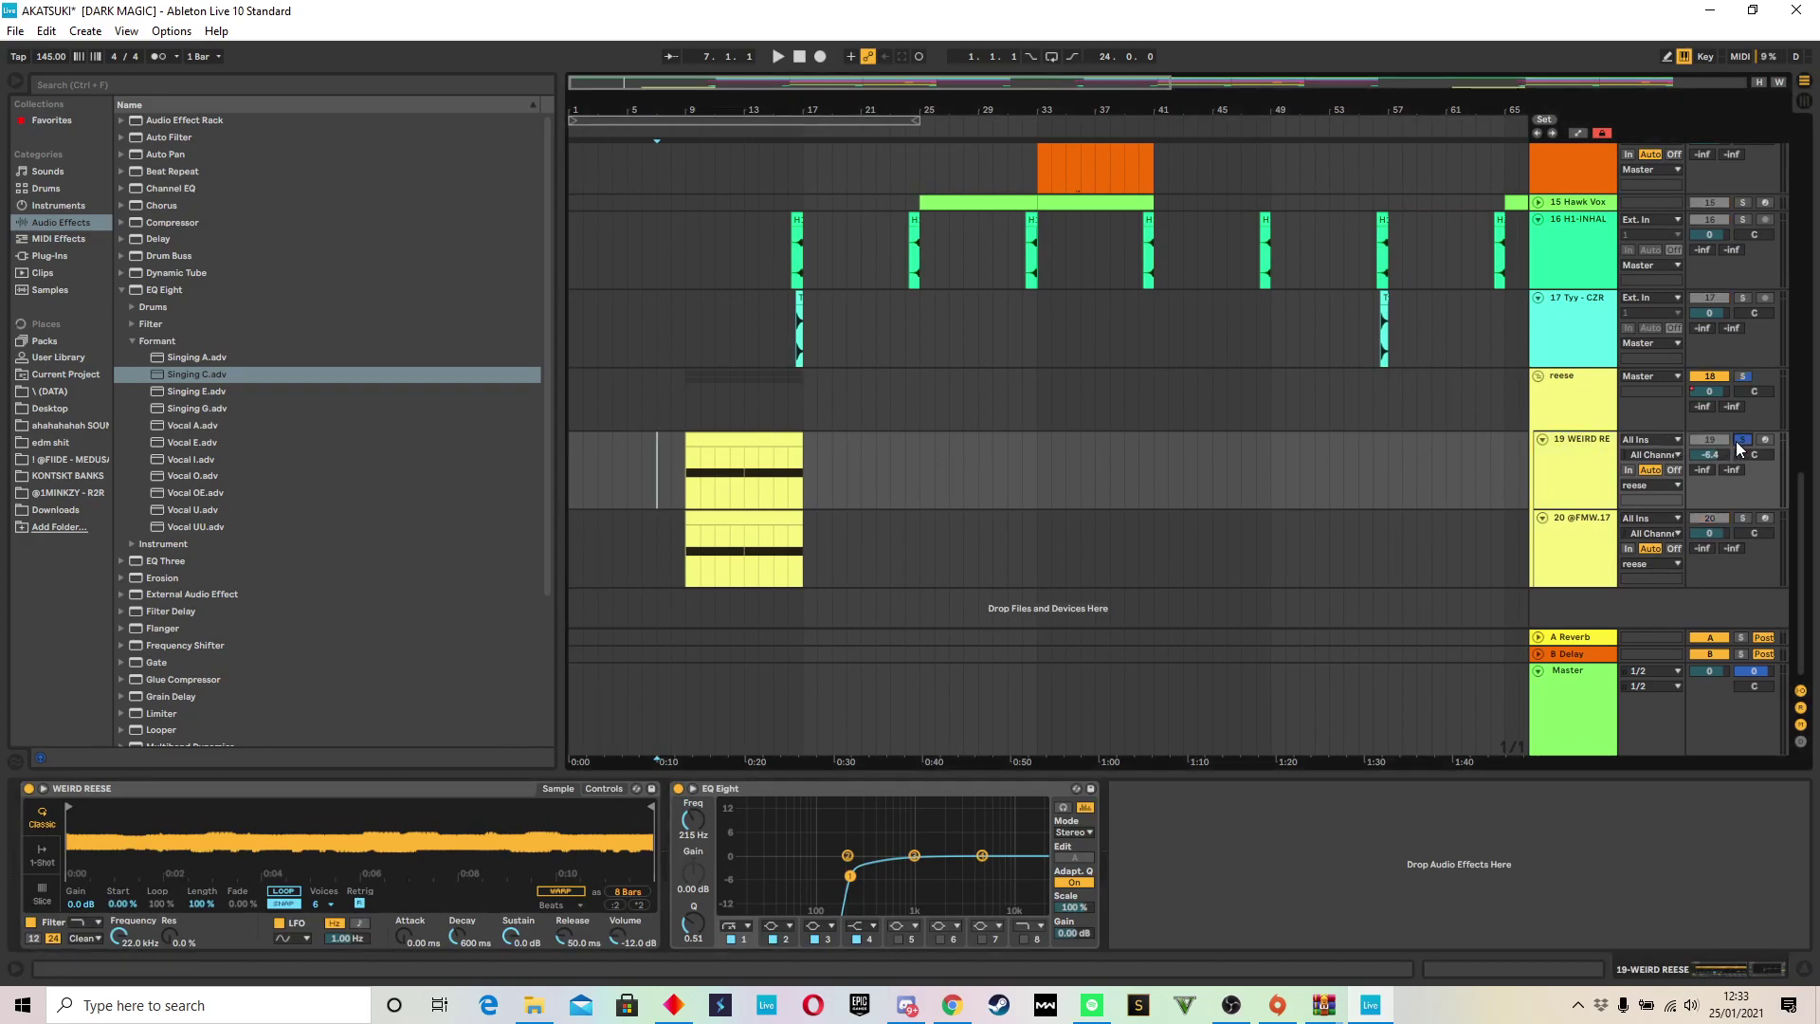
click(749, 434)
key(space)
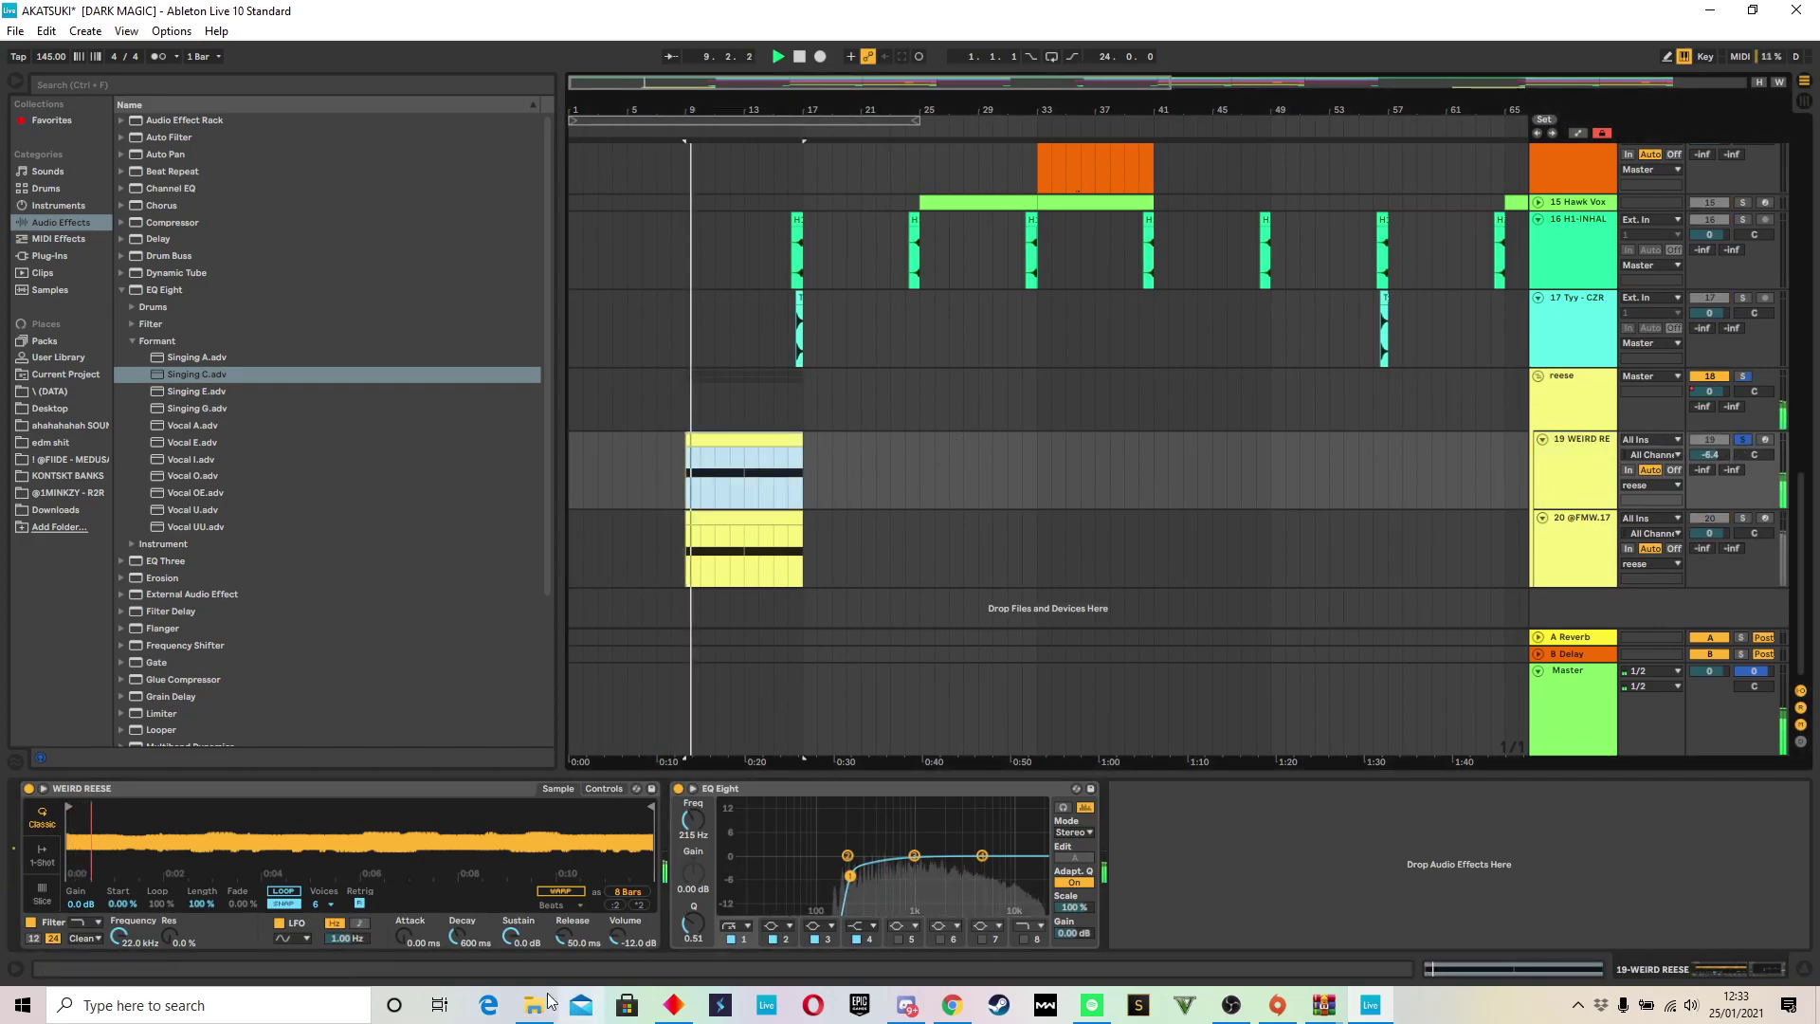
drag(690, 113, 716, 440)
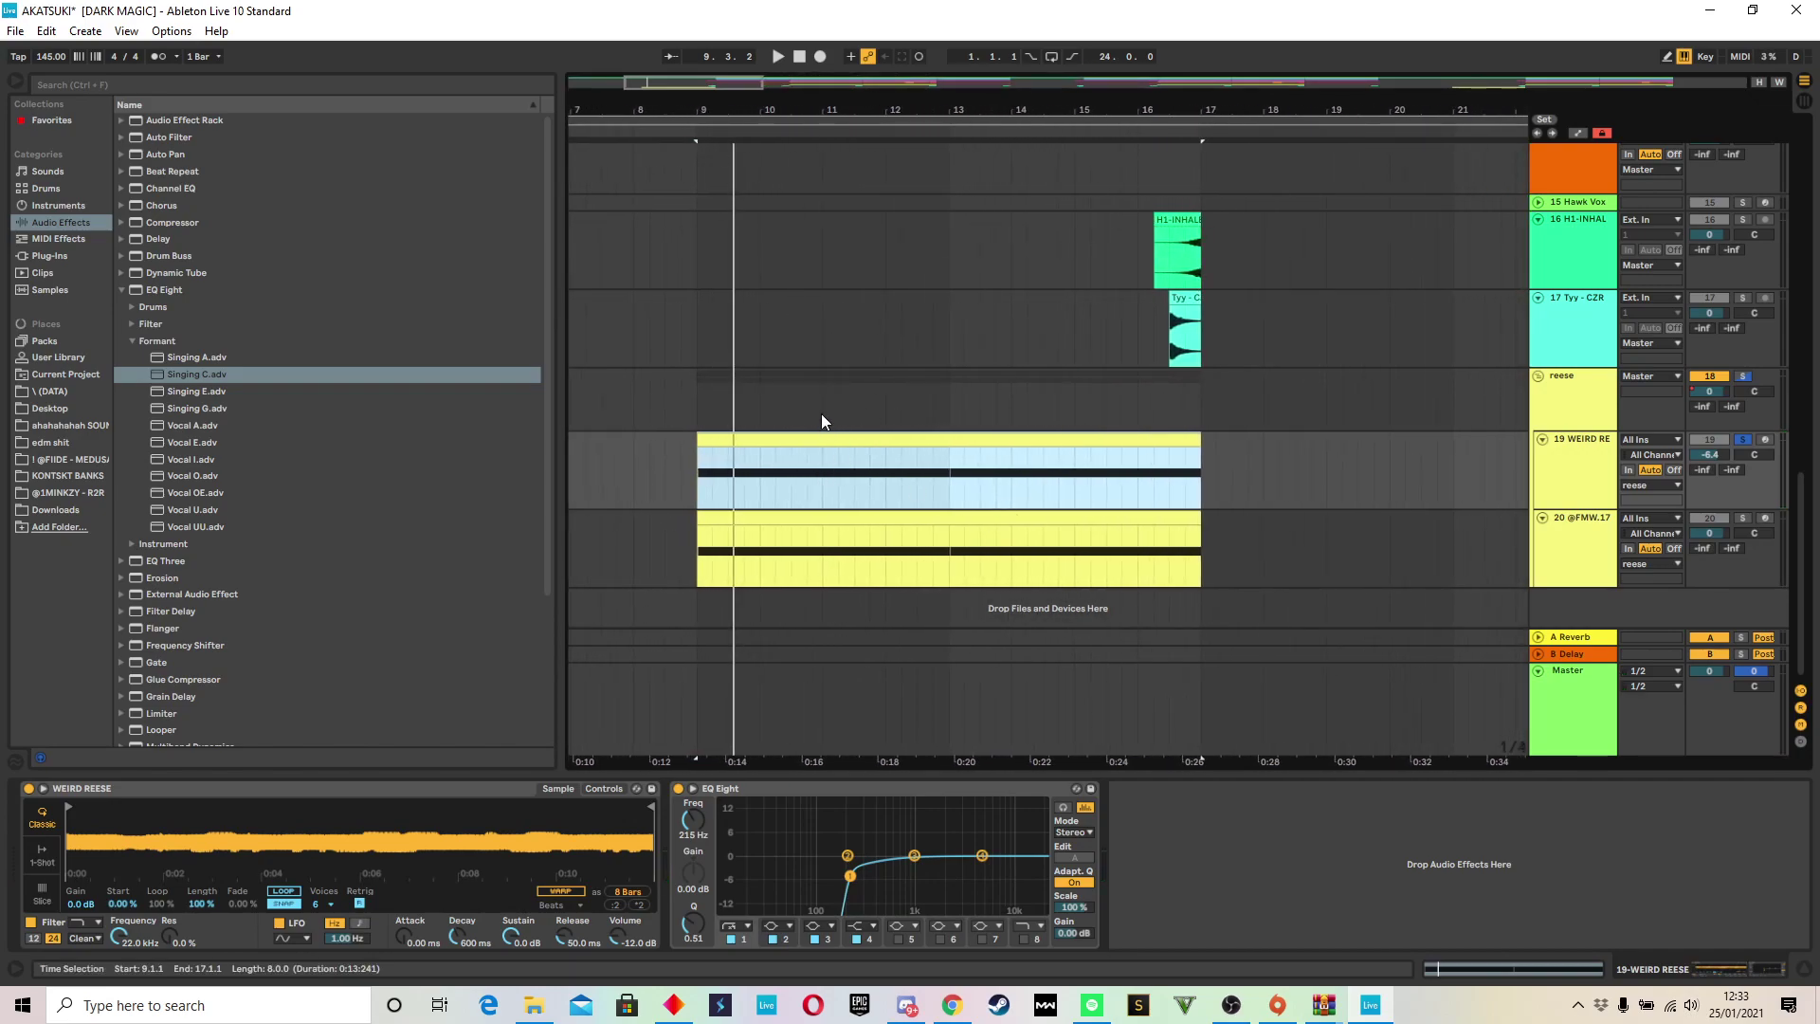
key(space)
key(space)
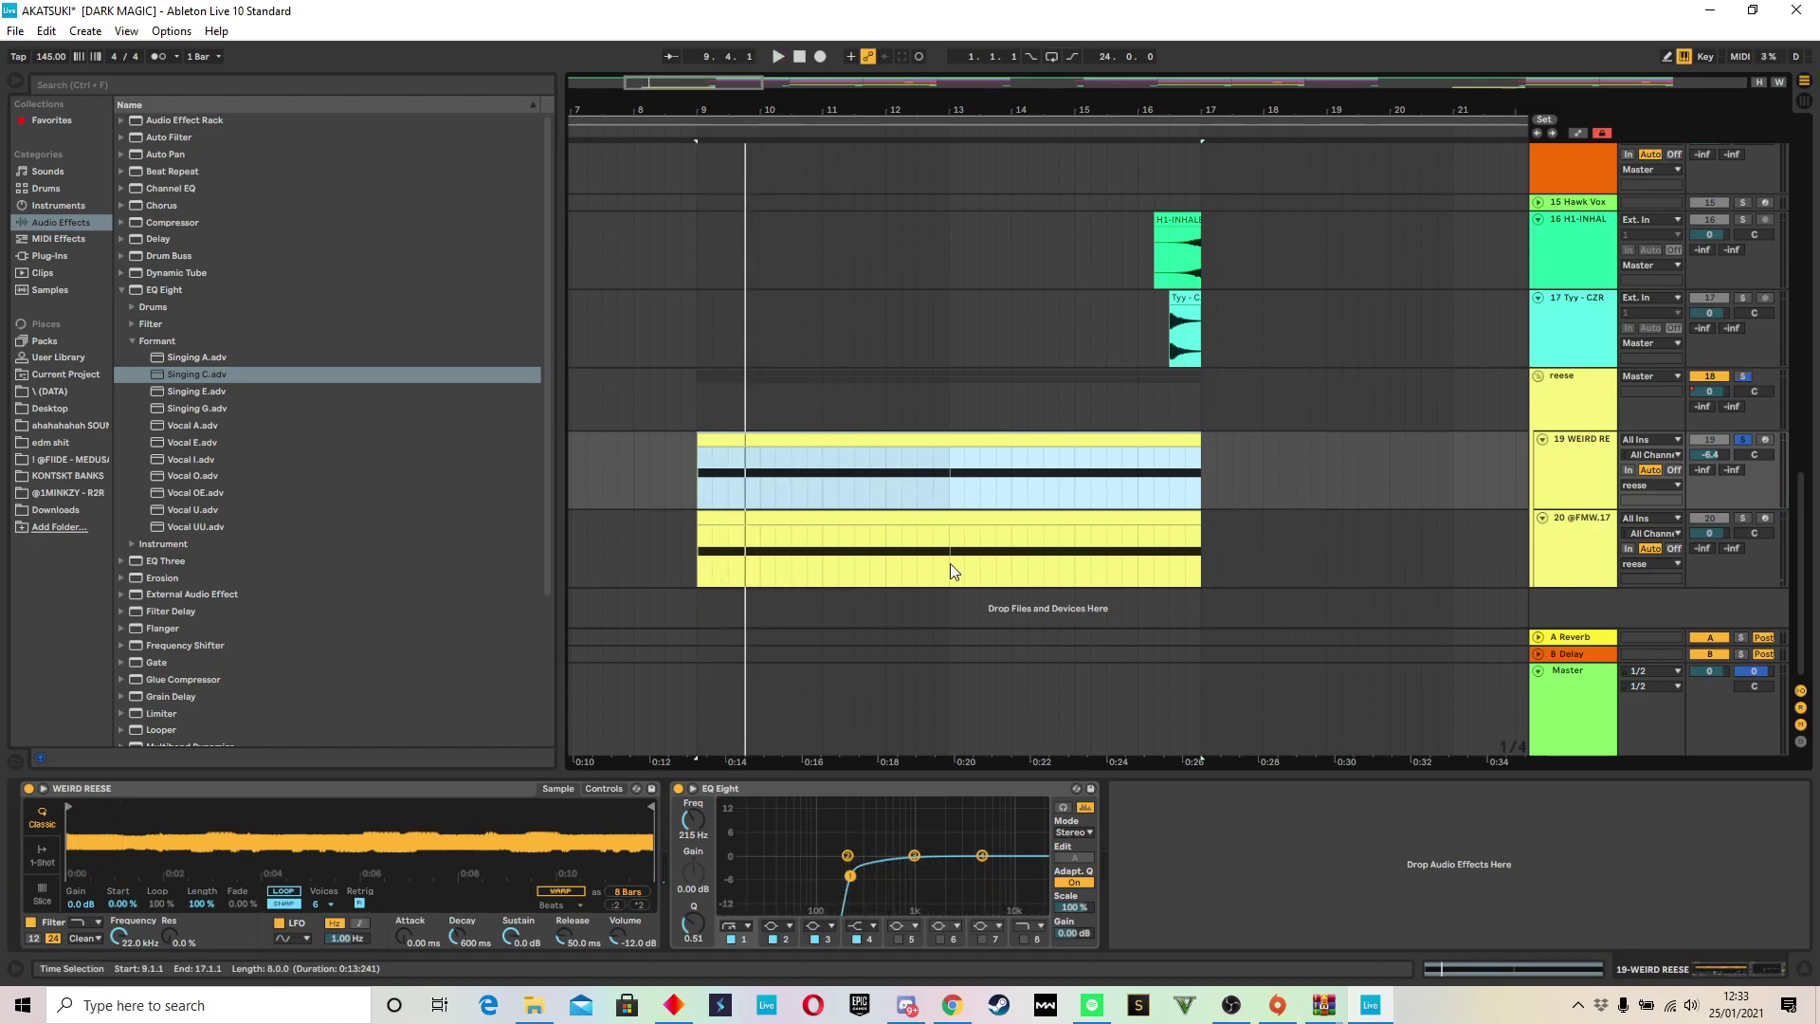
click(904, 523)
click(1747, 521)
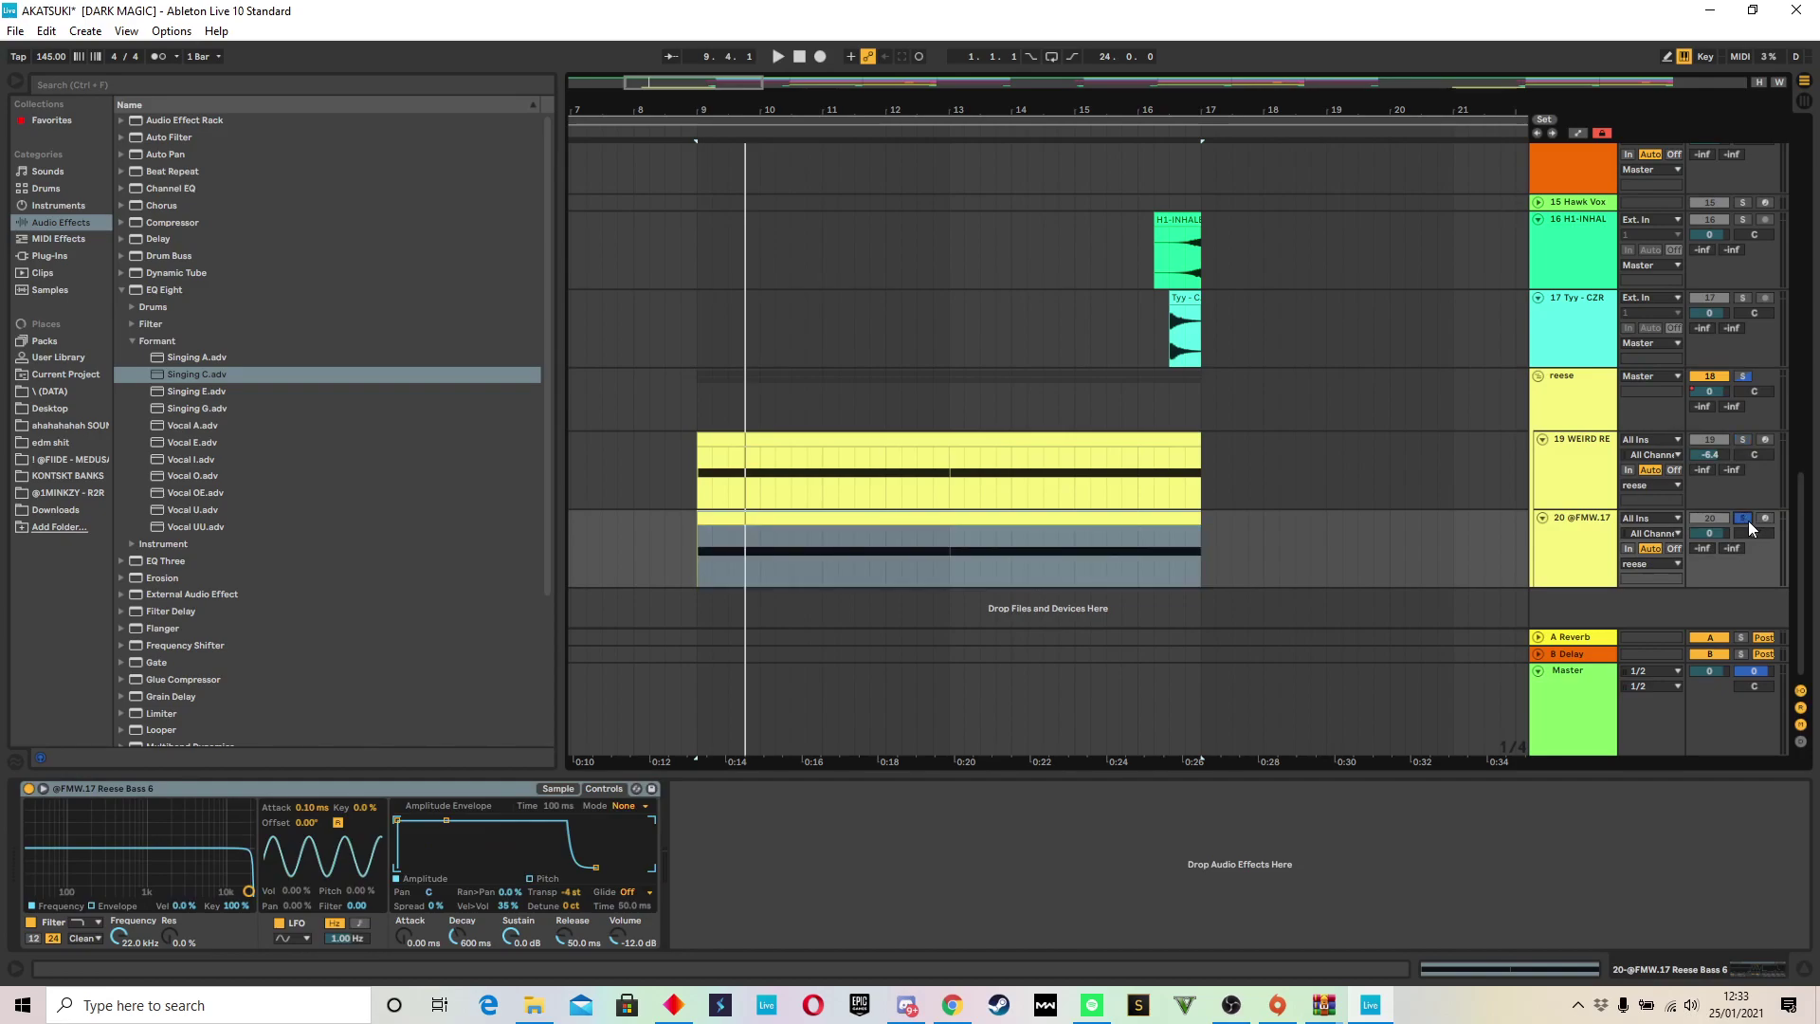
key(space)
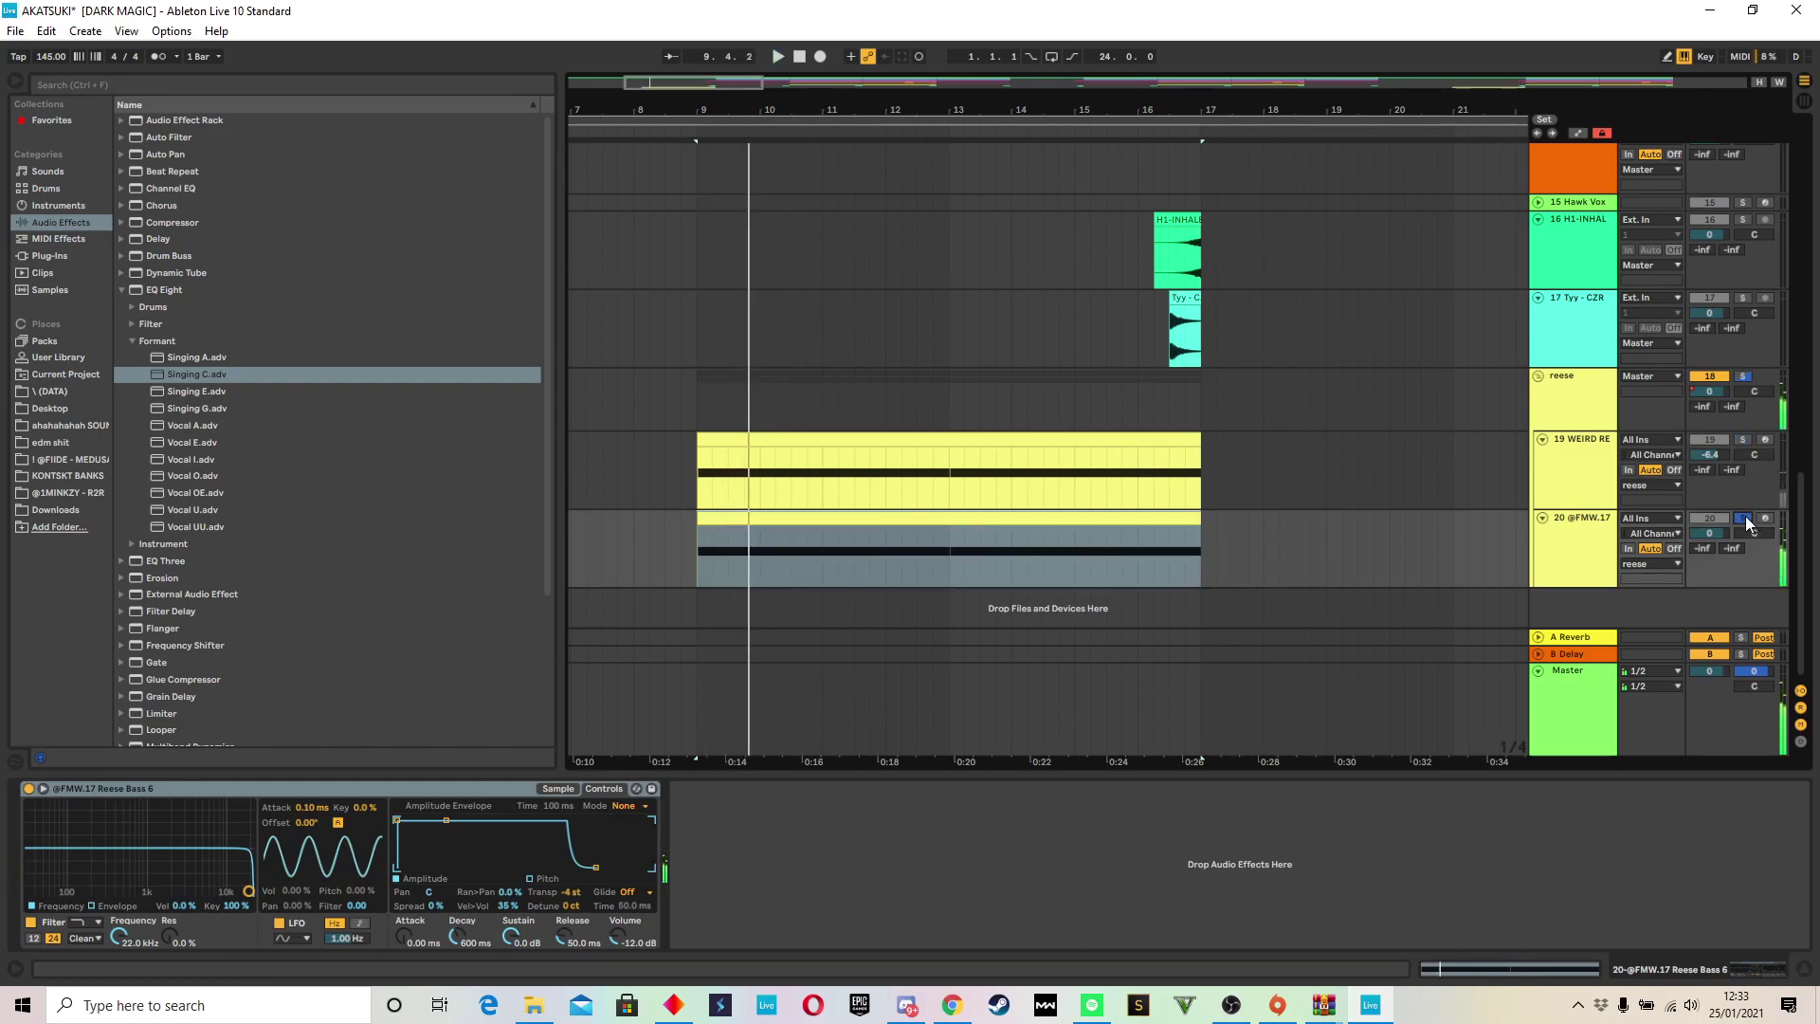
click(1744, 518)
drag(1316, 126, 773, 92)
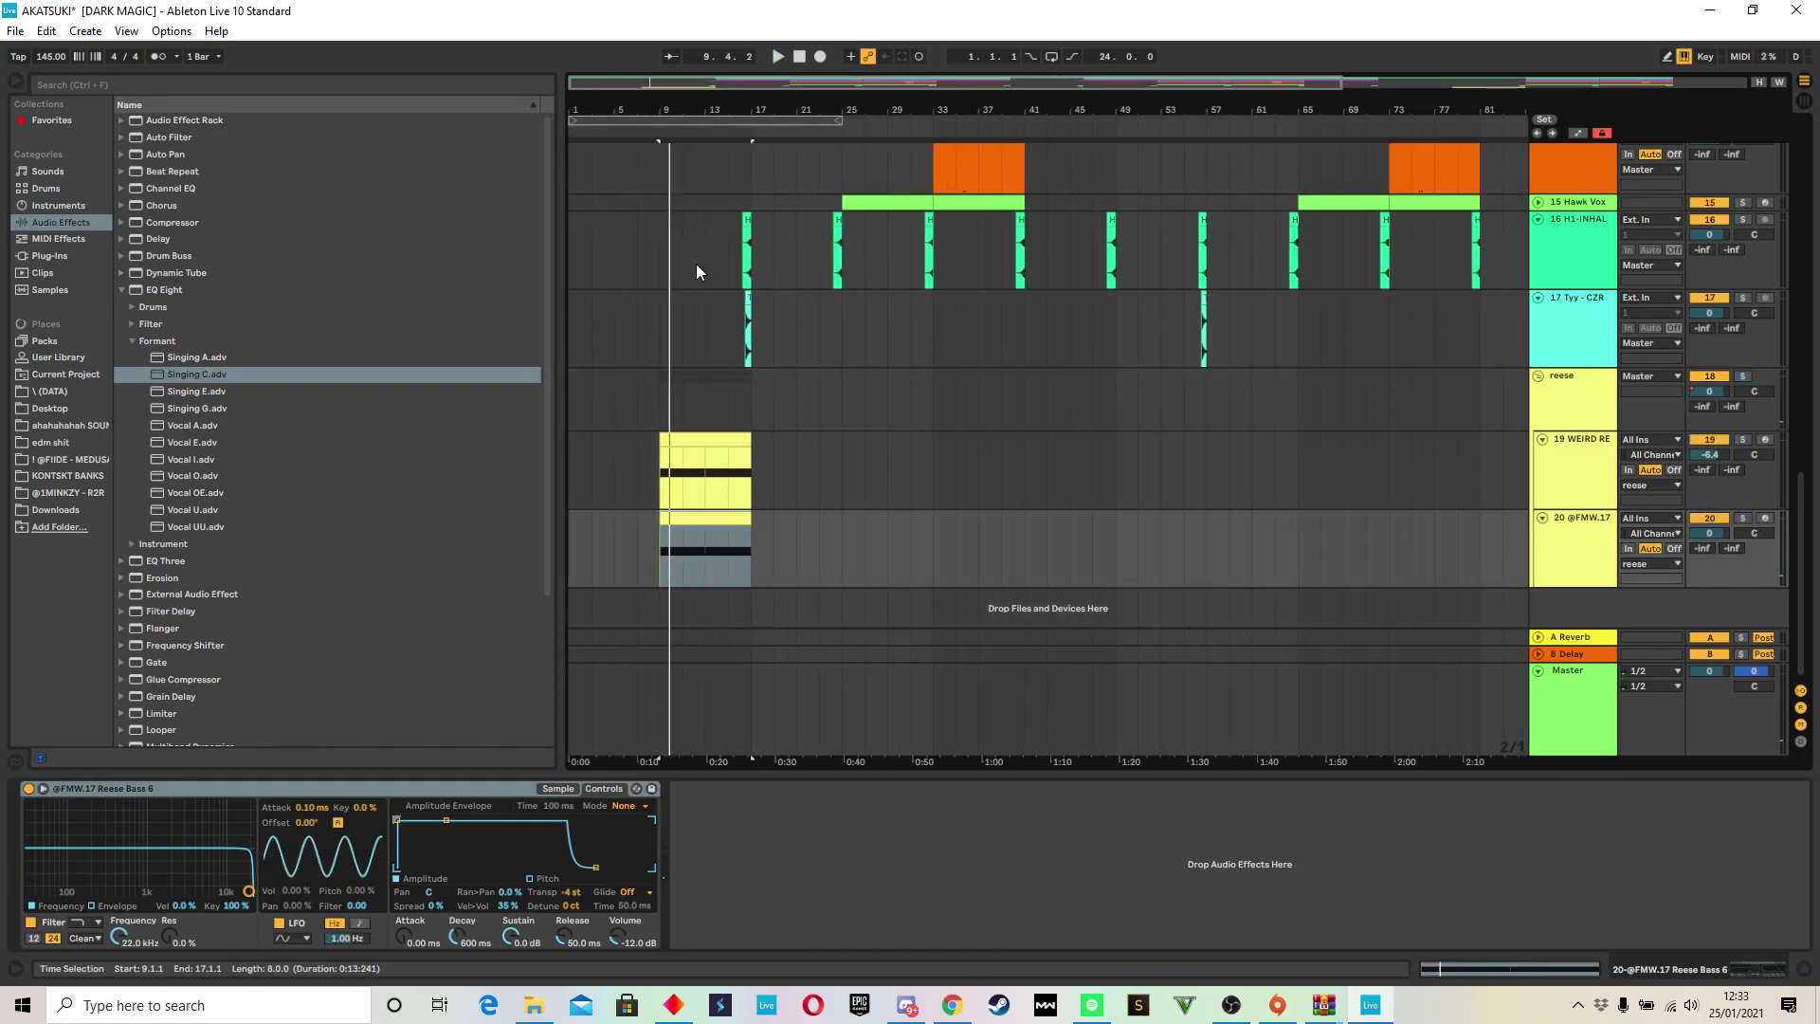
Step: Play the full arrangement from bar 7 and fold tracks 16 and 17
click(634, 414)
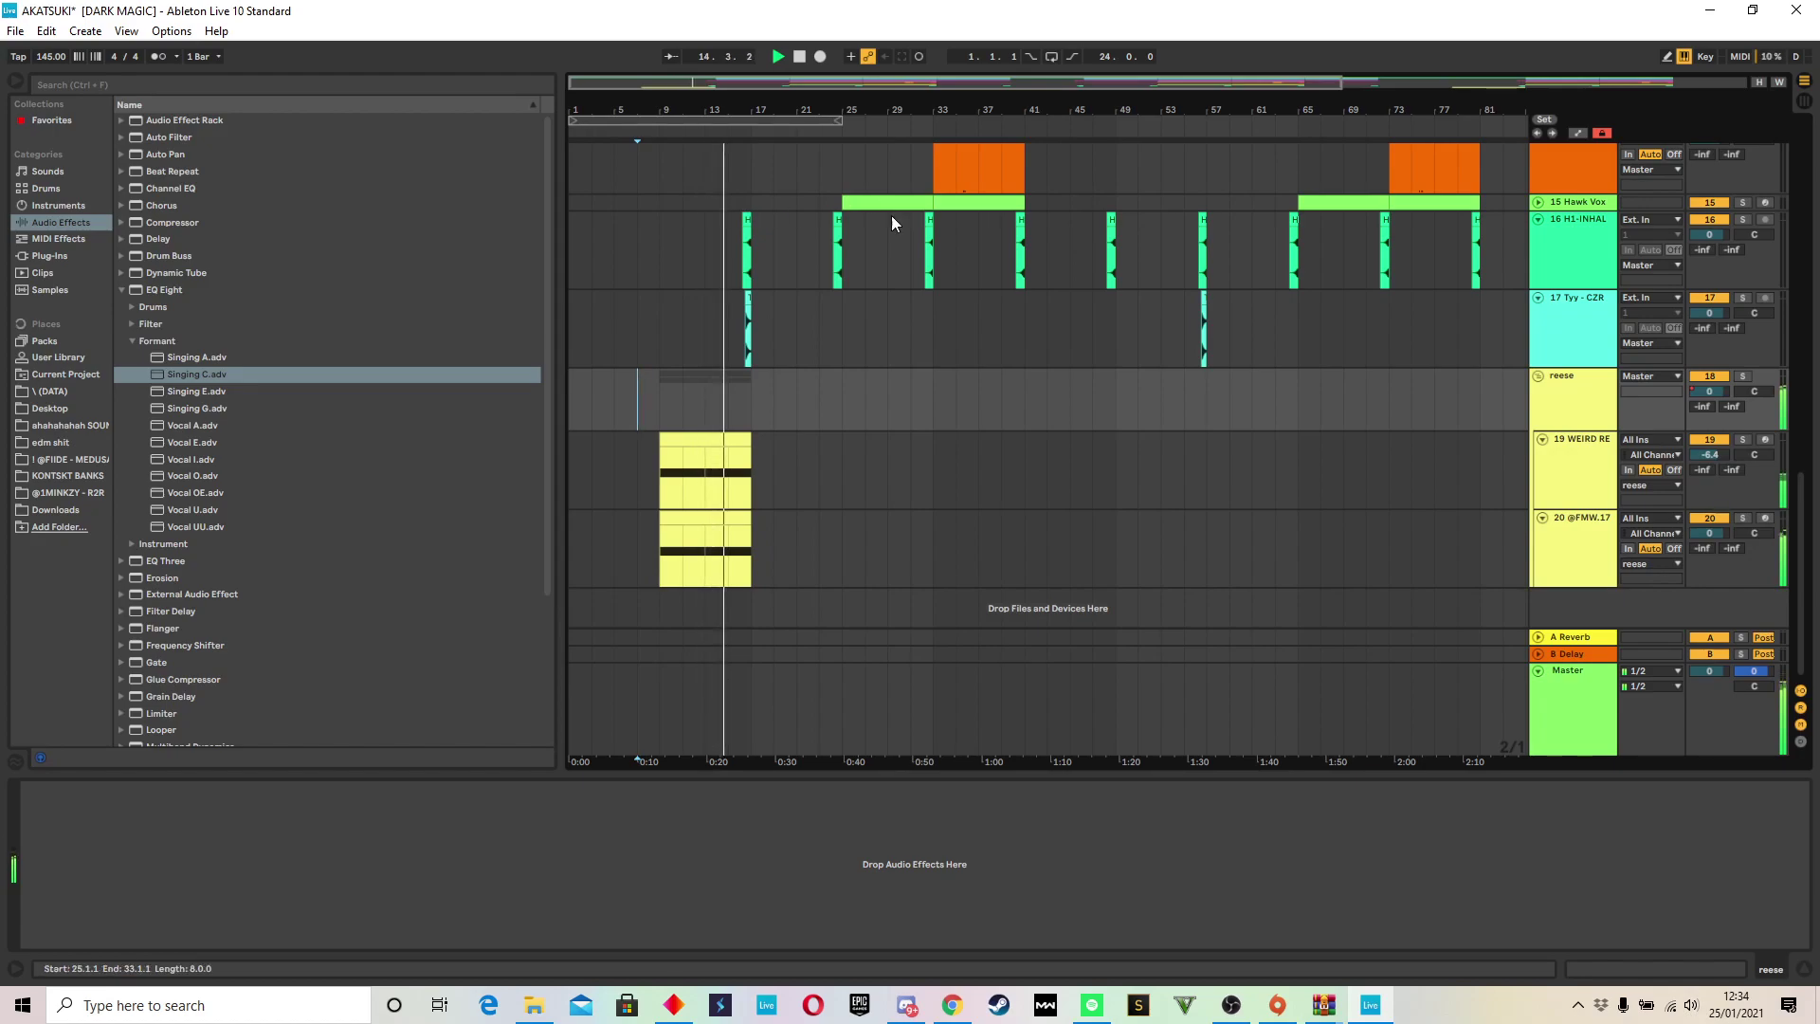
click(1539, 237)
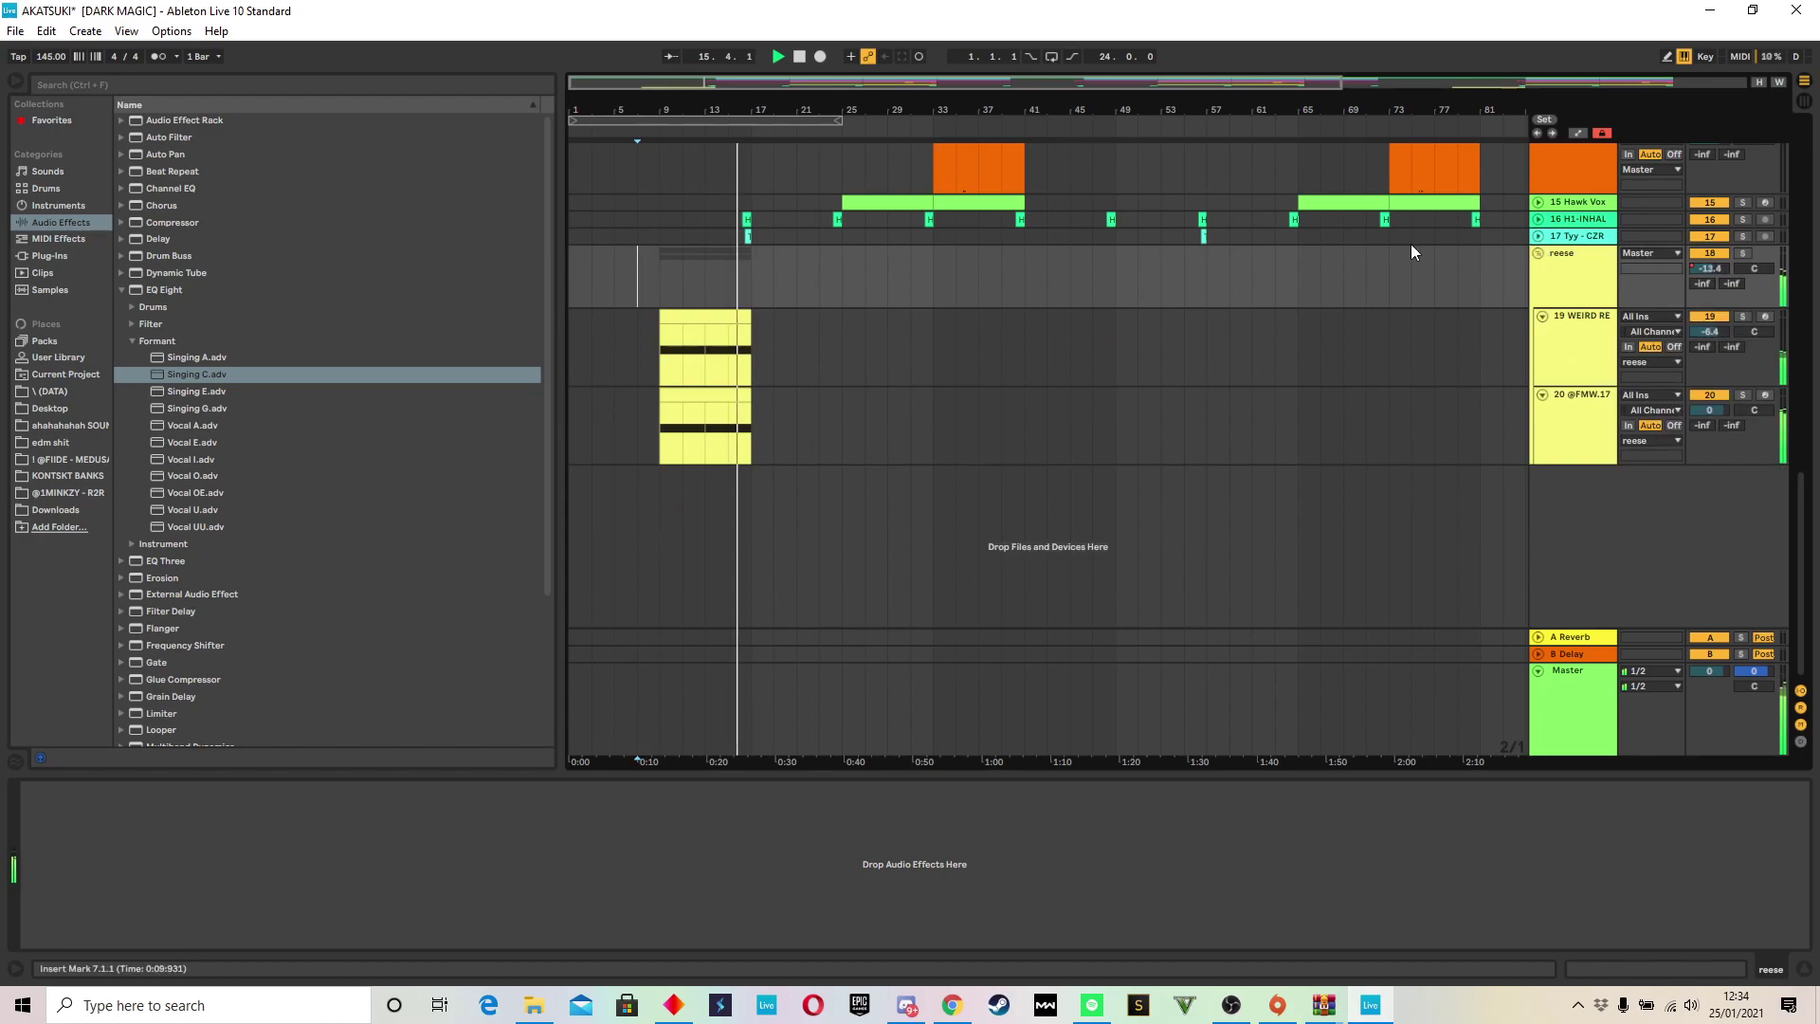
scroll(796, 256, up, 2)
scroll(811, 269, up, 3)
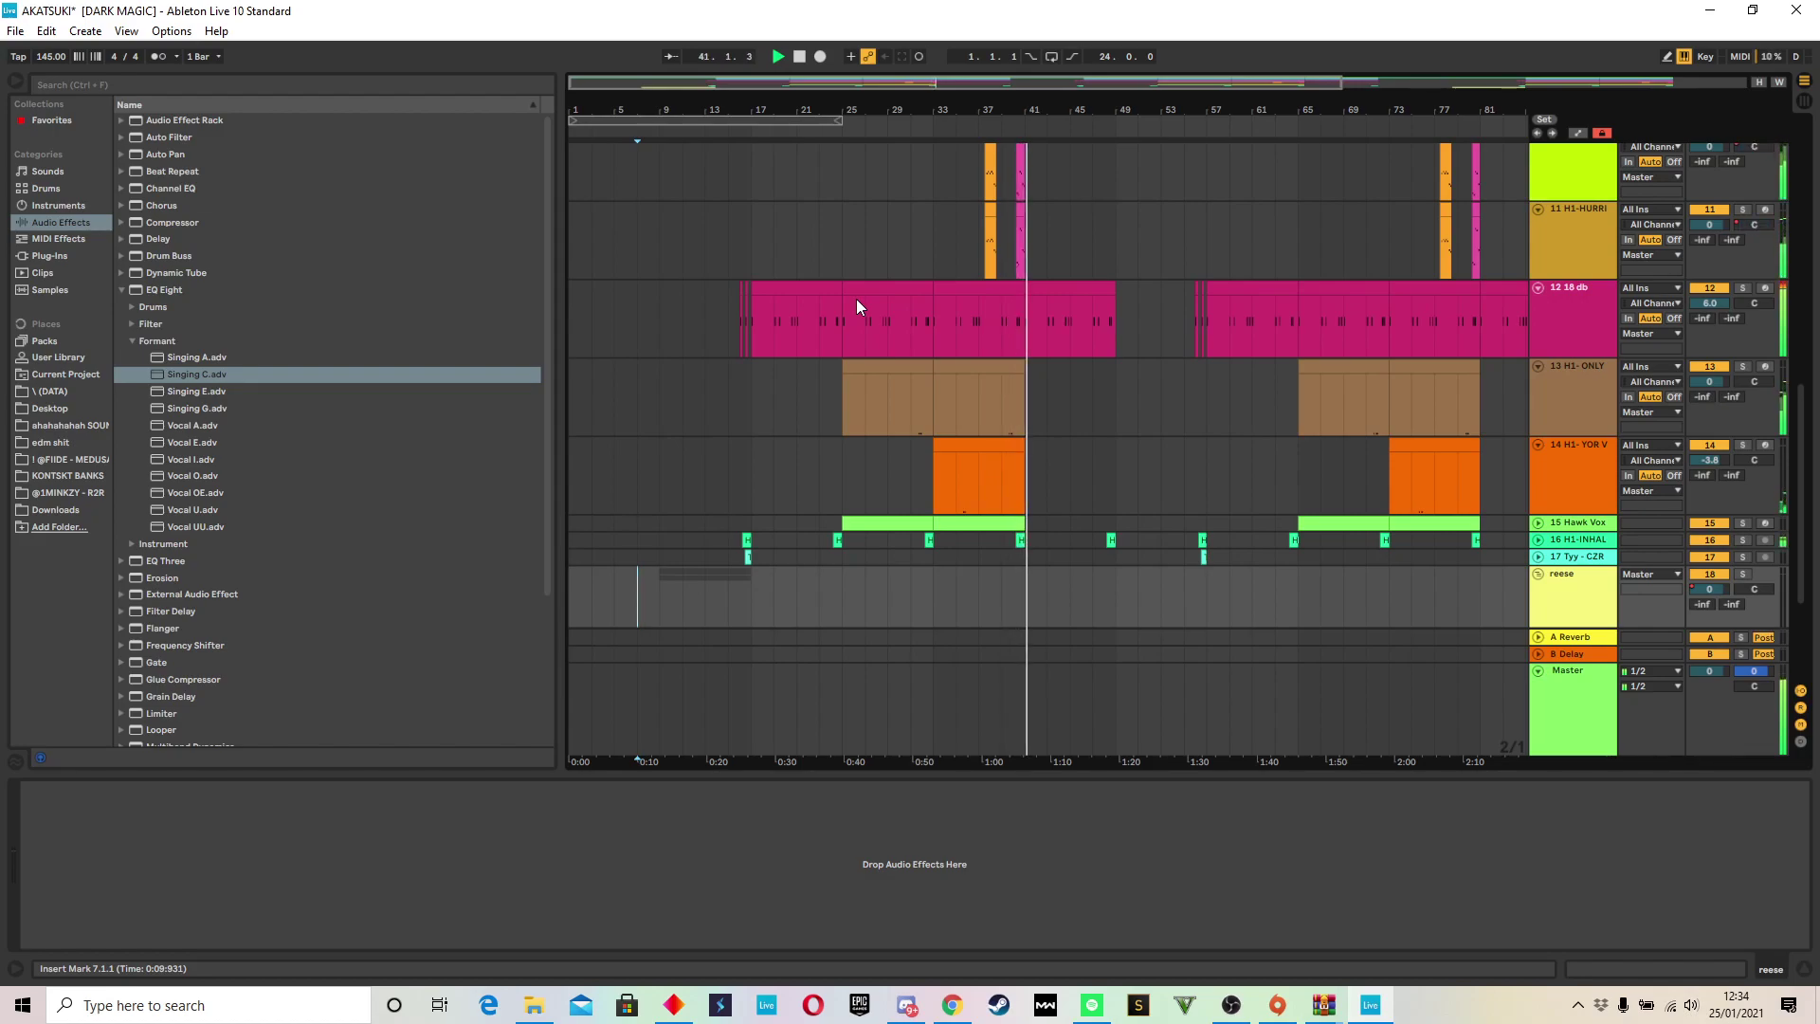
Step: Fold track 6, tracks 8 to 14 and the reese group
scroll(1067, 322, up, 6)
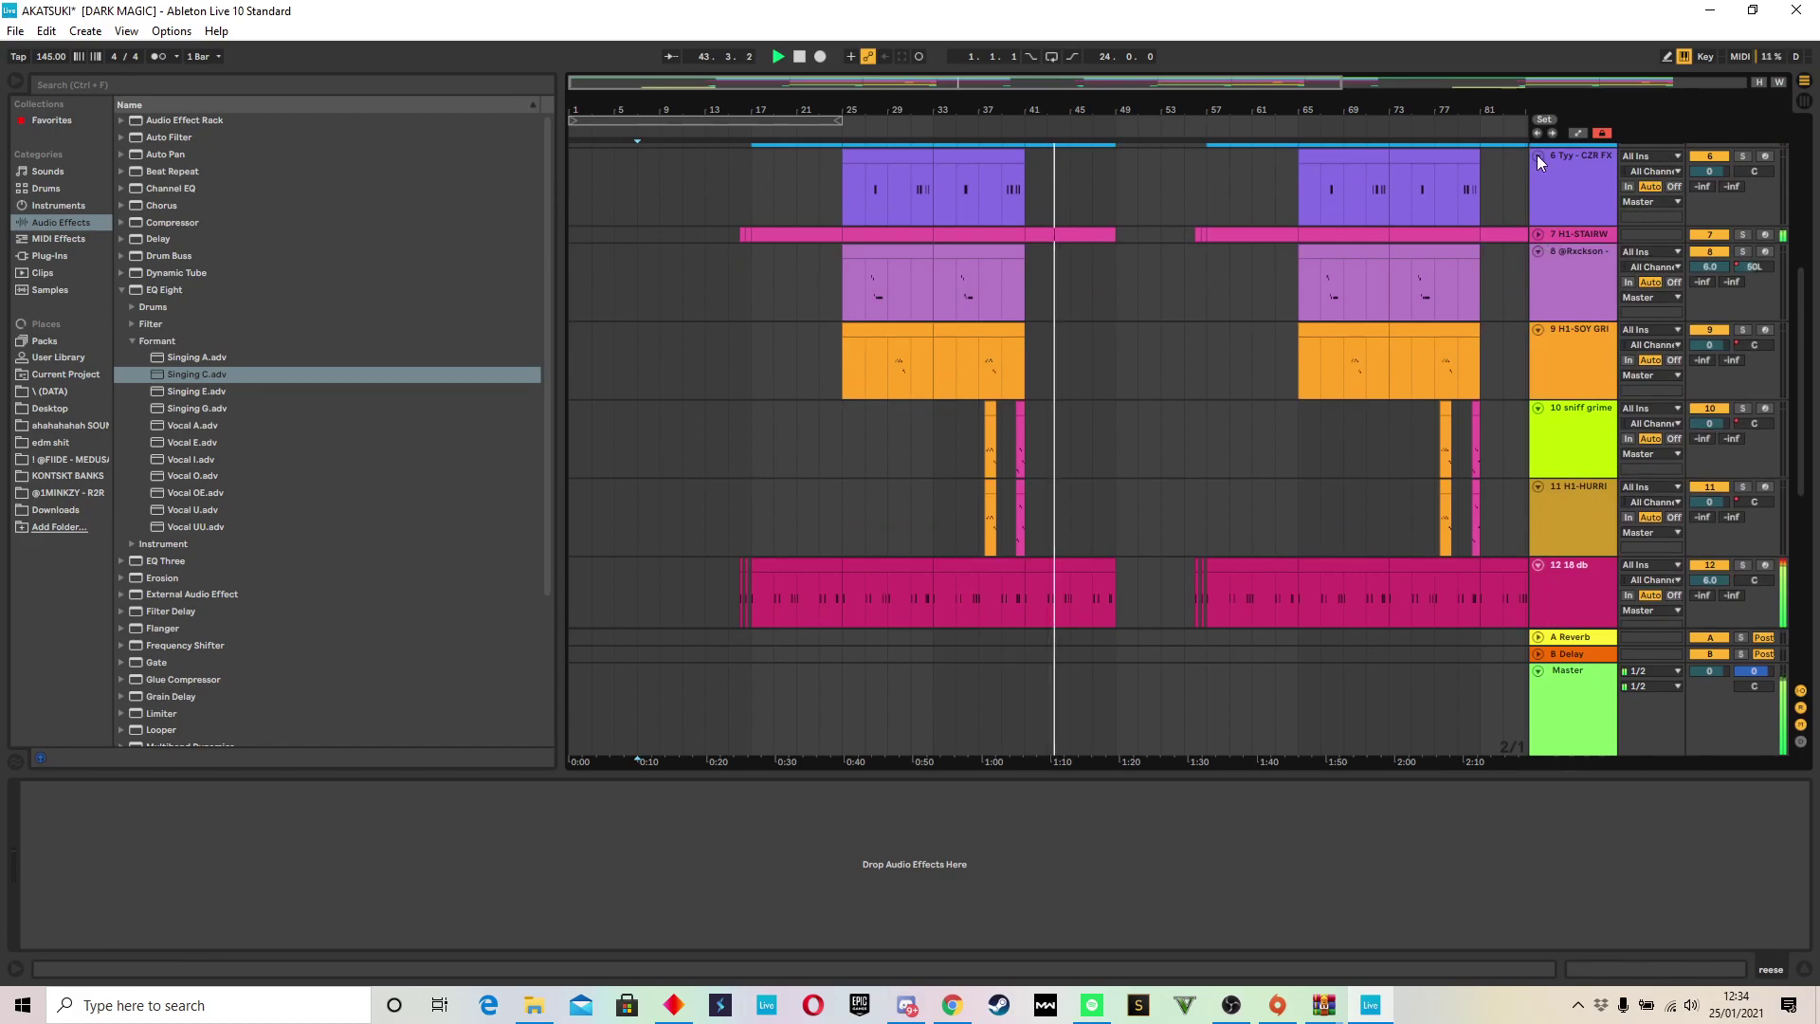
click(1538, 155)
click(1537, 189)
click(1537, 207)
click(1537, 224)
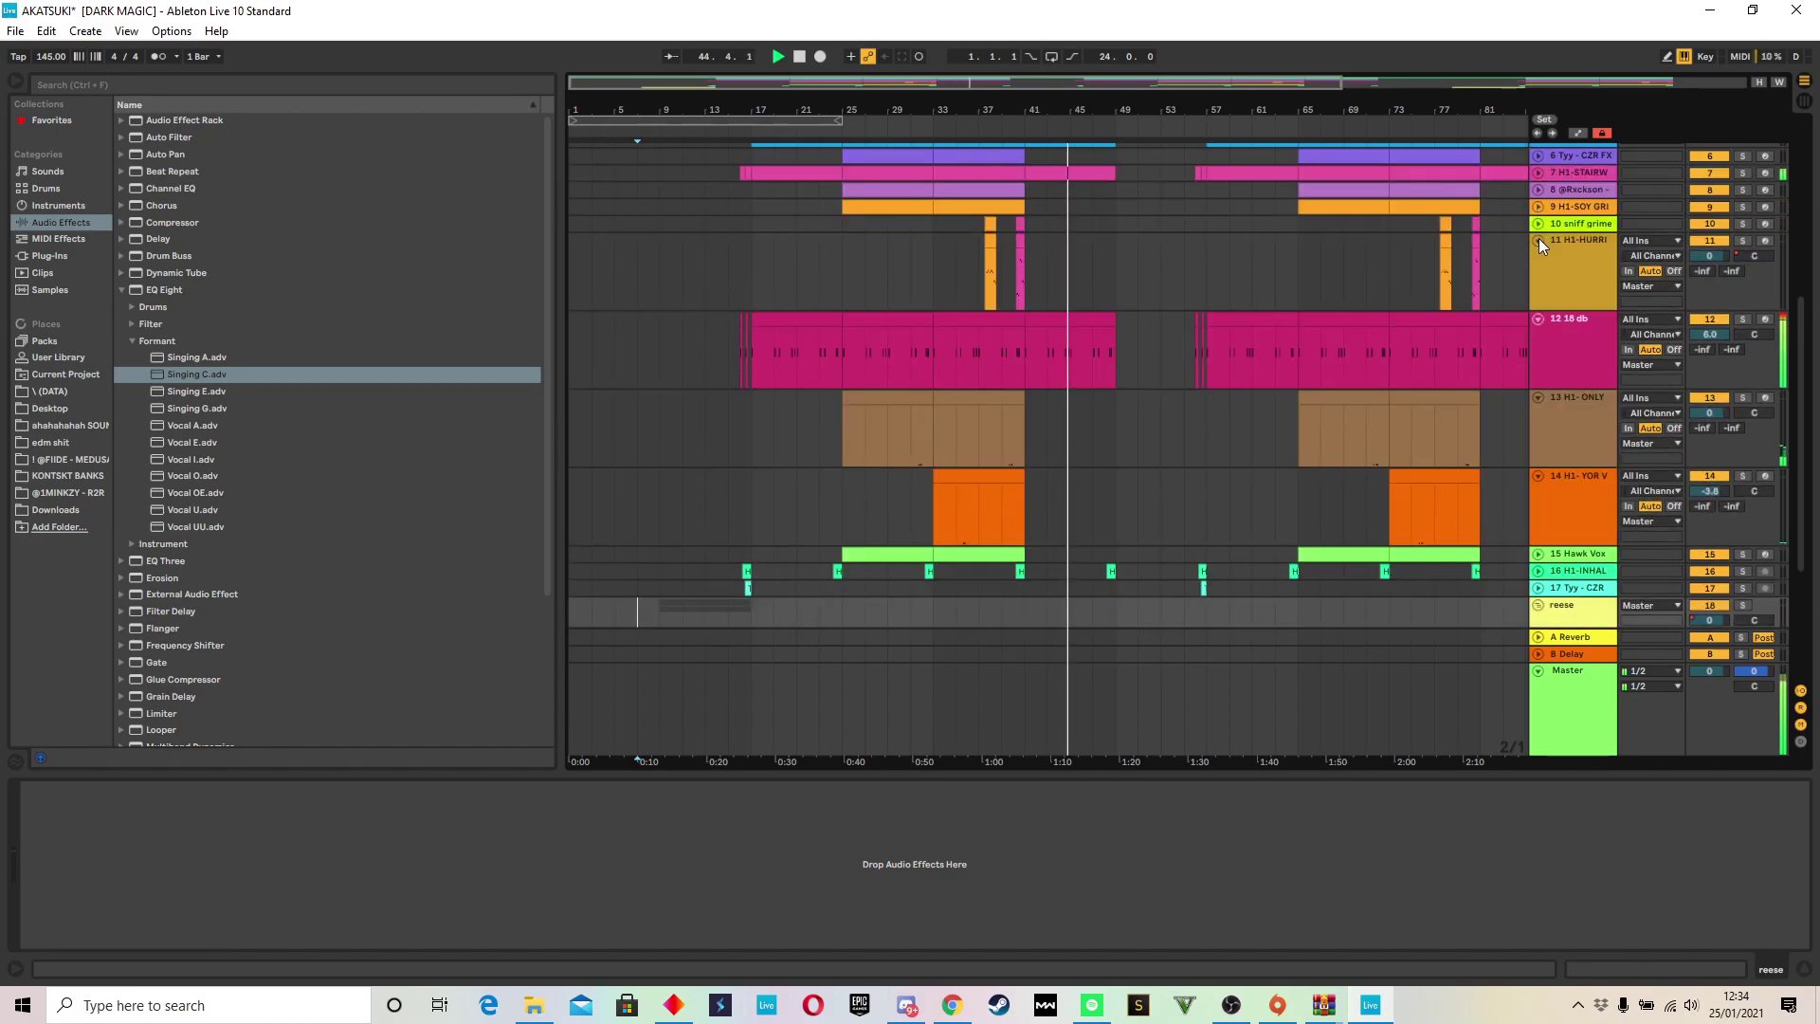
click(1537, 239)
click(1537, 257)
click(1537, 274)
click(1537, 291)
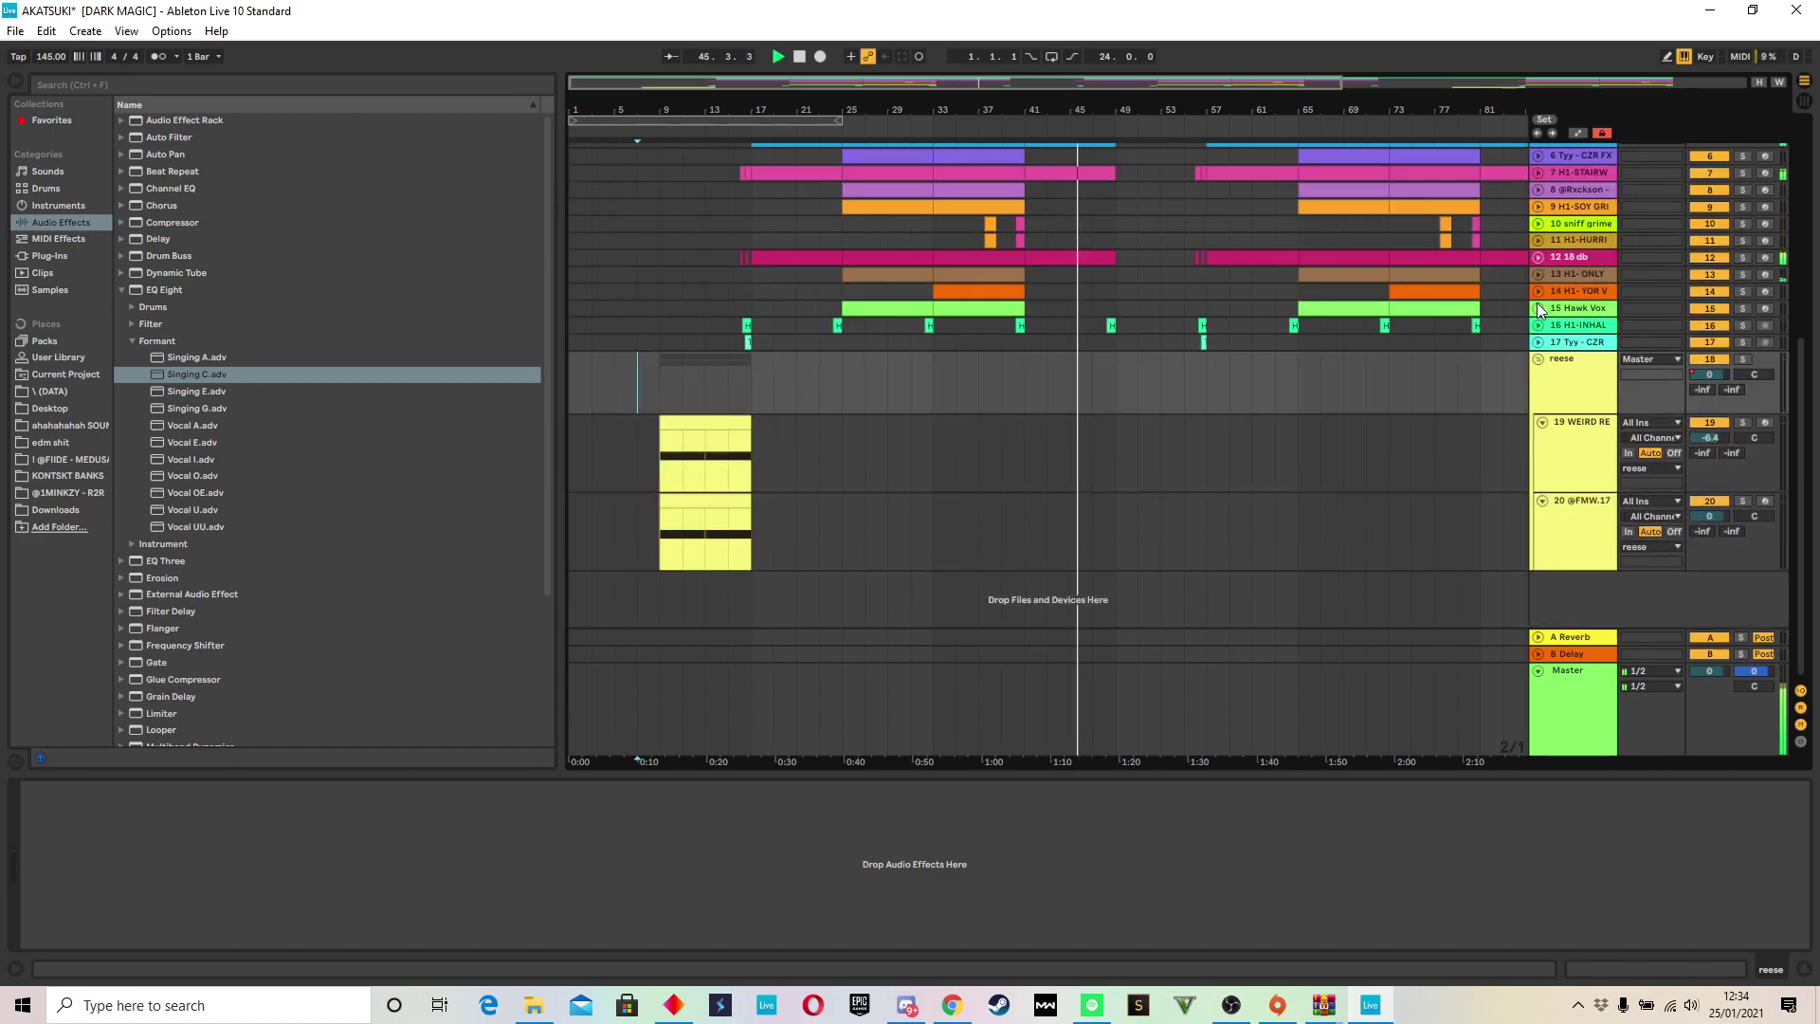
click(1537, 358)
scroll(1362, 374, up, 2)
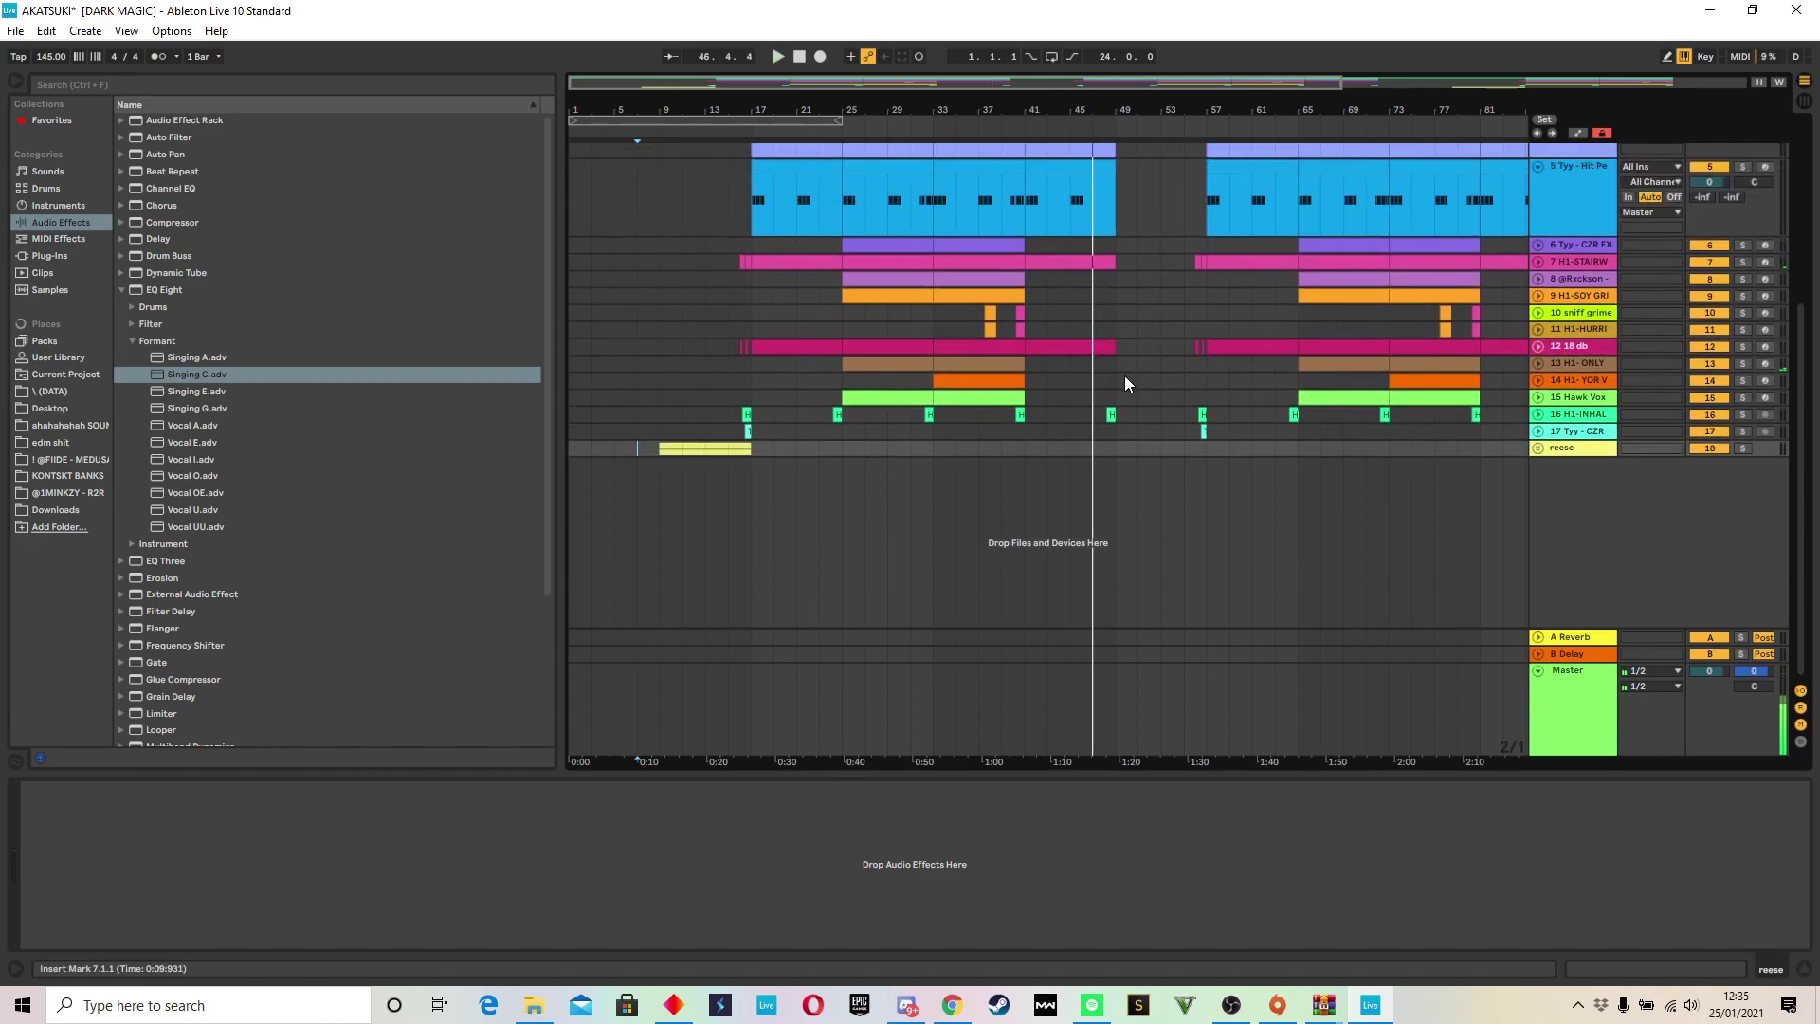
Step: Fold the sample track and the drum tracks, tracks 1 to 5
scroll(967, 341, up, 5)
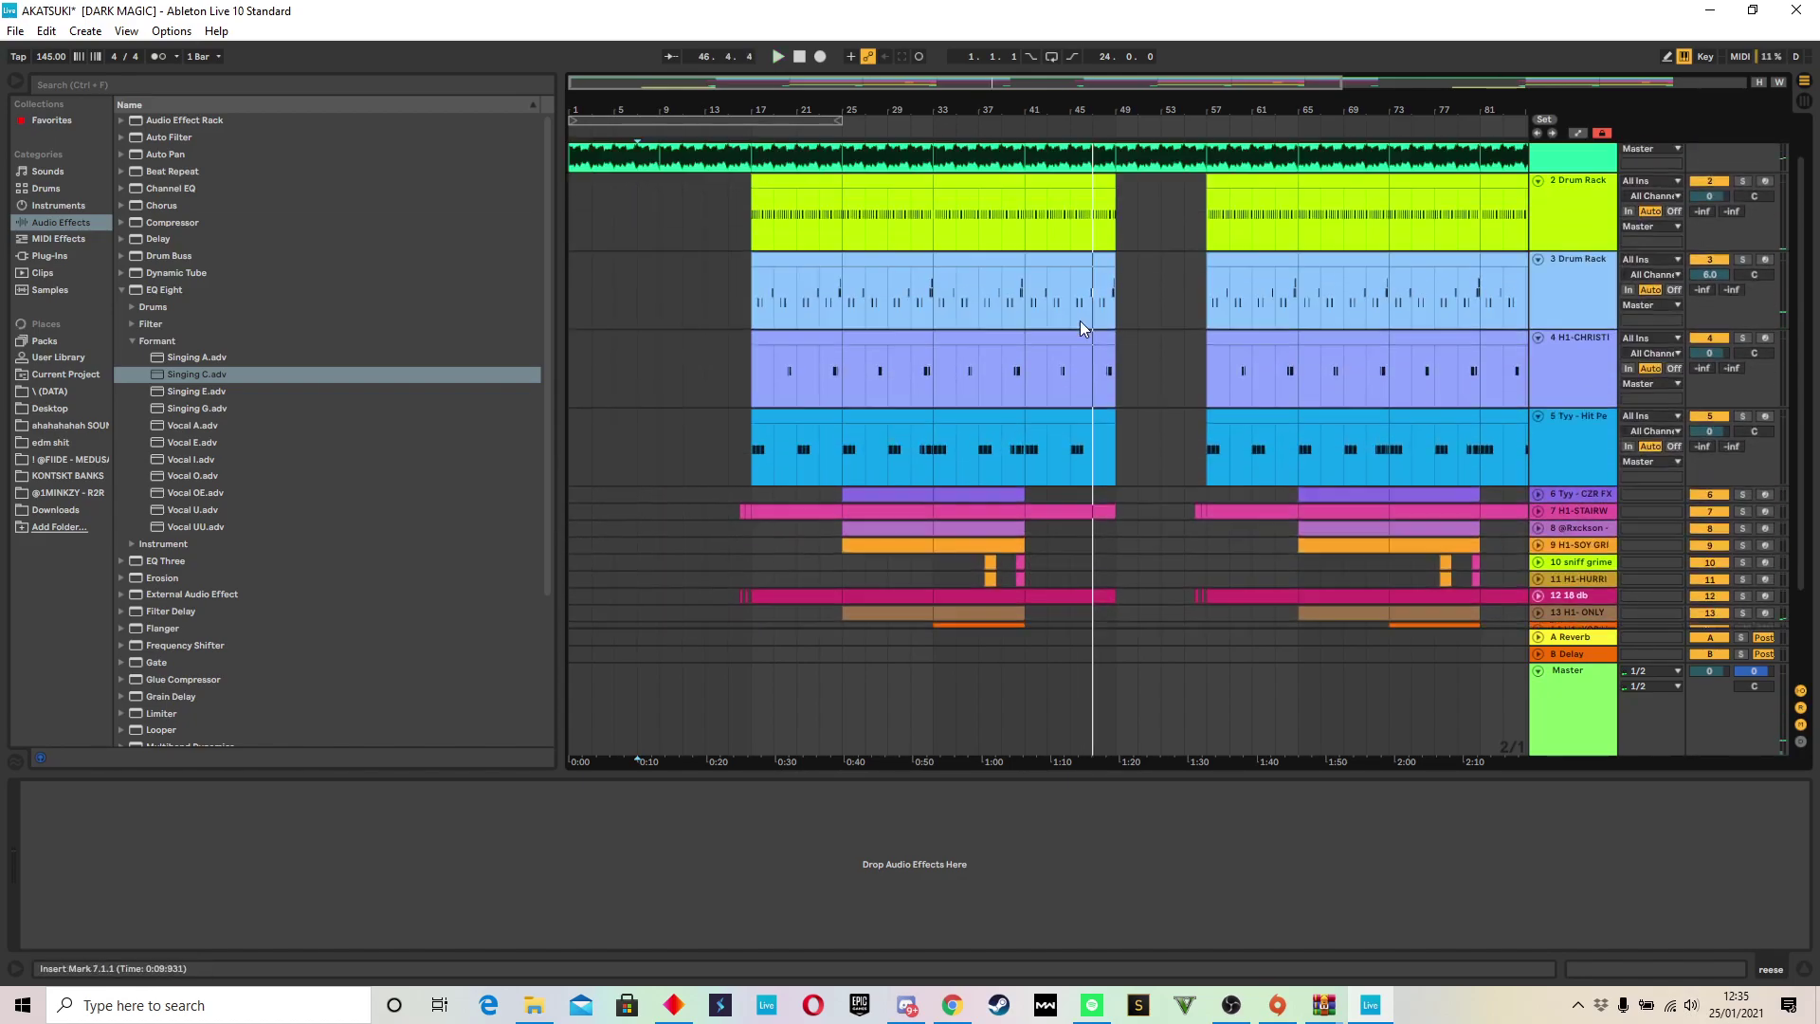
click(1537, 150)
click(1537, 166)
click(1538, 184)
click(1539, 201)
click(1537, 218)
Step: Show the Master track's devices, select the Glue Compressor, and open the Ozone 8 plug-in window
click(1590, 711)
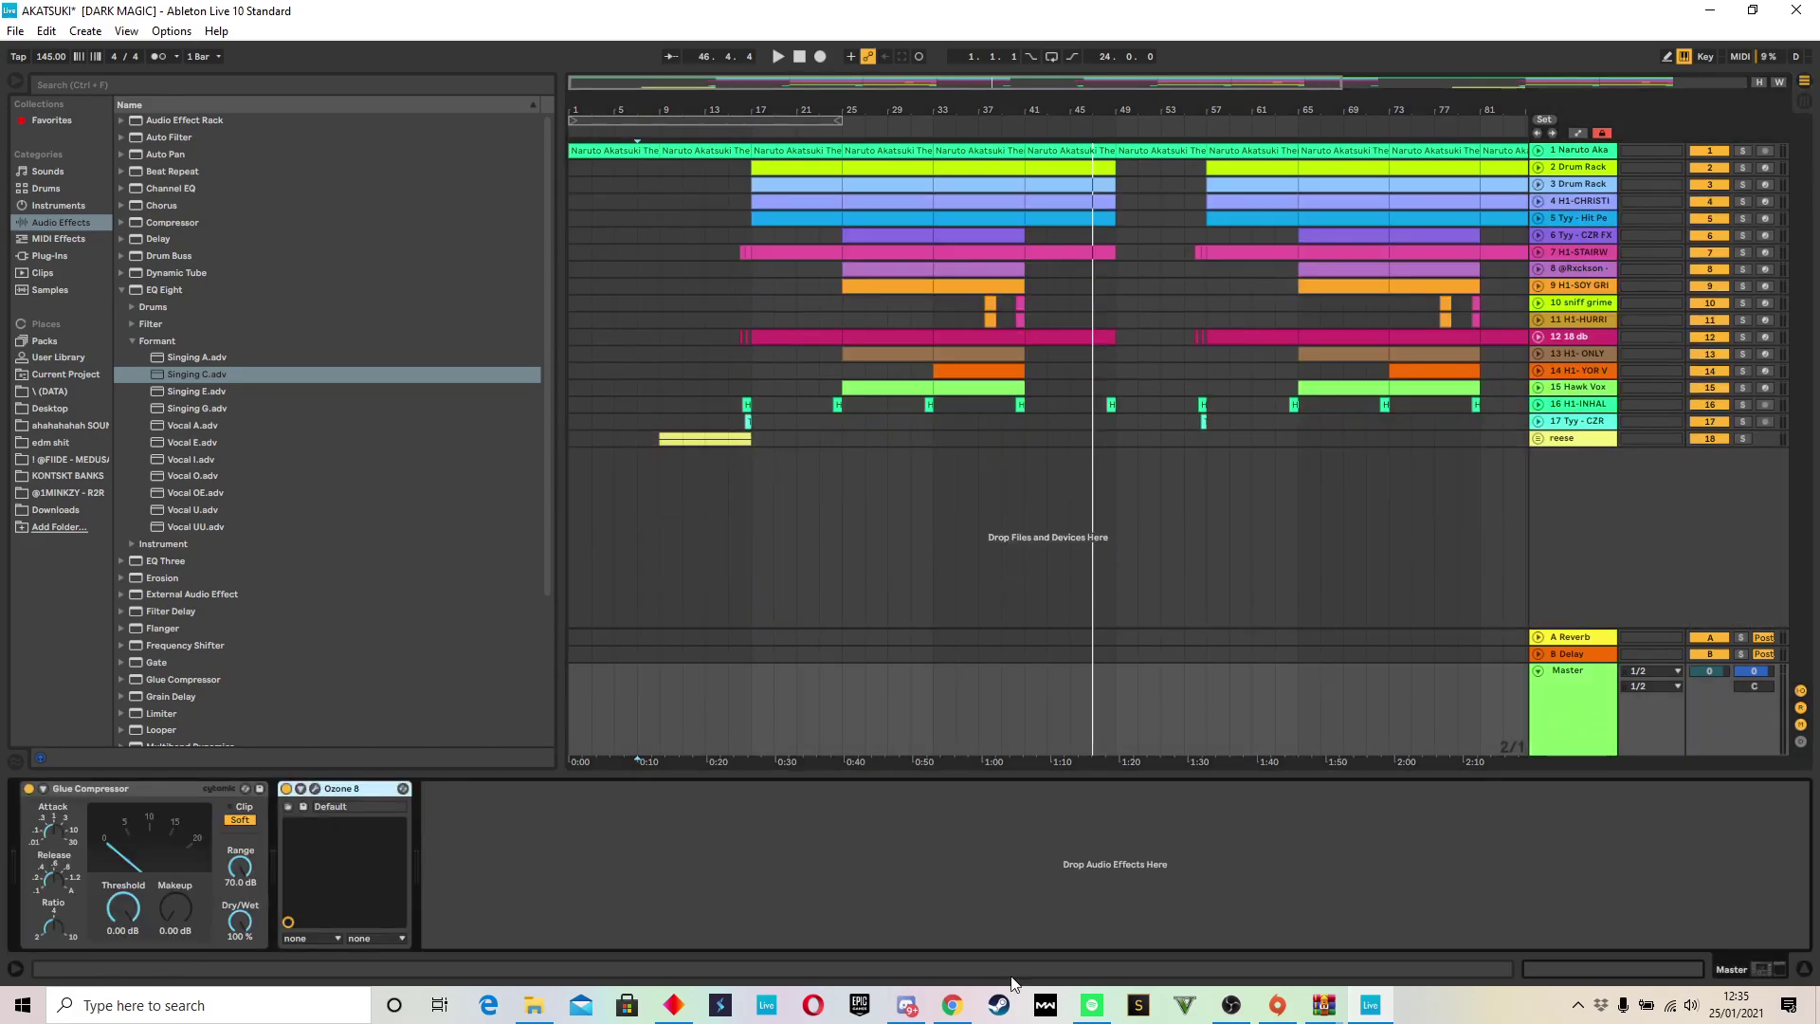
click(144, 796)
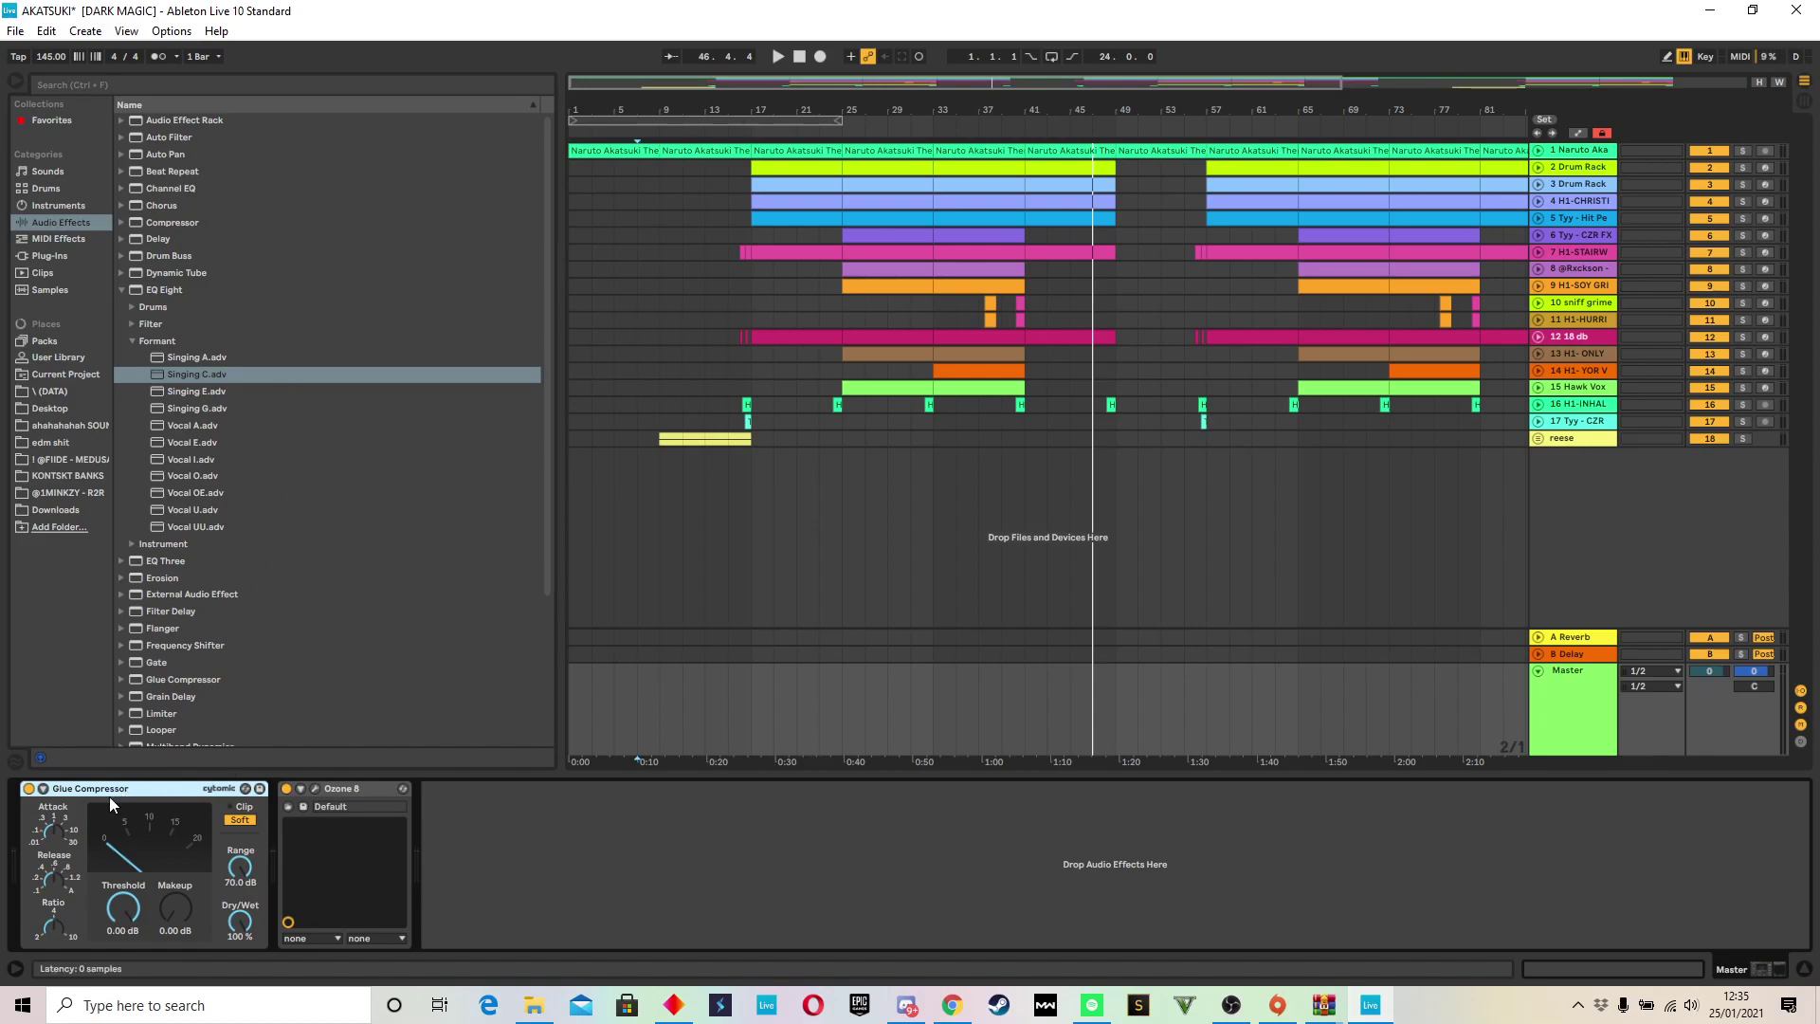
click(311, 796)
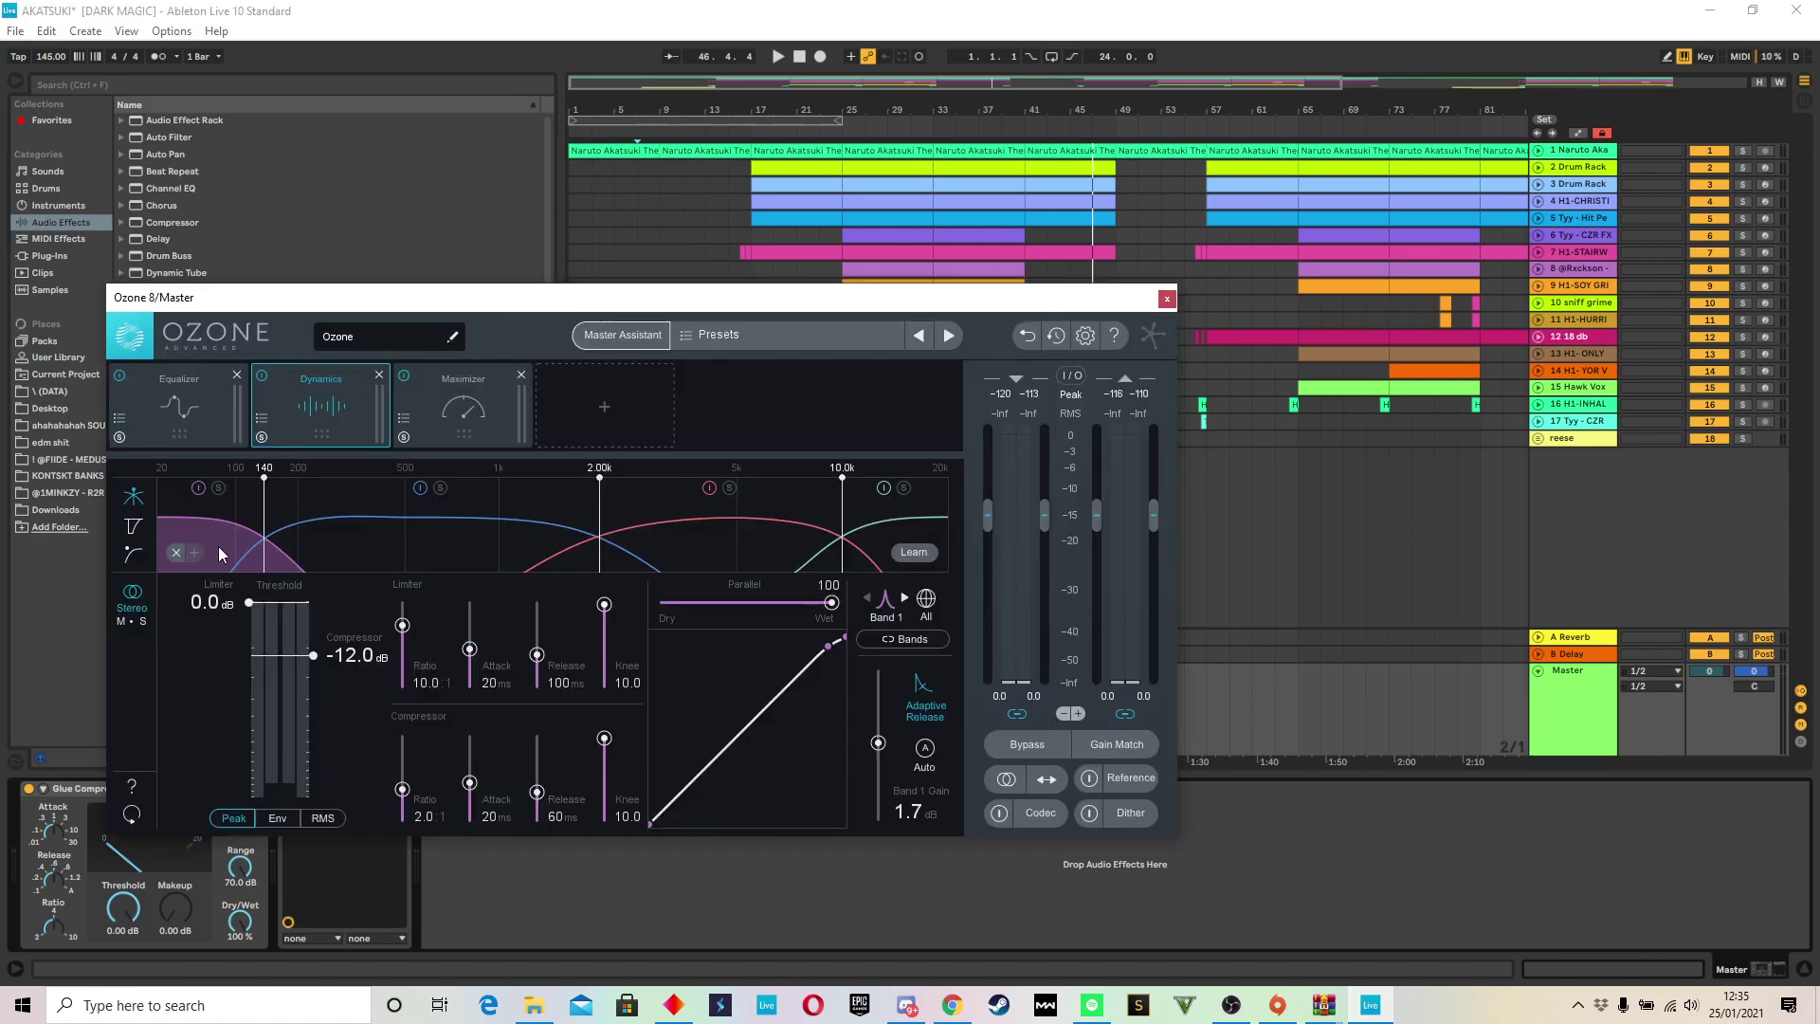
Step: Review bands 2, 3 and 4 of Ozone 8's Dynamics module and close the plug-in window
click(458, 527)
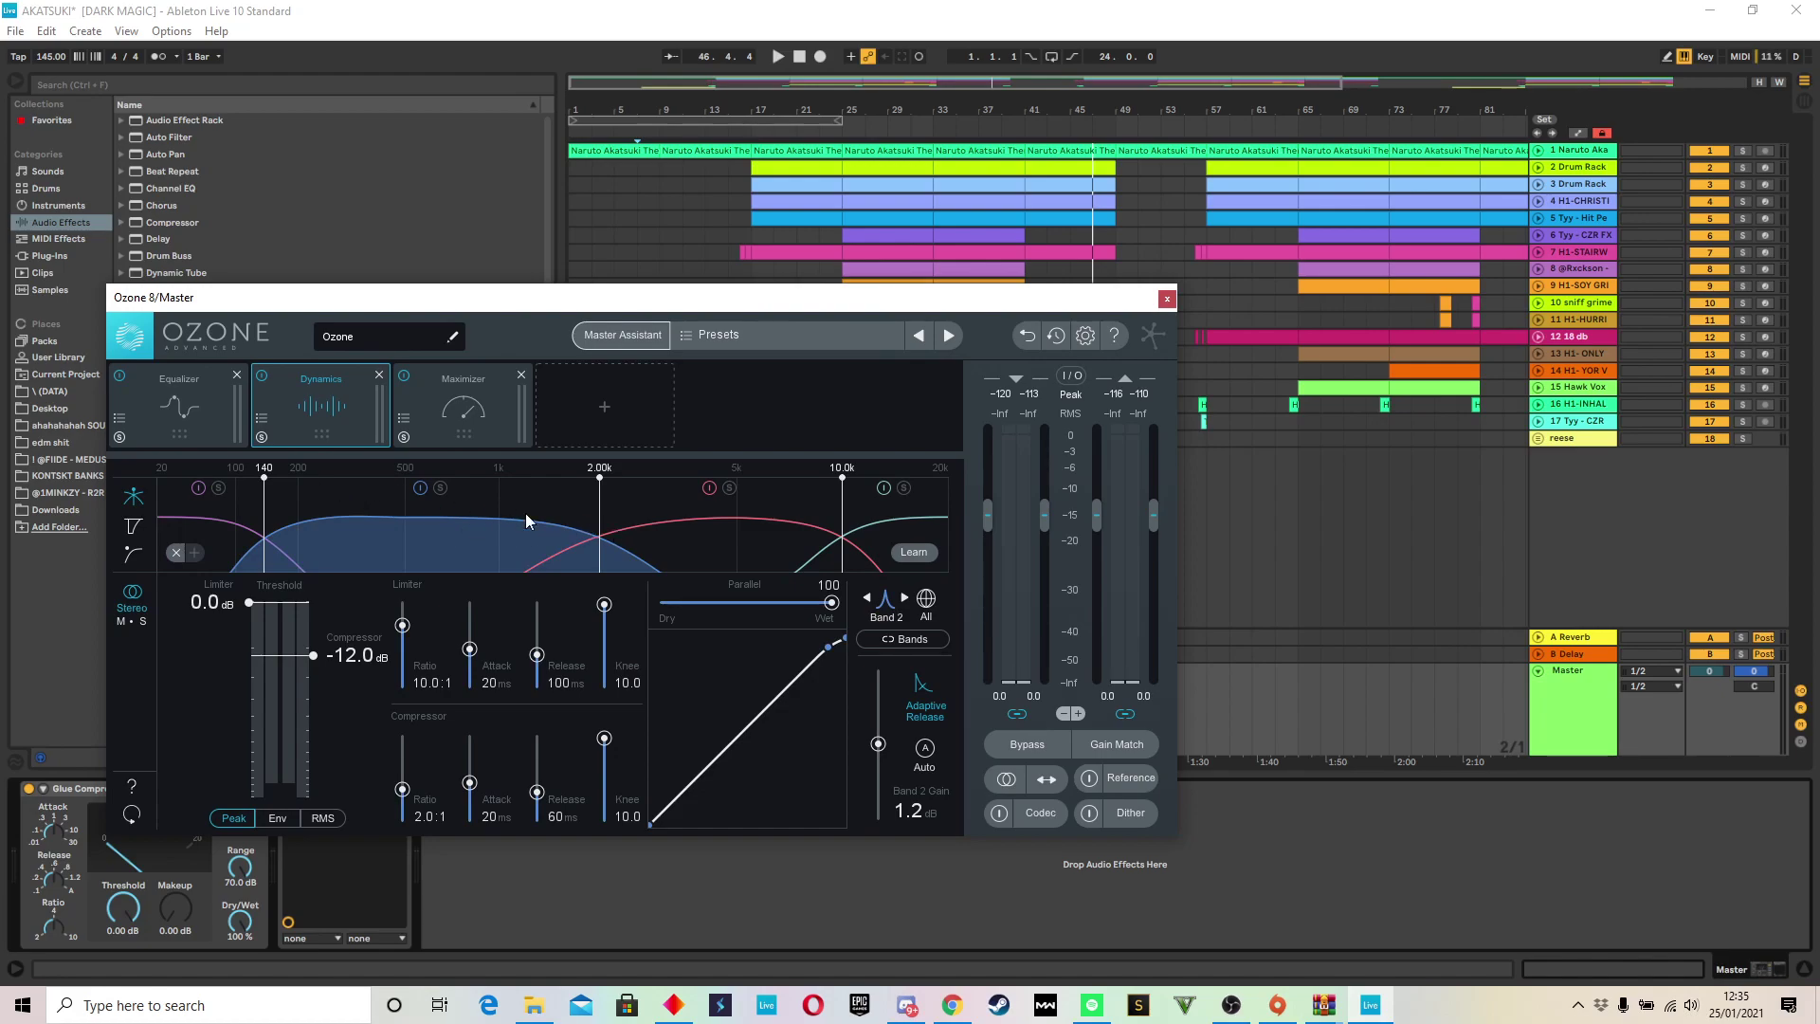
click(702, 560)
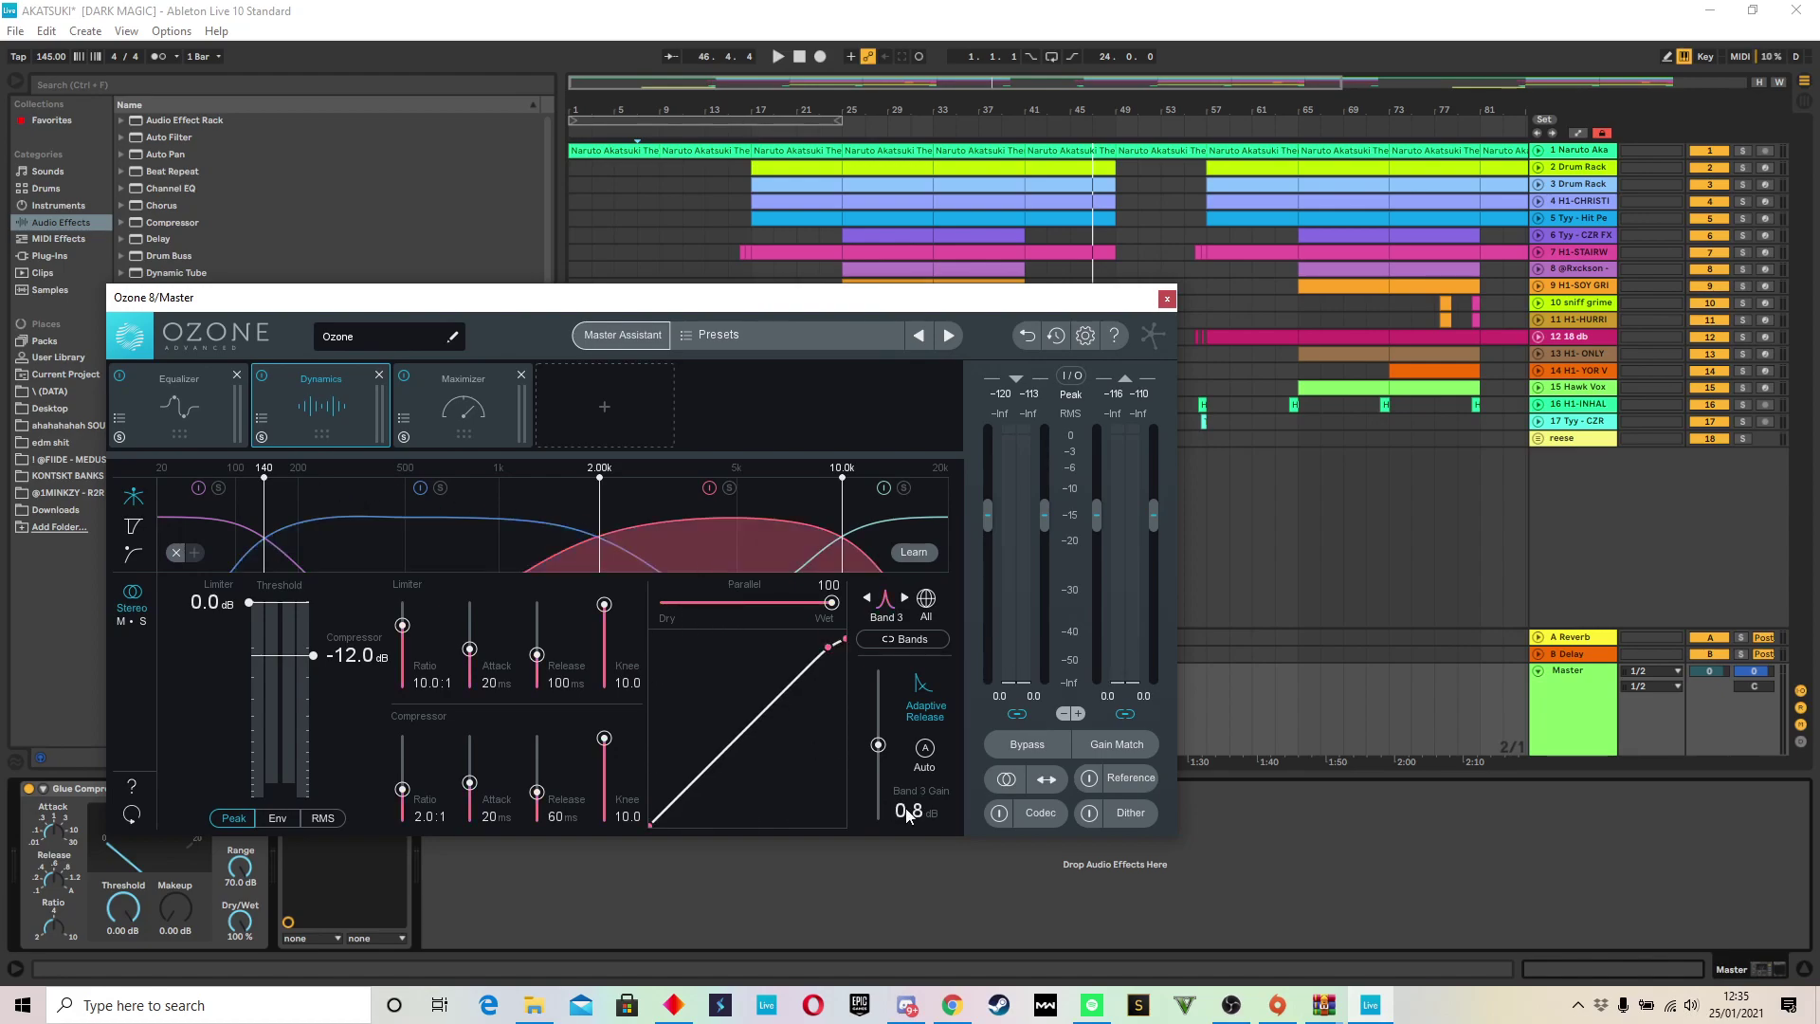
click(892, 542)
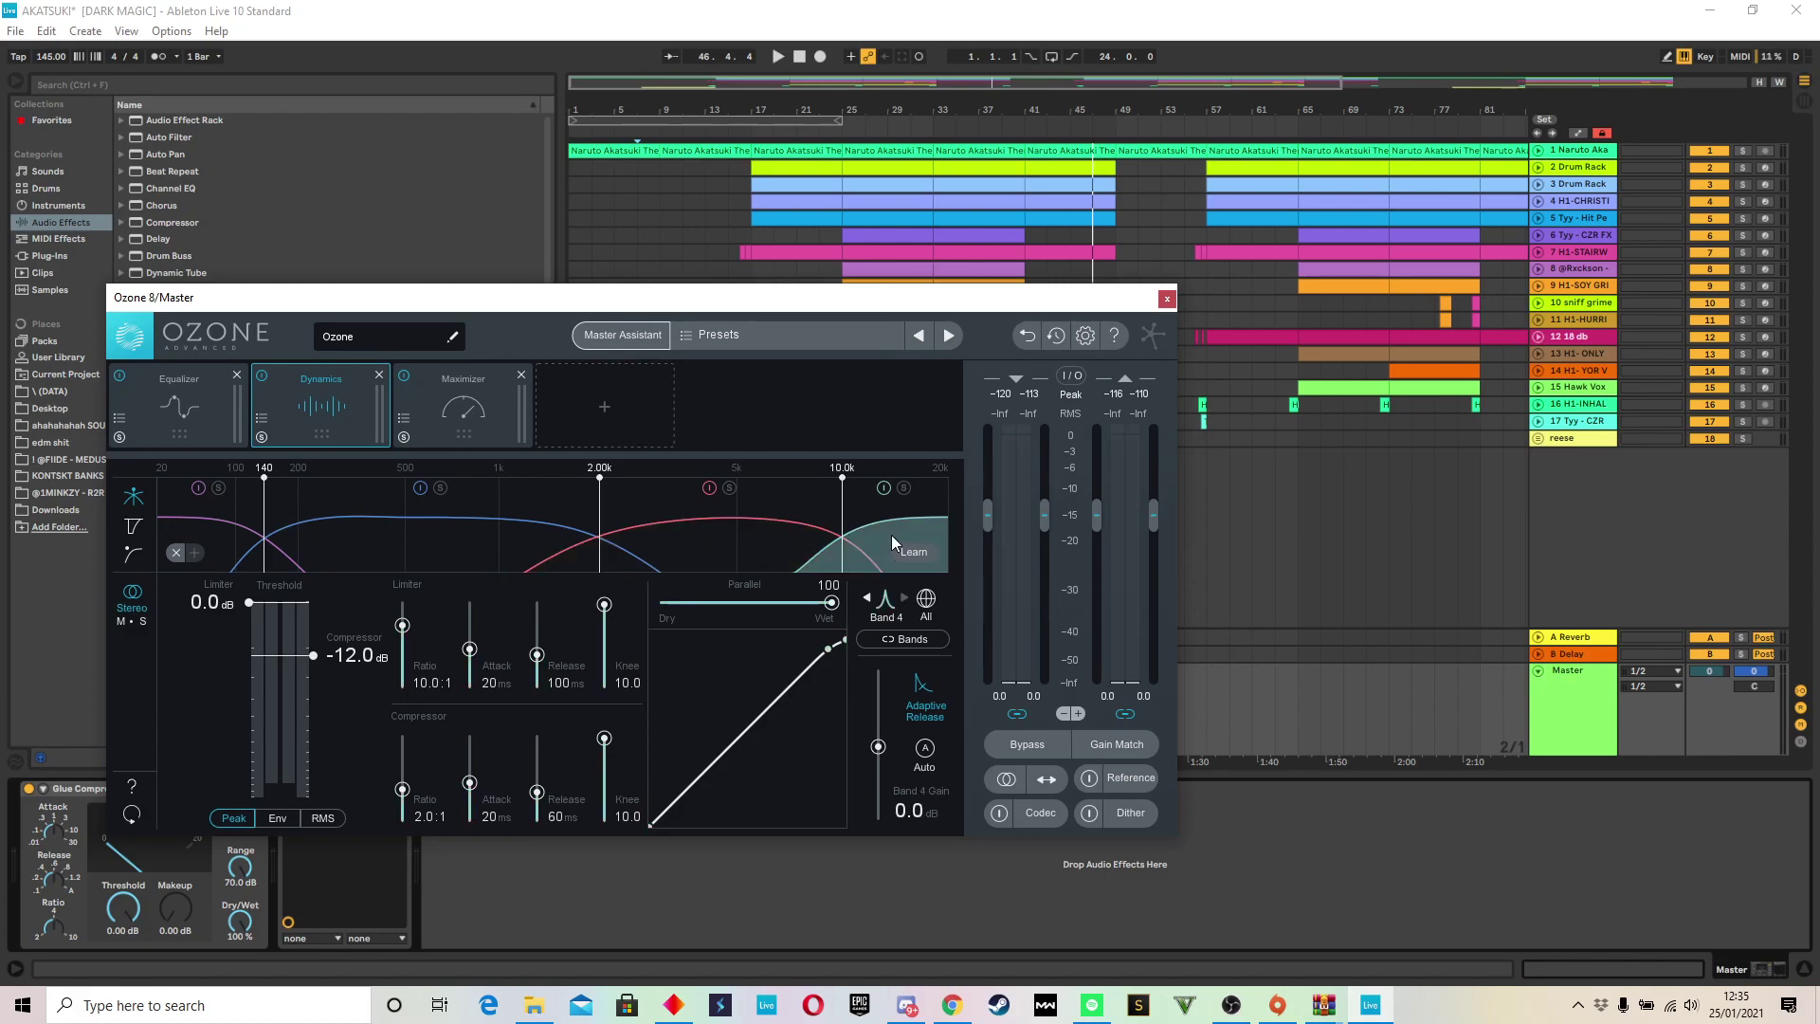
click(1165, 298)
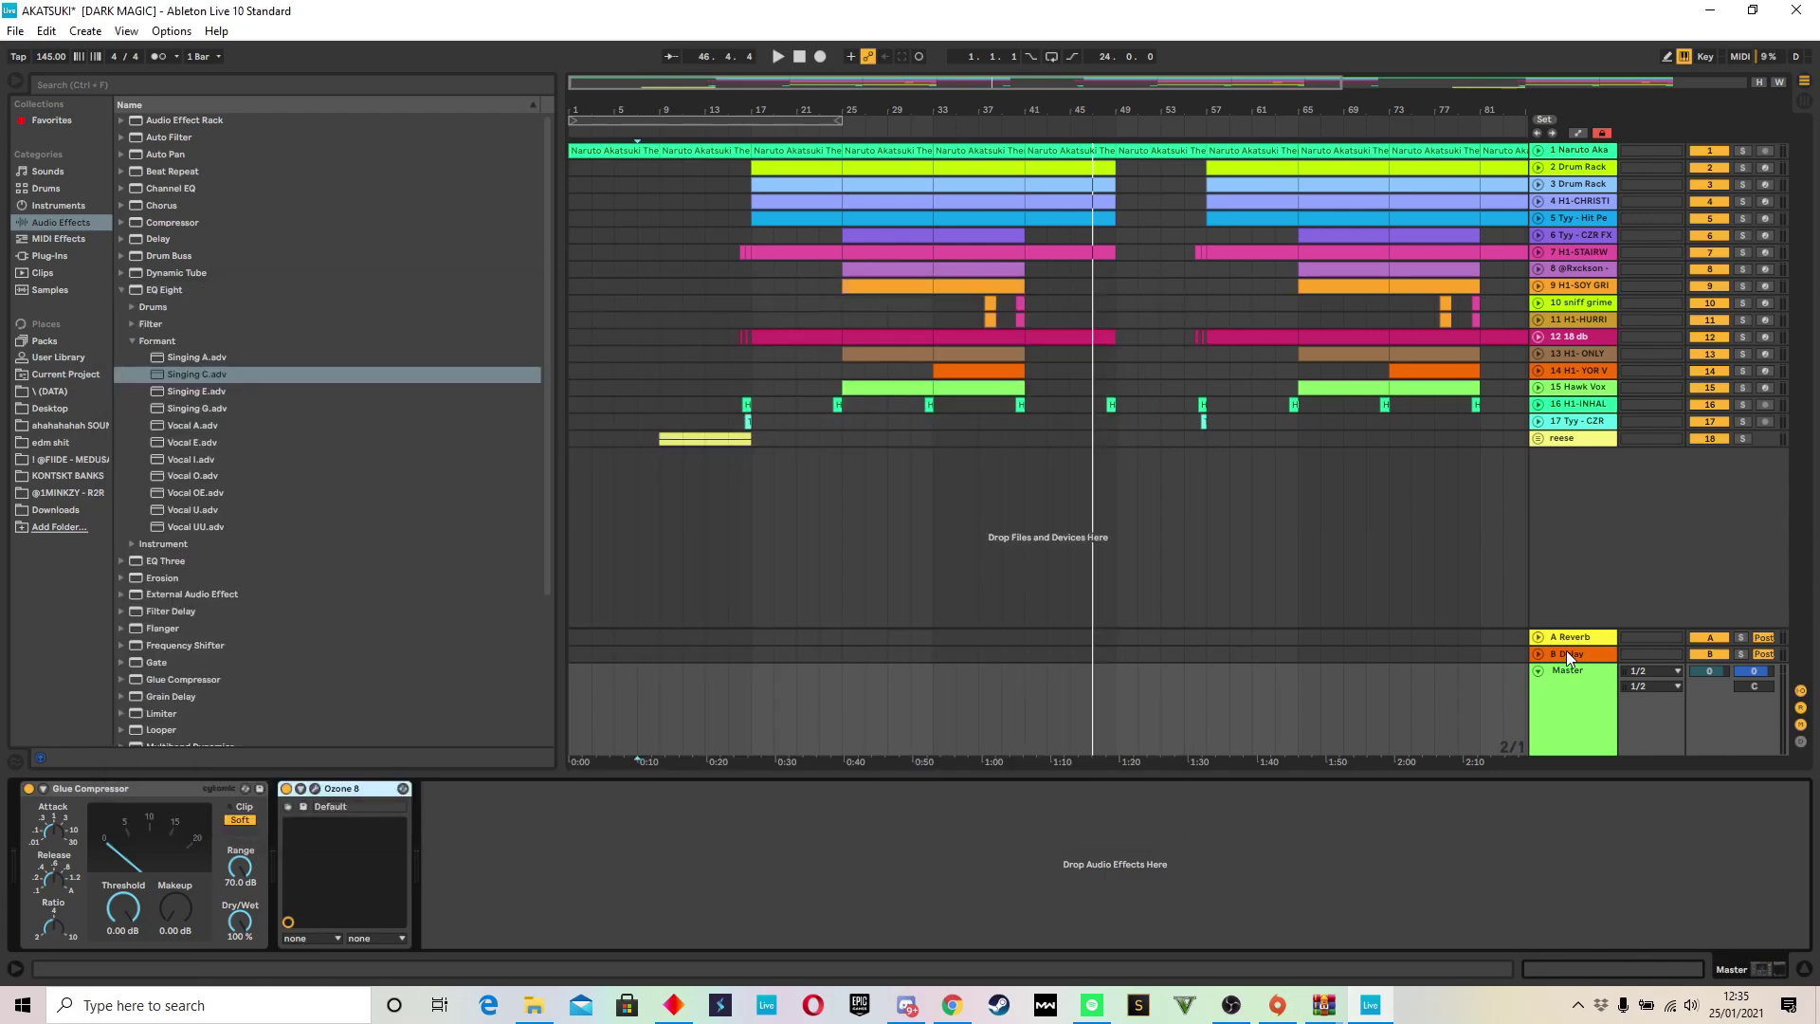
Step: Fold the Master track and unfold track 8, leaving track 9 folded
click(1540, 671)
double_click(1456, 111)
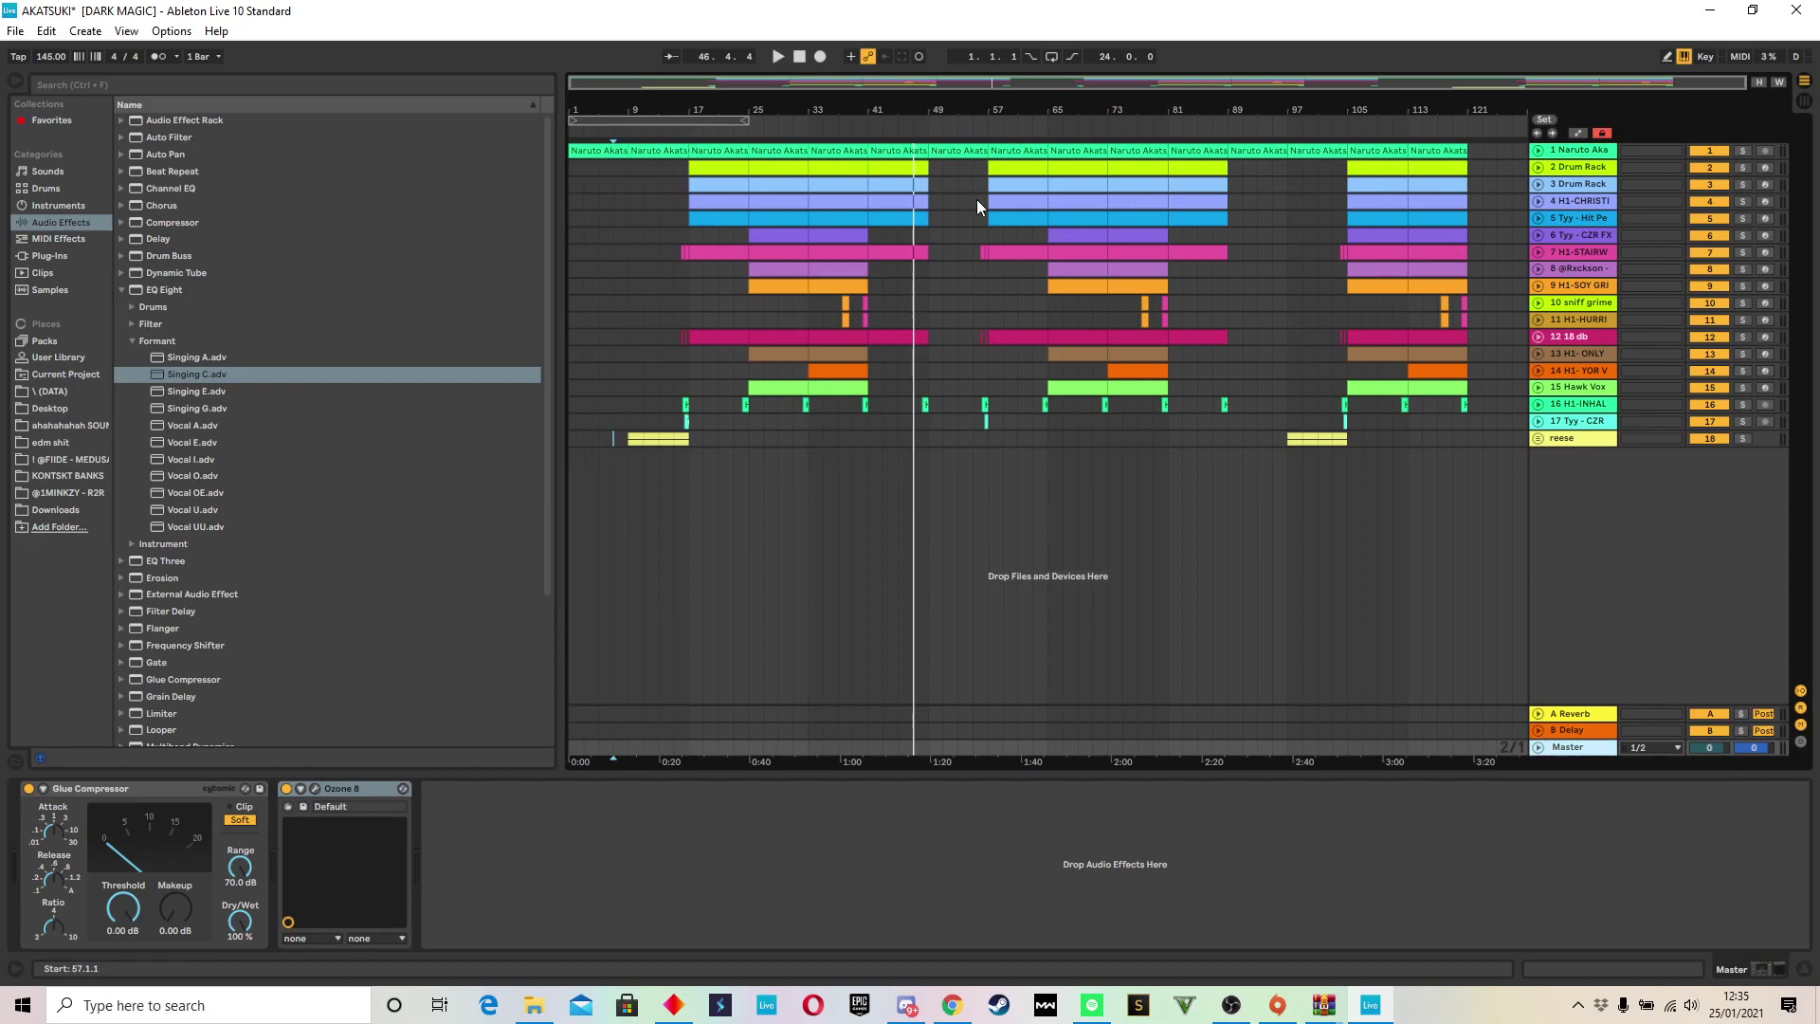
drag(772, 106, 810, 107)
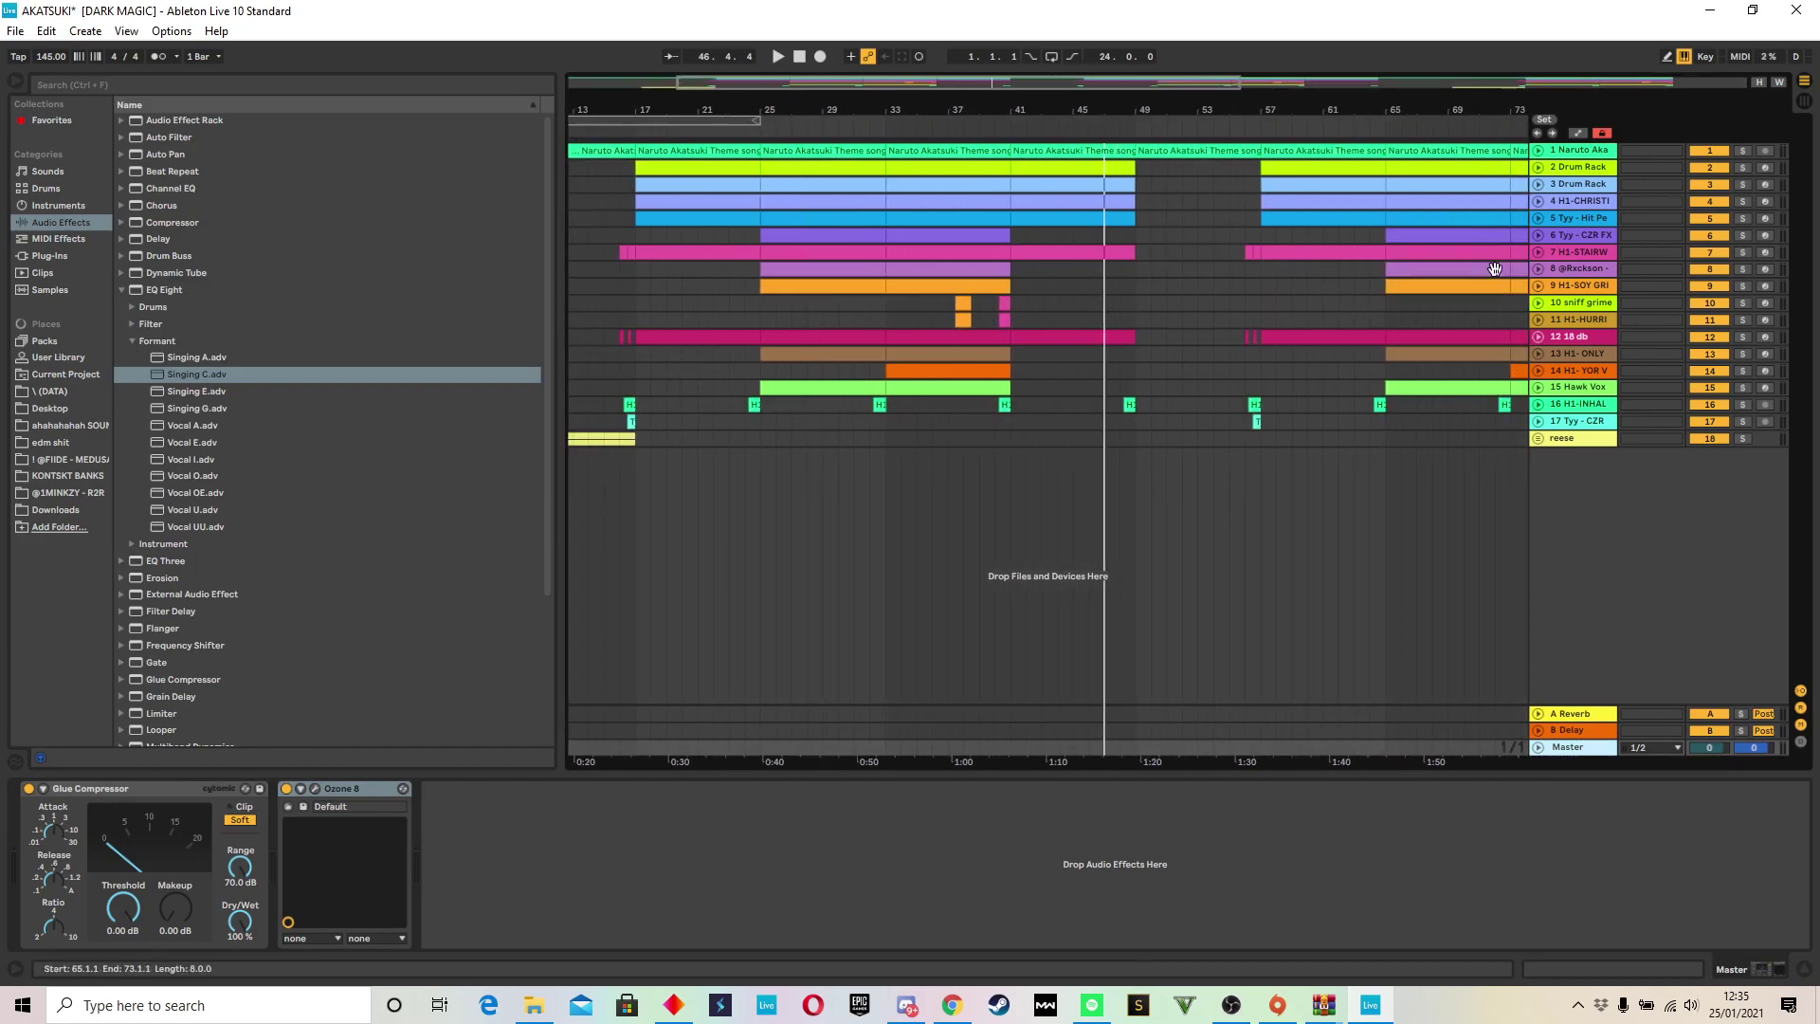
click(1538, 285)
click(1537, 269)
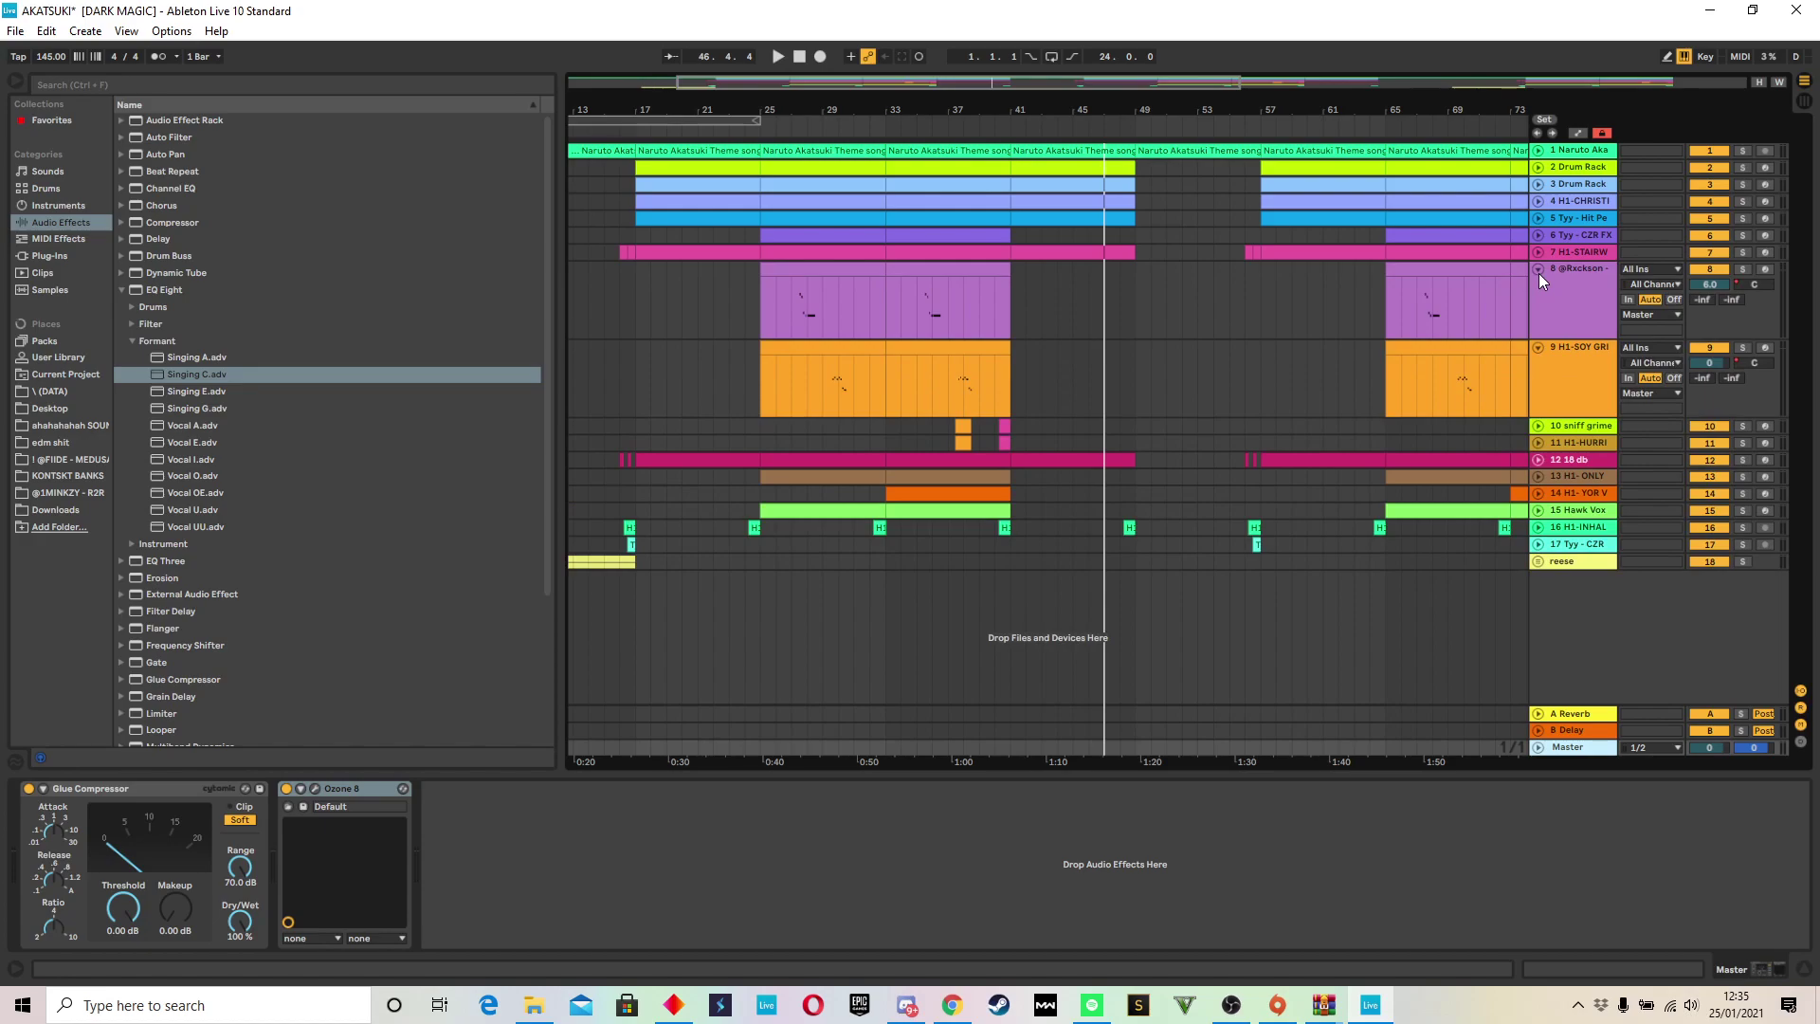
click(1536, 270)
click(1539, 284)
click(1539, 266)
click(1537, 269)
click(1538, 269)
Step: Play the track 8 notes around bar 27 and fold the track
click(794, 118)
key(space)
drag(793, 112, 793, 171)
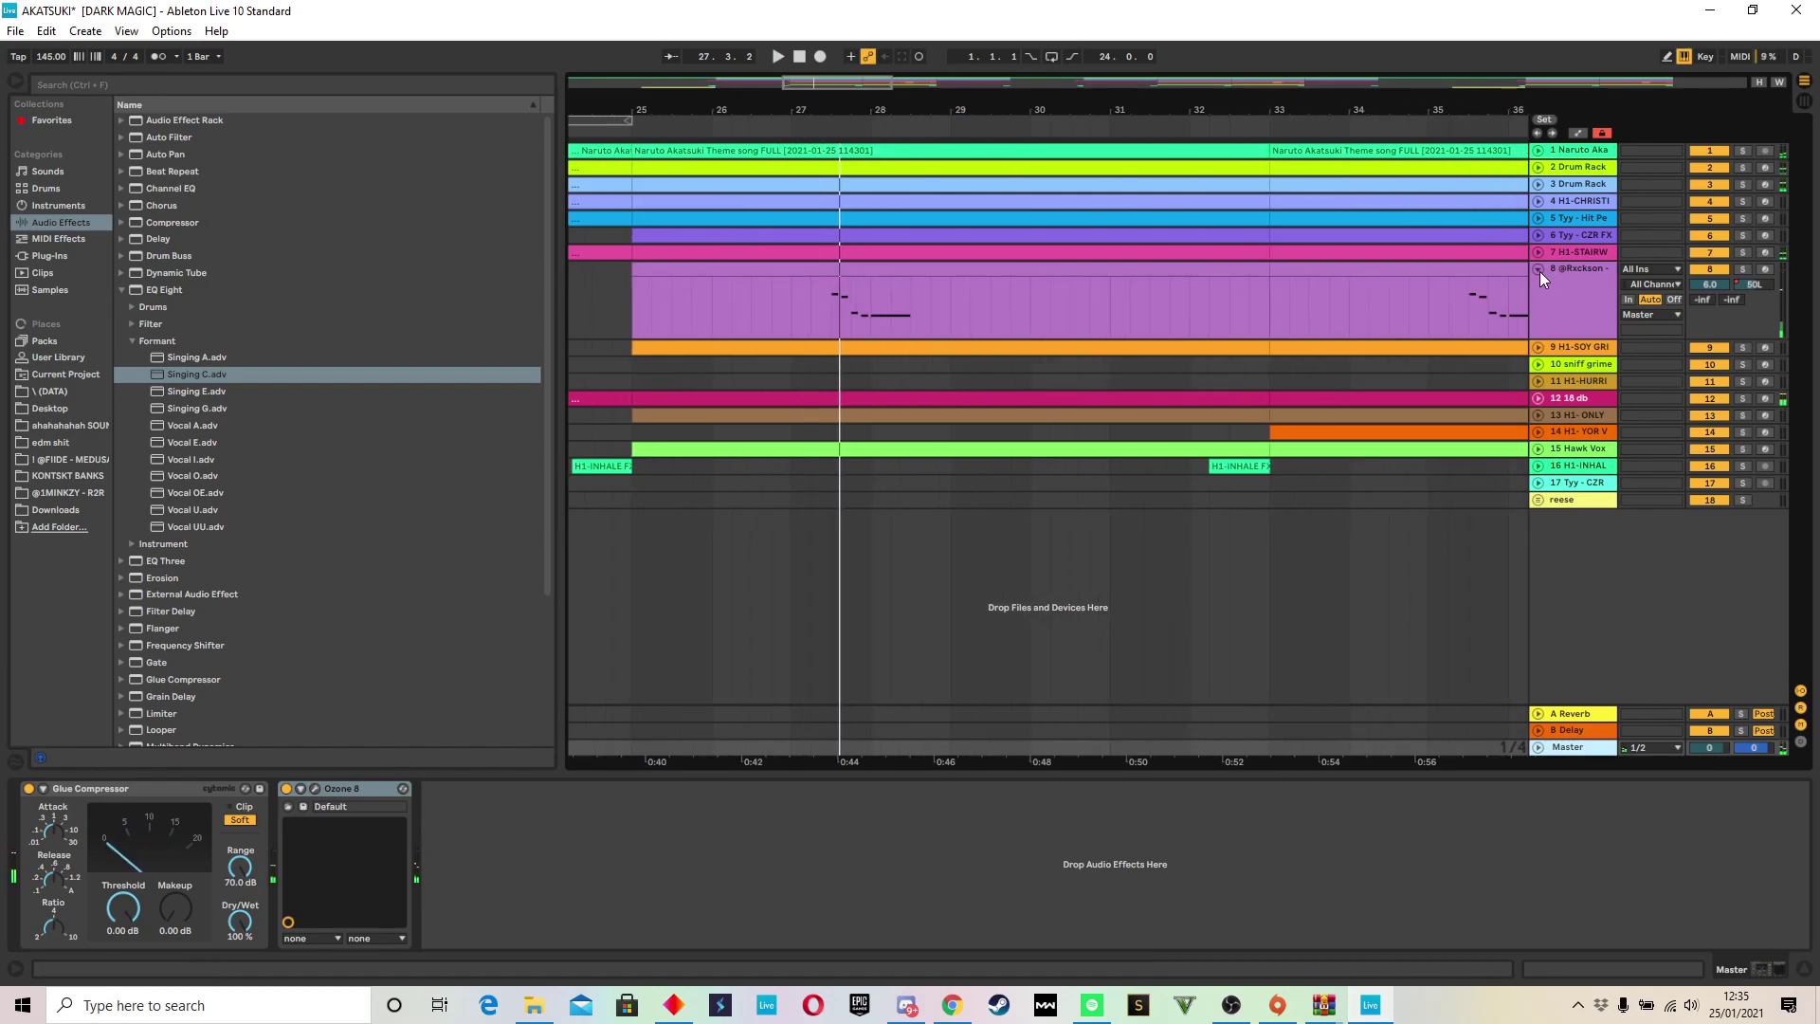
click(1537, 270)
drag(826, 103, 826, 38)
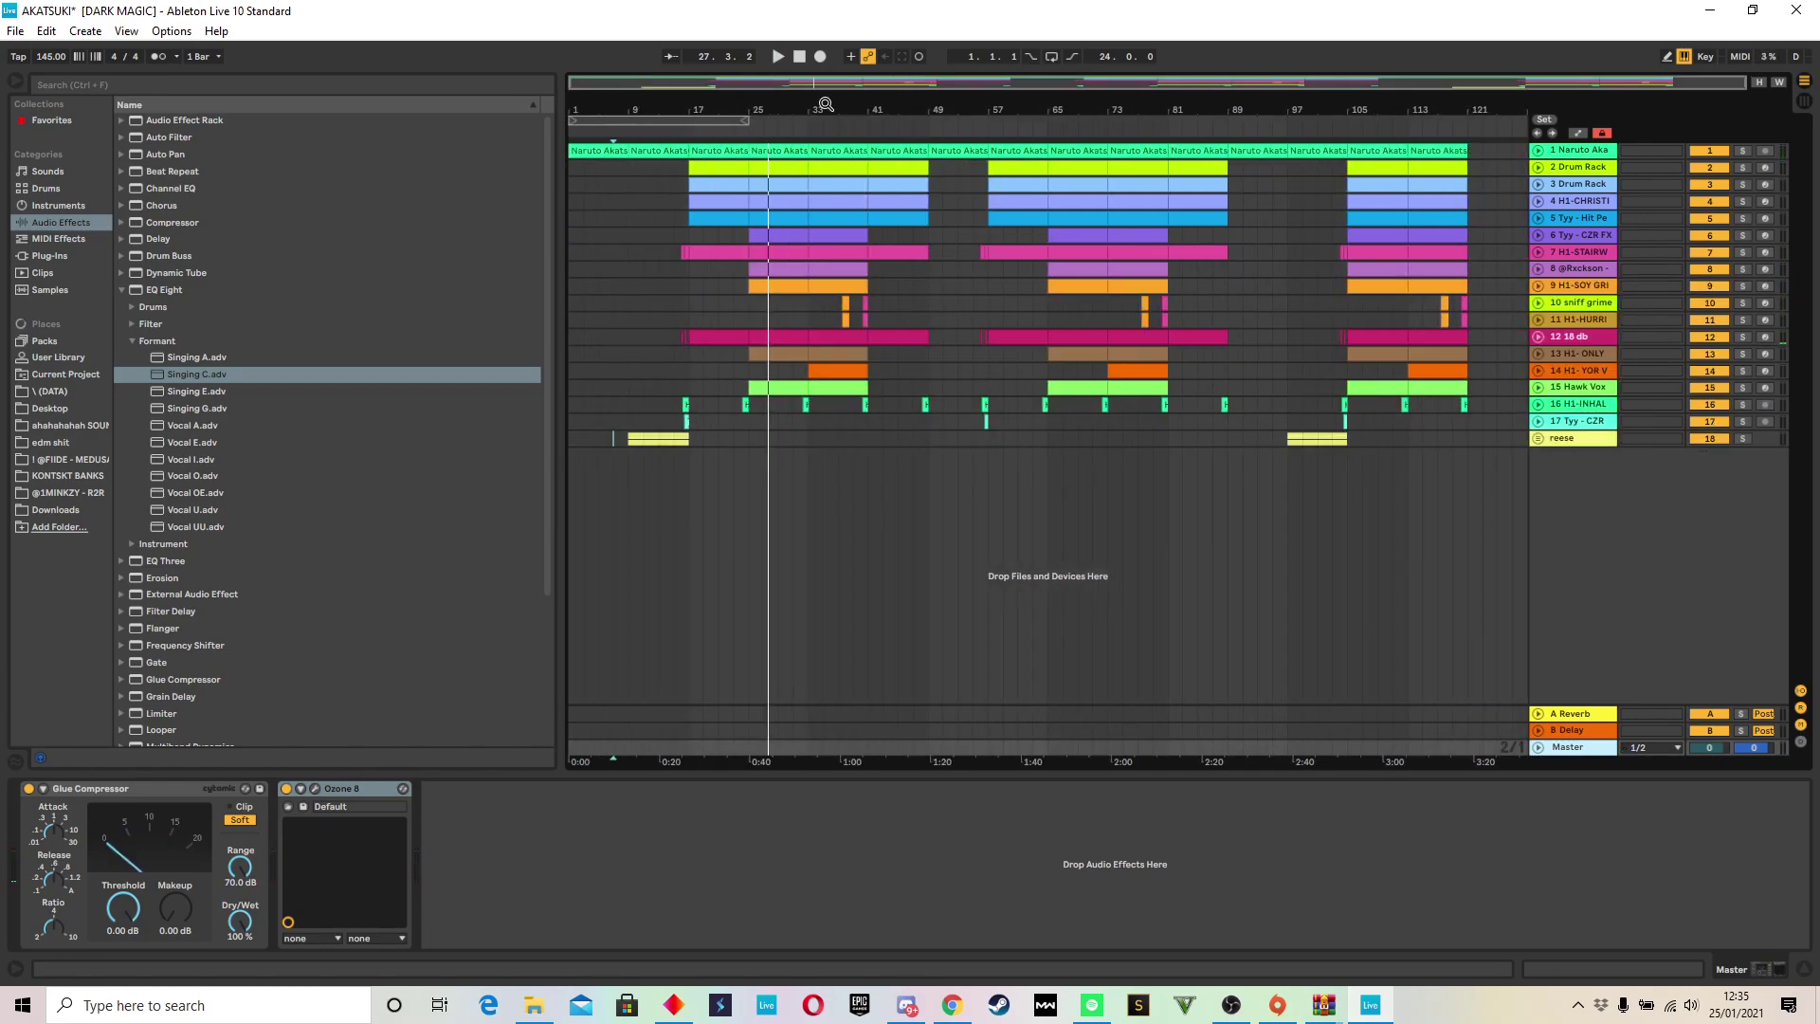
Step: Unfold the Naruto Akatsuki sample track (track 1), select its clip at bar 9, and toggle its solo on and off
click(1537, 150)
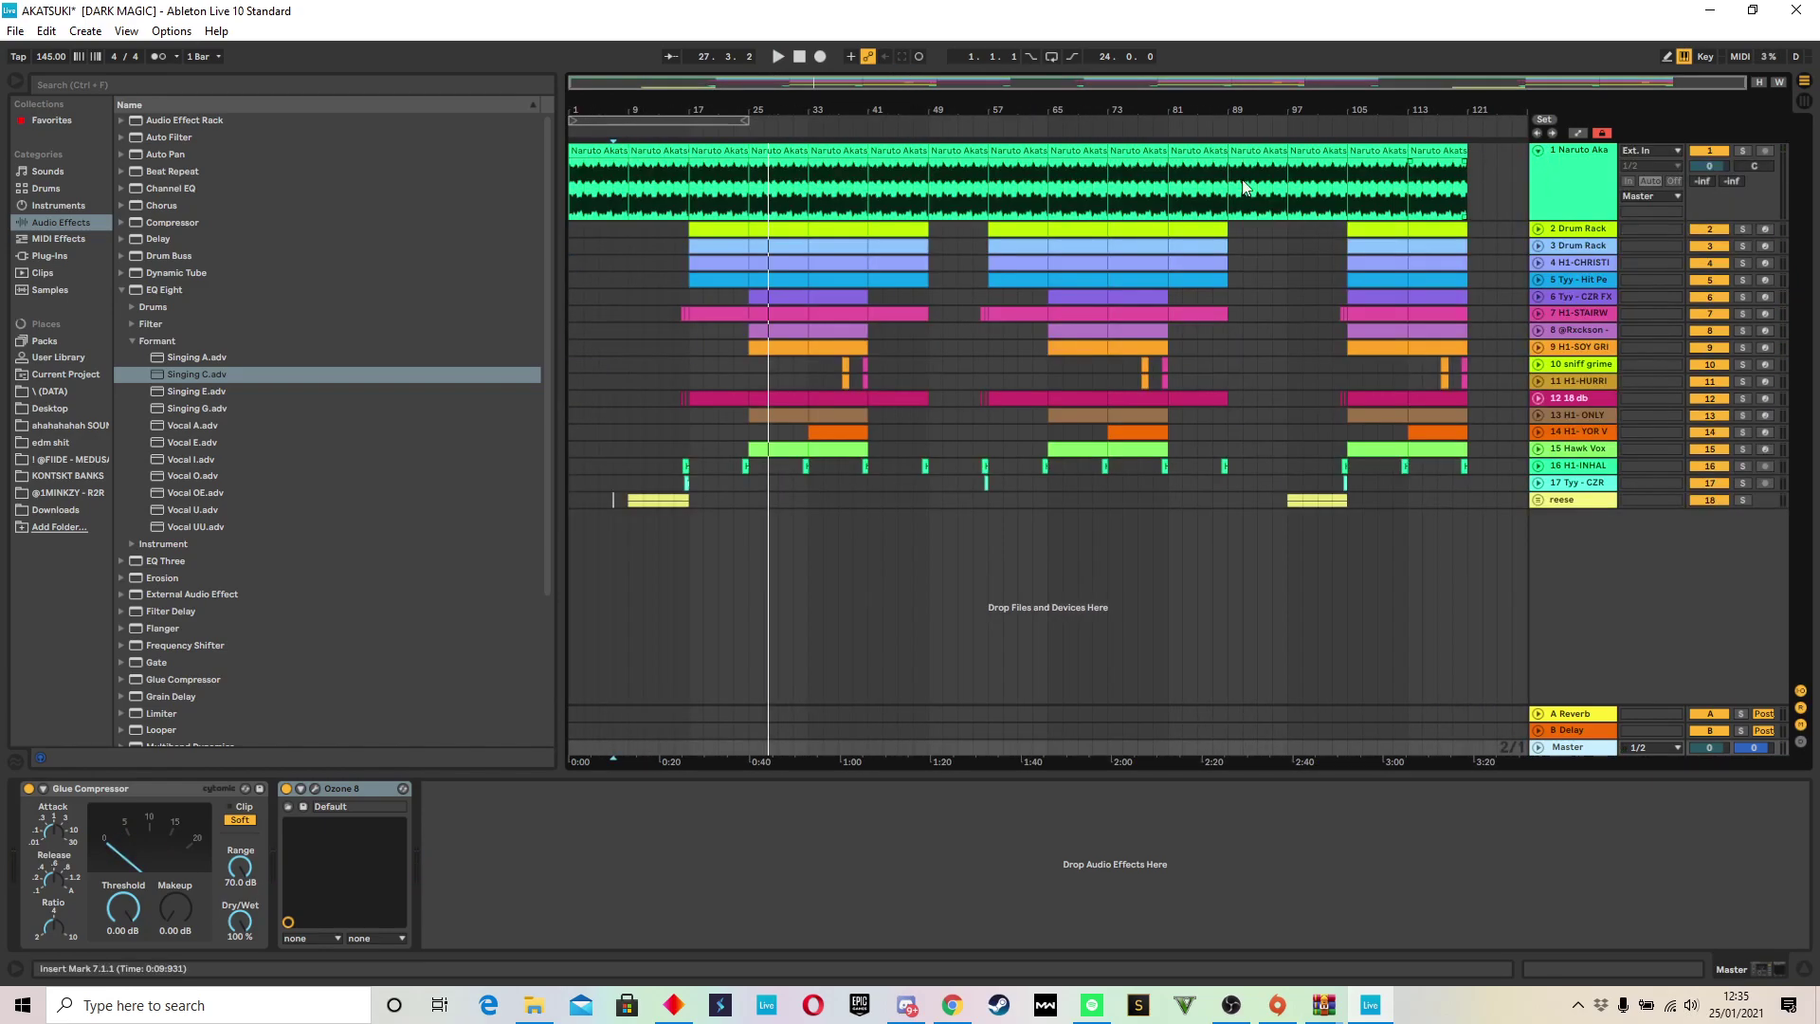
mouse_move(627, 109)
mouse_down()
mouse_move(630, 160)
mouse_move(630, 128)
mouse_up()
click(666, 150)
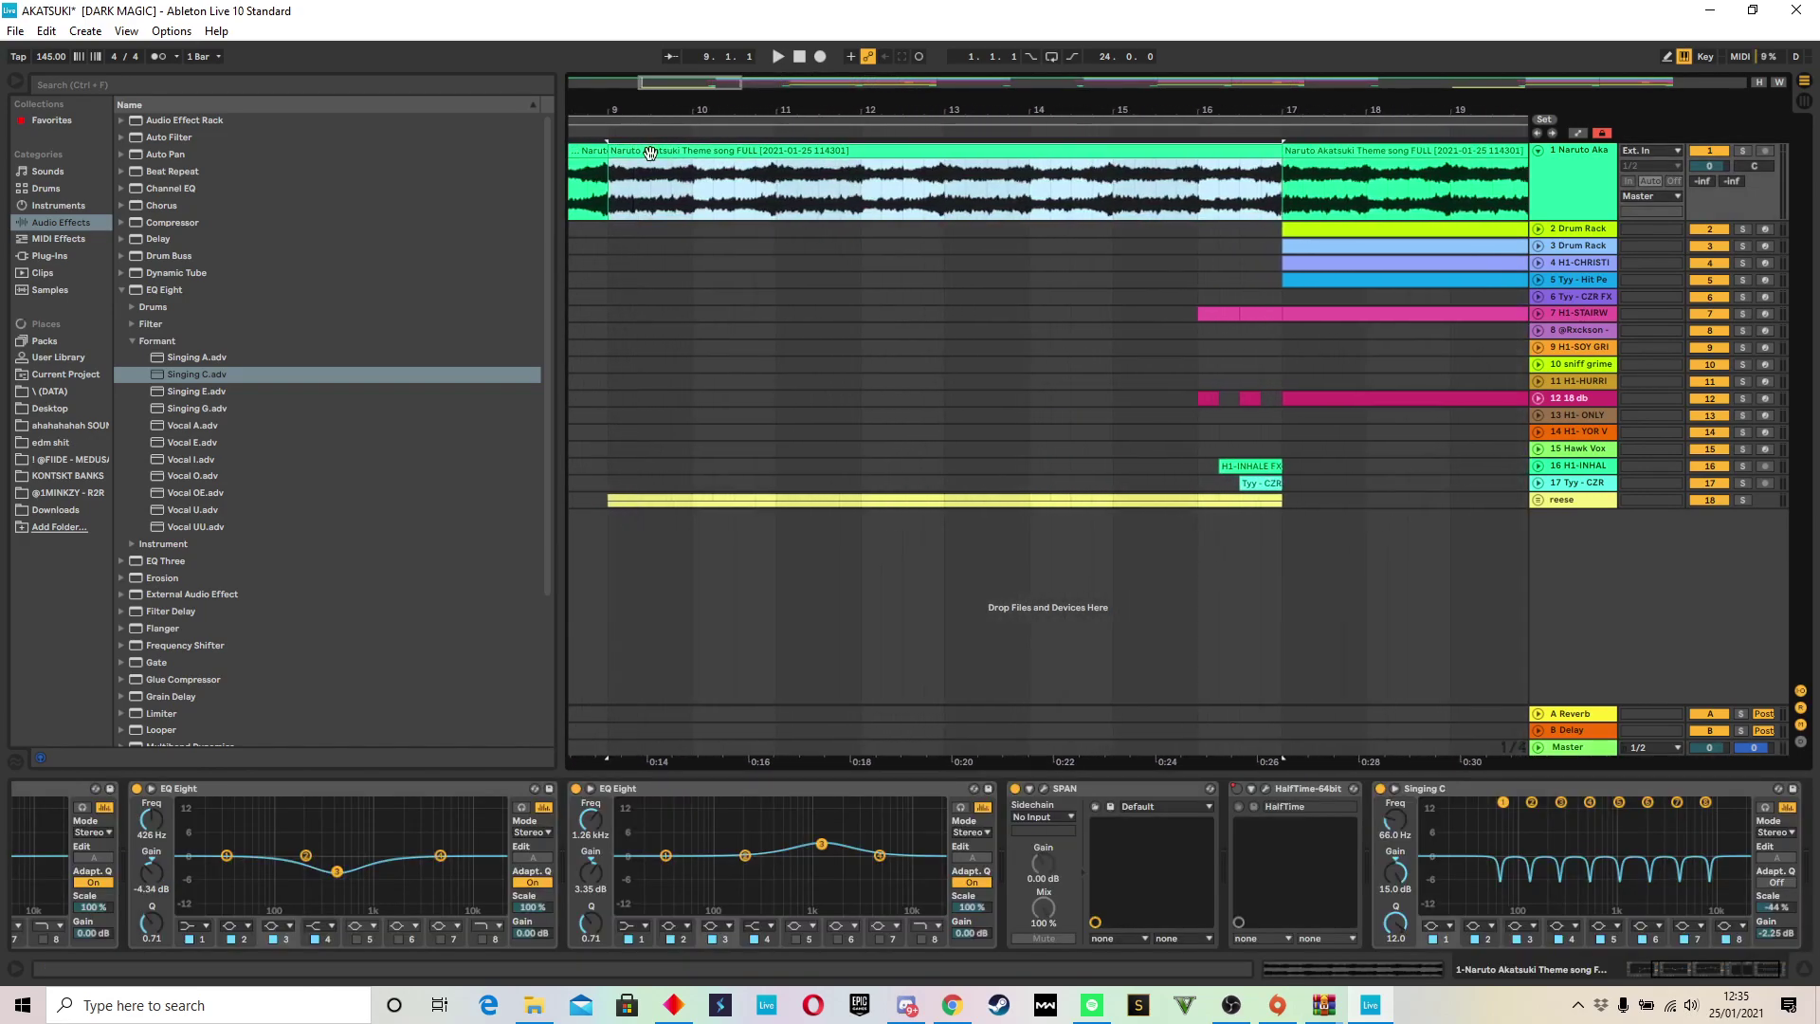
click(1742, 151)
click(1742, 152)
drag(1281, 110, 690, 111)
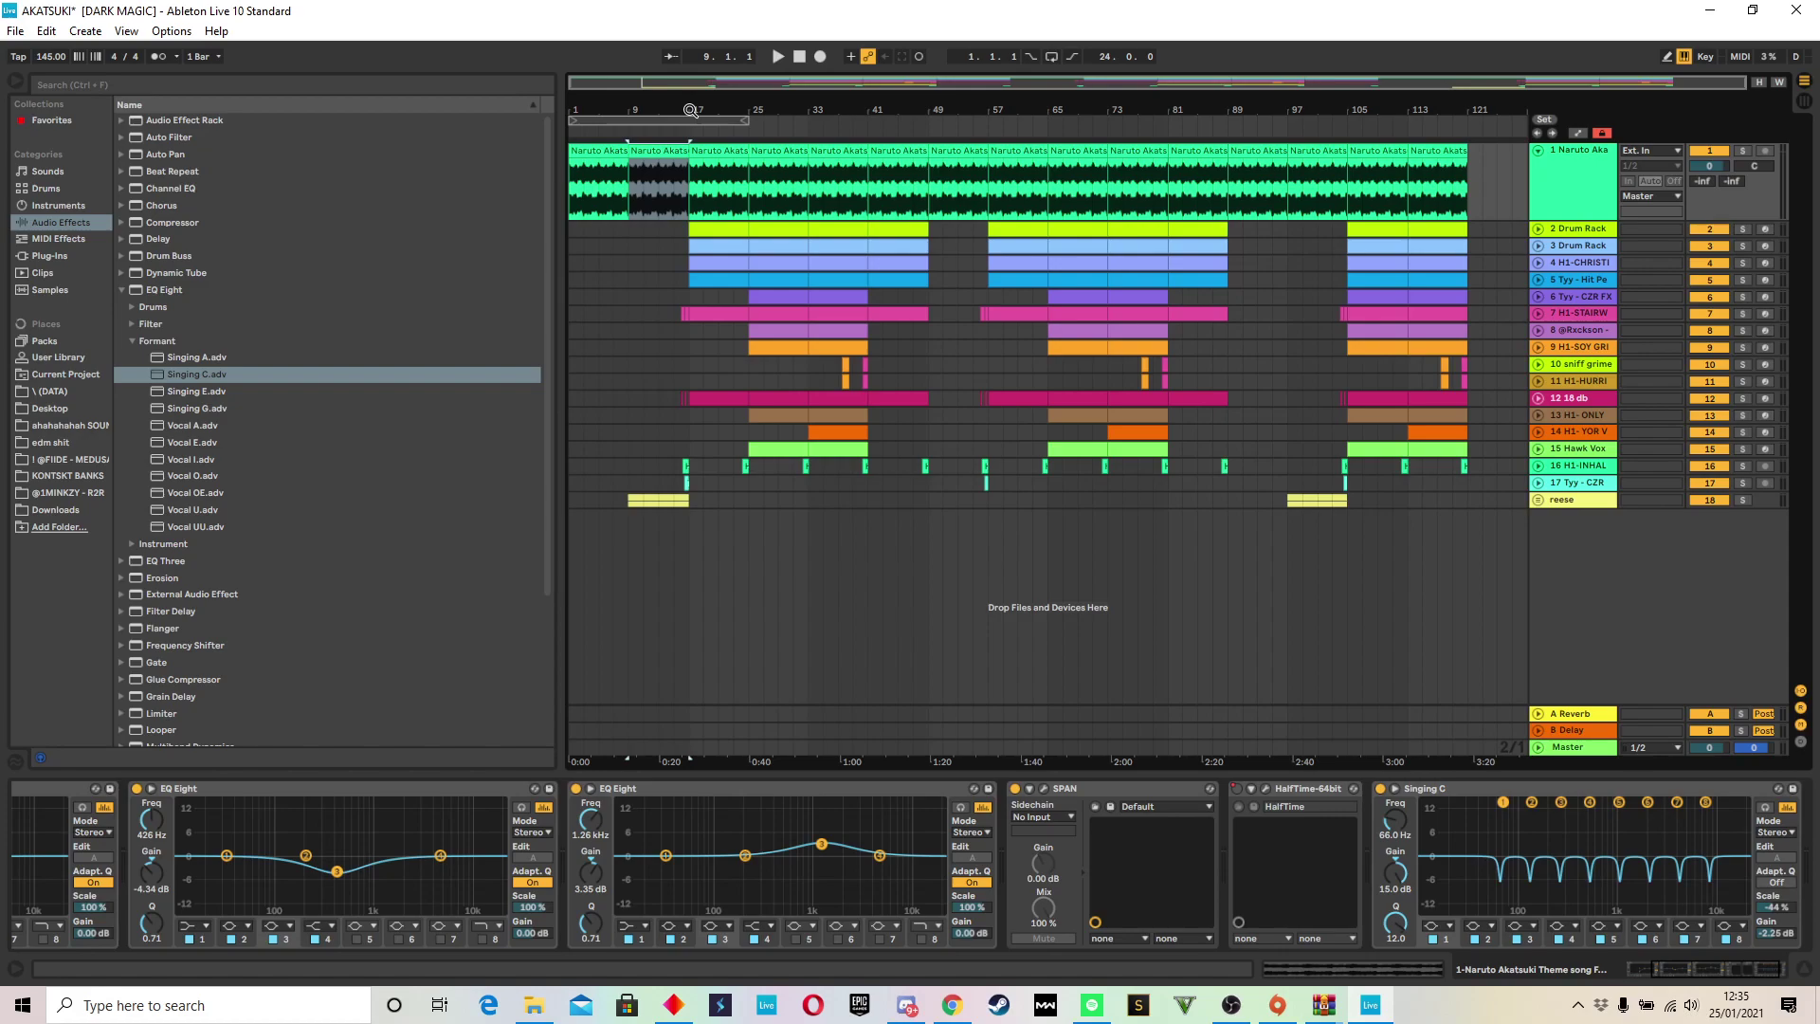
Step: Unfold the first Drum Rack track (track 2), solo it together with tracks 3 and 4, and play them briefly from bar 17
drag(722, 106, 804, 133)
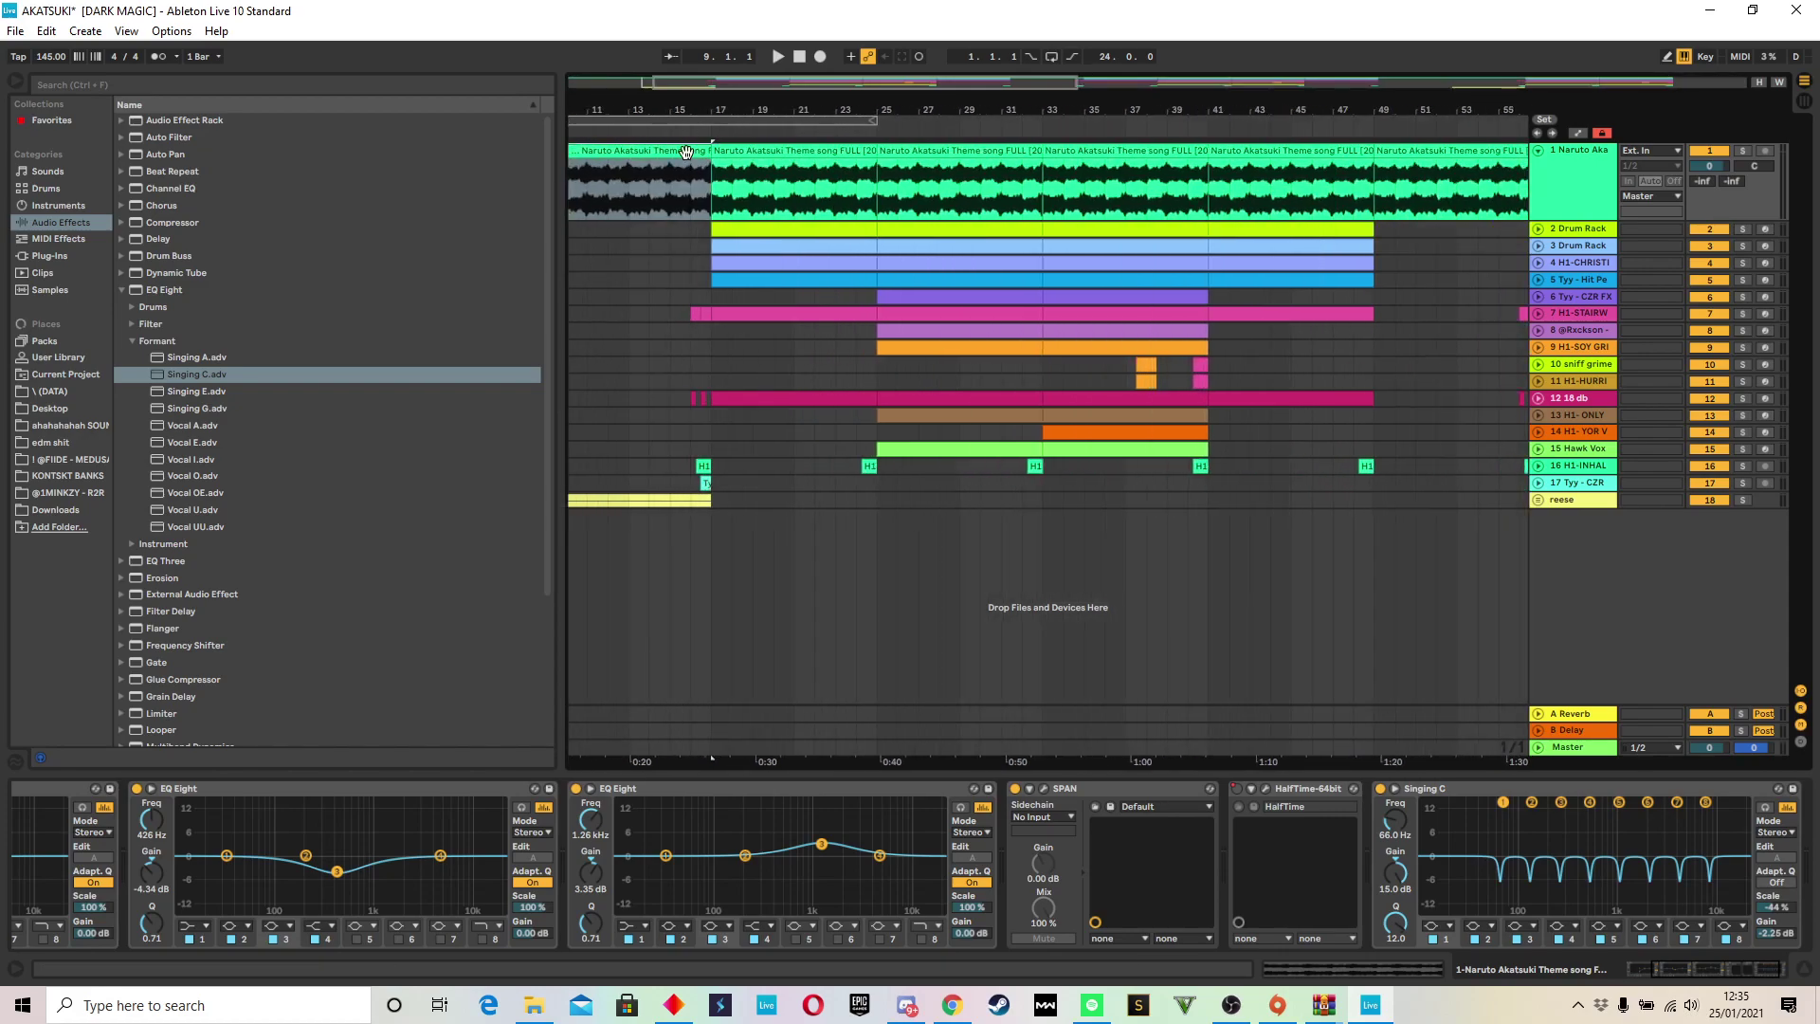
click(1538, 228)
click(1584, 320)
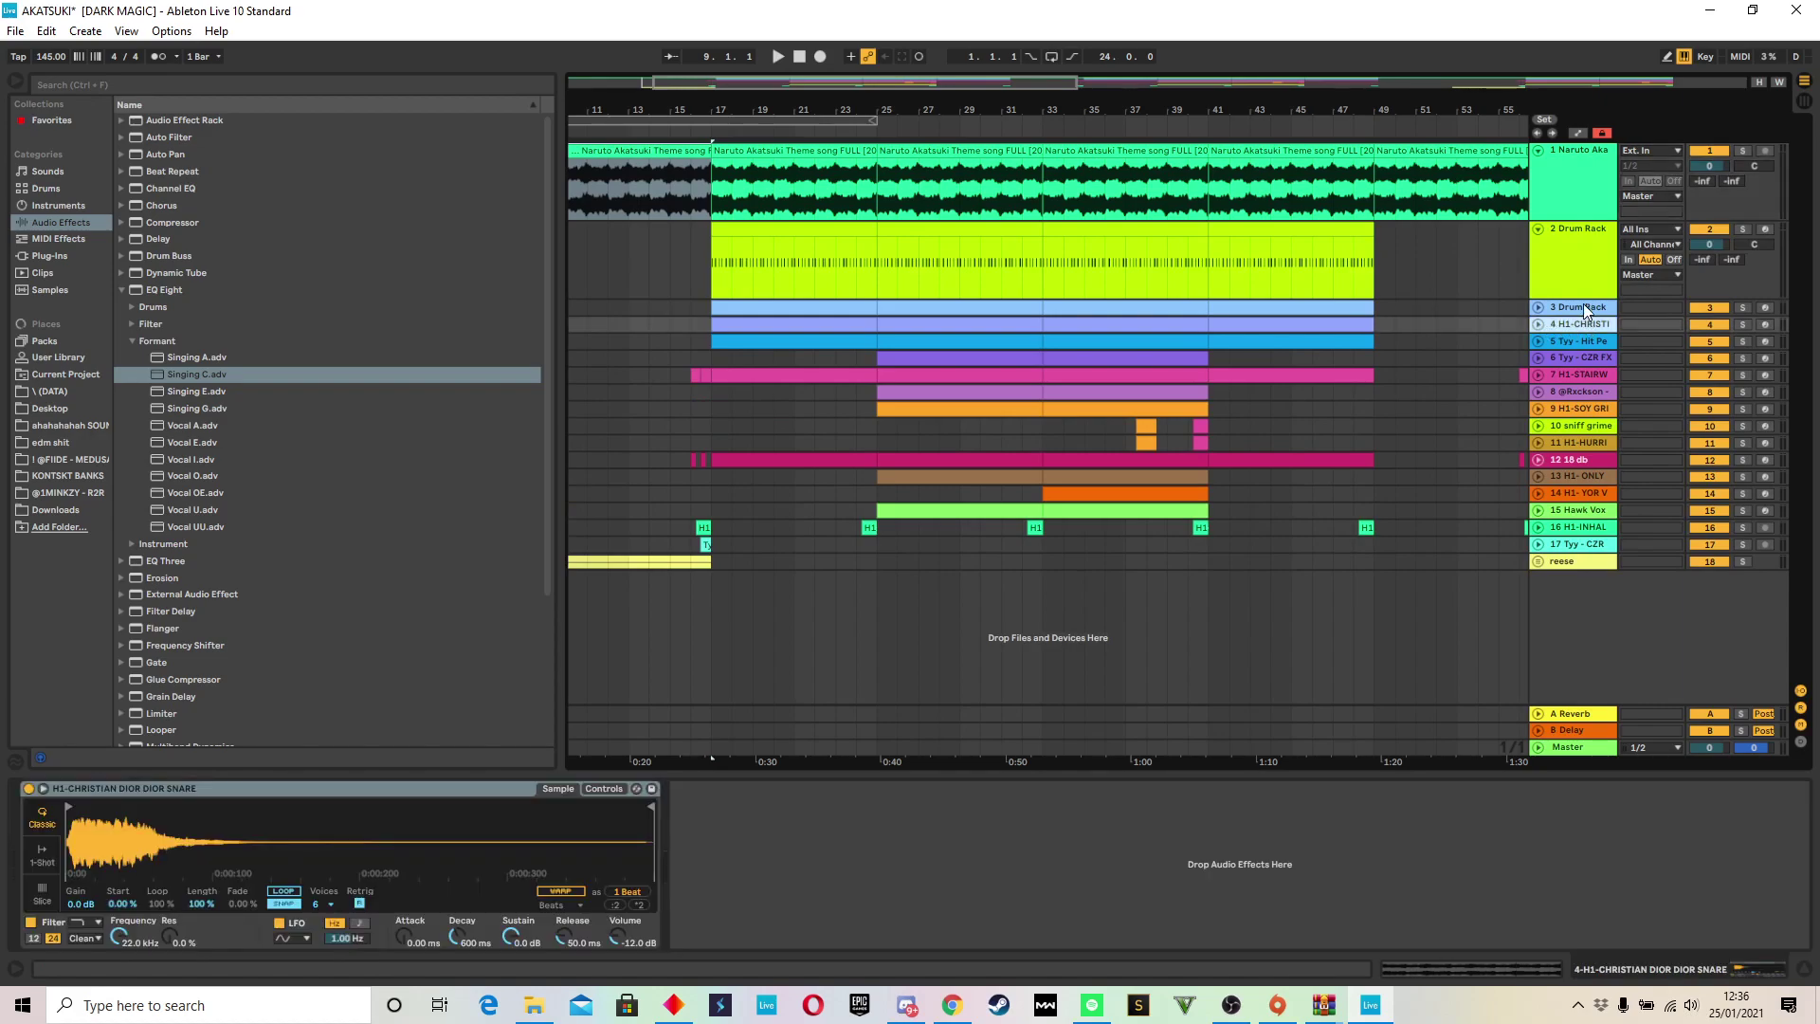
click(1592, 241)
click(1741, 229)
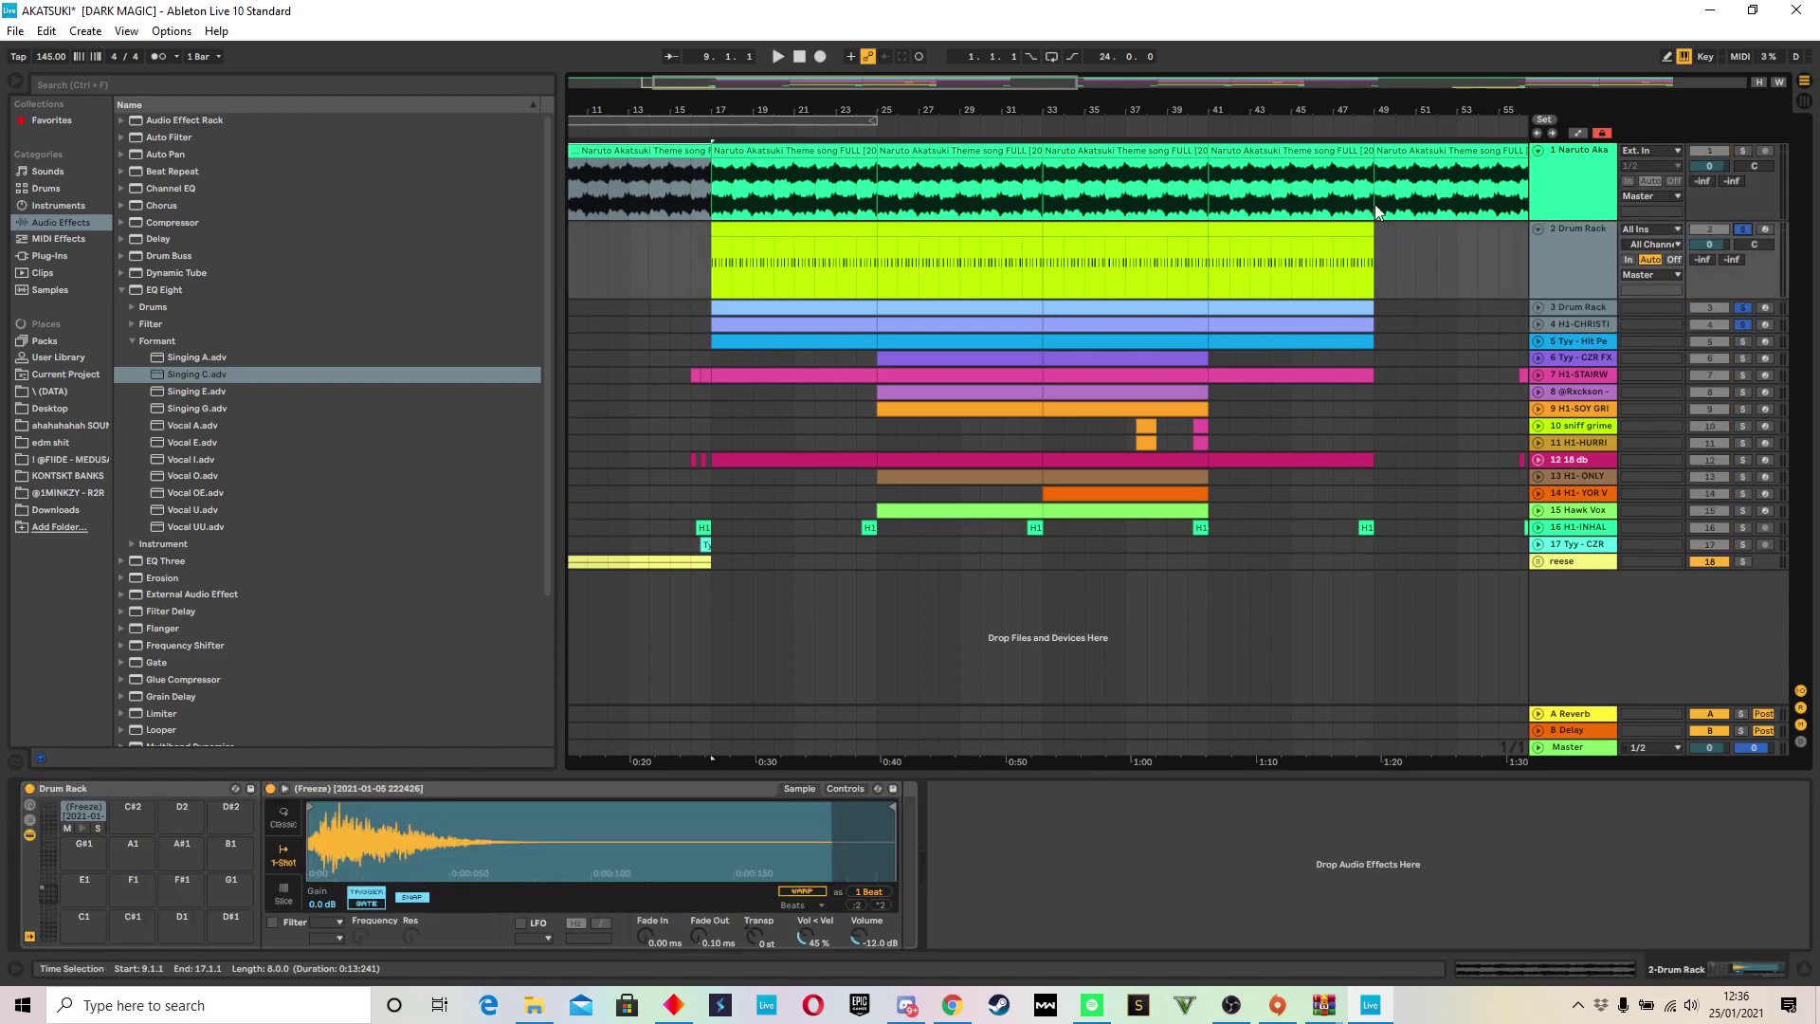
click(712, 237)
key(space)
key(space)
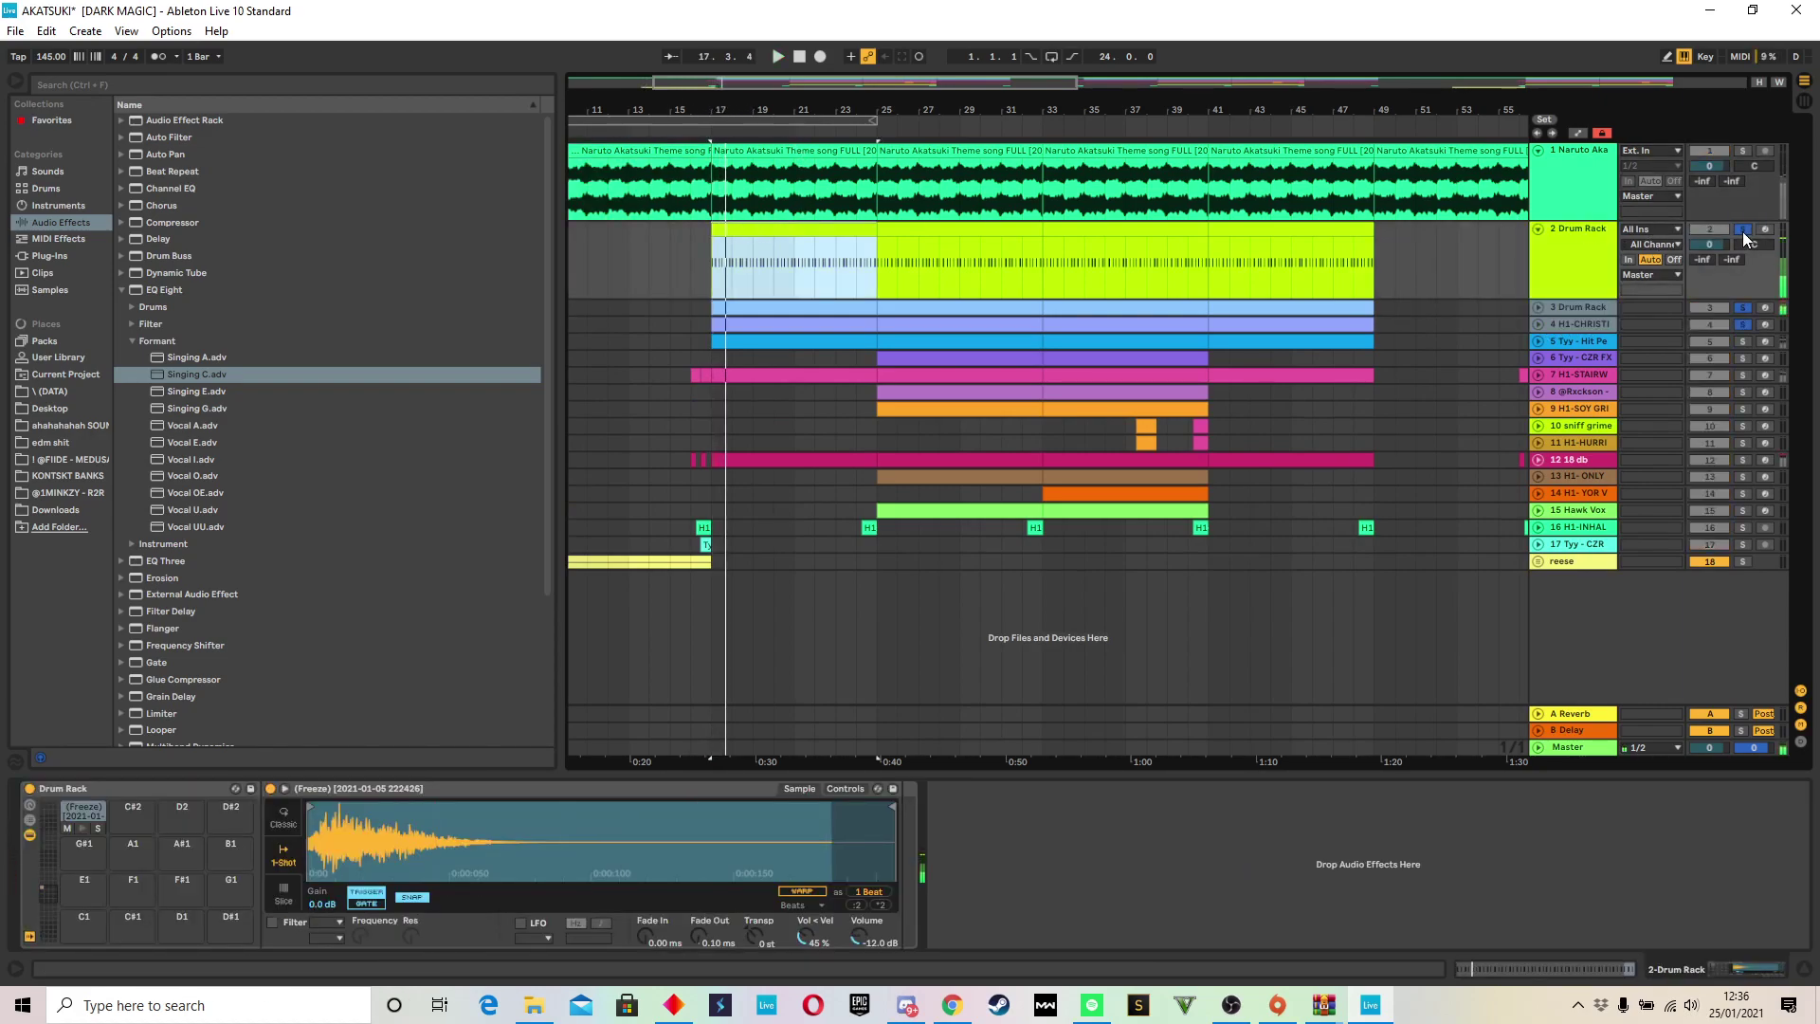
Step: Turn off the solo on the three drum tracks and fold track 2
click(1740, 232)
drag(1092, 100, 1092, 18)
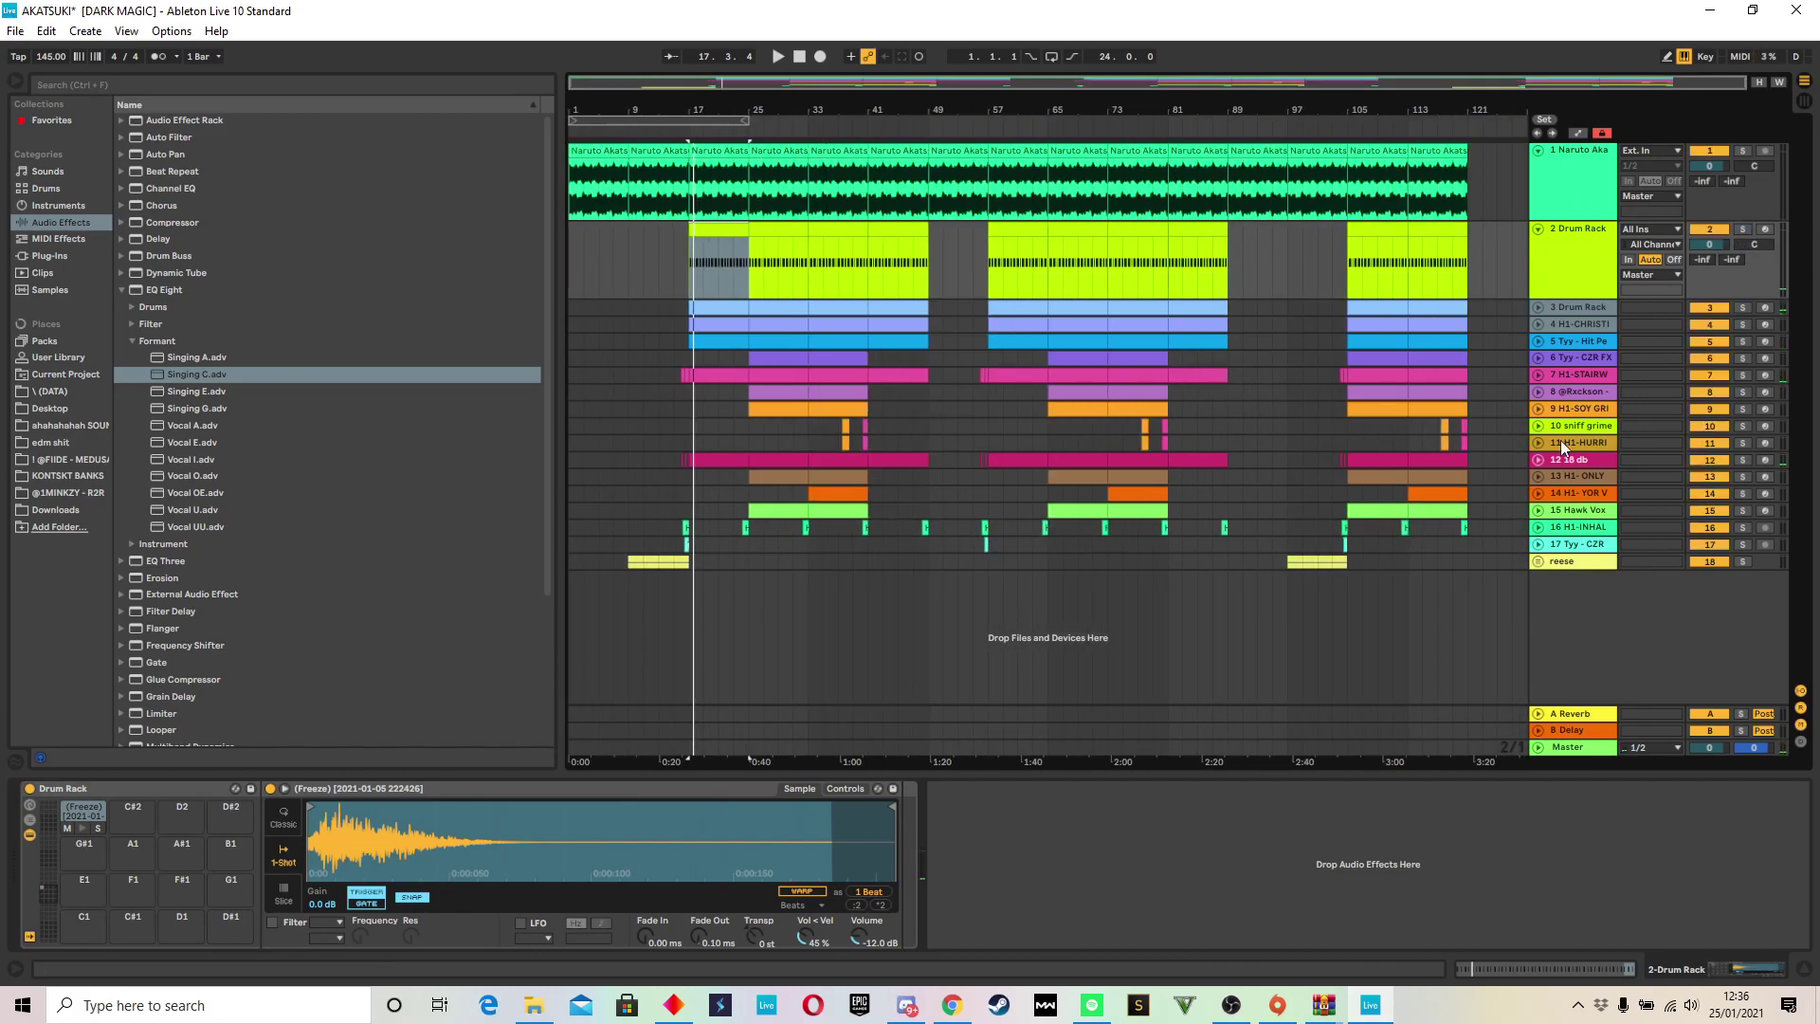
click(1537, 228)
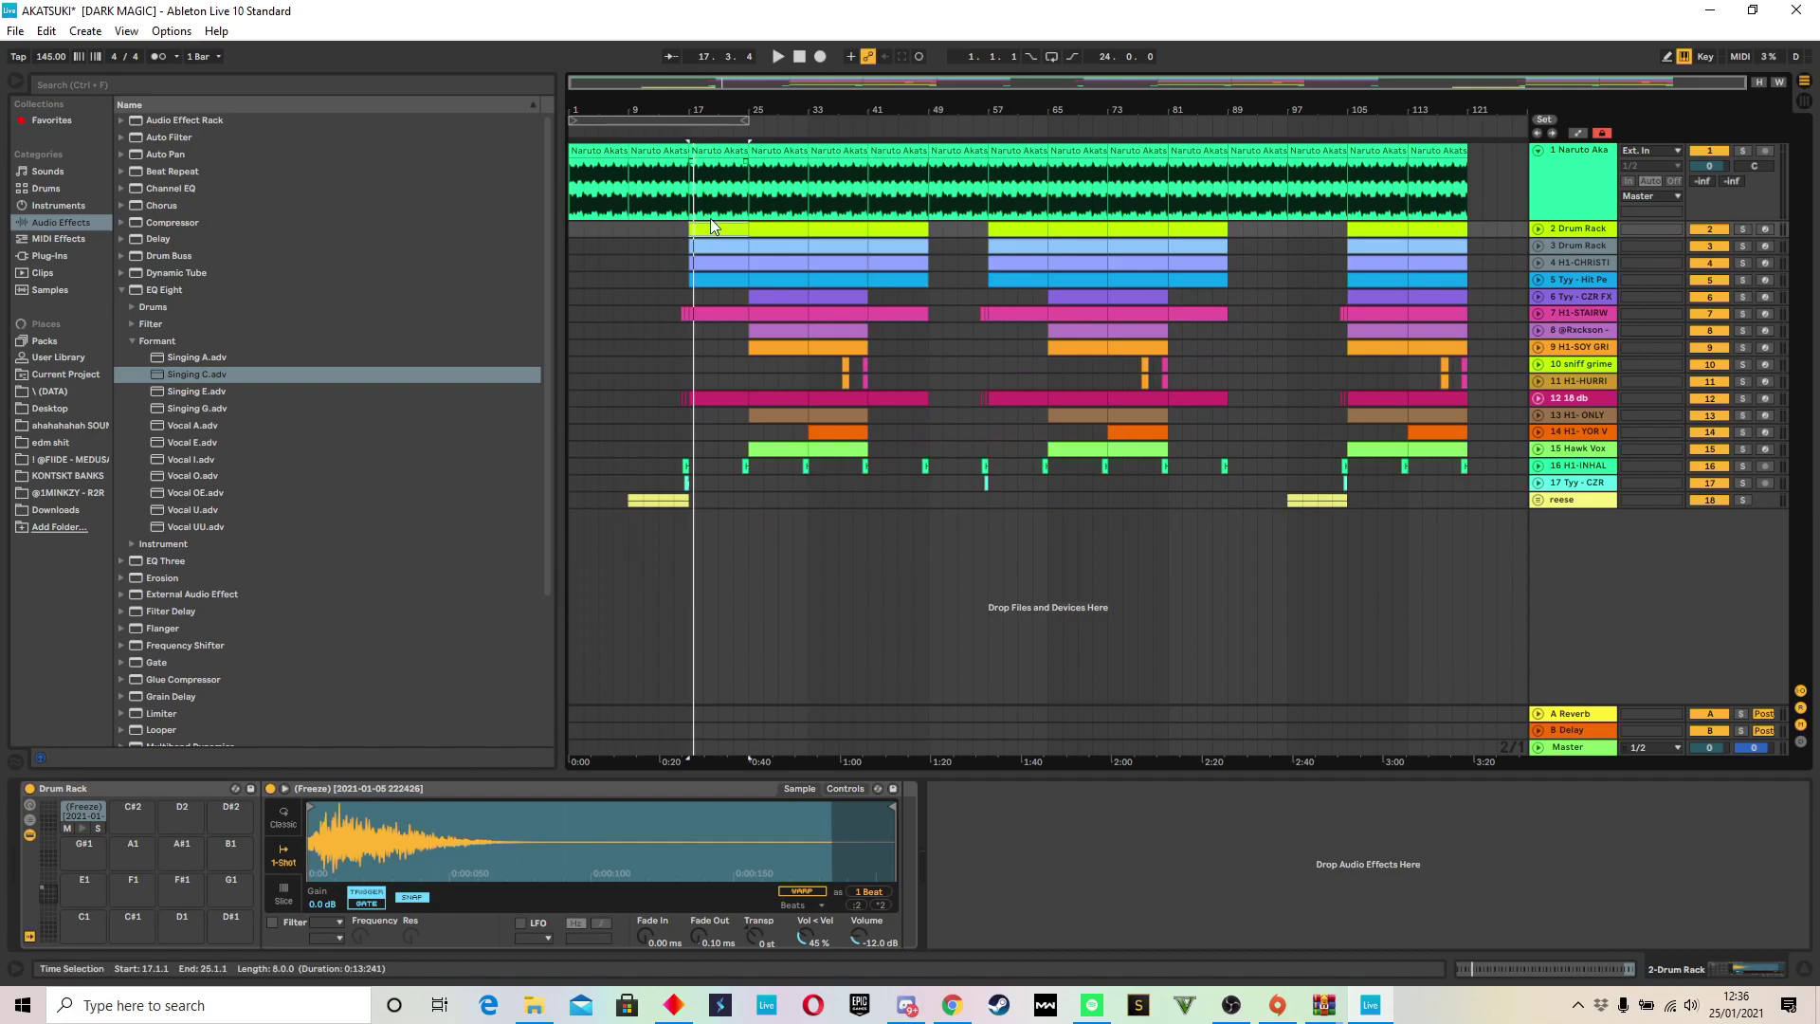
Step: Review the arrangement by selecting track 2 clips at bars 25 and 33 and Naruto Akatsuki sample clips at bars 49, 57, 81 and 97
click(782, 229)
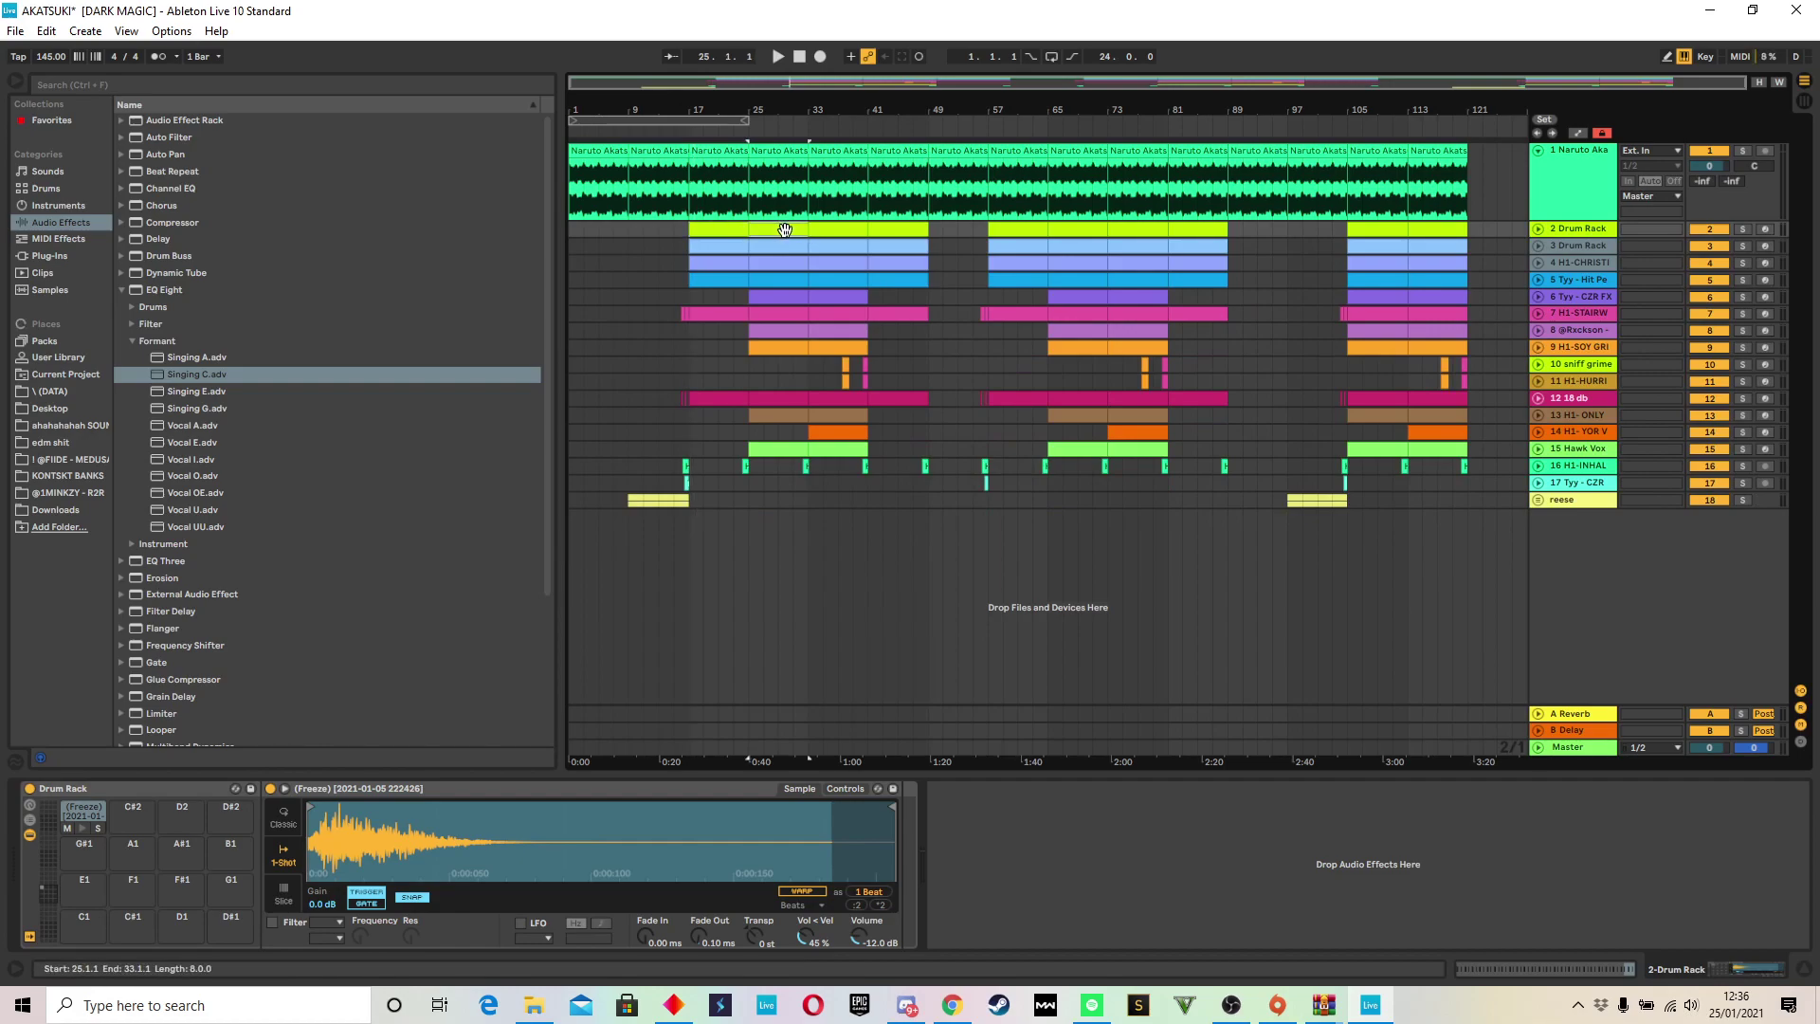
click(836, 230)
click(947, 207)
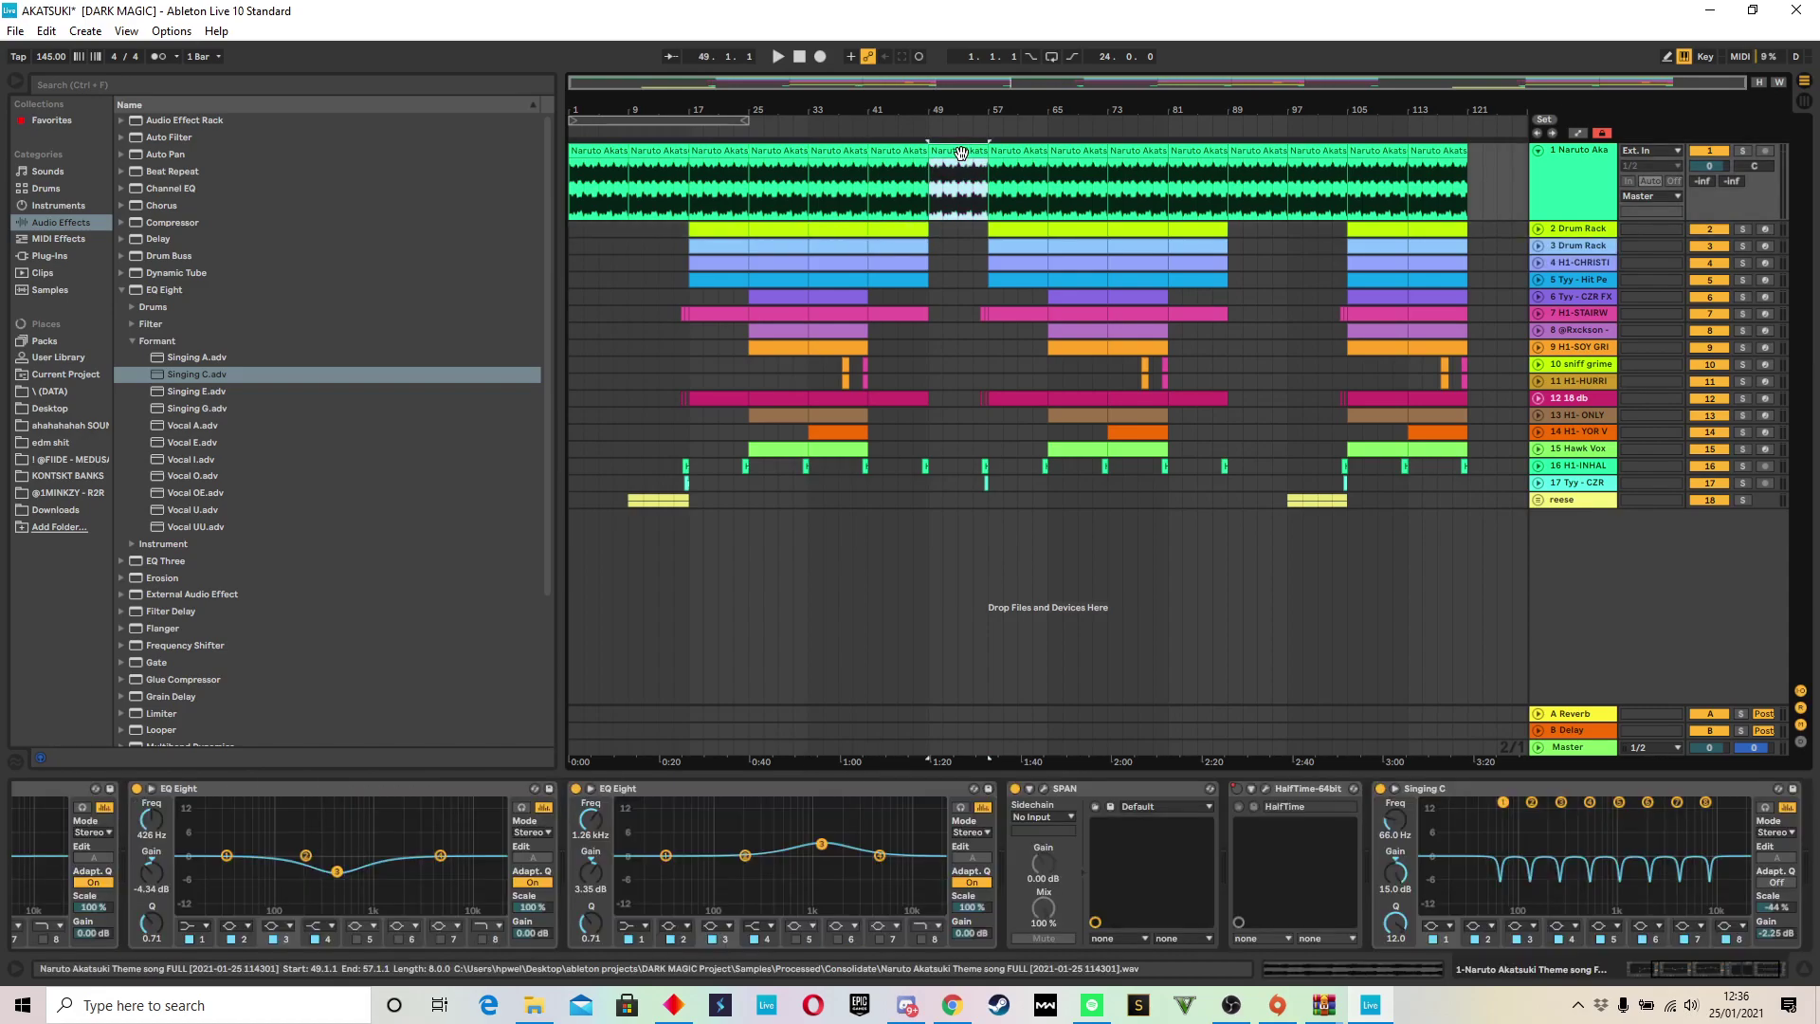
click(1033, 165)
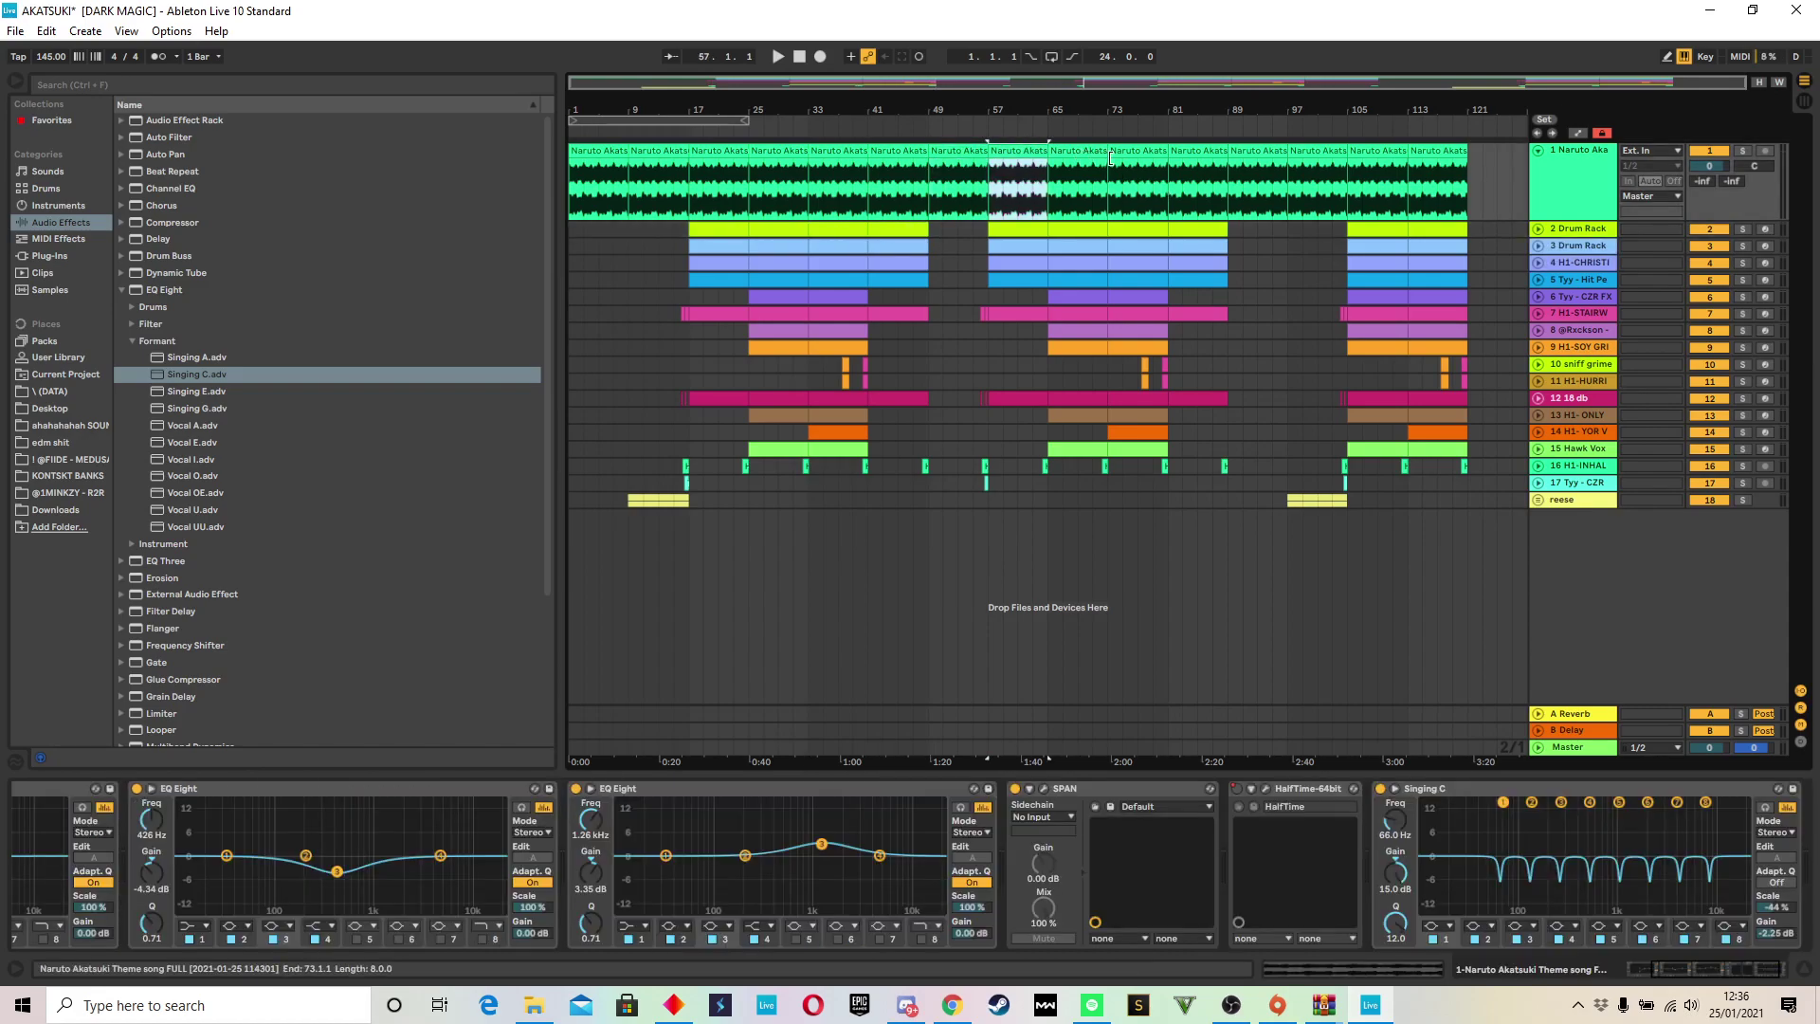
click(1204, 155)
click(1301, 151)
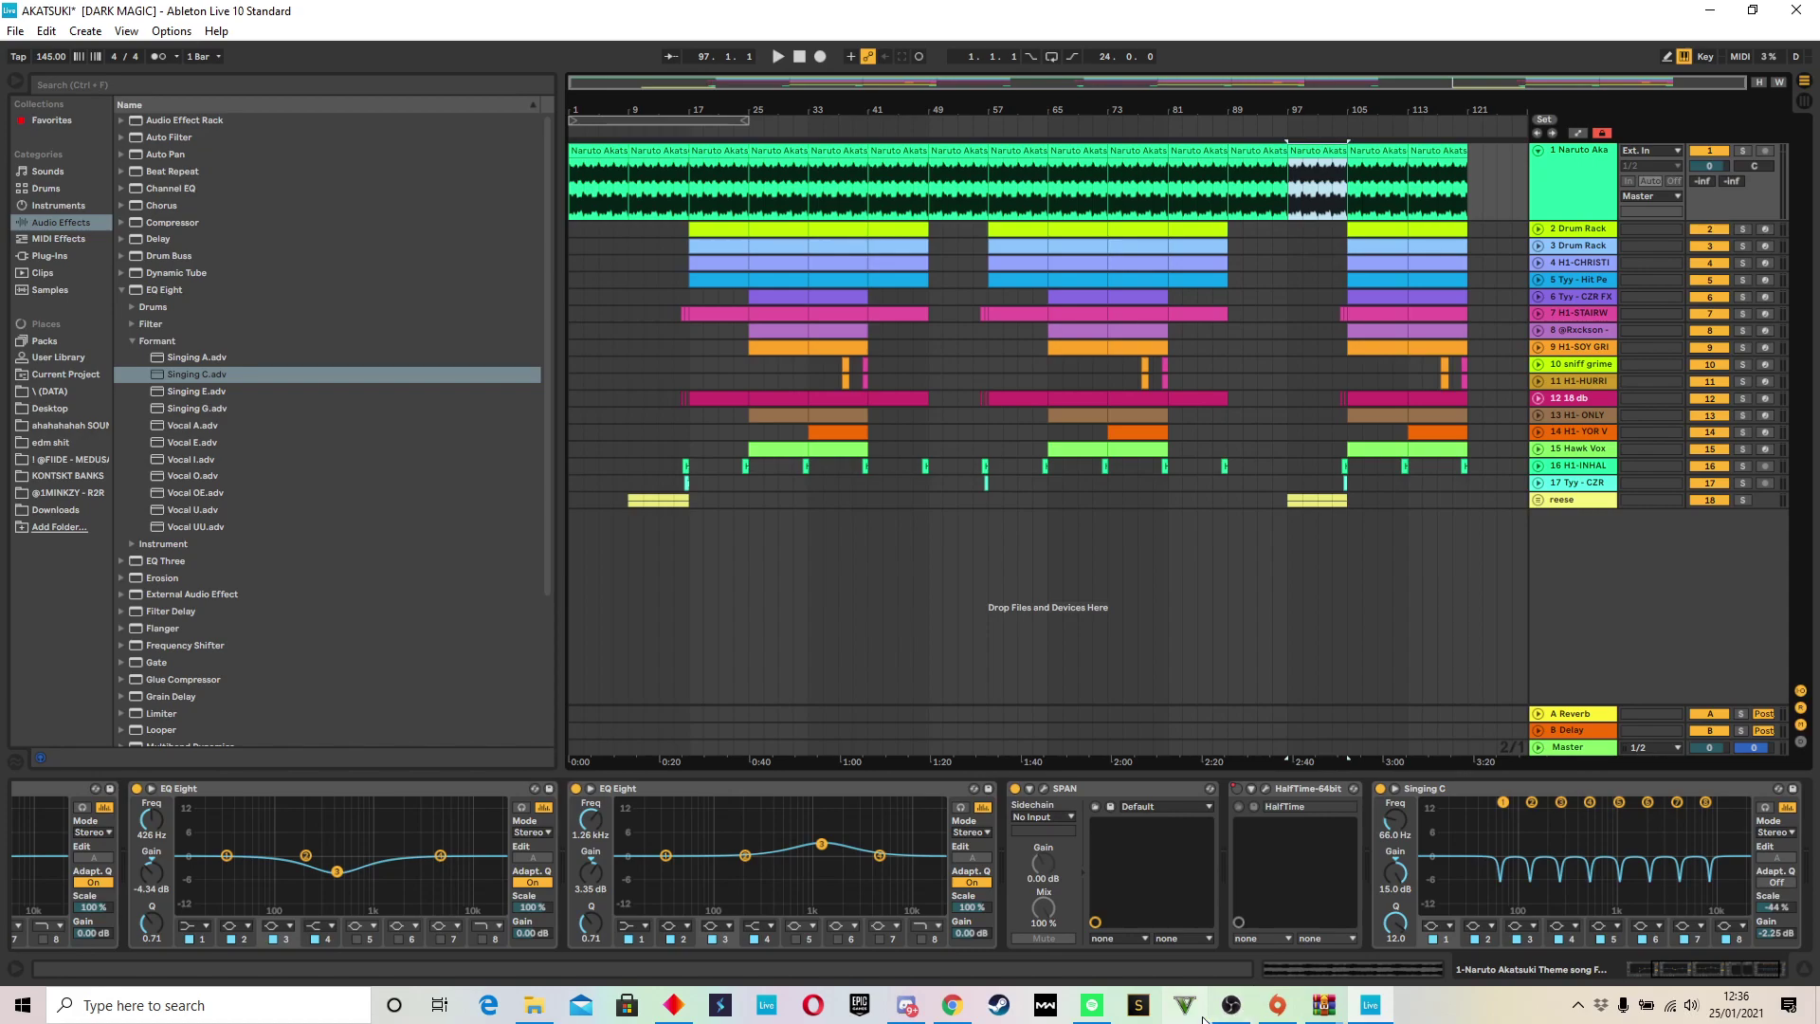
Step: Switch to the OBS window
mouse_move(1229, 1005)
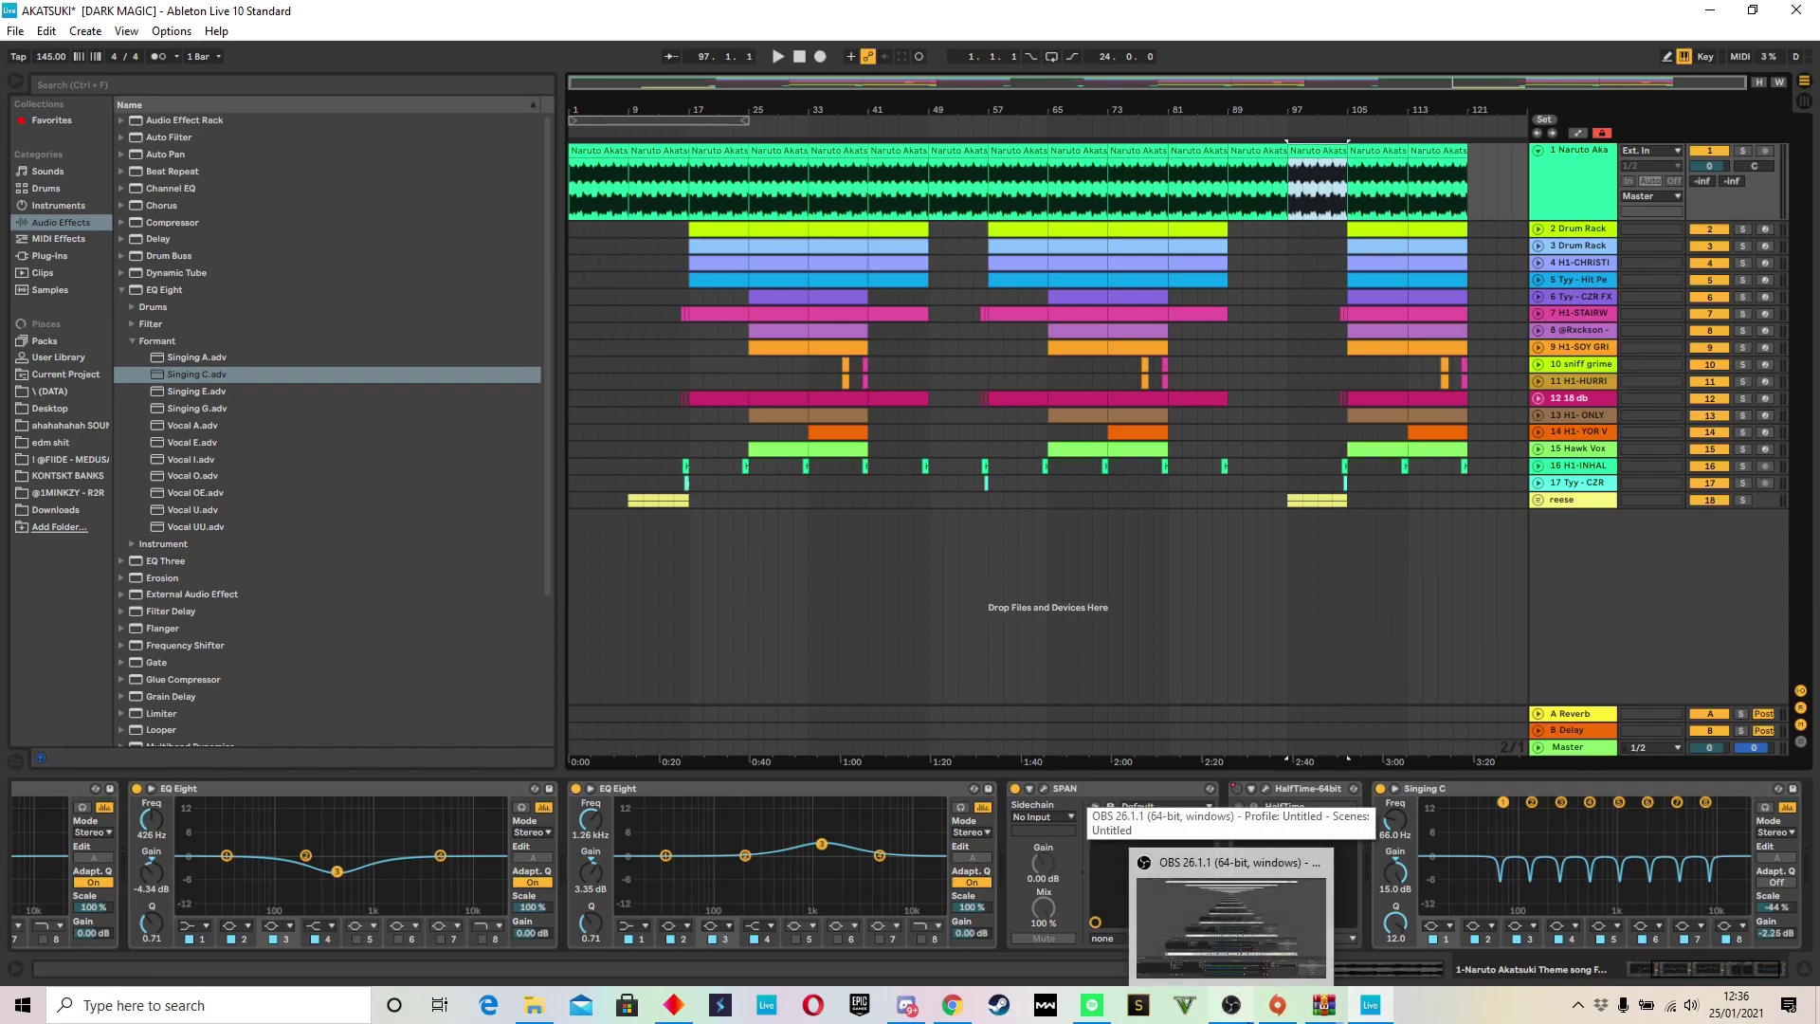
click(1243, 1008)
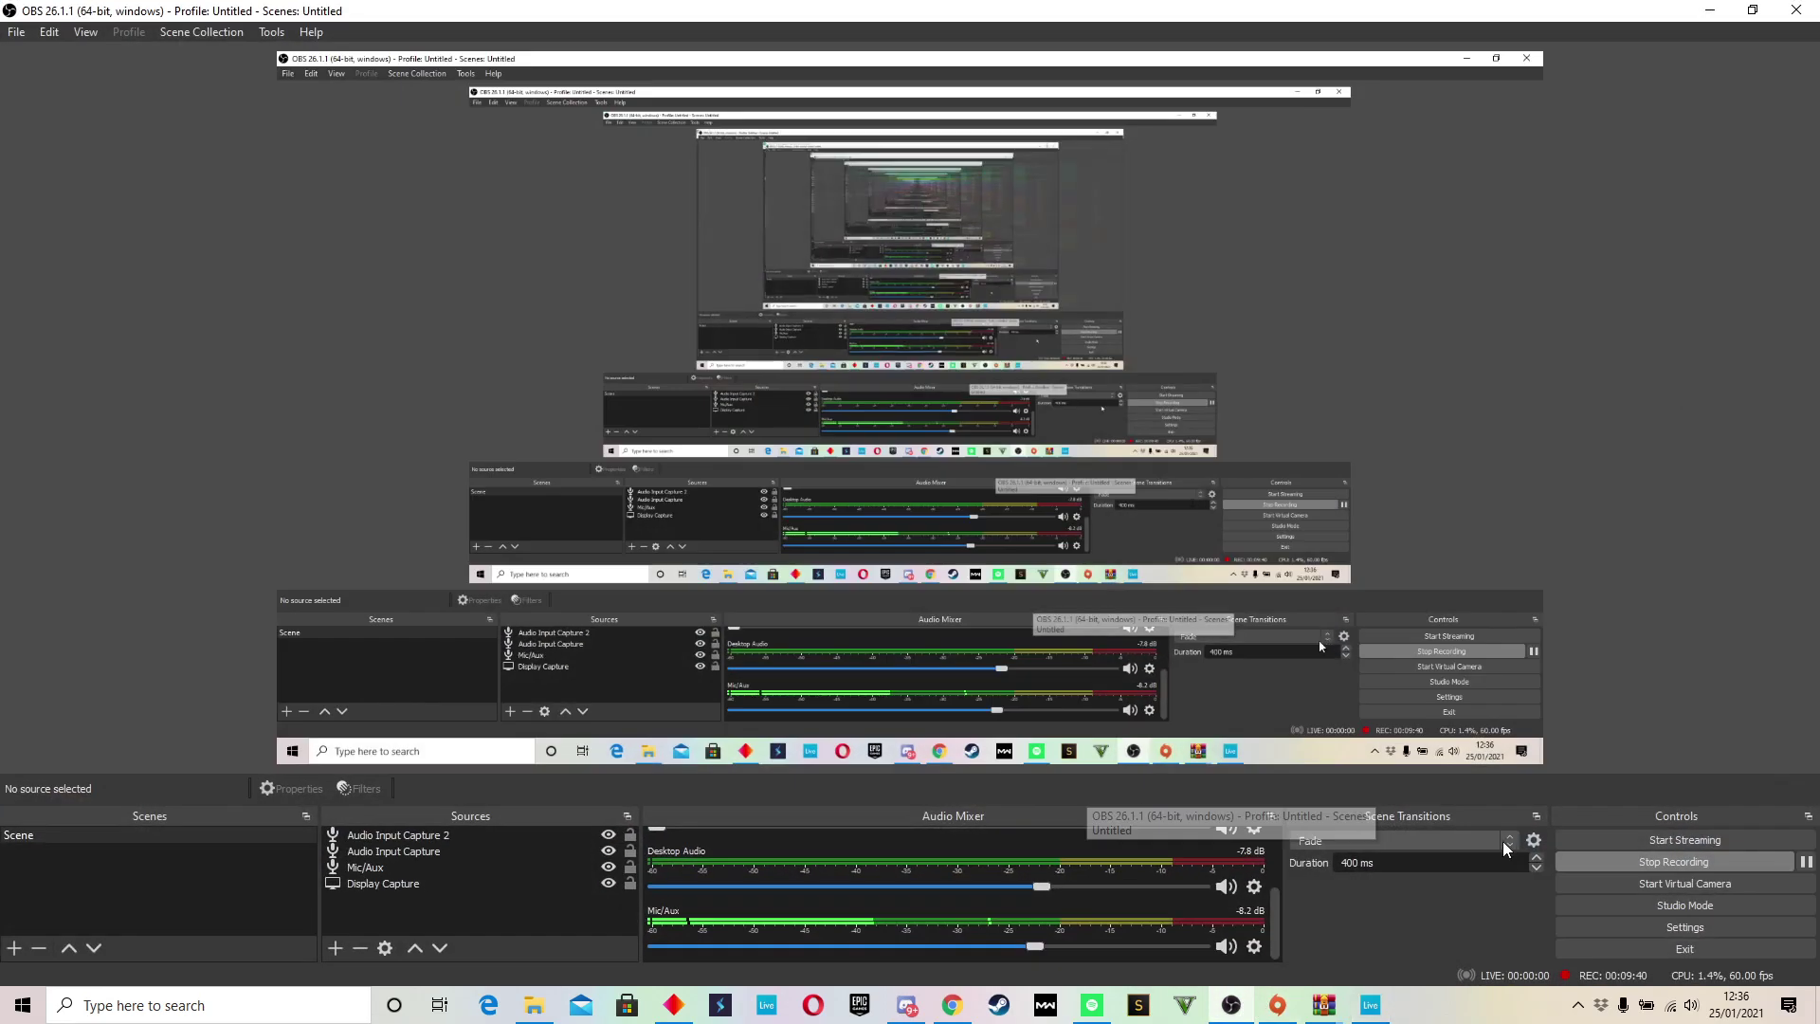